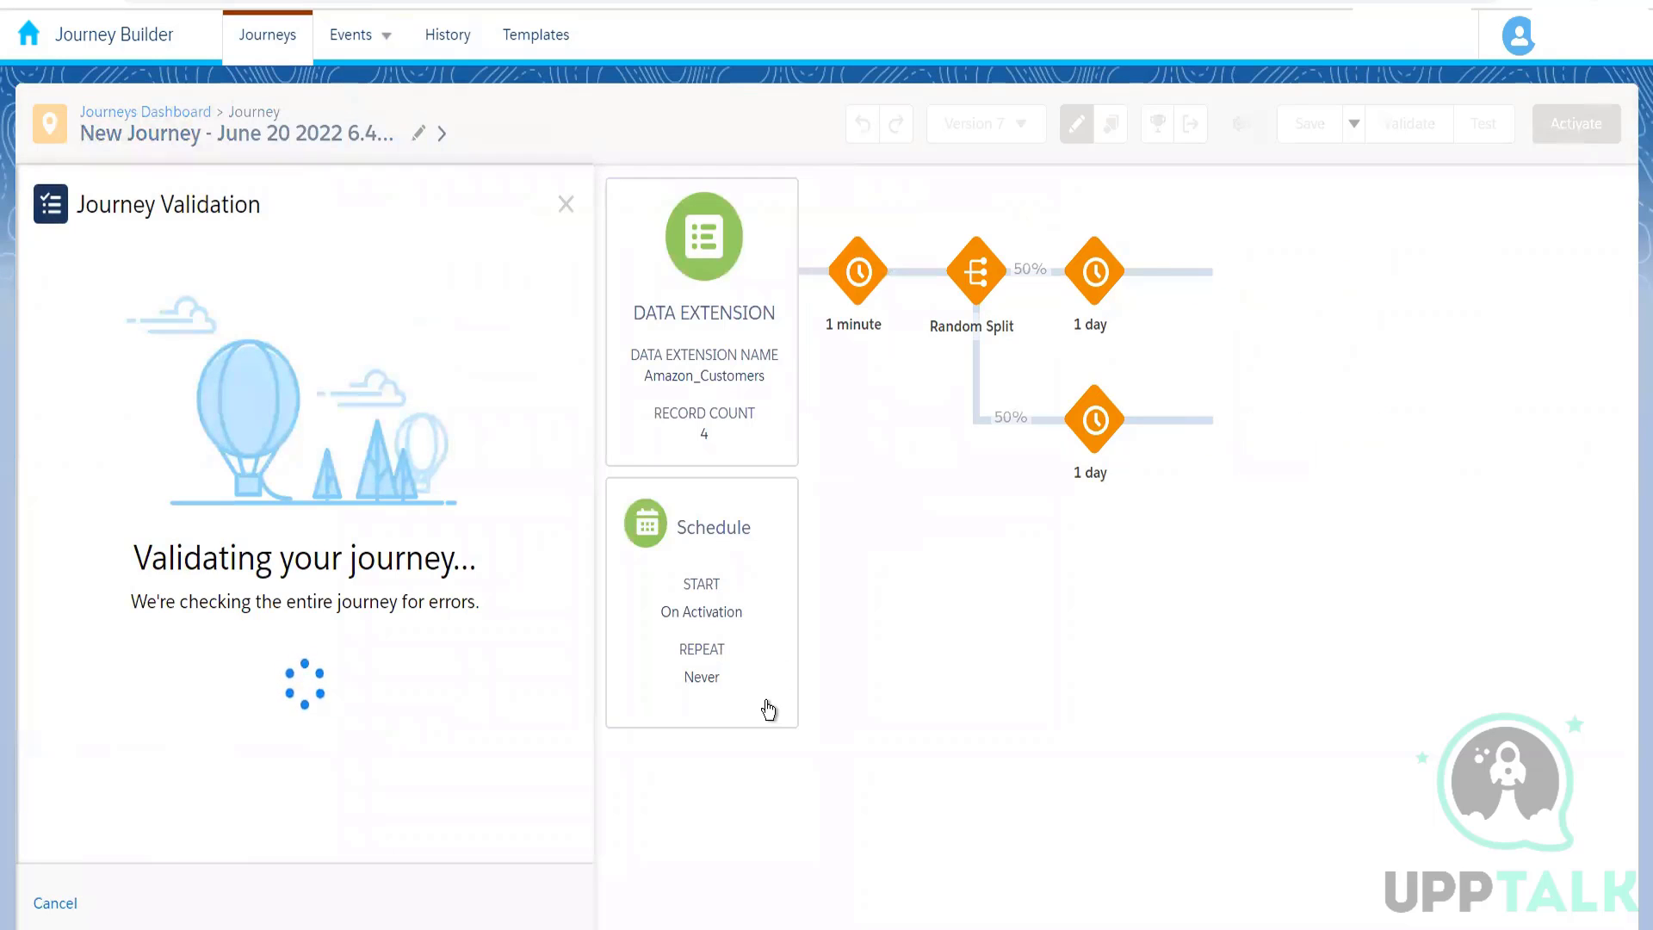
Step: Close the validation results, activate Version 7 of the journey and return to its canvas
click(393, 904)
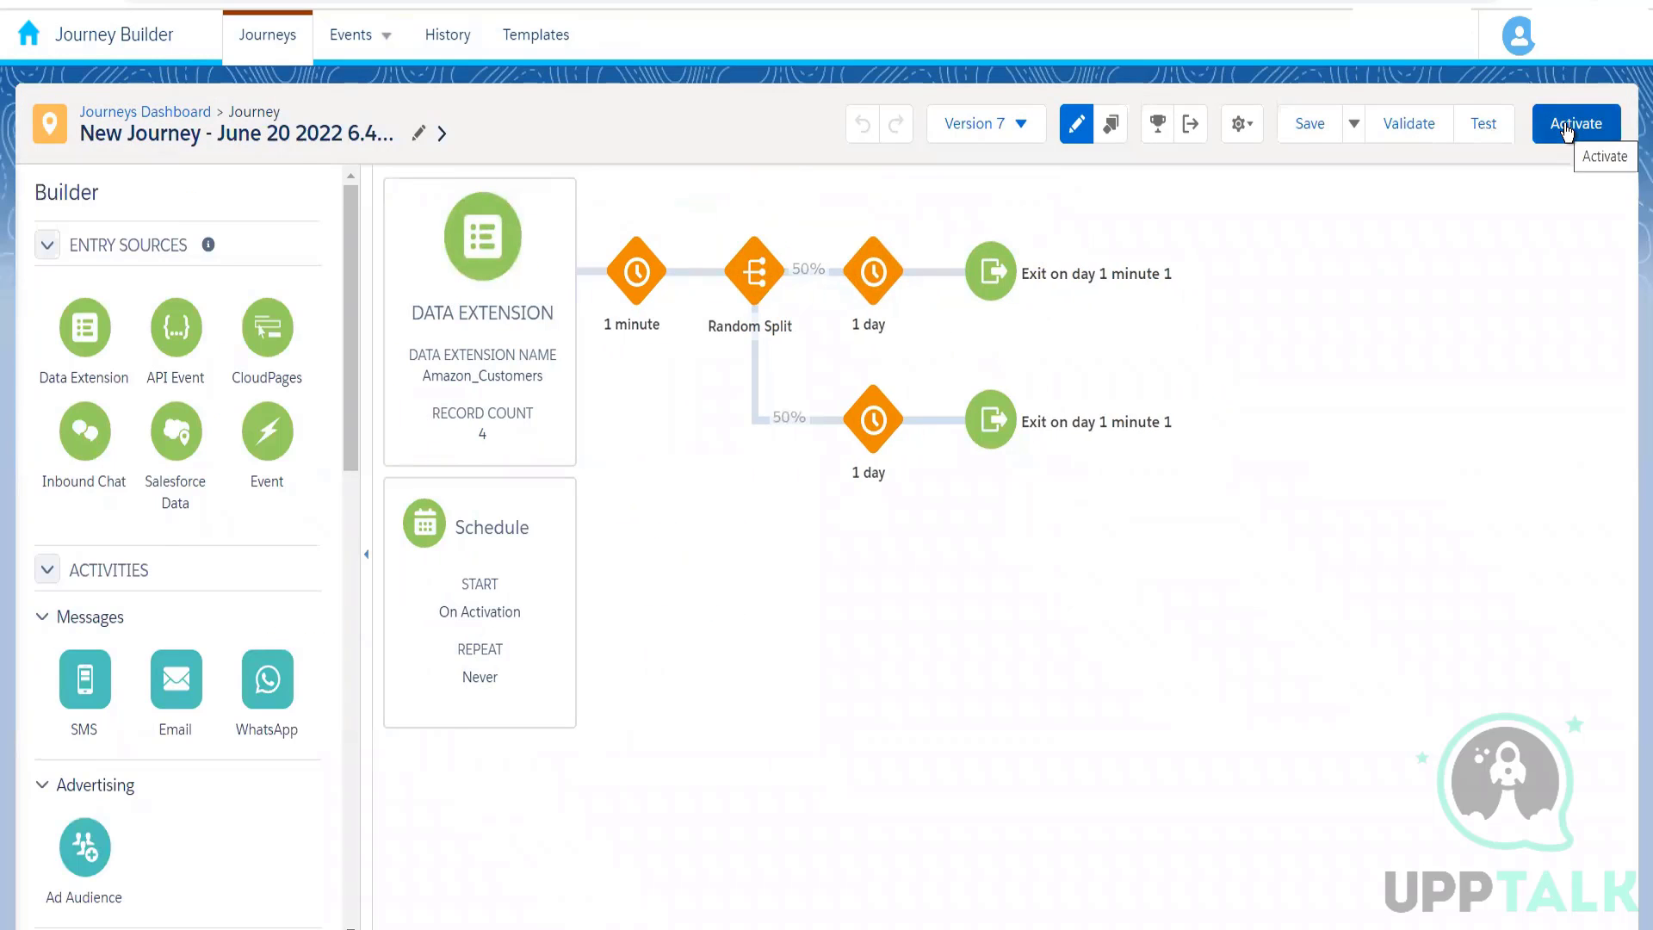
click(1565, 127)
click(1108, 513)
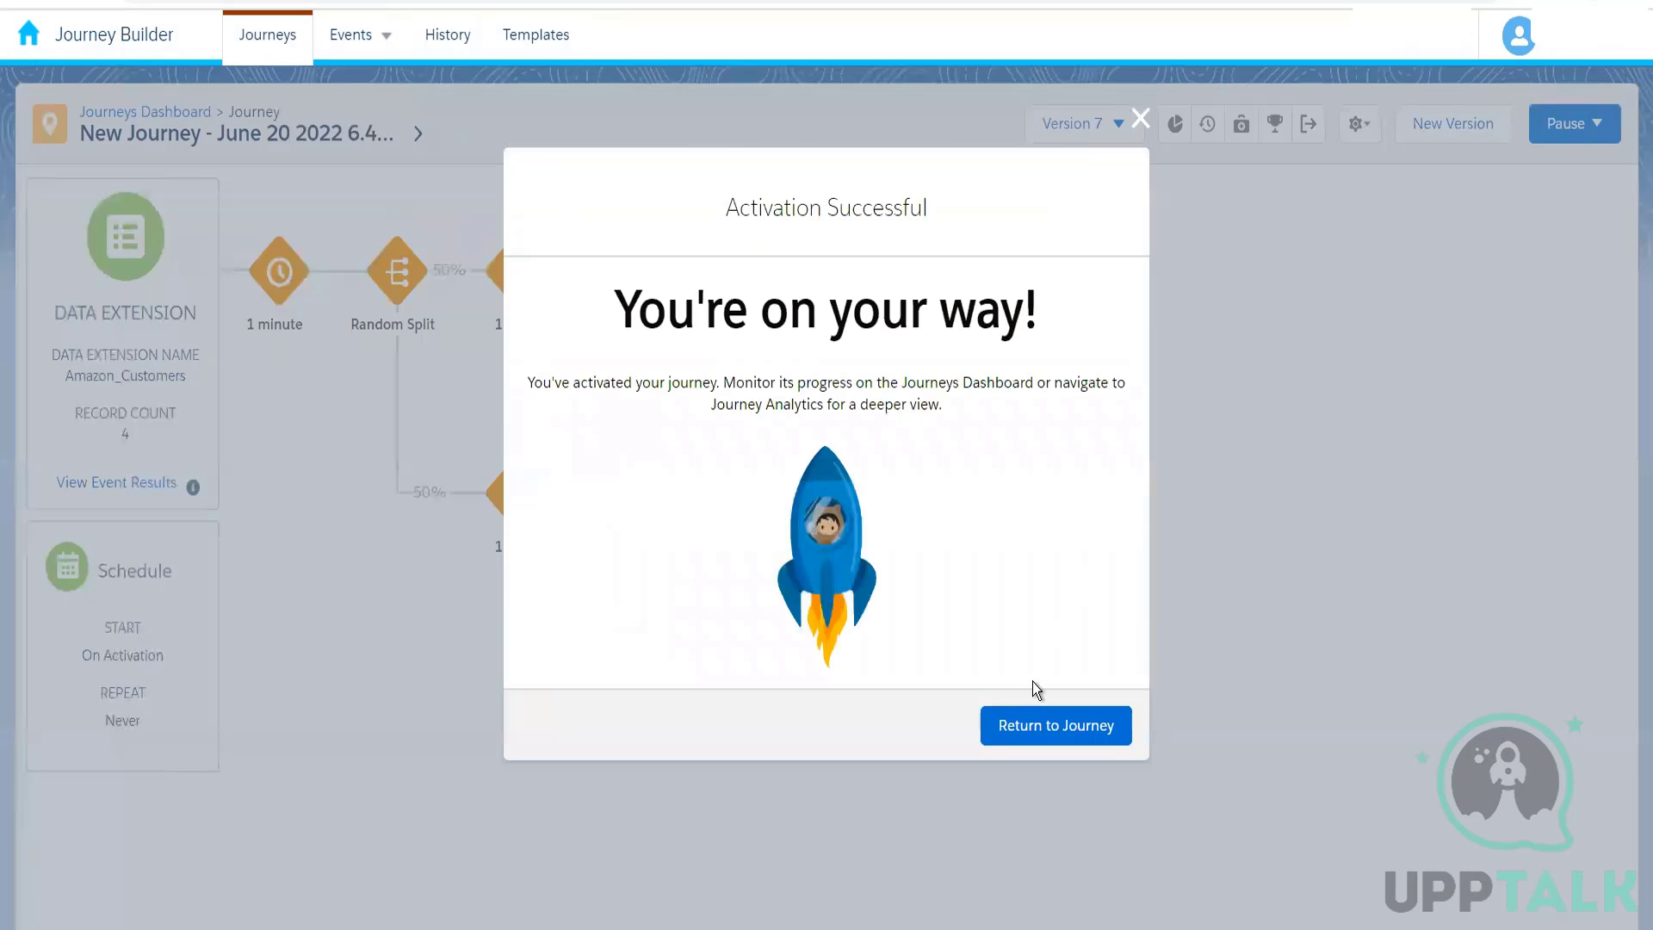
click(1000, 731)
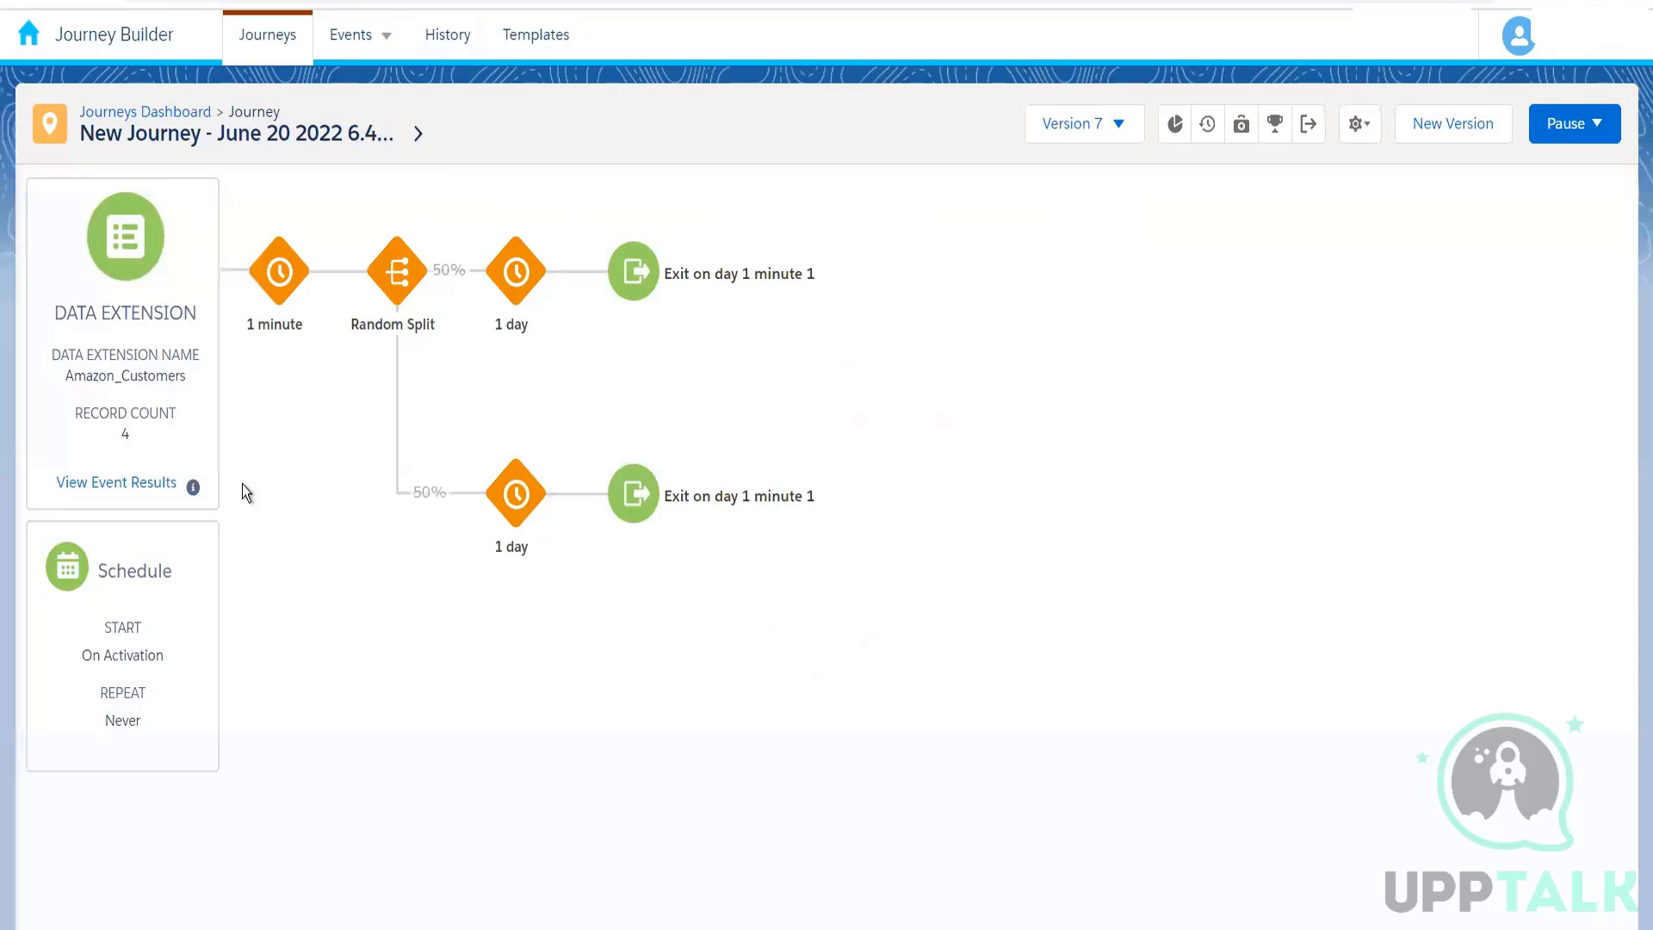
Step: View the activated journey's event results, check its performance on the Journeys Dashboard and reopen the journey
click(148, 484)
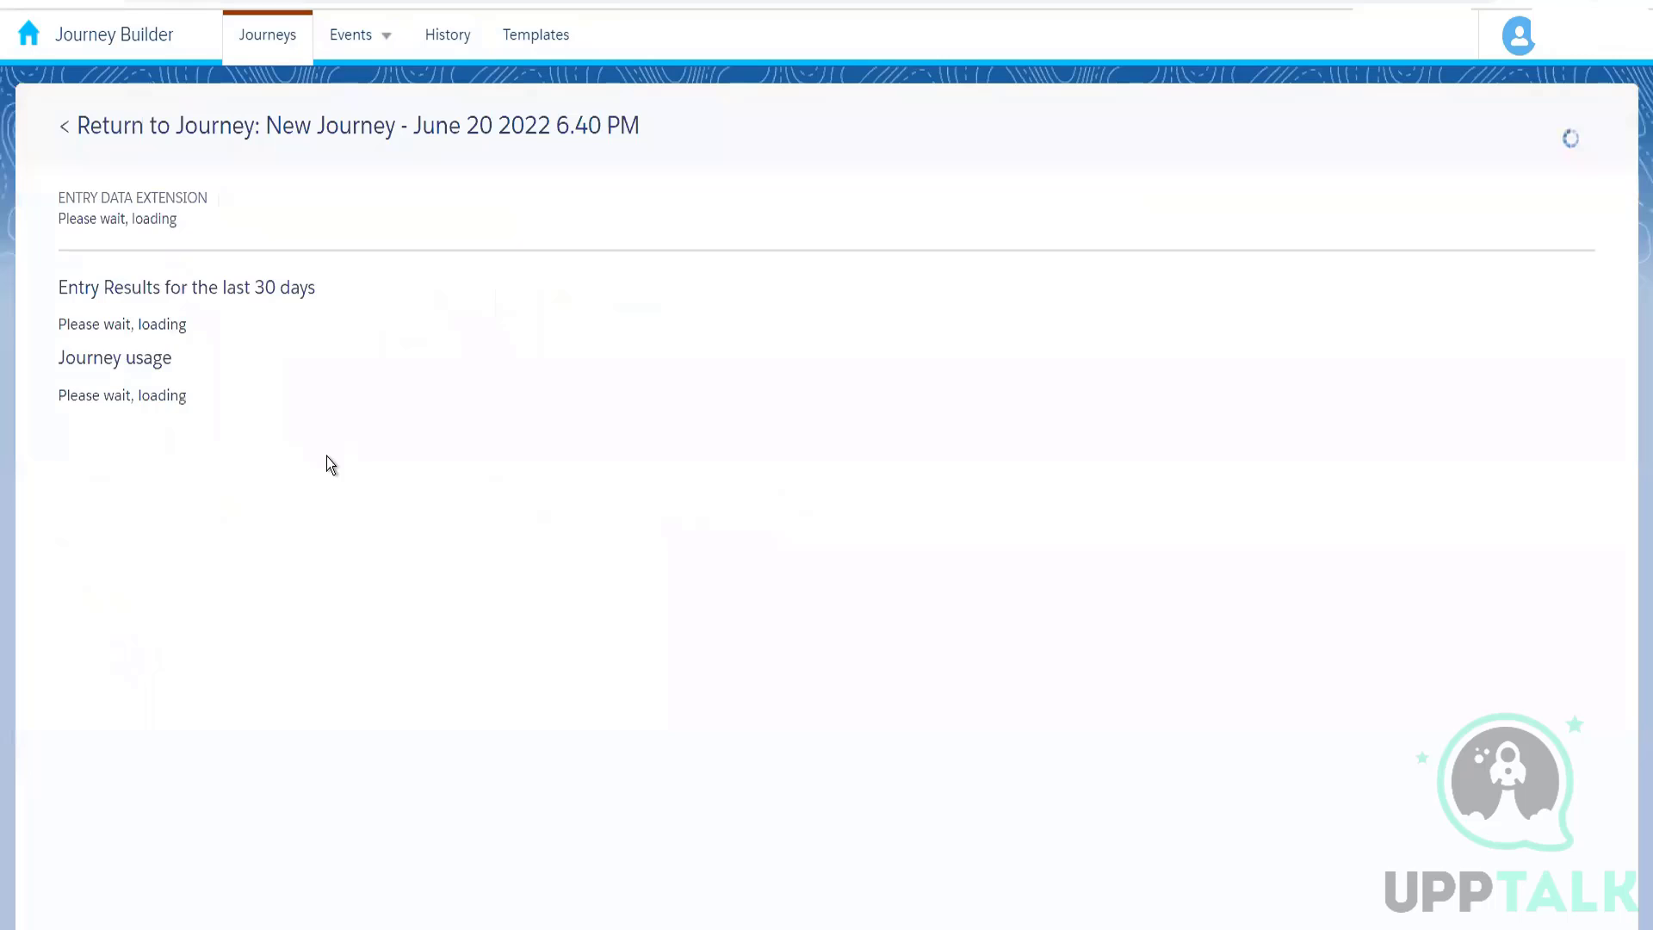
click(266, 127)
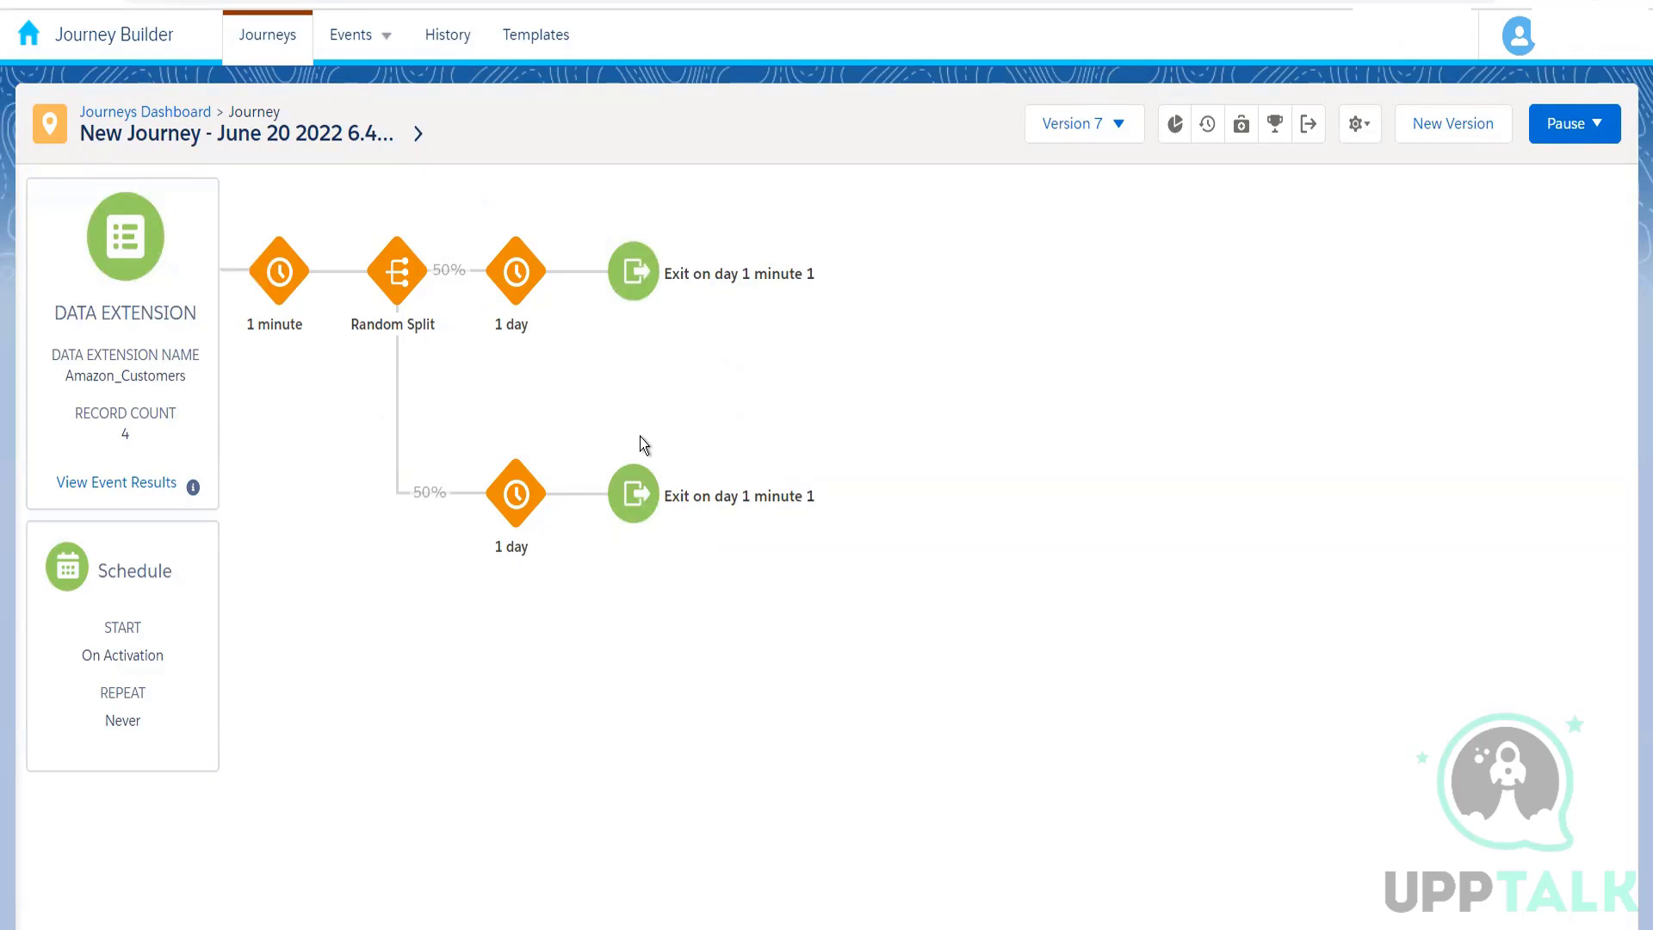
click(155, 114)
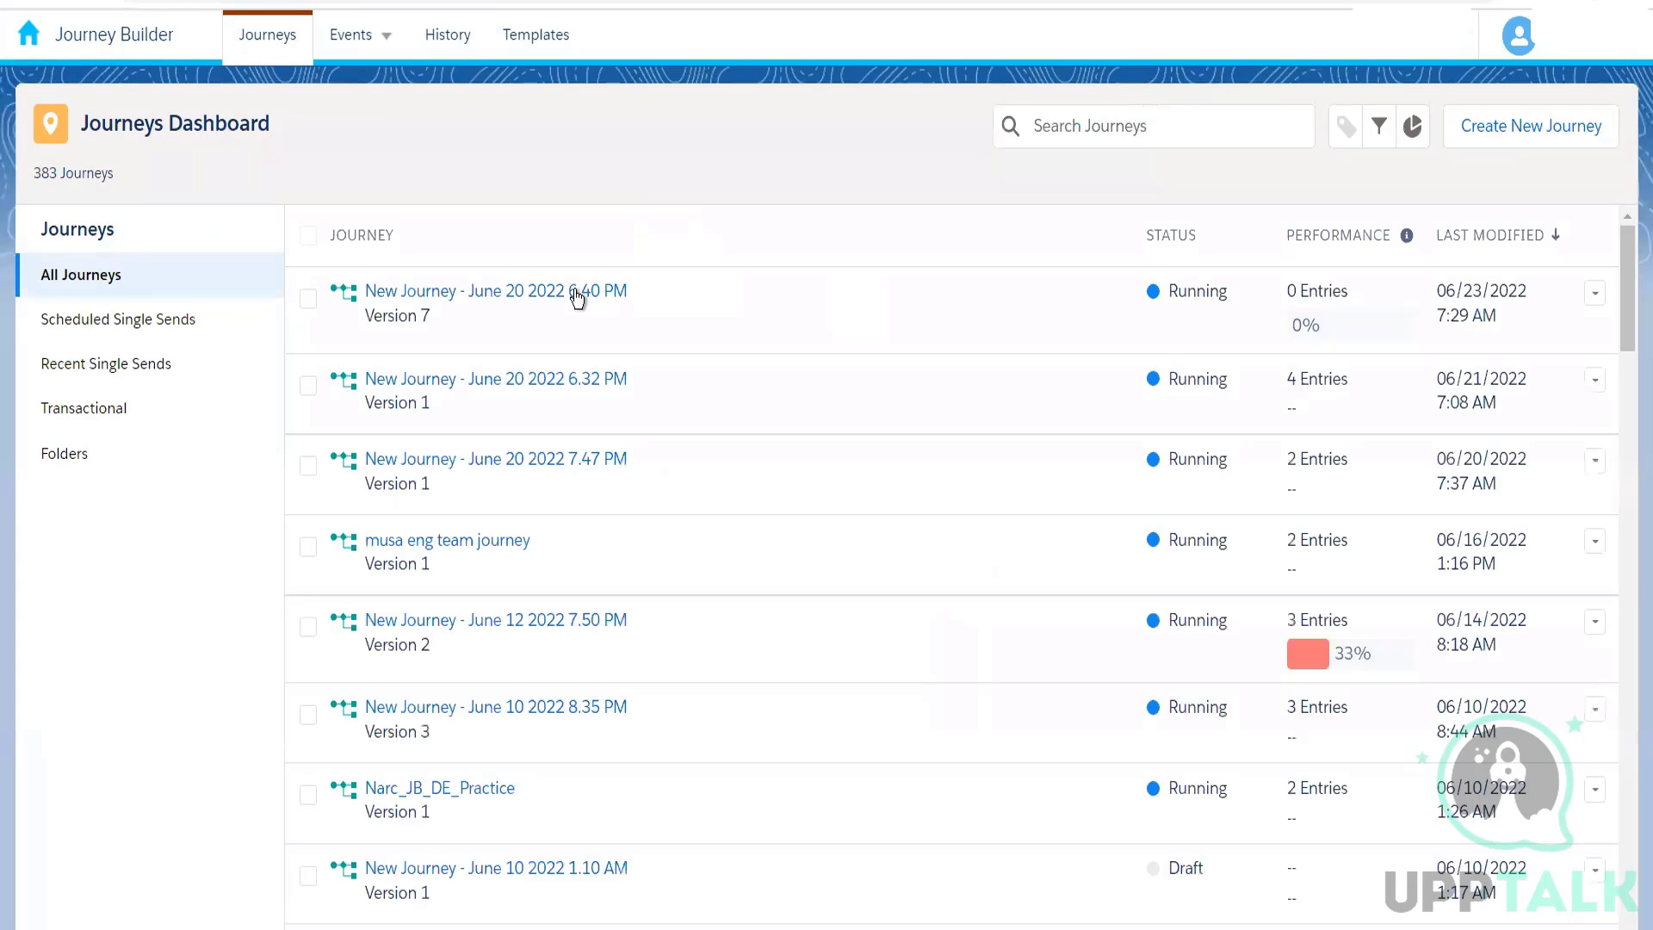
click(574, 297)
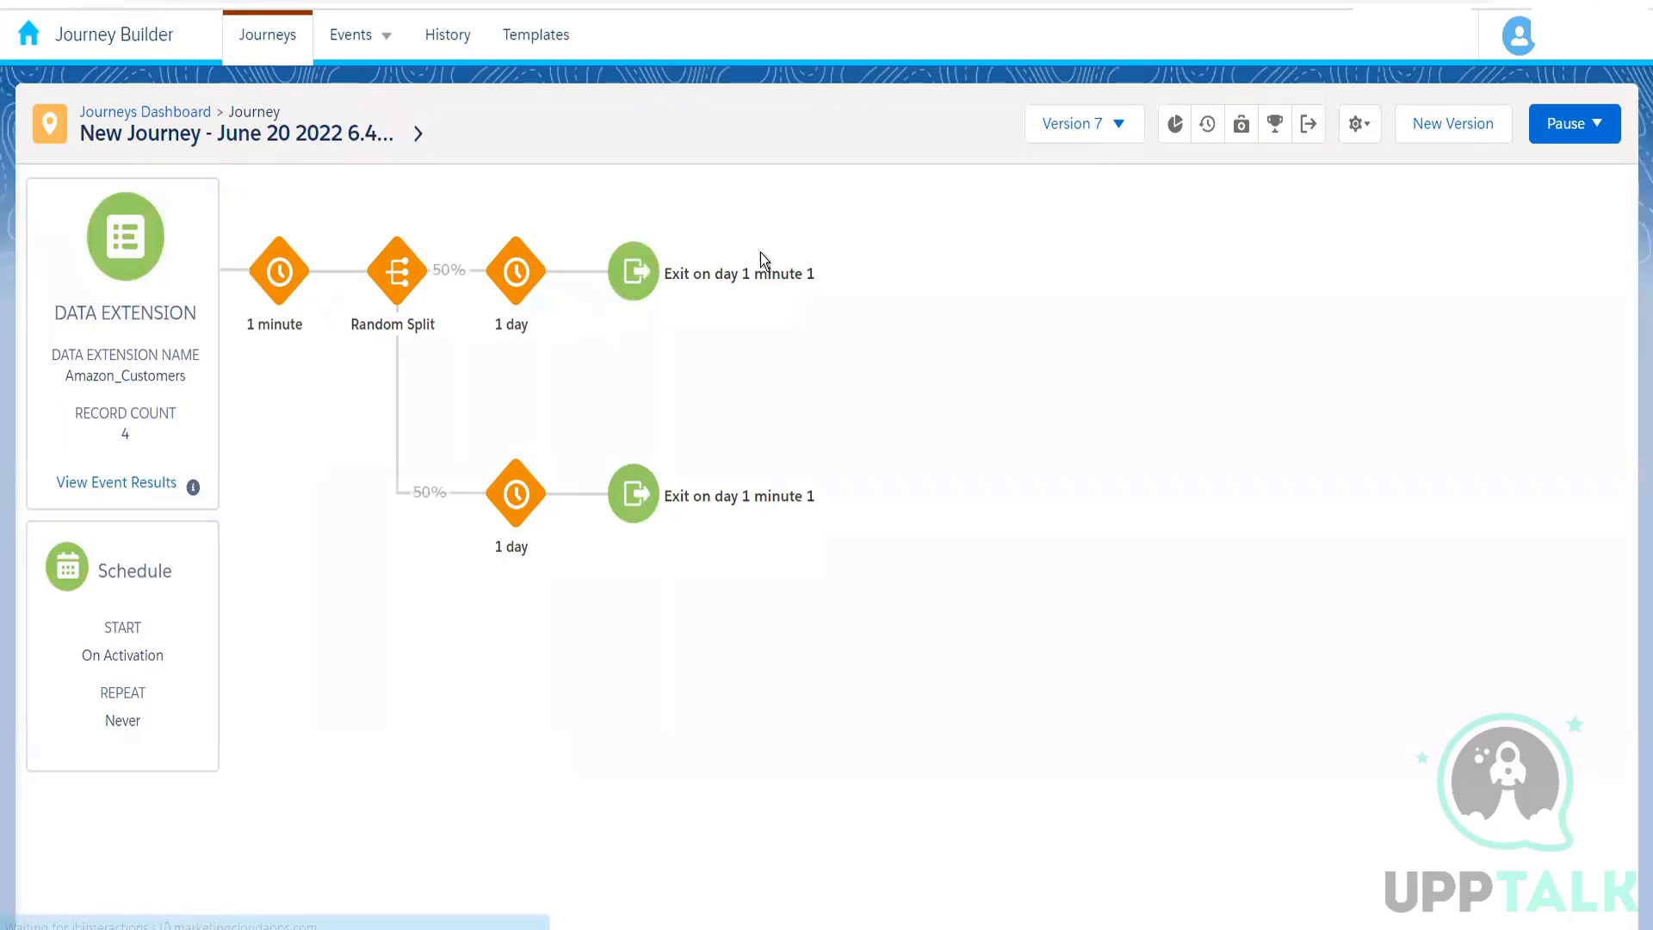
Step: Review the journey's goal definition and exit criteria, closing both without changes
click(1274, 129)
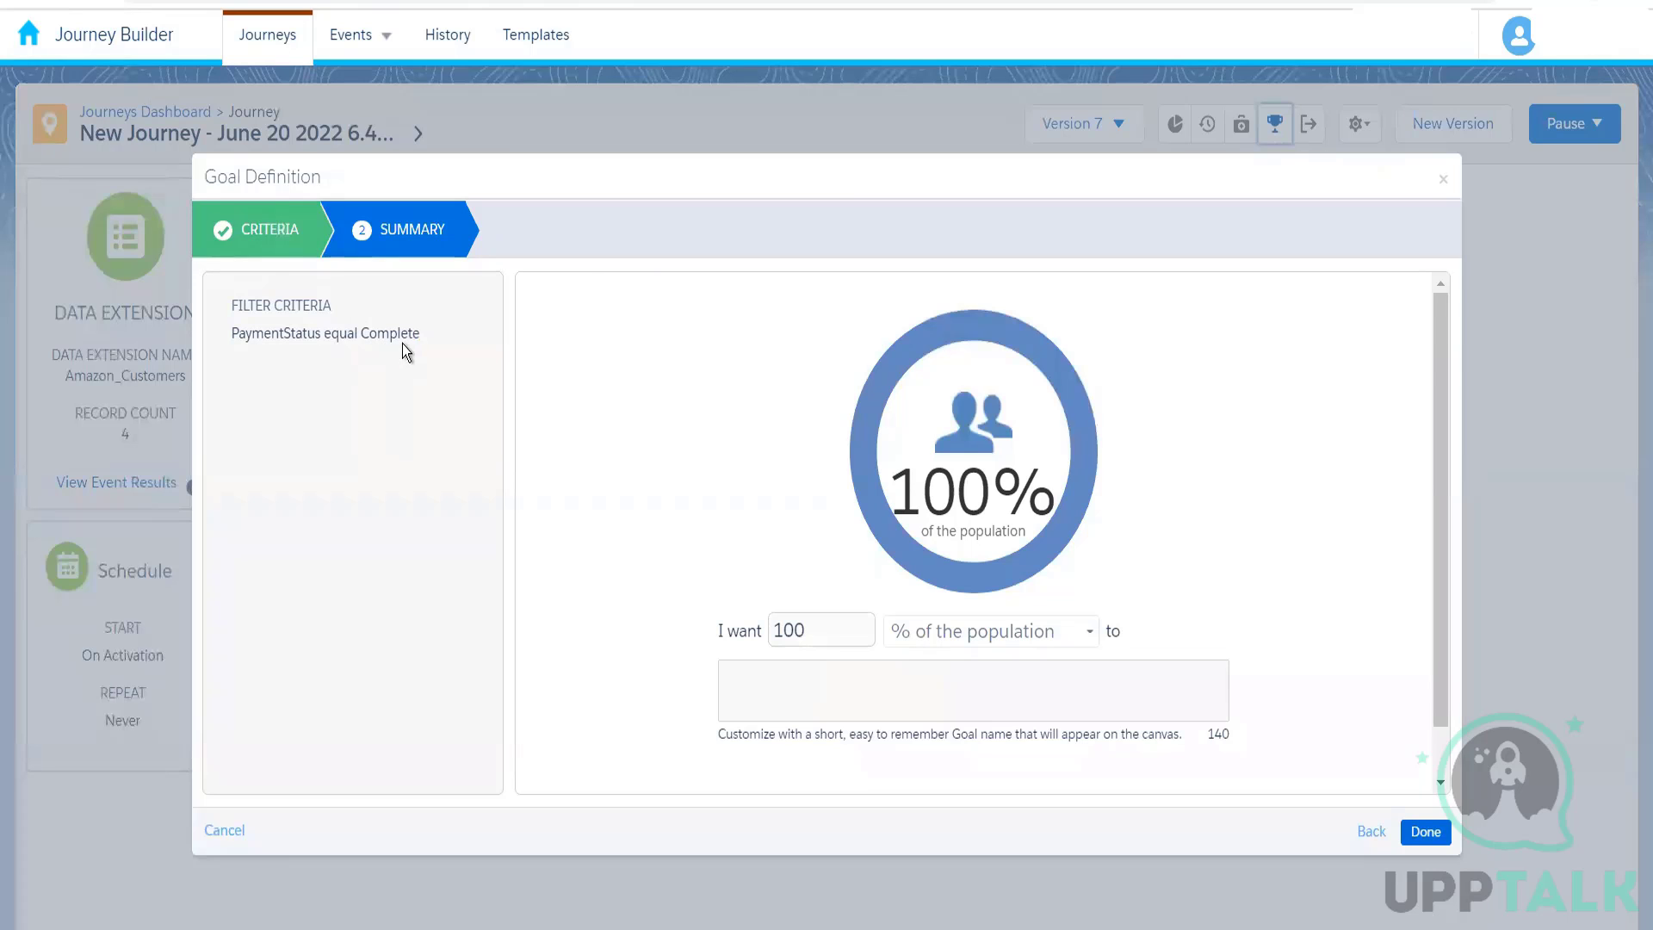
click(256, 251)
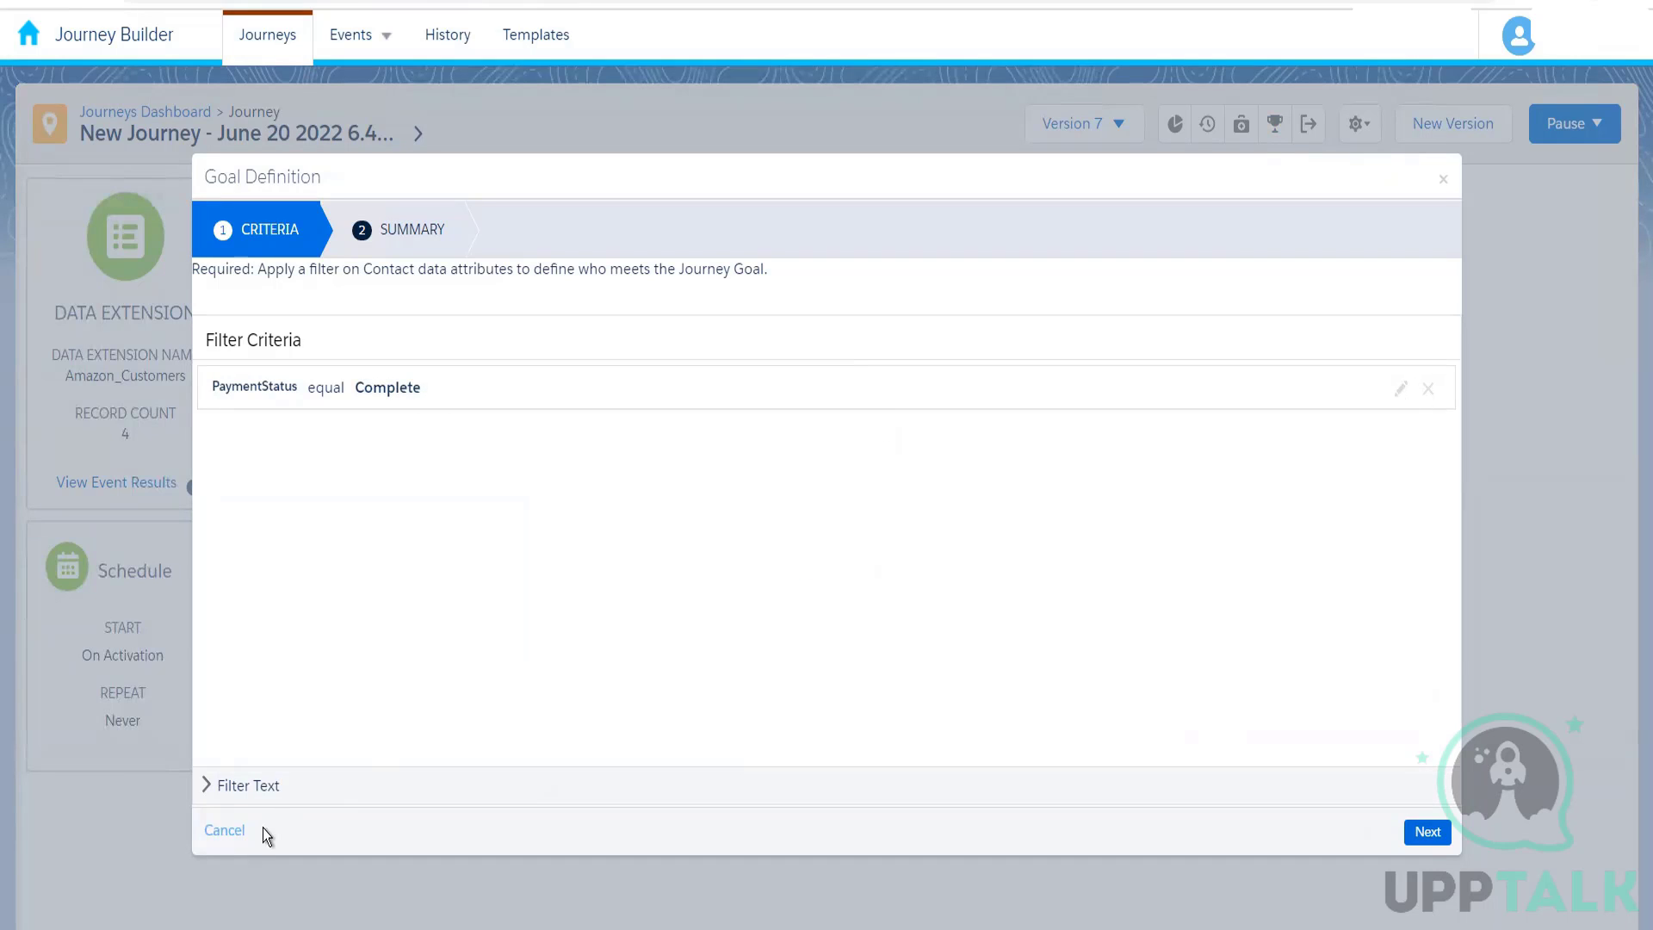
click(232, 830)
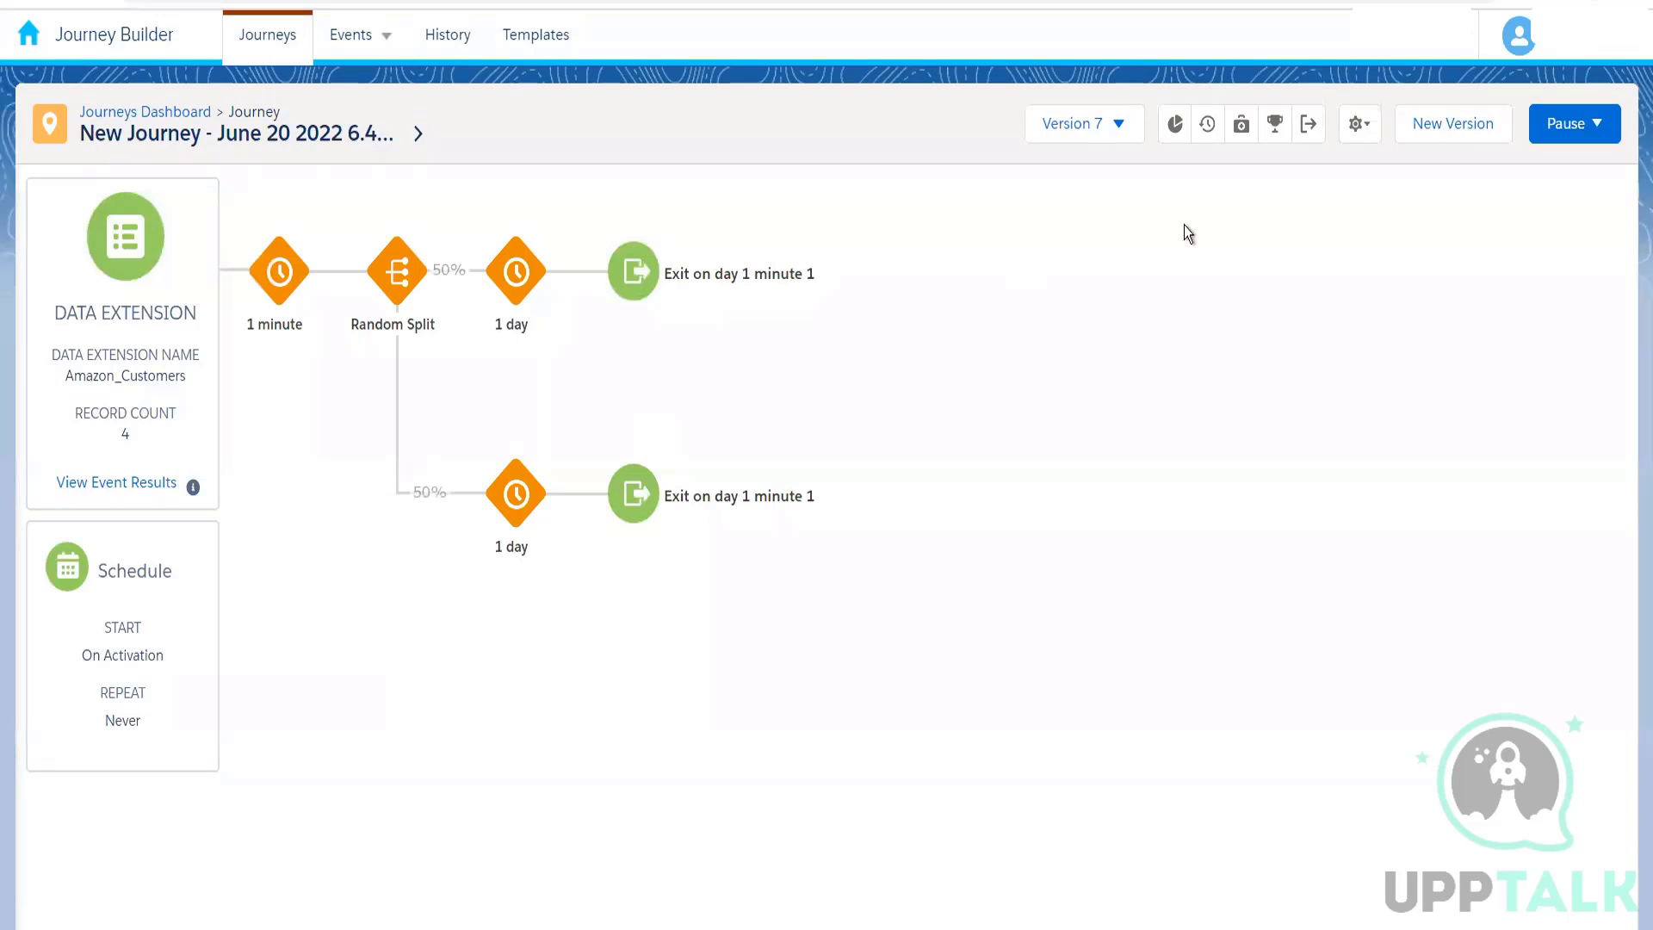
click(1307, 132)
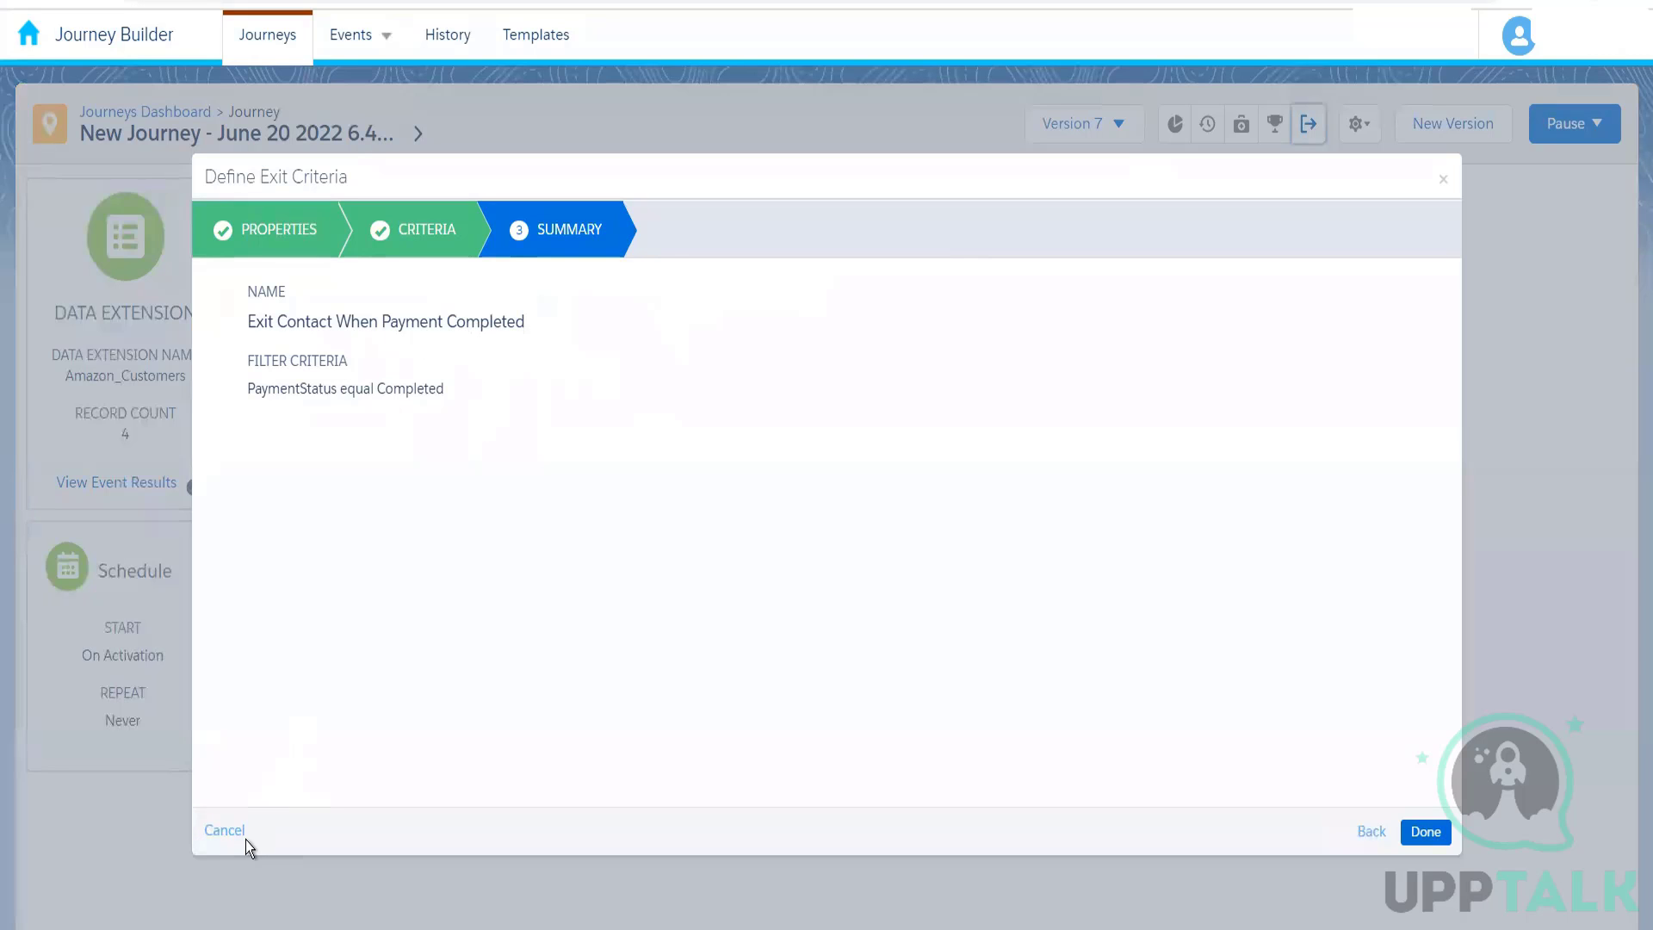
click(225, 830)
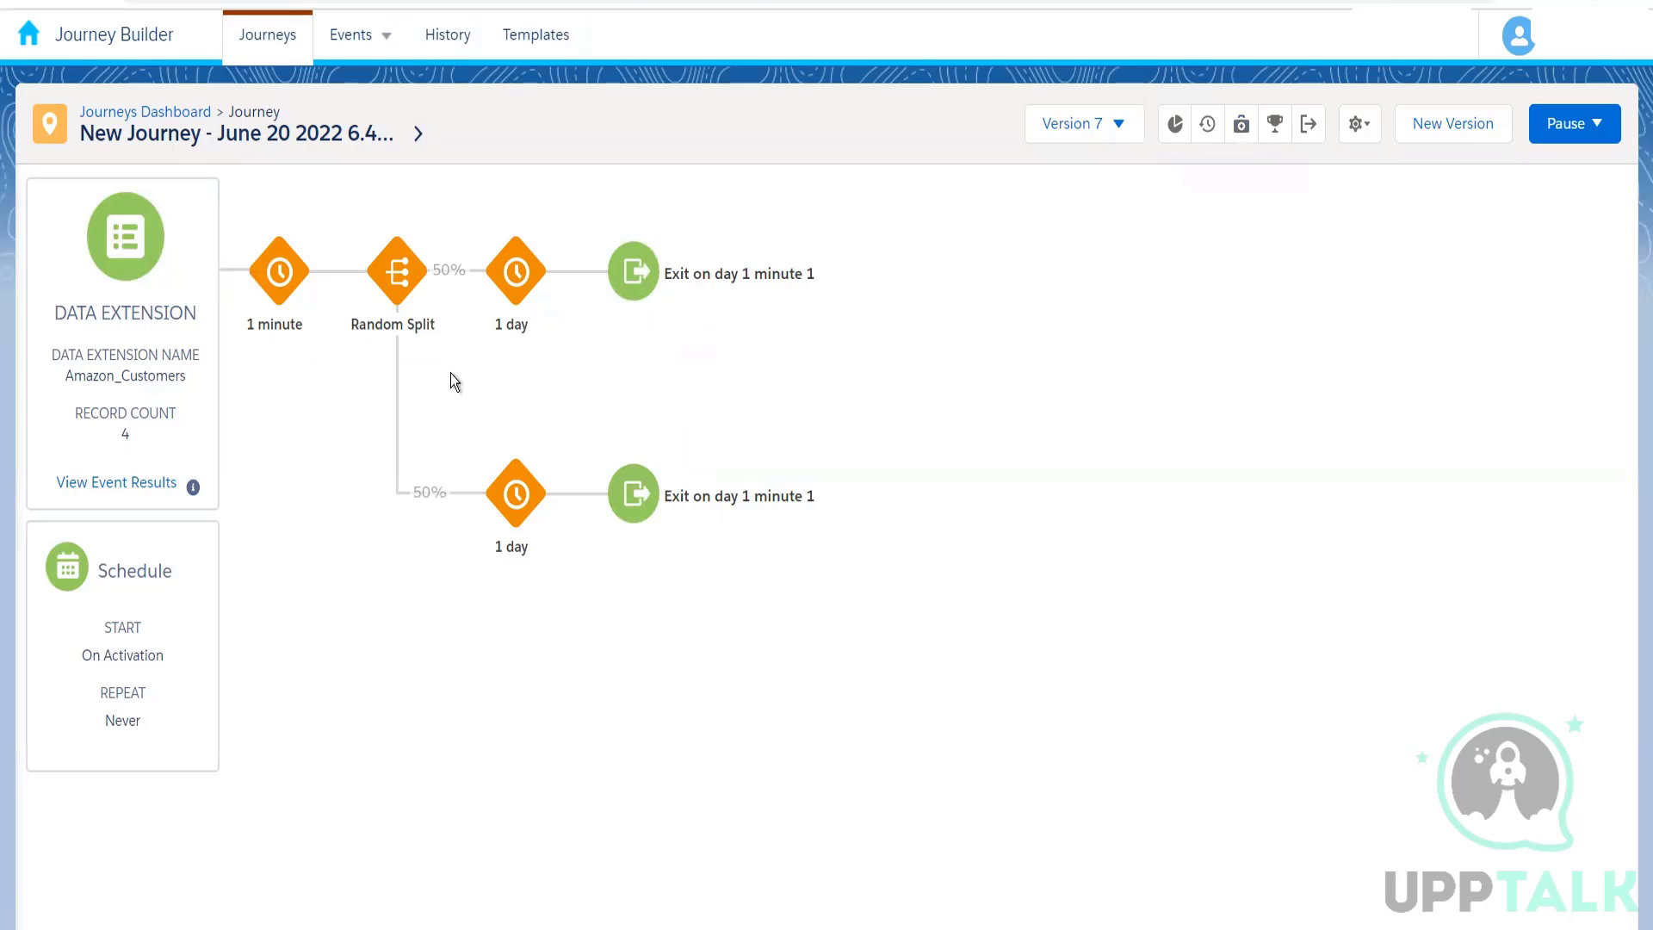
Step: Recheck the June 20 2022 6.40 PM journey on the Journeys Dashboard and in its event results
click(157, 112)
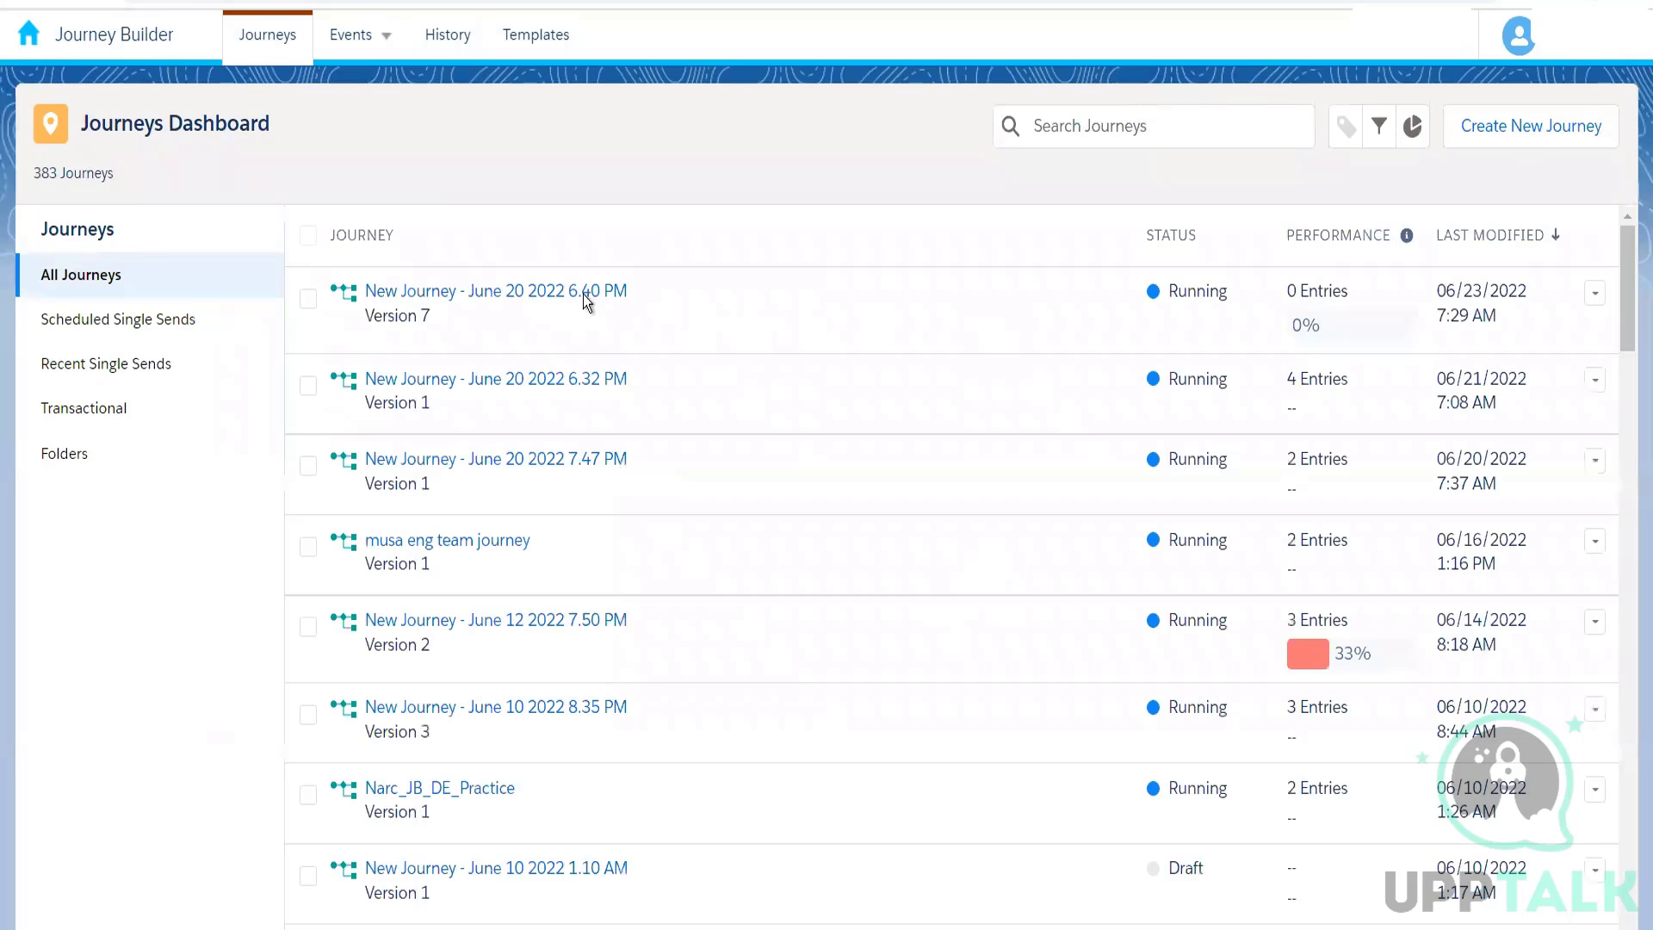
click(508, 300)
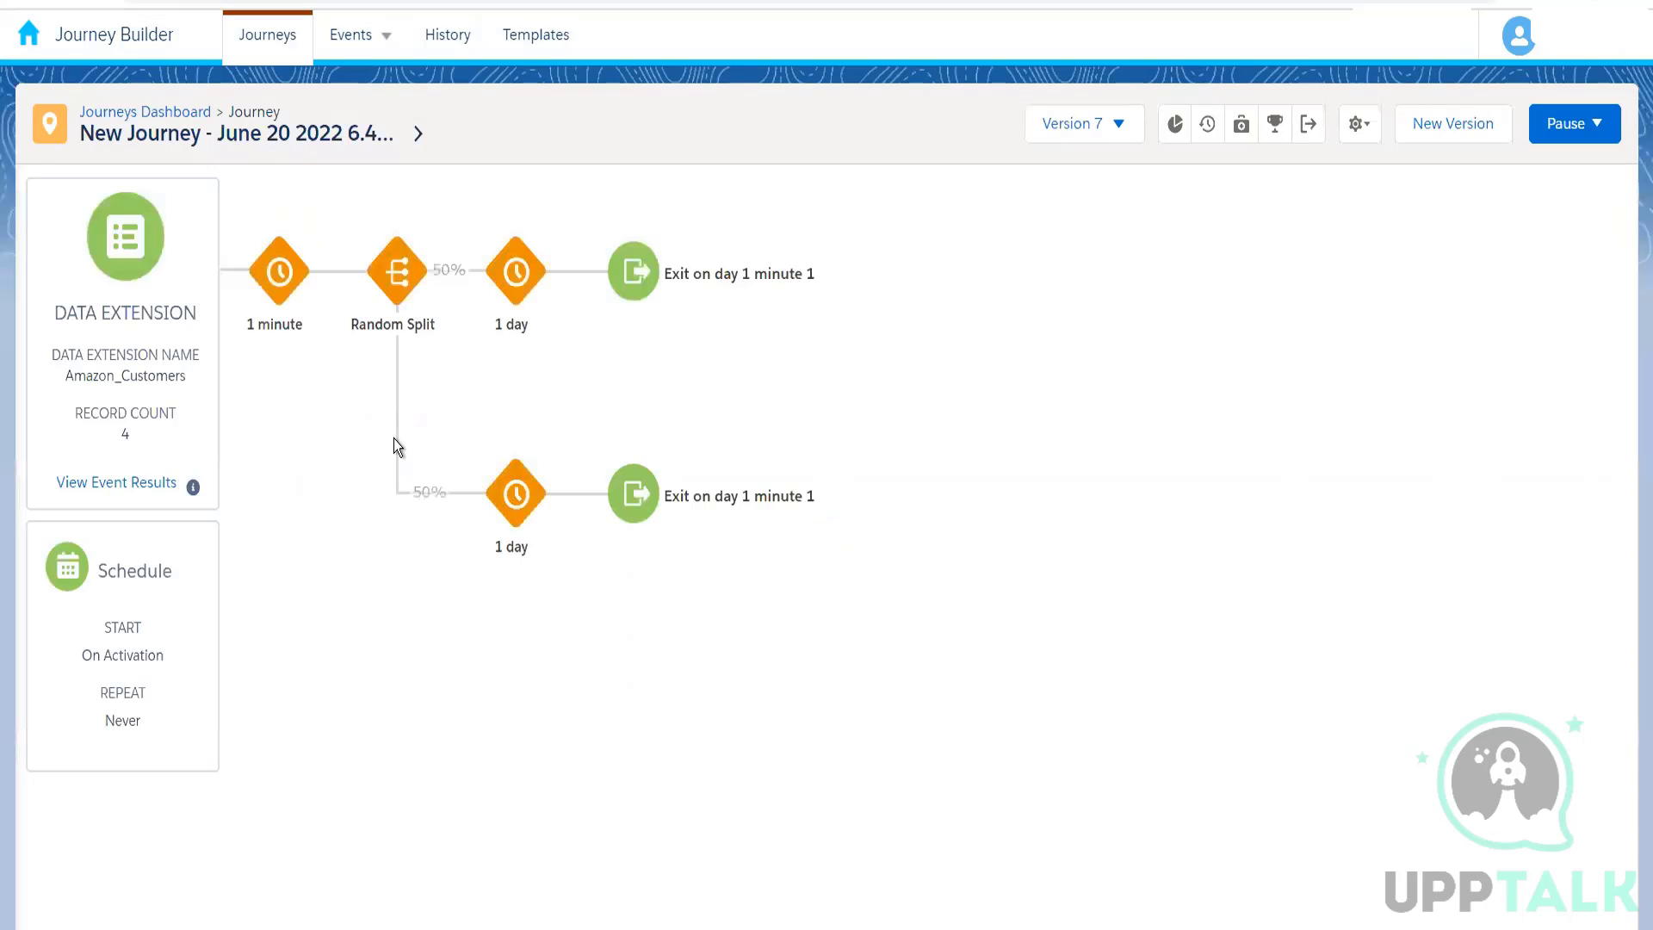
click(148, 484)
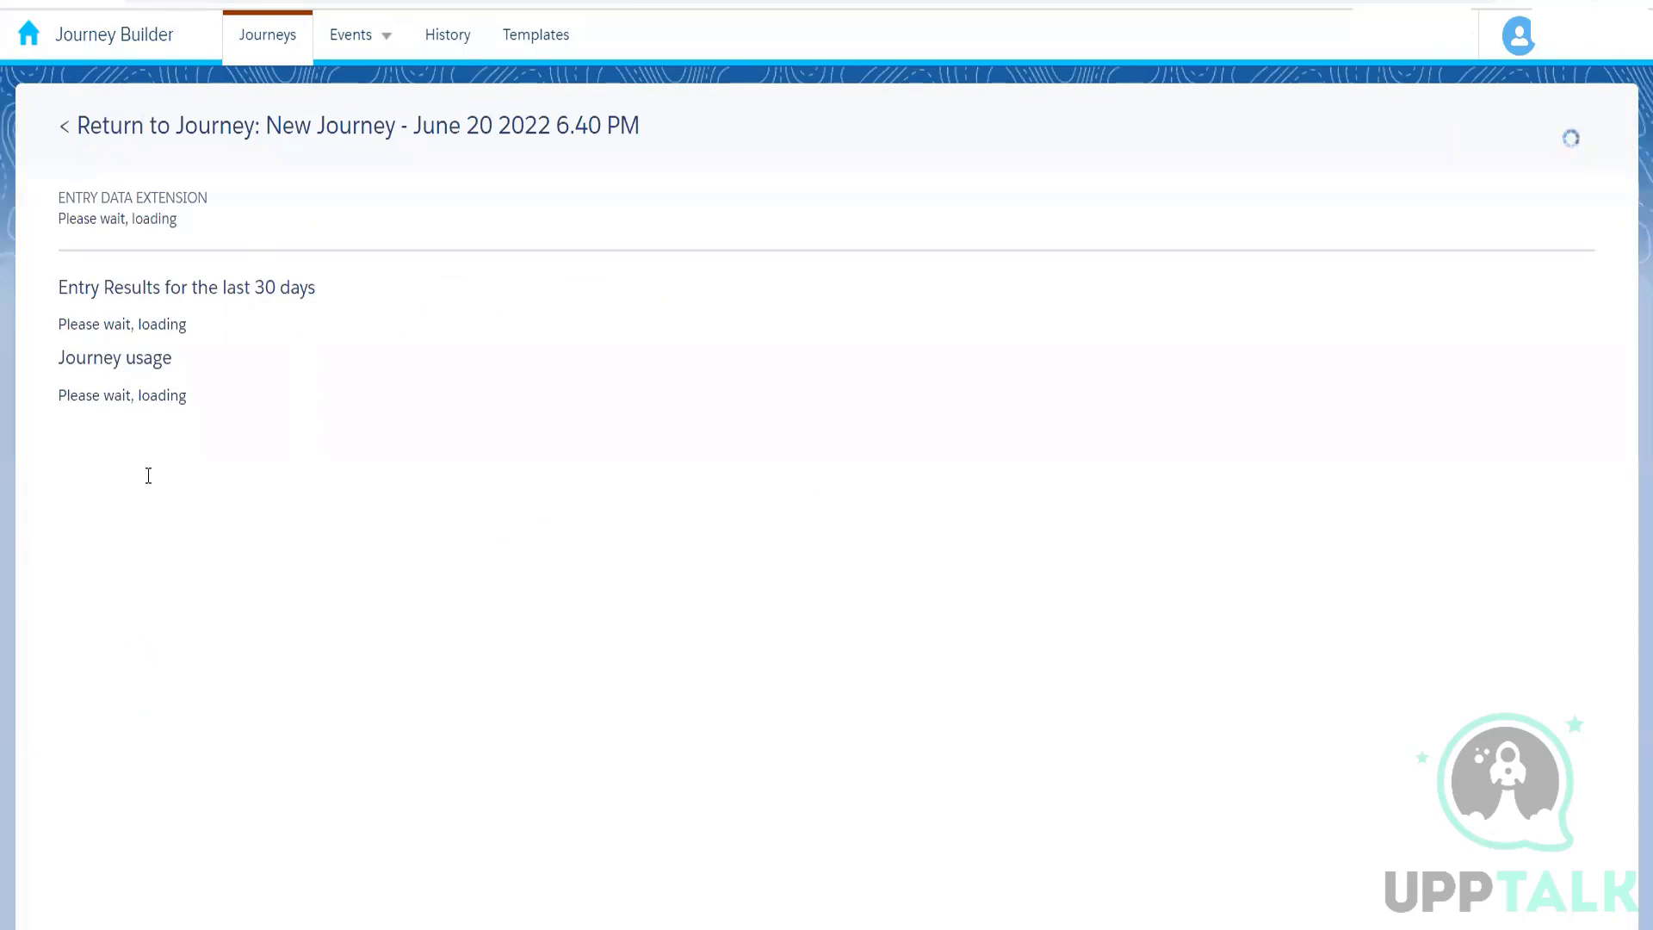
click(228, 129)
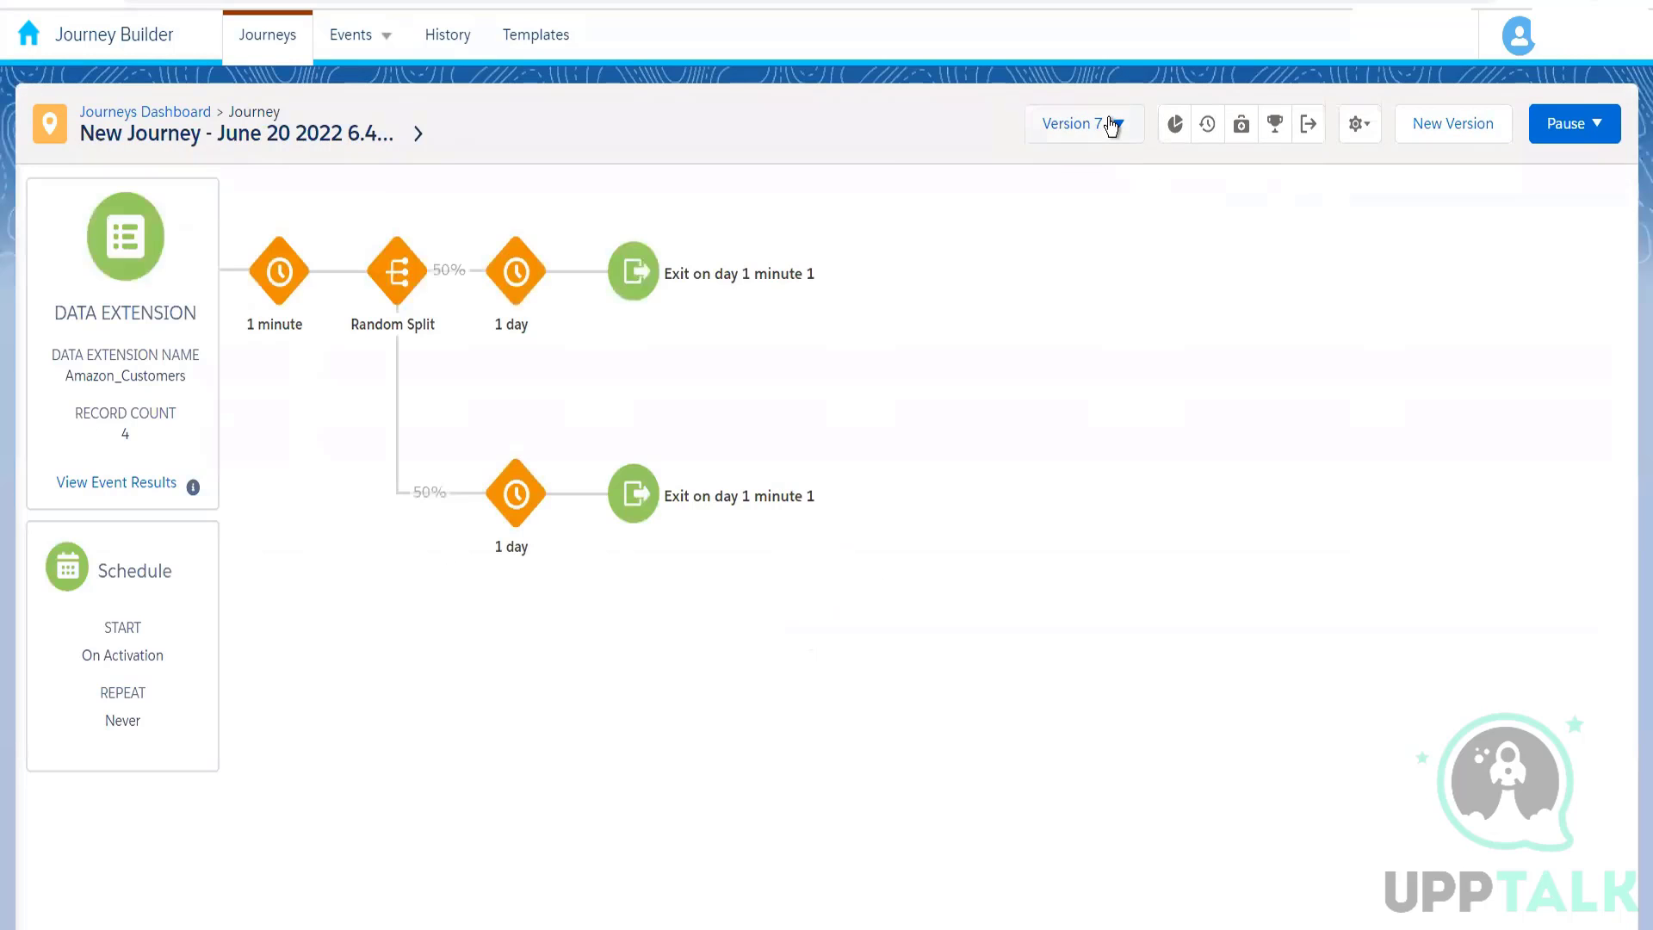
Step: Review the journey's version list and its entry results for the last 30 days
click(1111, 124)
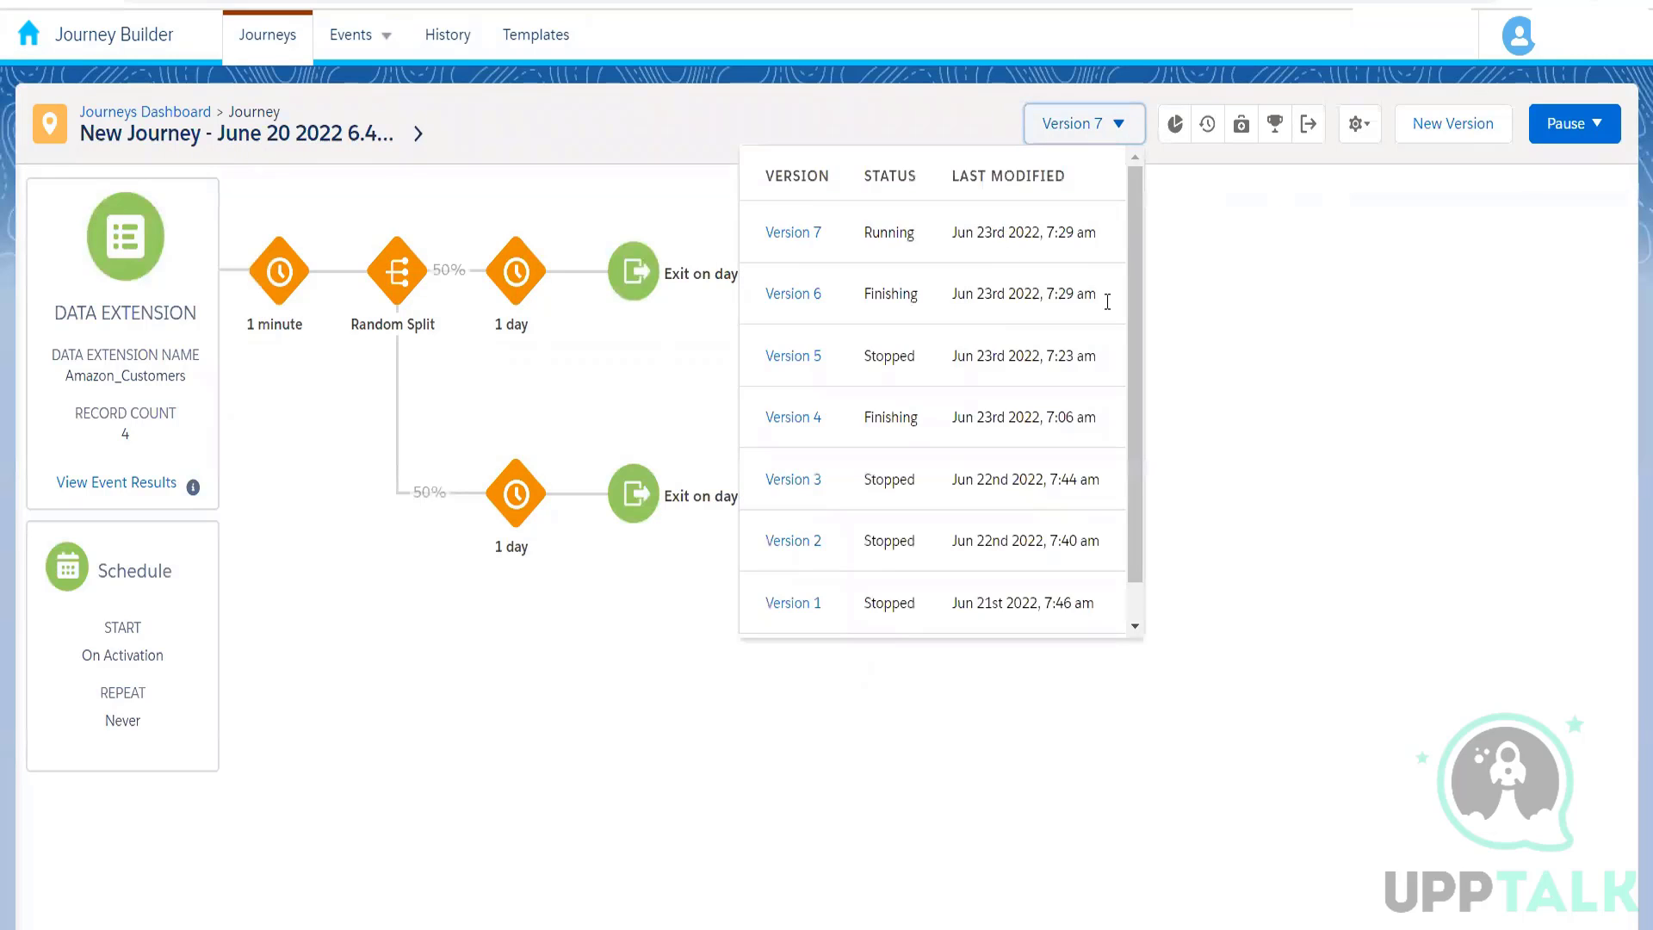
click(1231, 330)
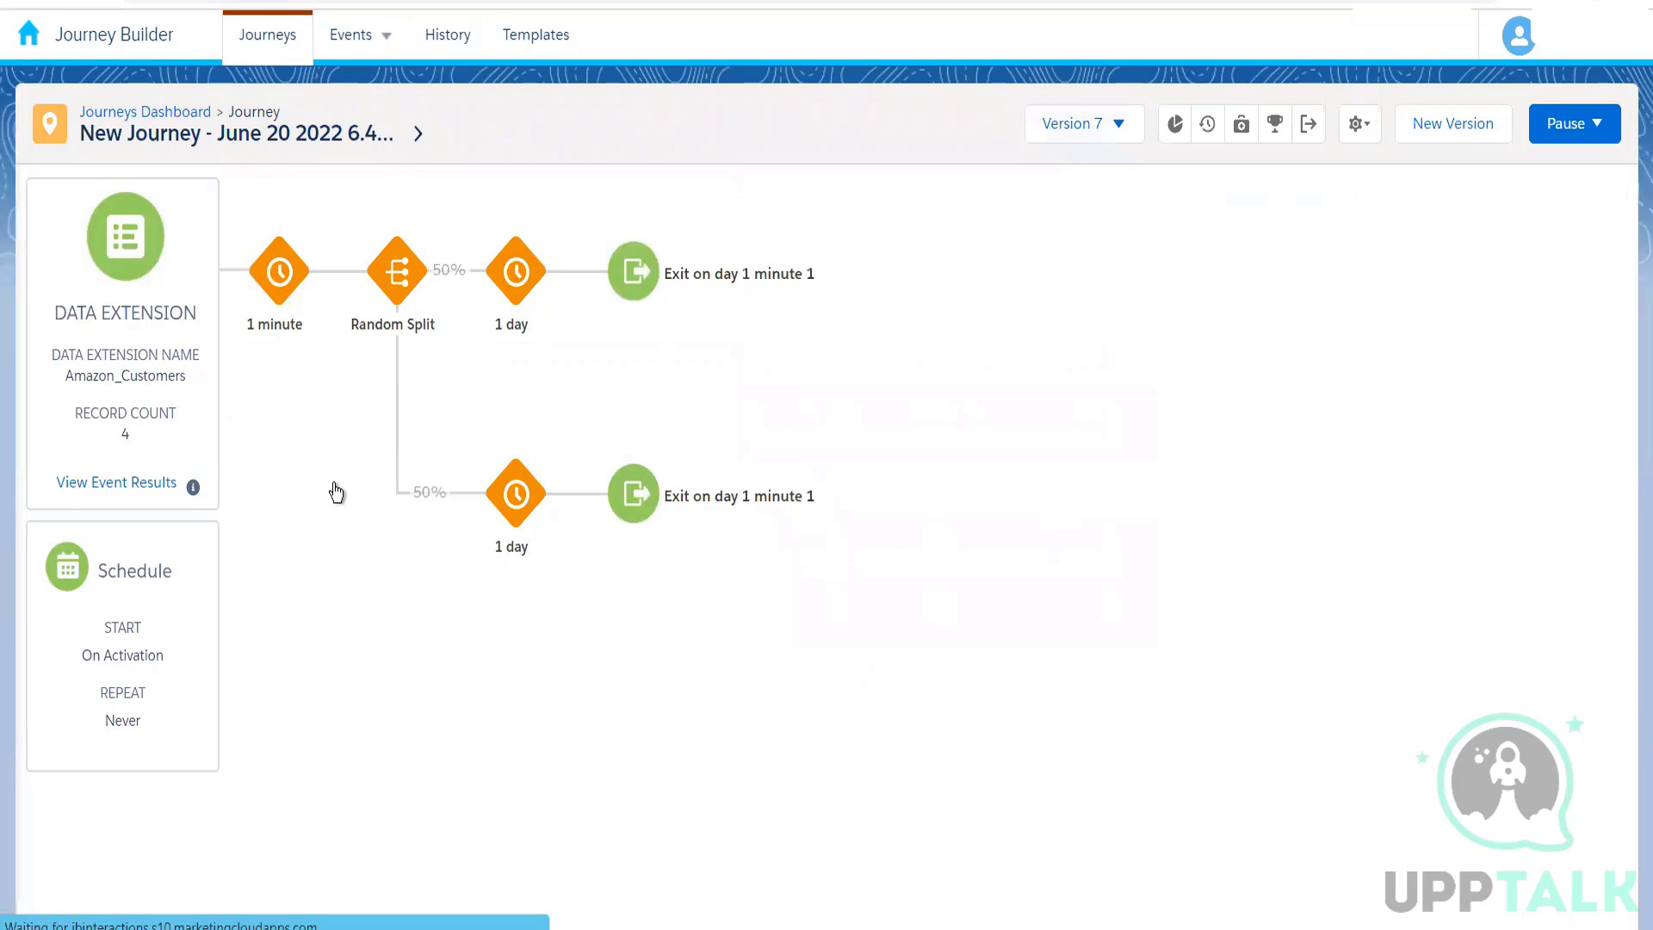
click(160, 484)
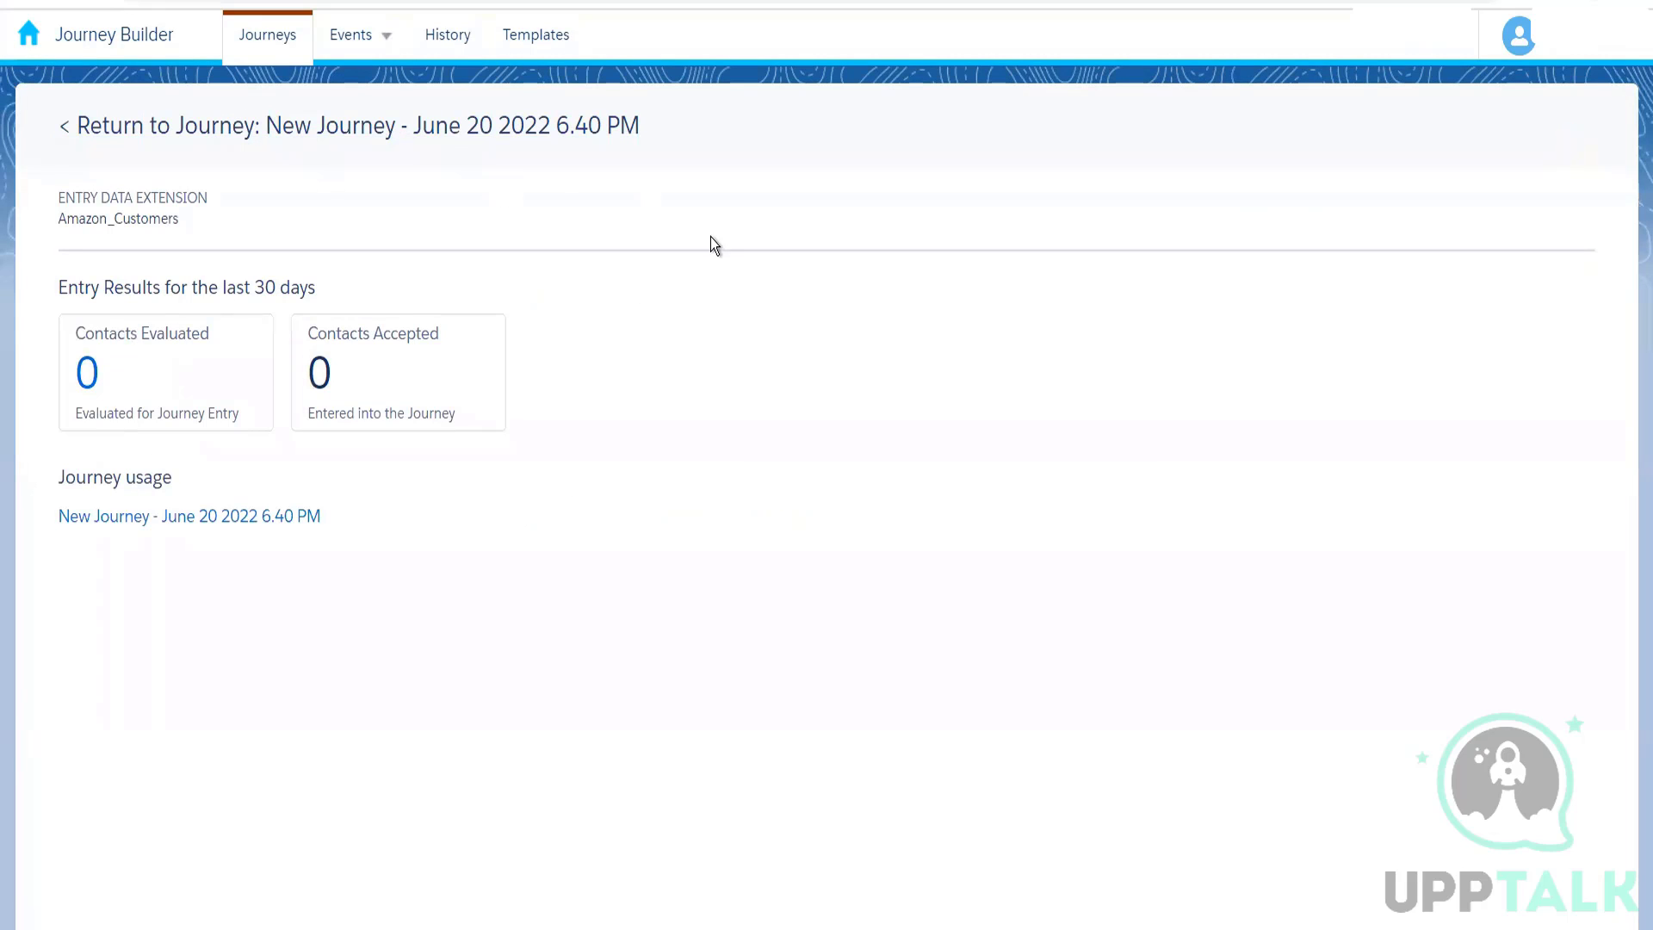
click(339, 137)
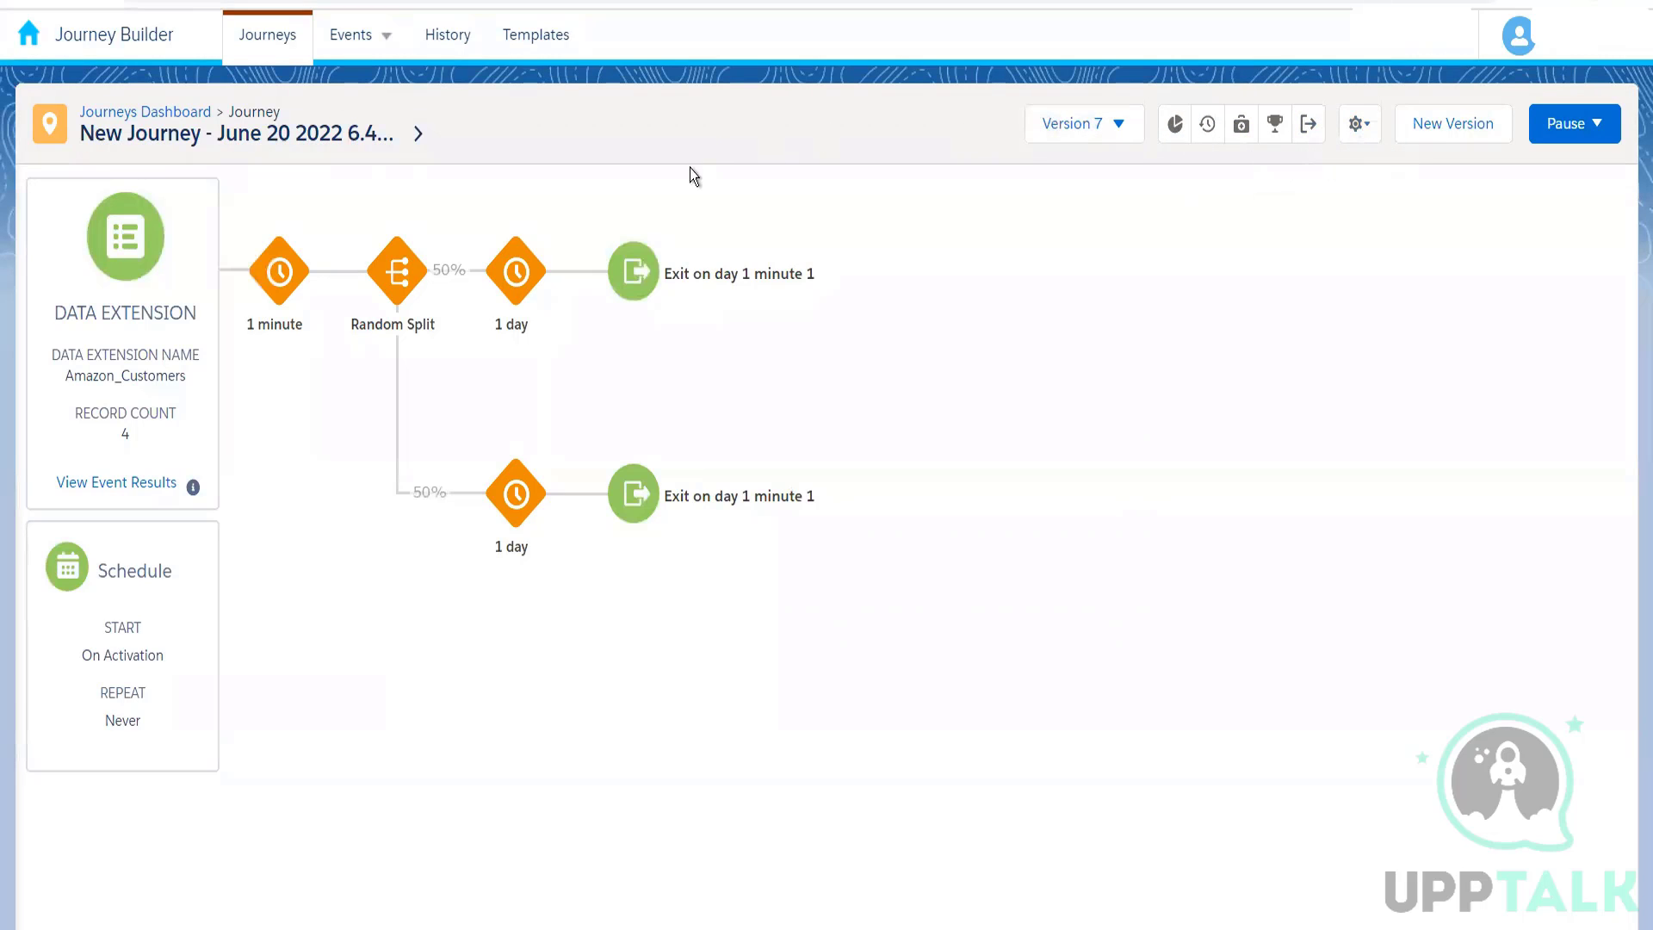
Step: Create a new Multi-Step Journey from the Journeys Dashboard
click(181, 113)
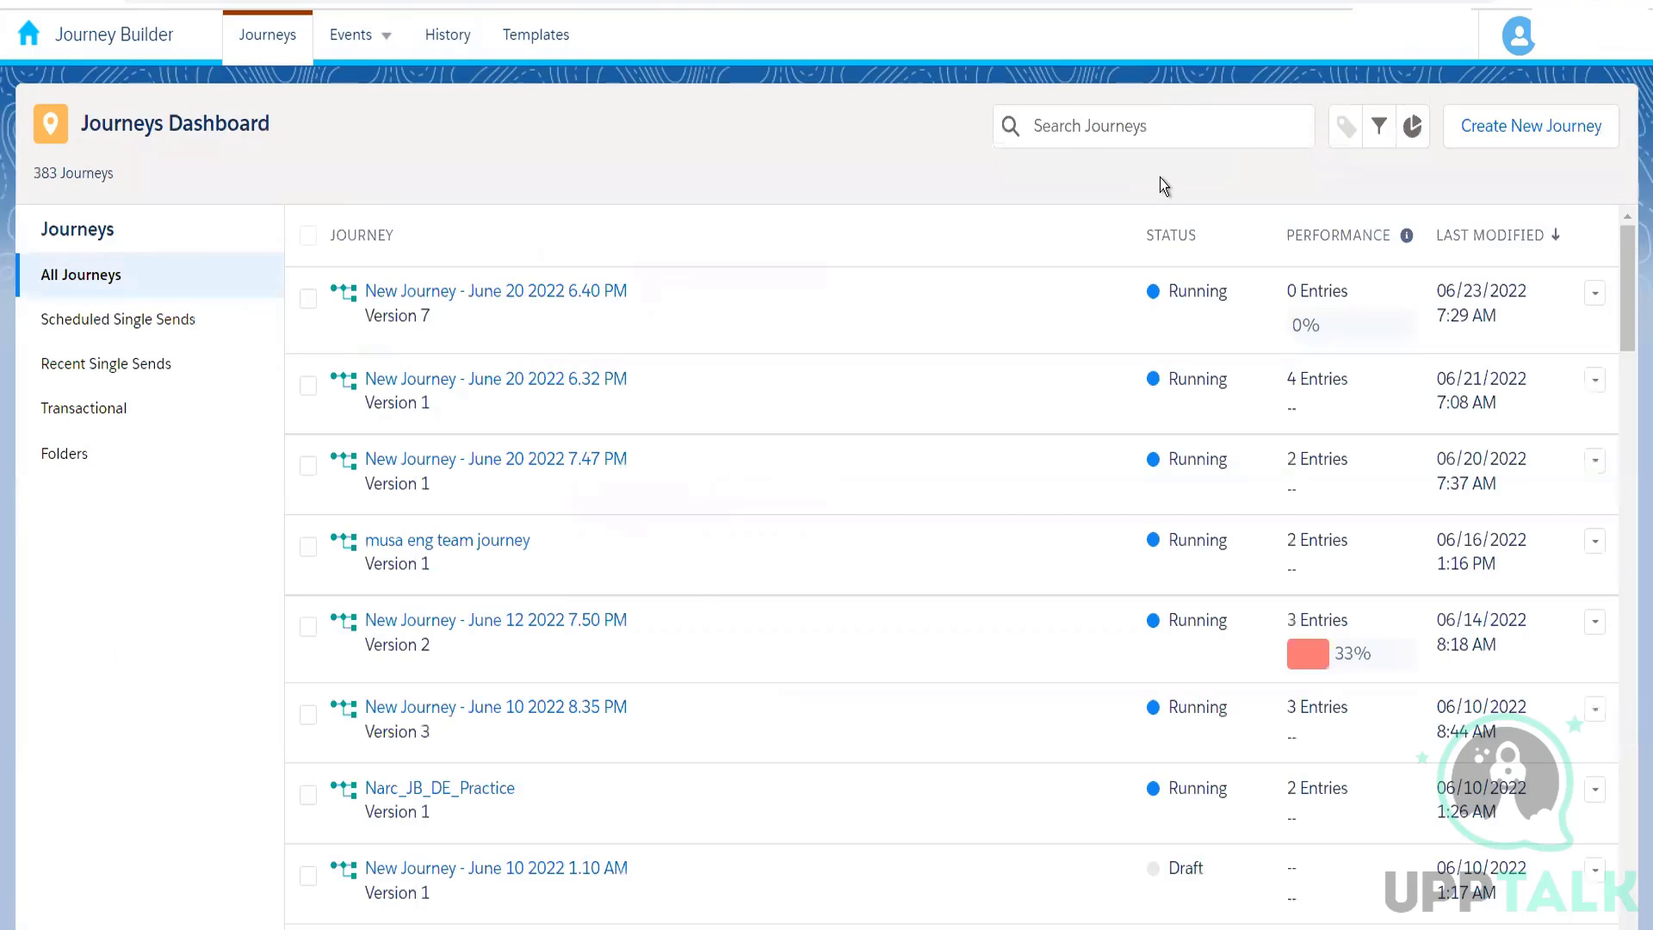
click(1539, 141)
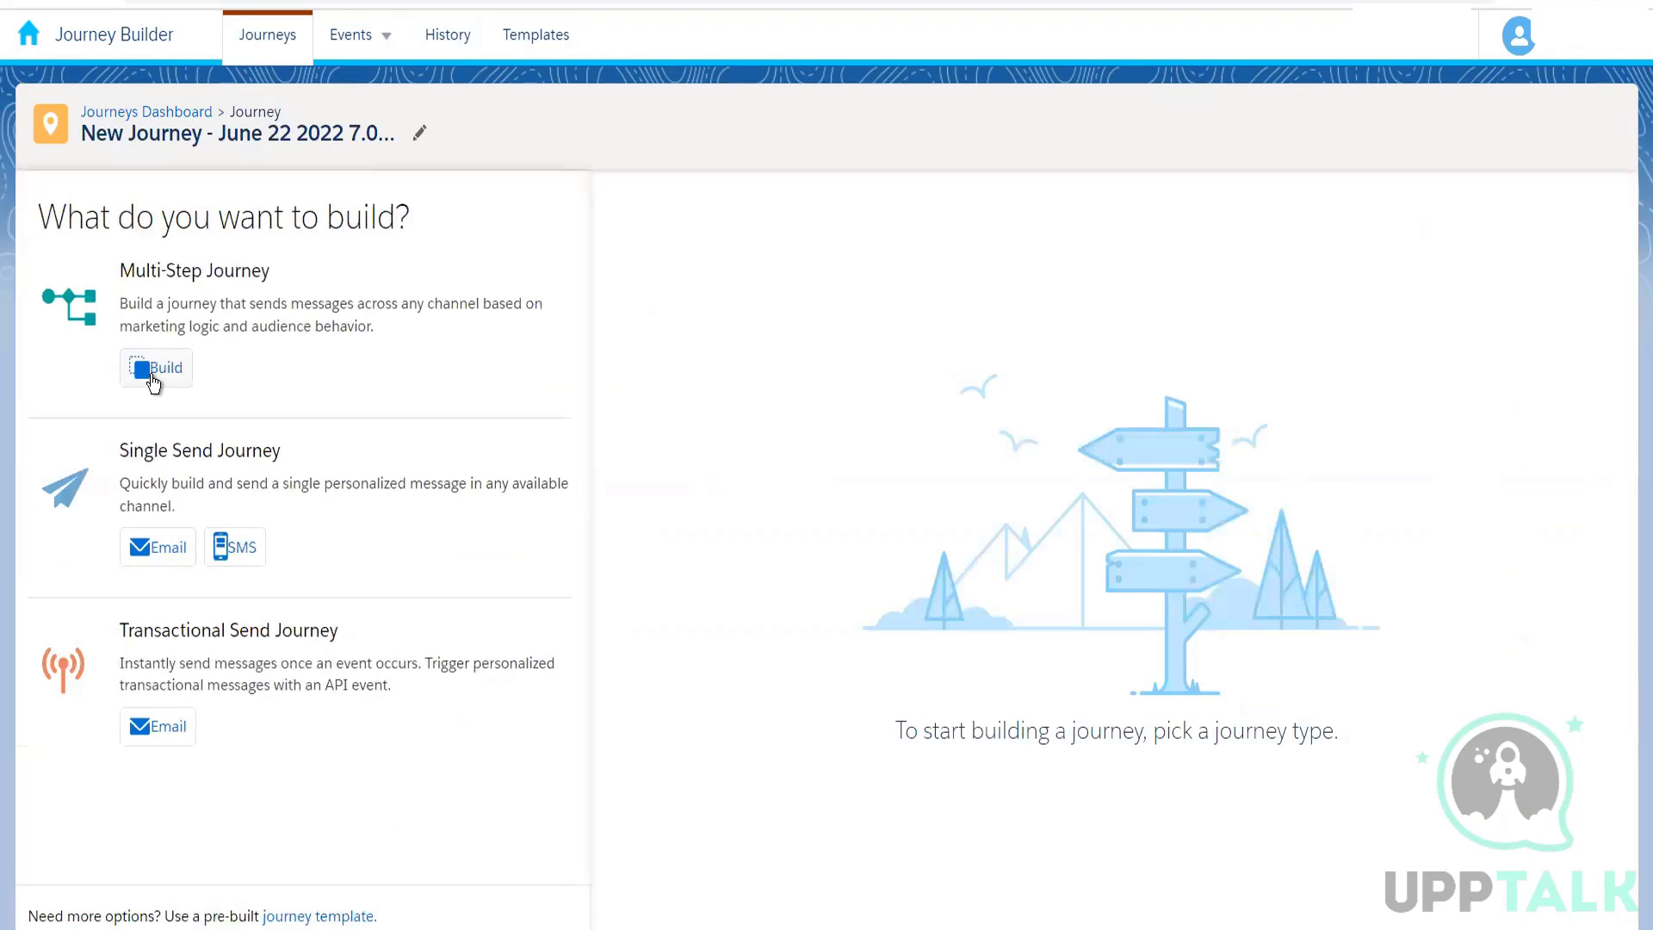
click(155, 368)
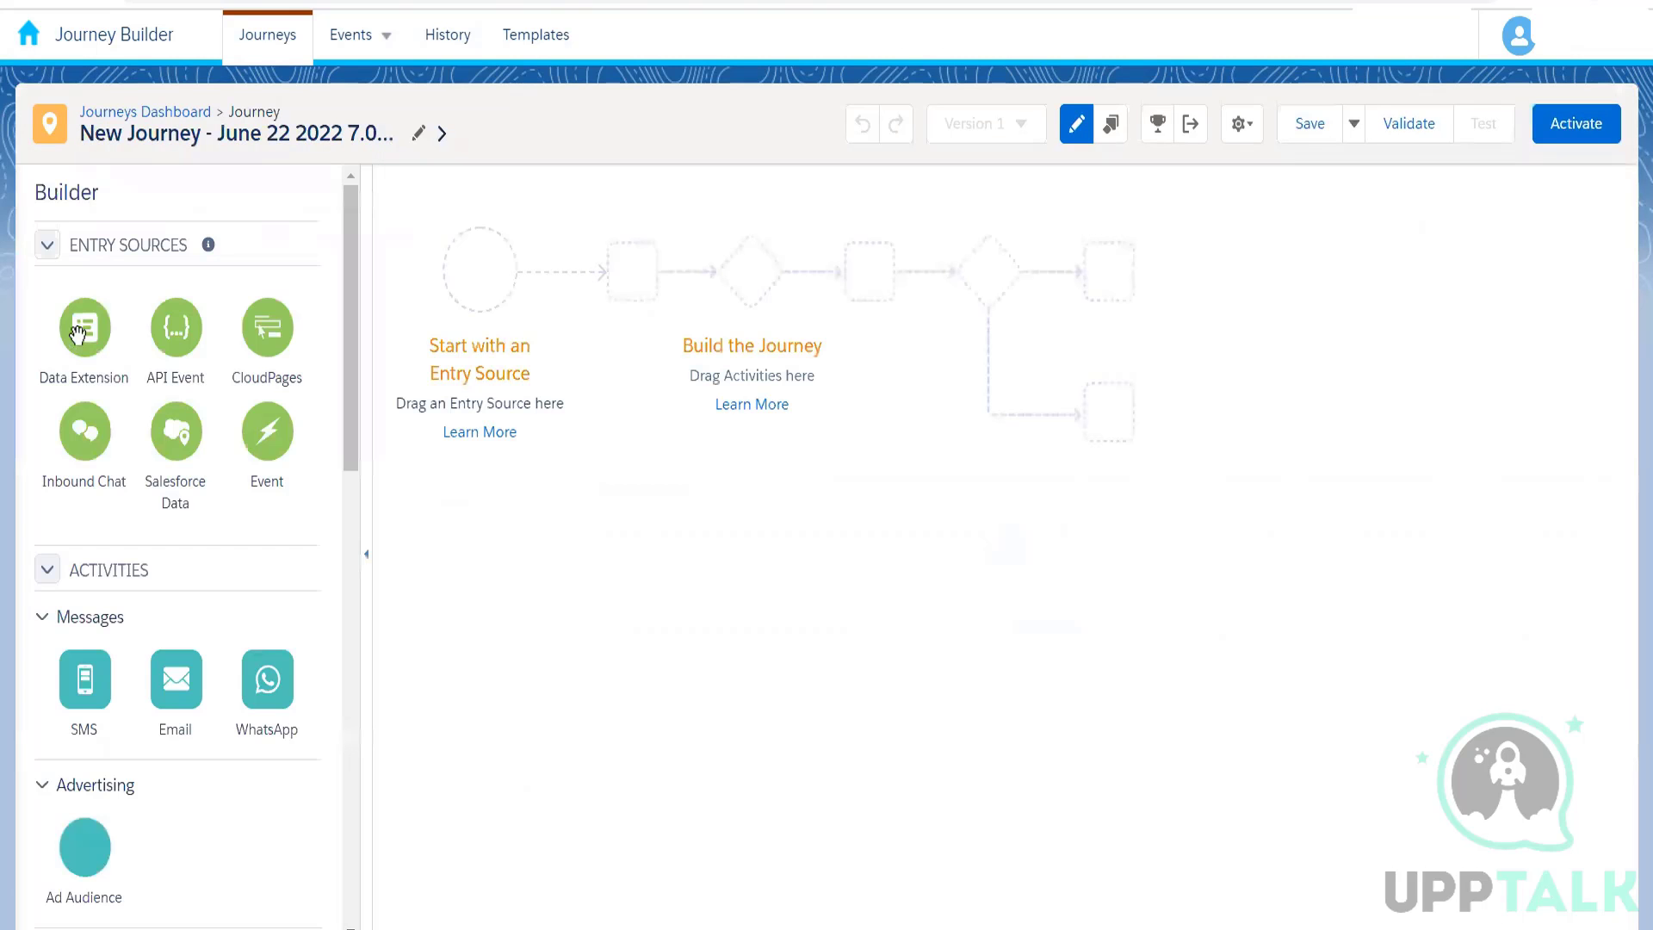
Step: Add a Data Extension entry source to the new journey, using Amazon_Customers from the folder whose name starts with 004
drag(85, 327, 482, 286)
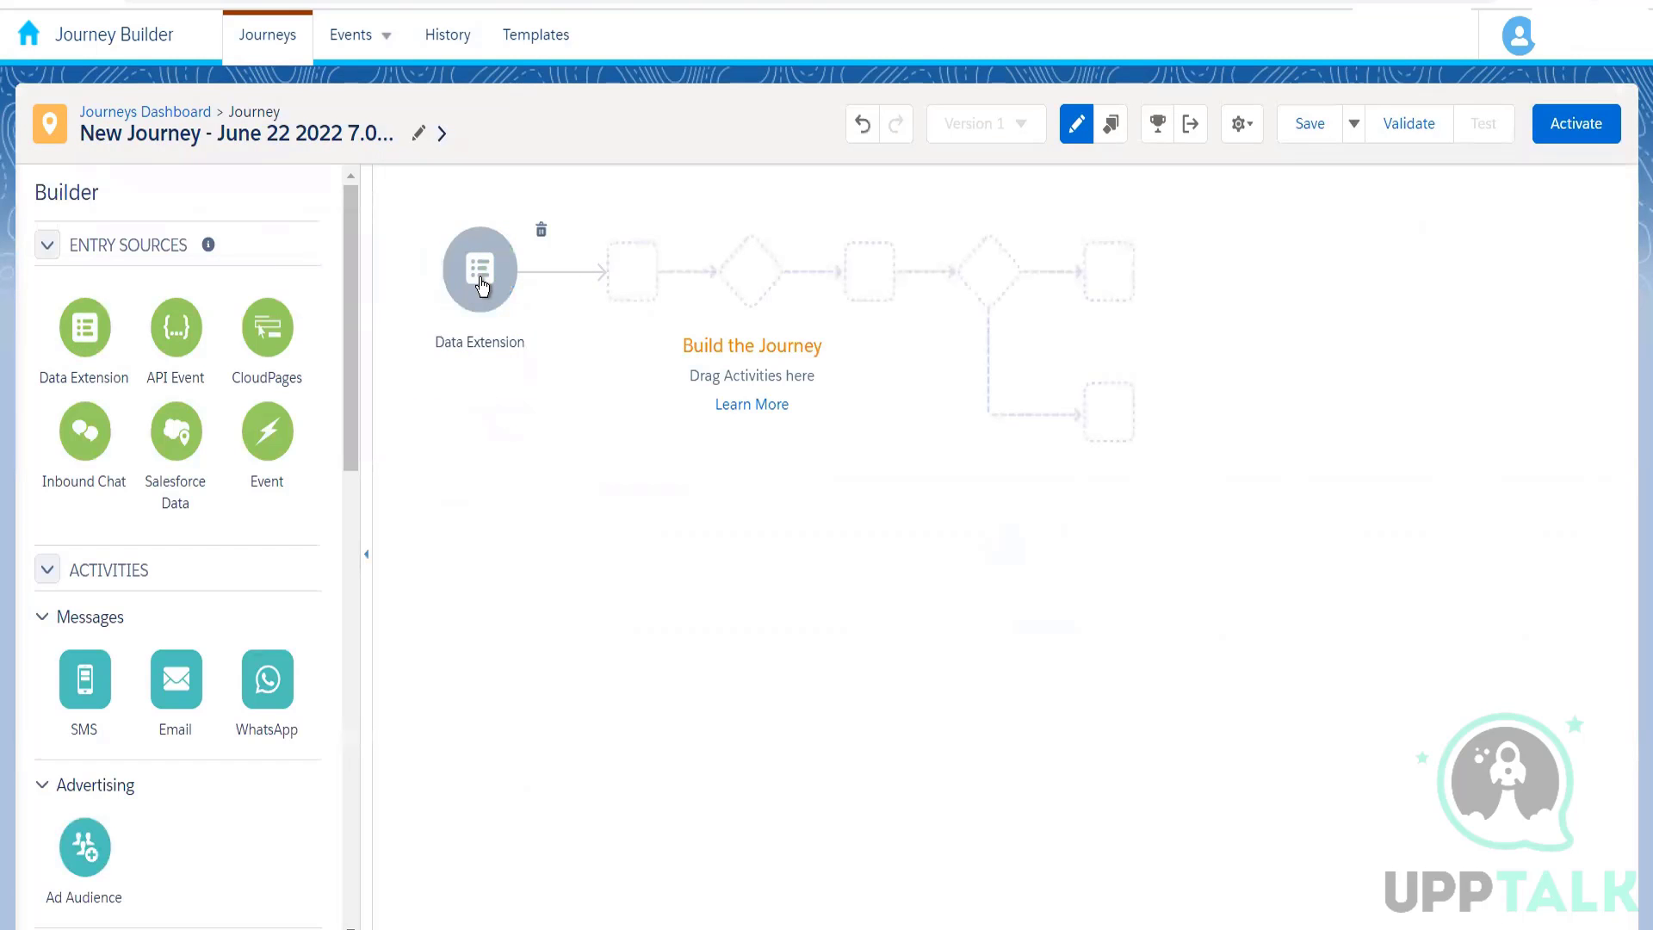
click(482, 284)
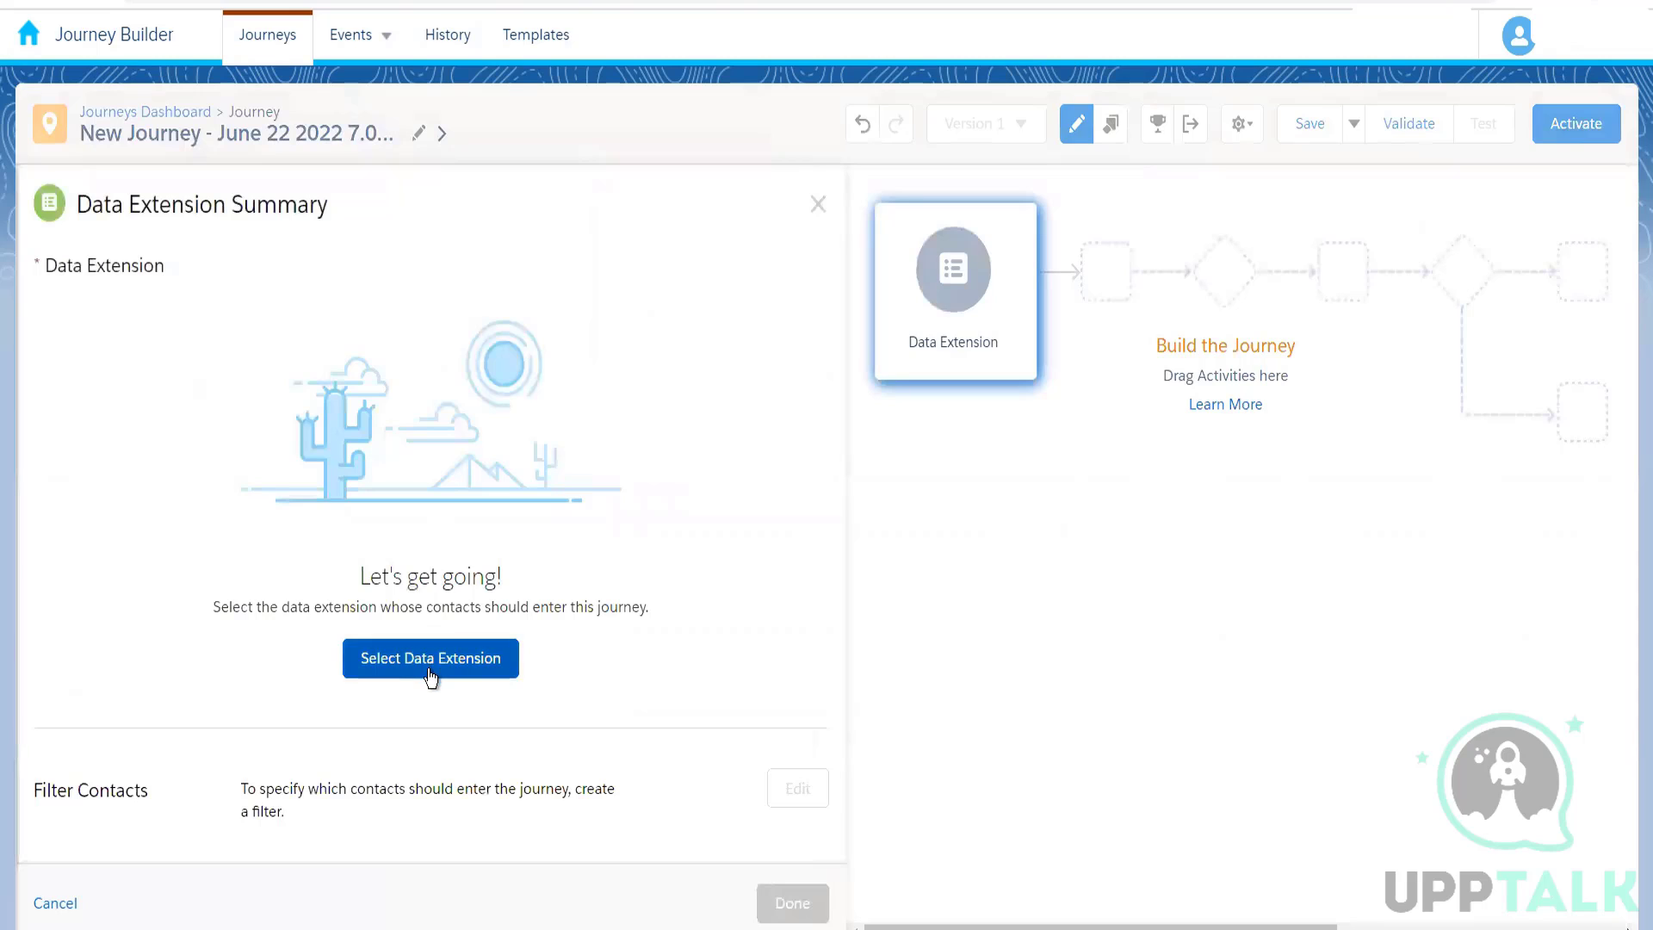
click(430, 659)
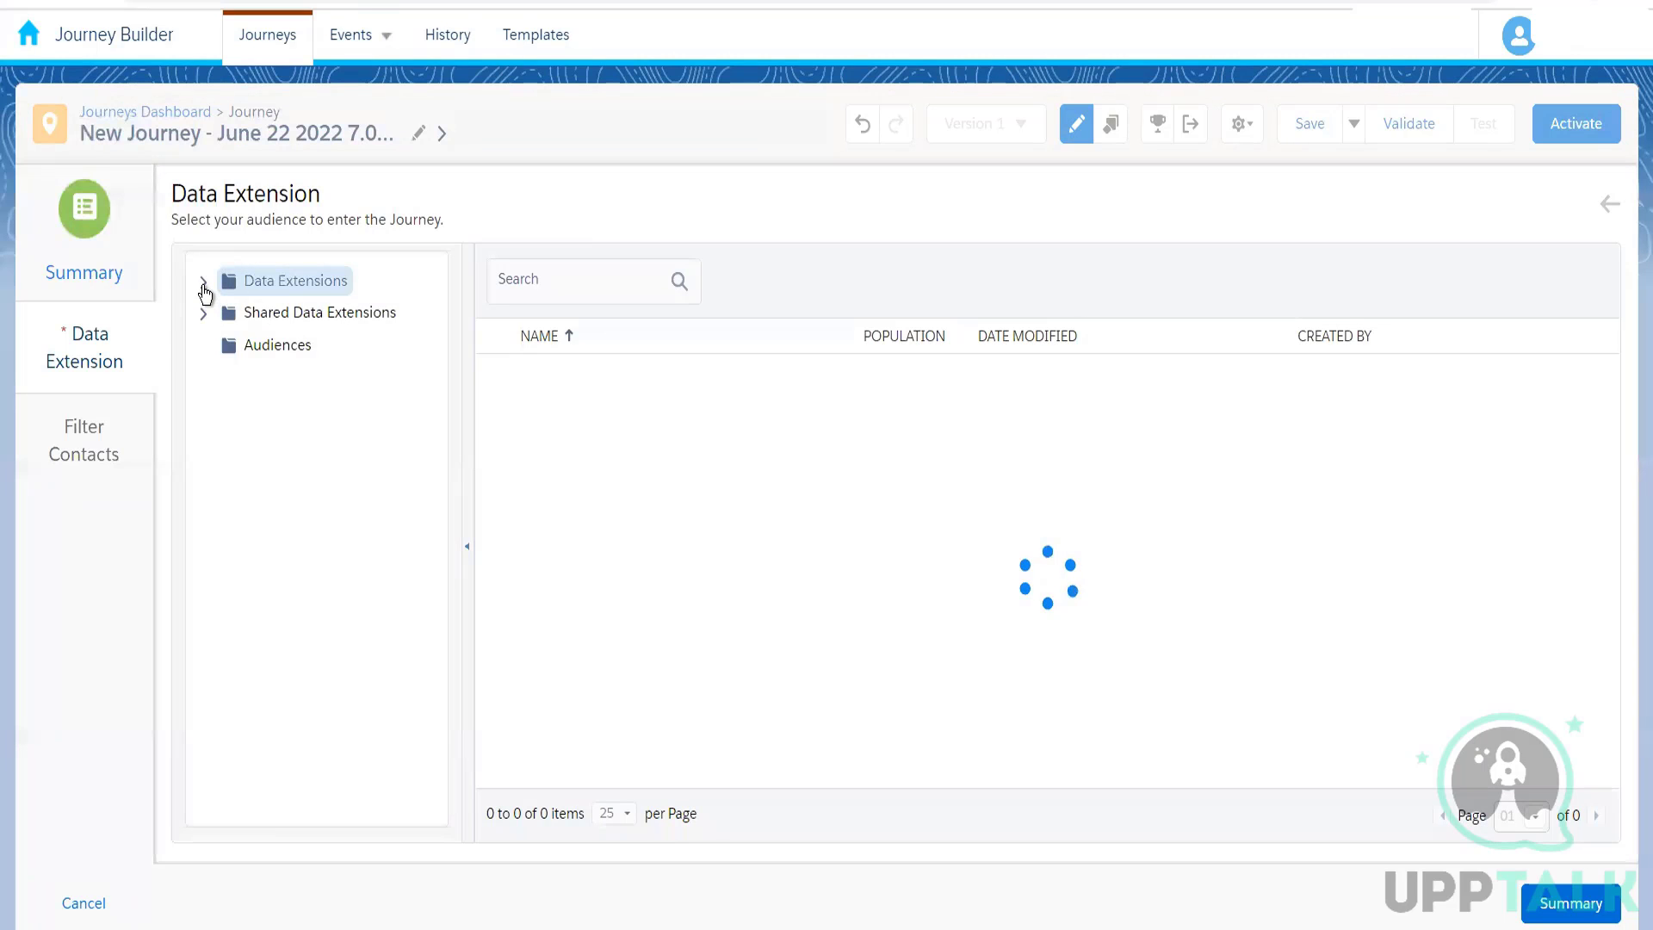
click(205, 284)
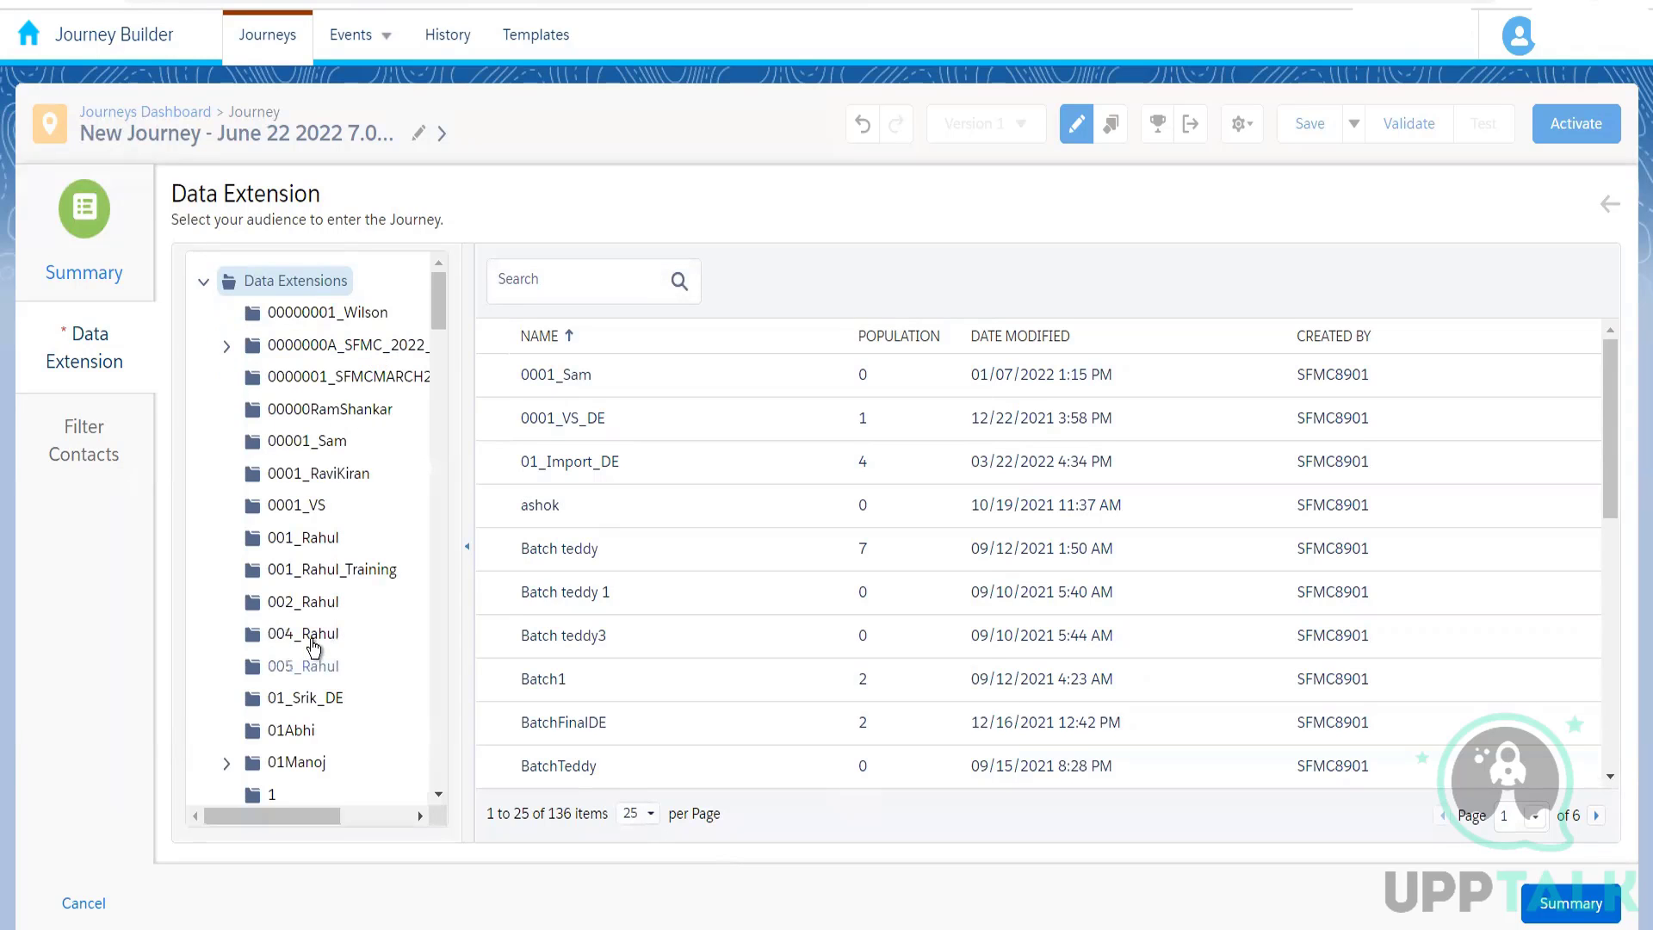
click(314, 641)
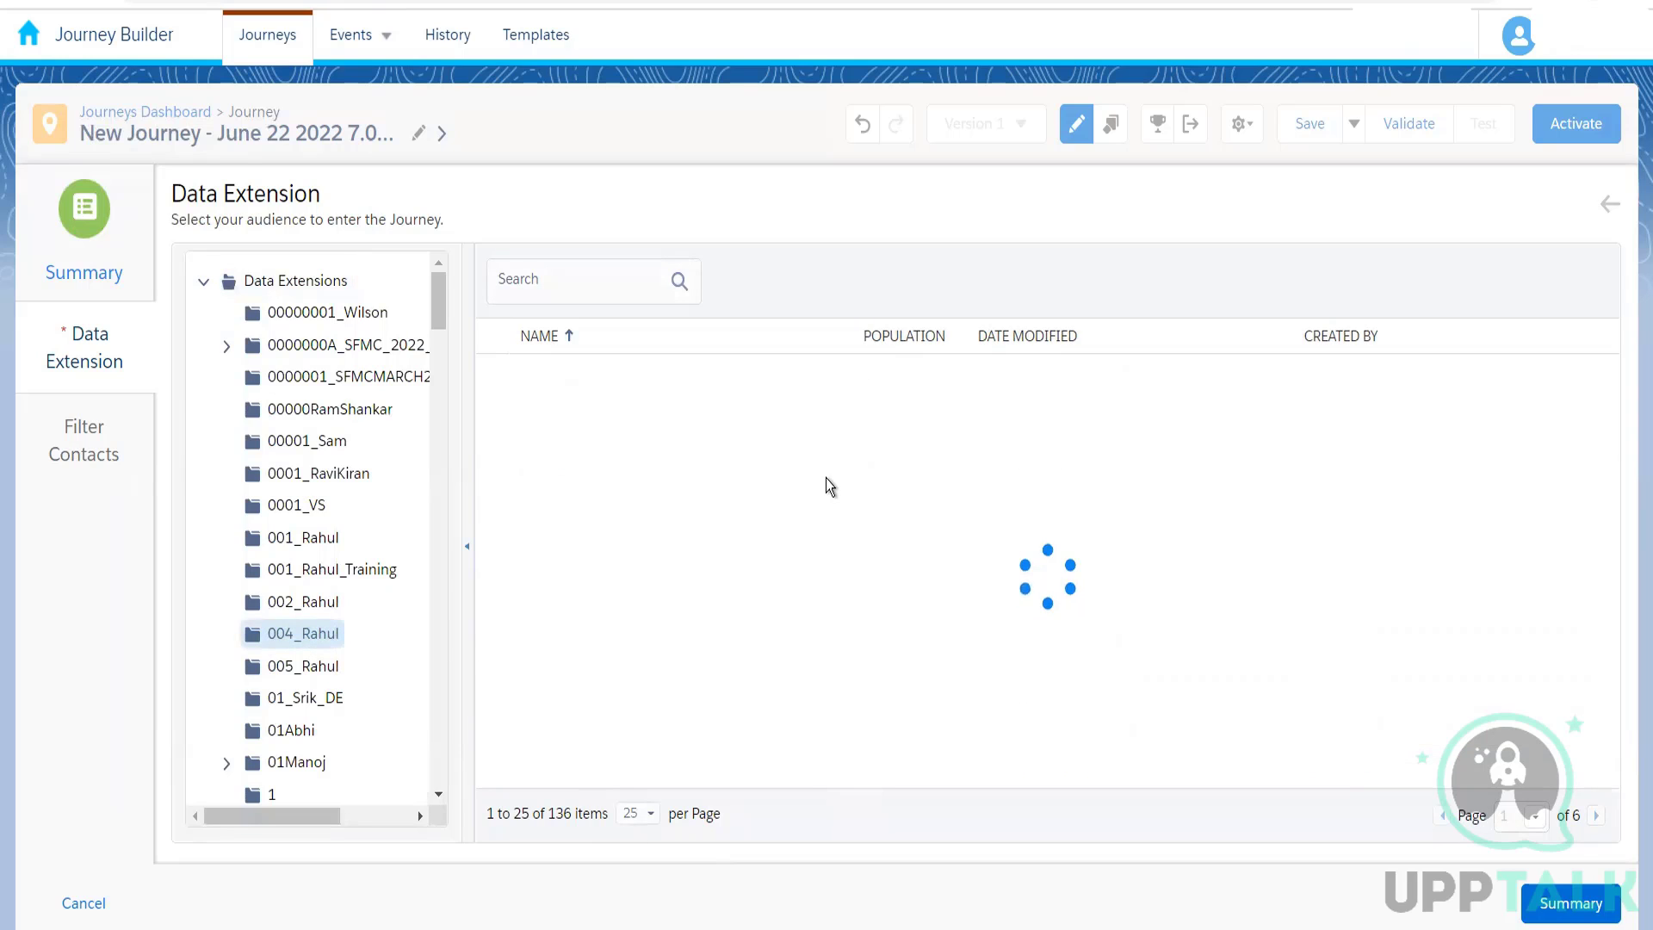
click(783, 377)
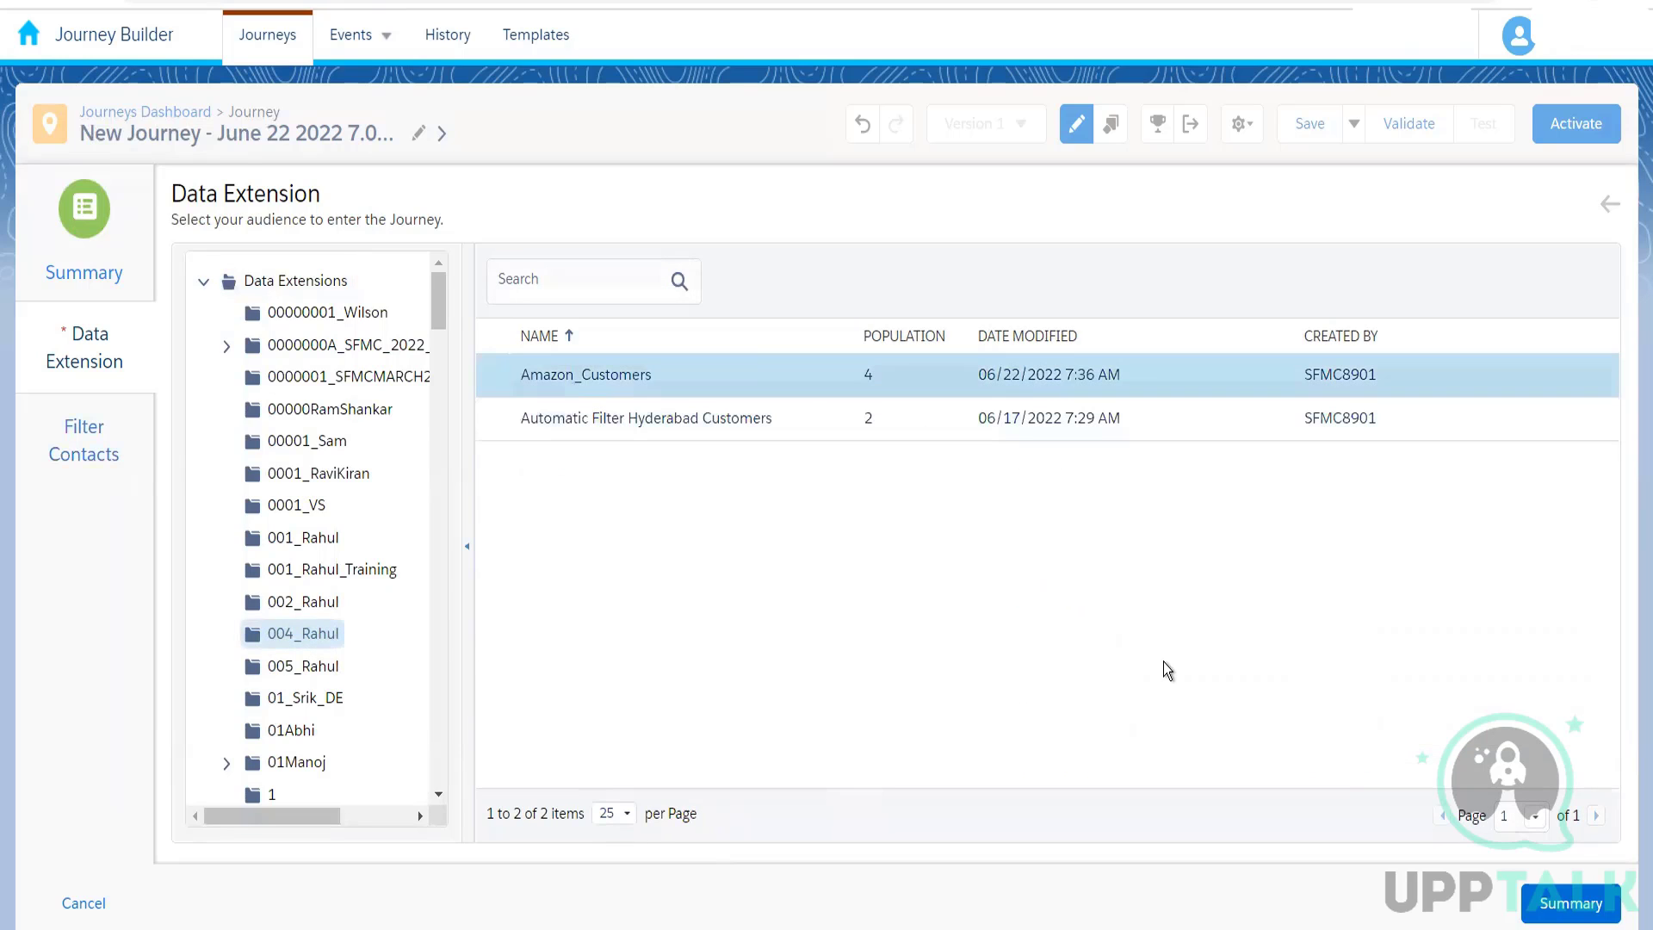
click(1566, 904)
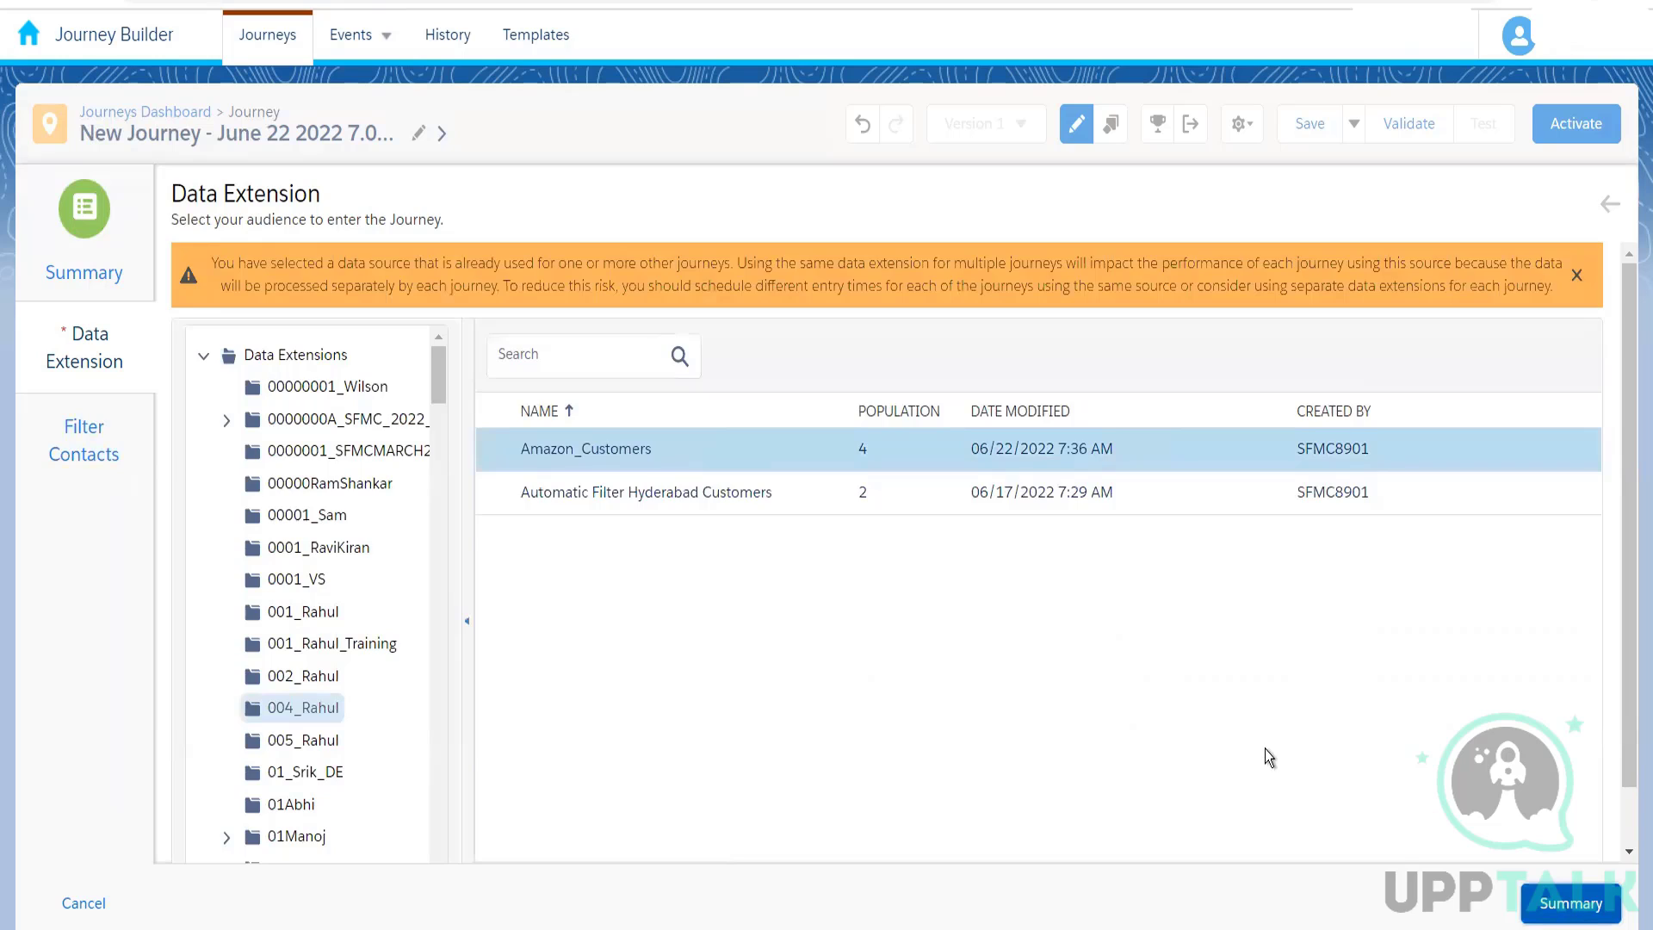
click(776, 903)
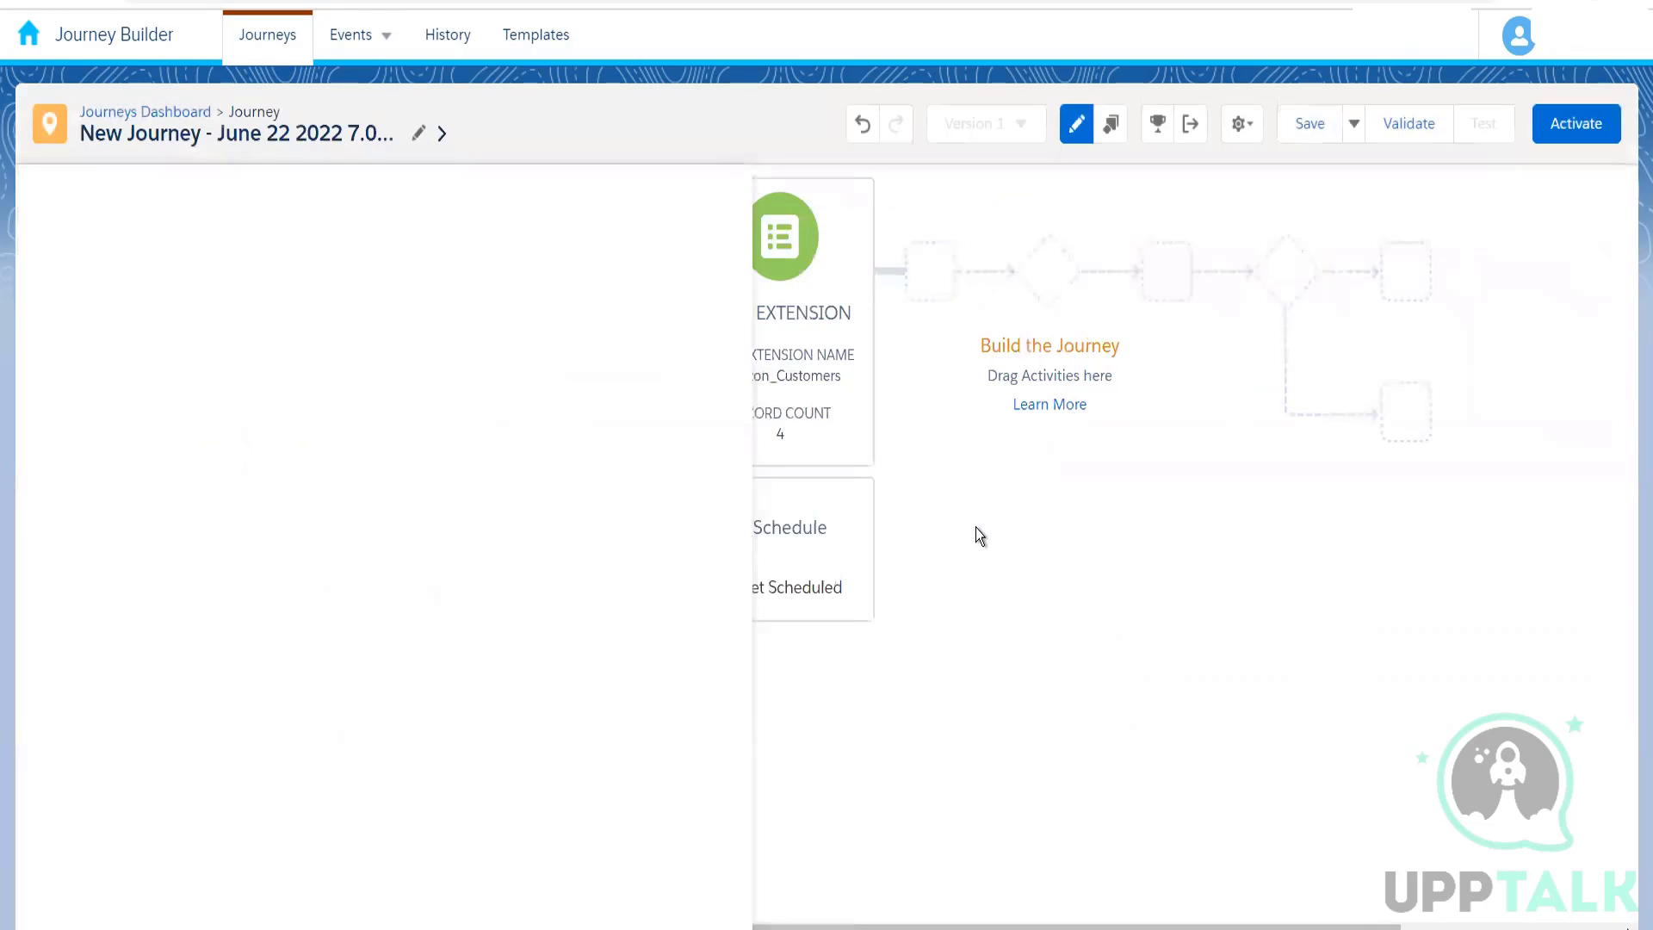
Step: Schedule the new journey as Run Once, starting on activation
click(469, 539)
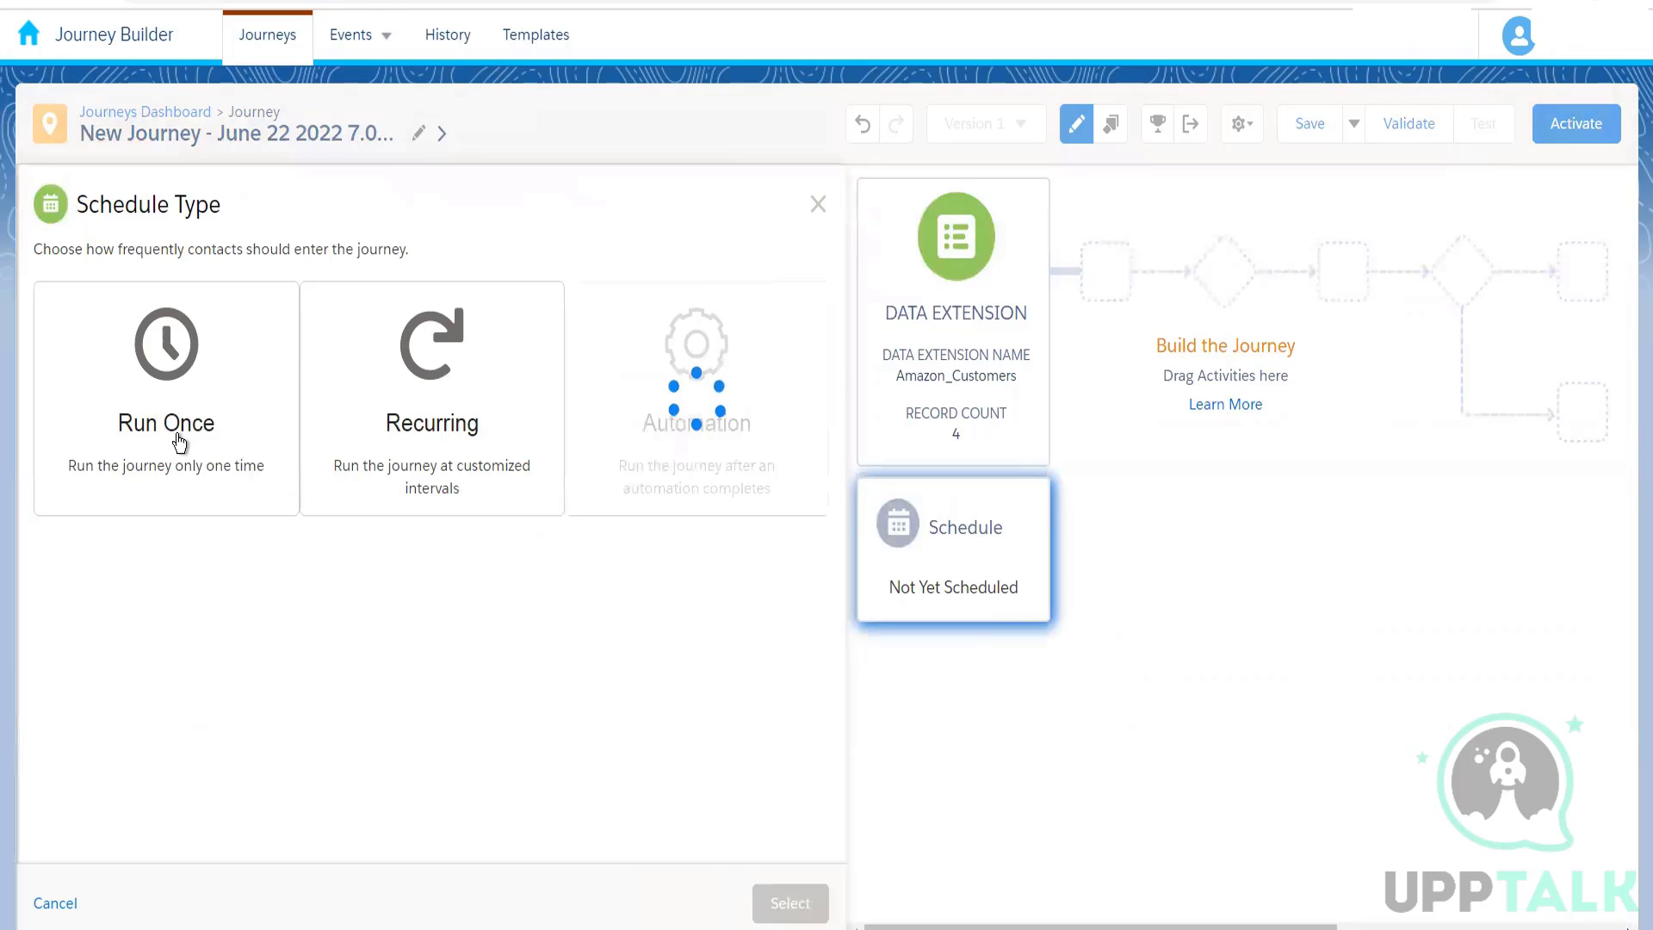
click(180, 442)
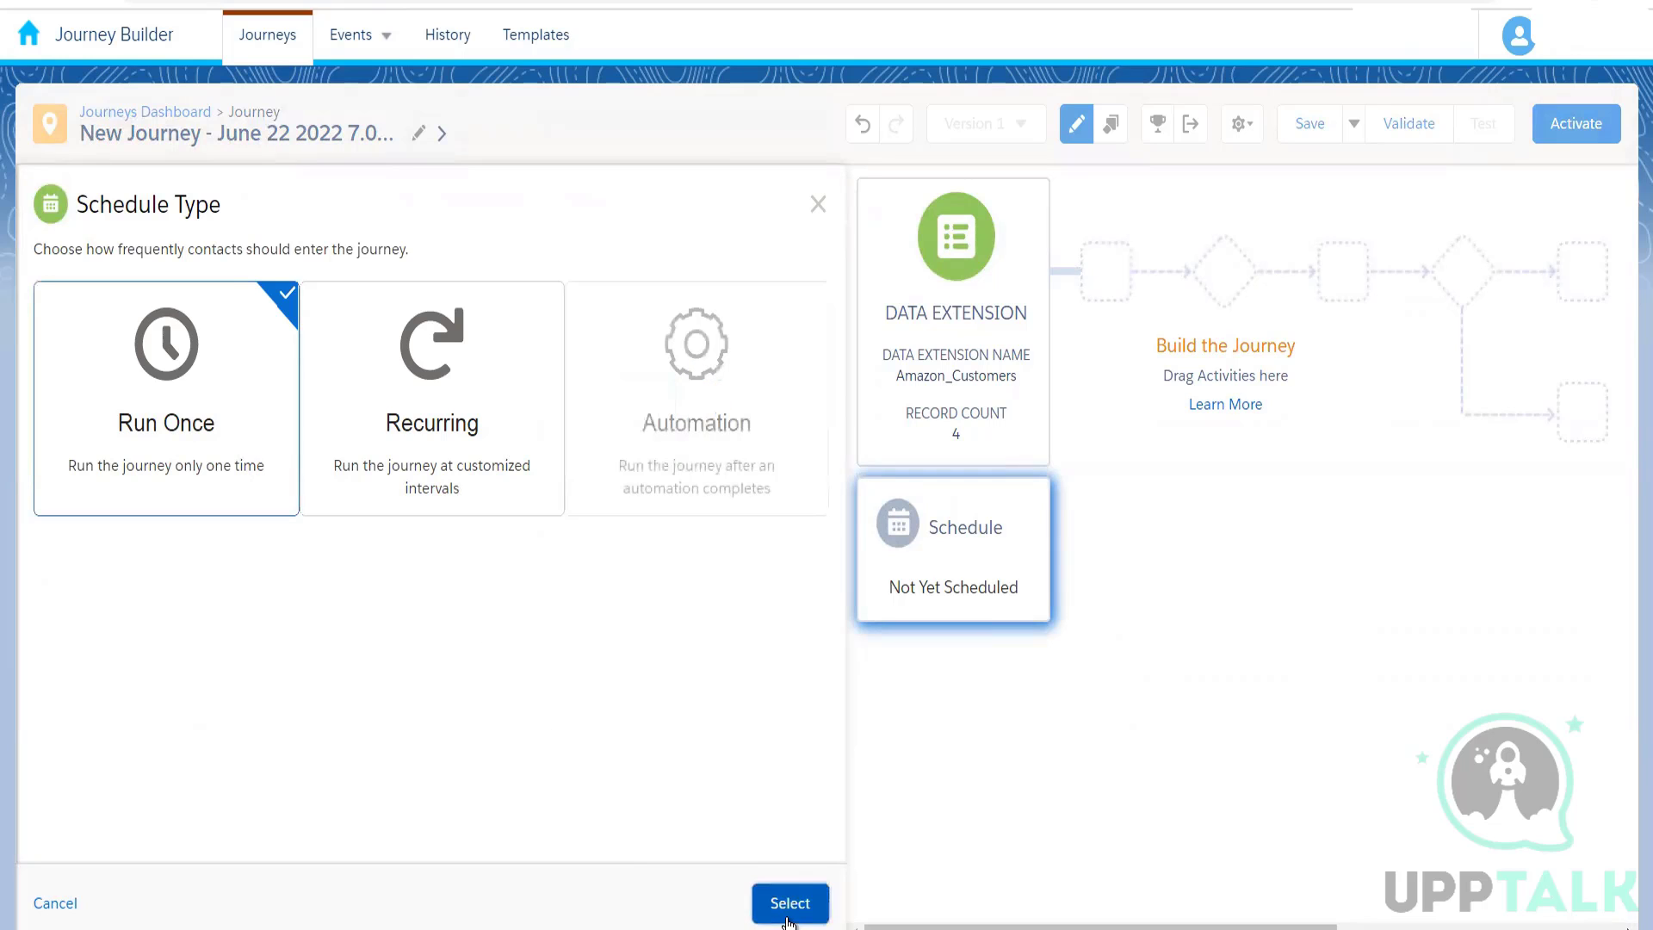
click(788, 919)
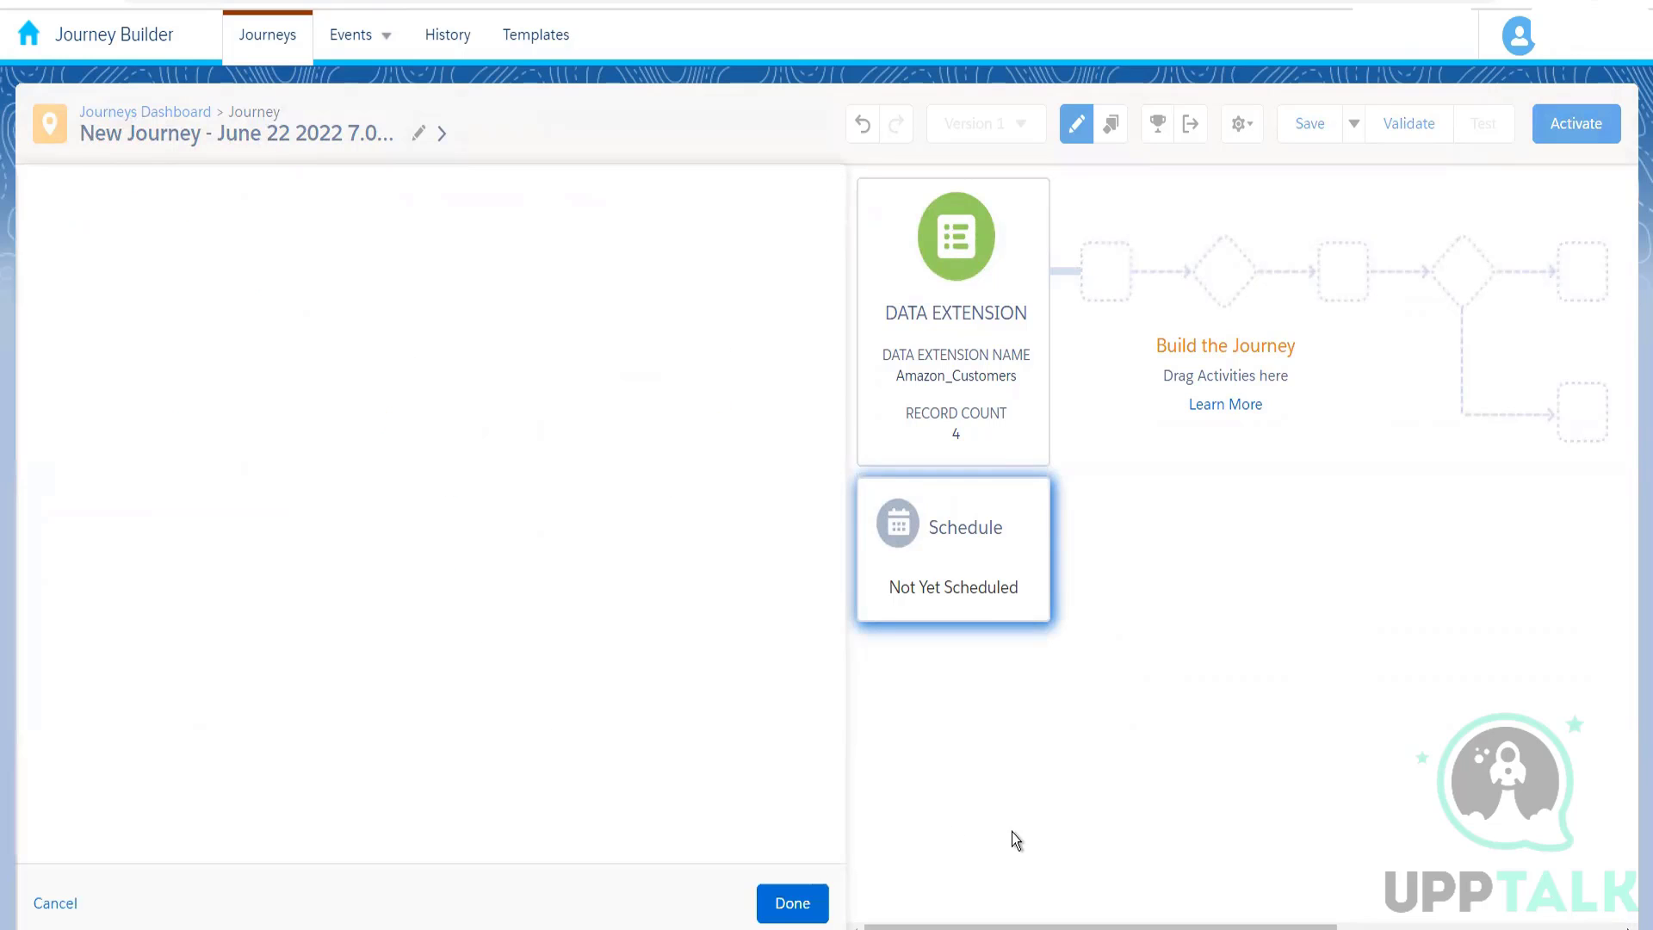
click(792, 903)
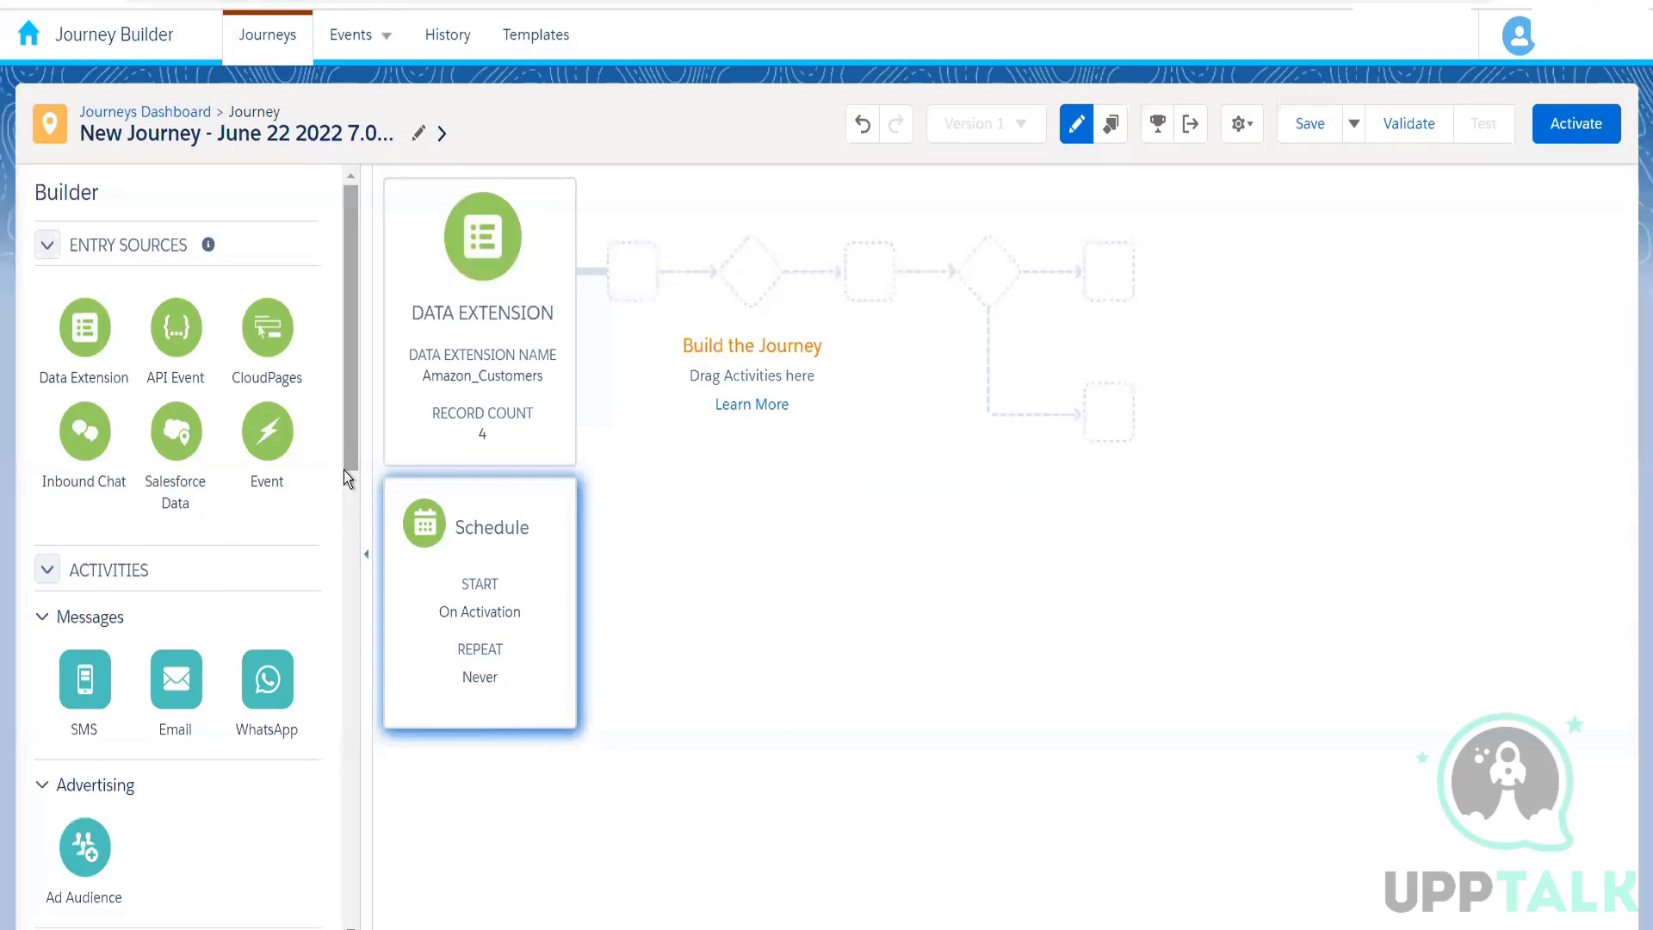
Step: Add a Random Split after the entry source, and place a Wait By Duration of 1 minute before it
drag(344, 470, 370, 735)
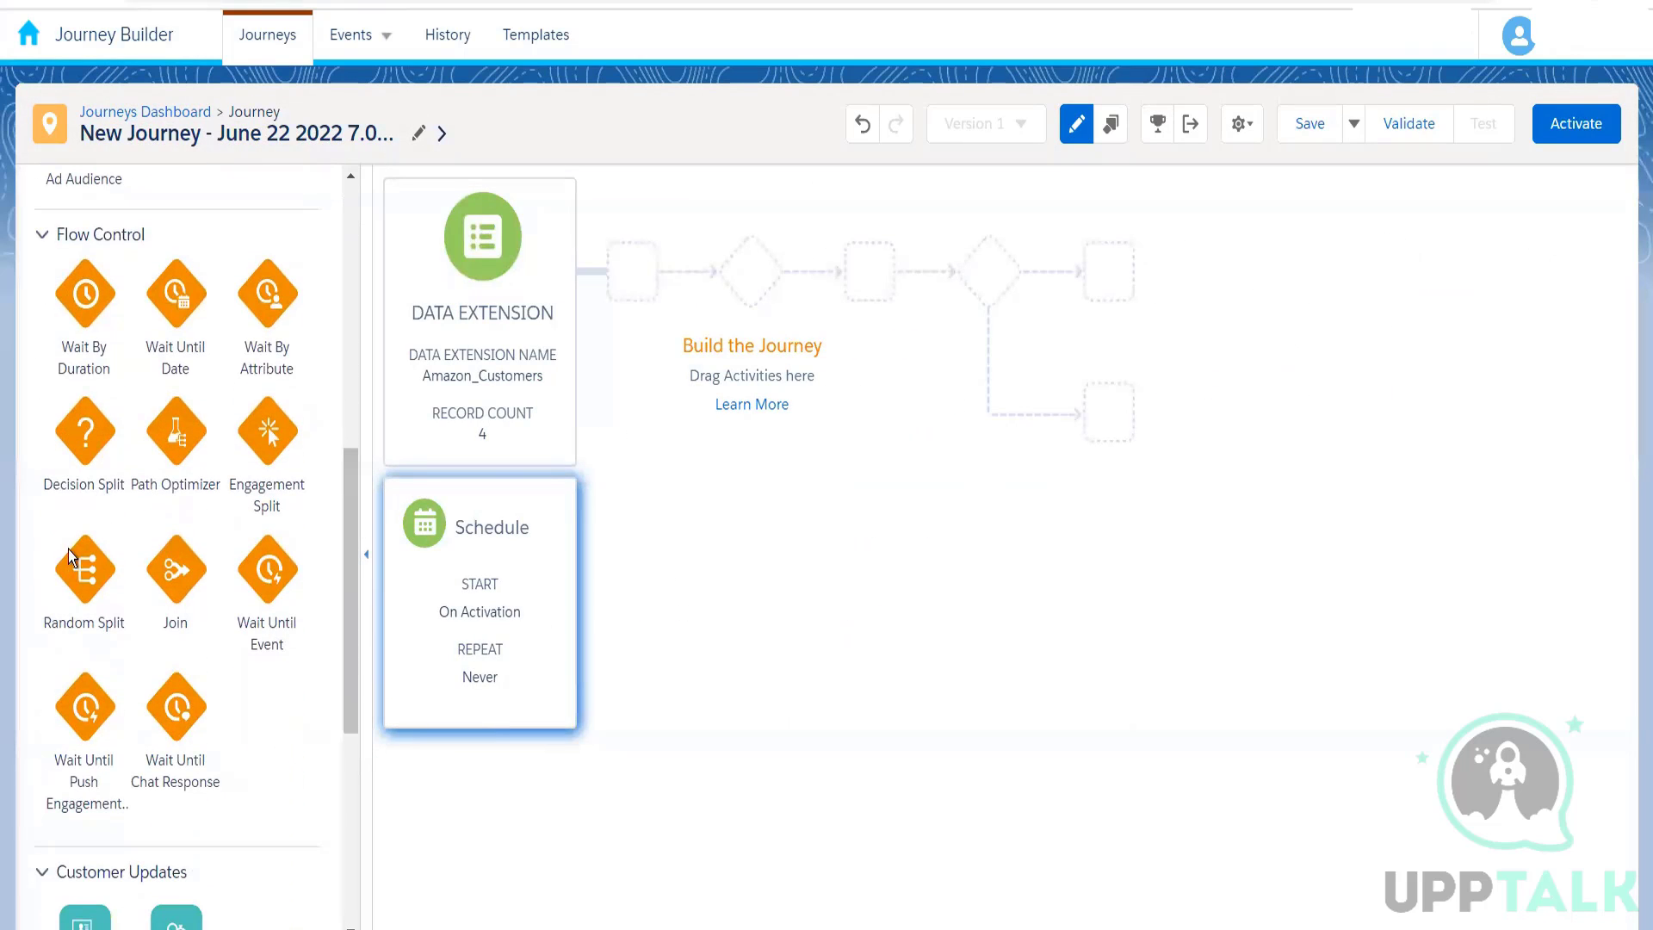
drag(70, 555, 602, 291)
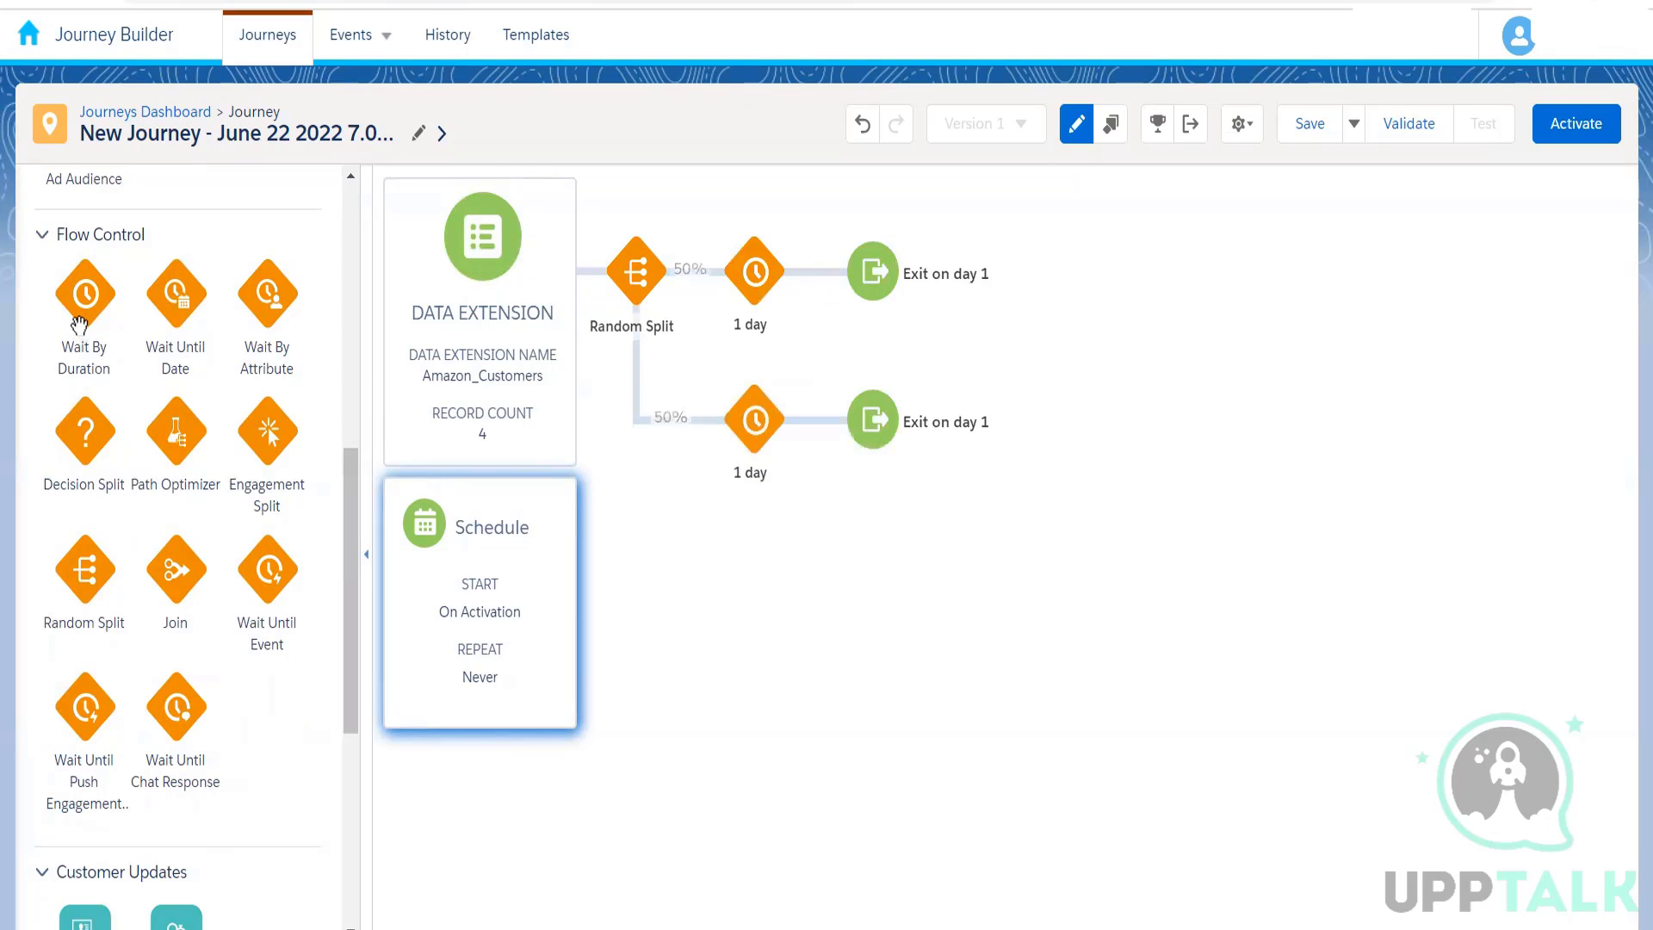
drag(79, 323, 613, 276)
click(635, 287)
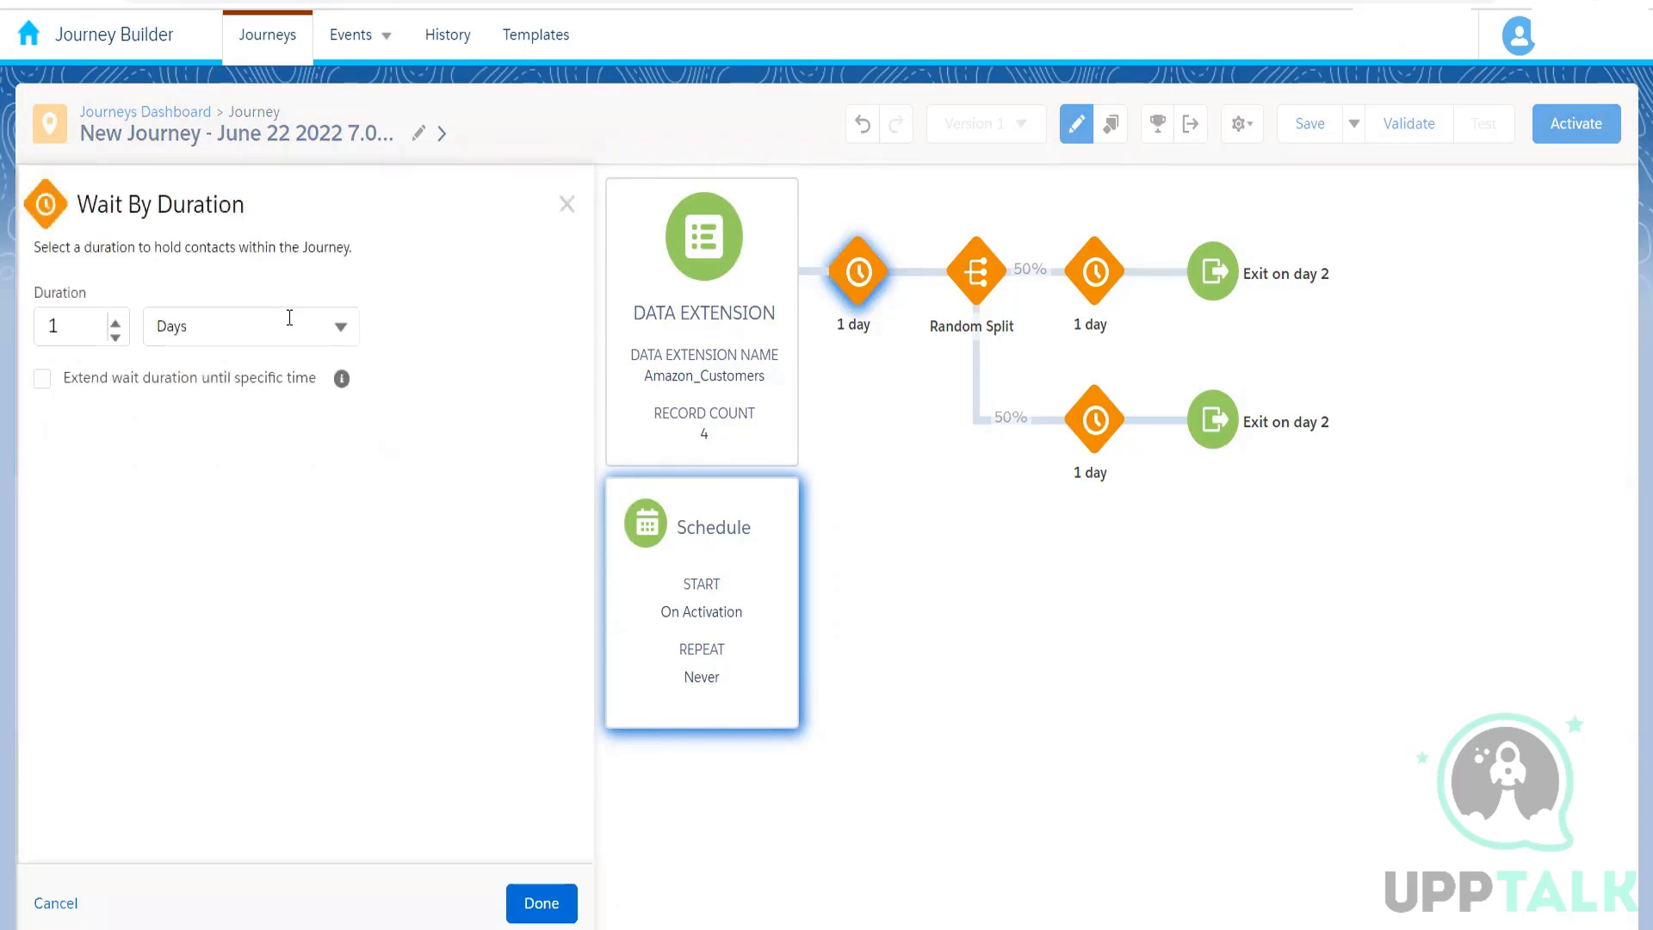
click(213, 329)
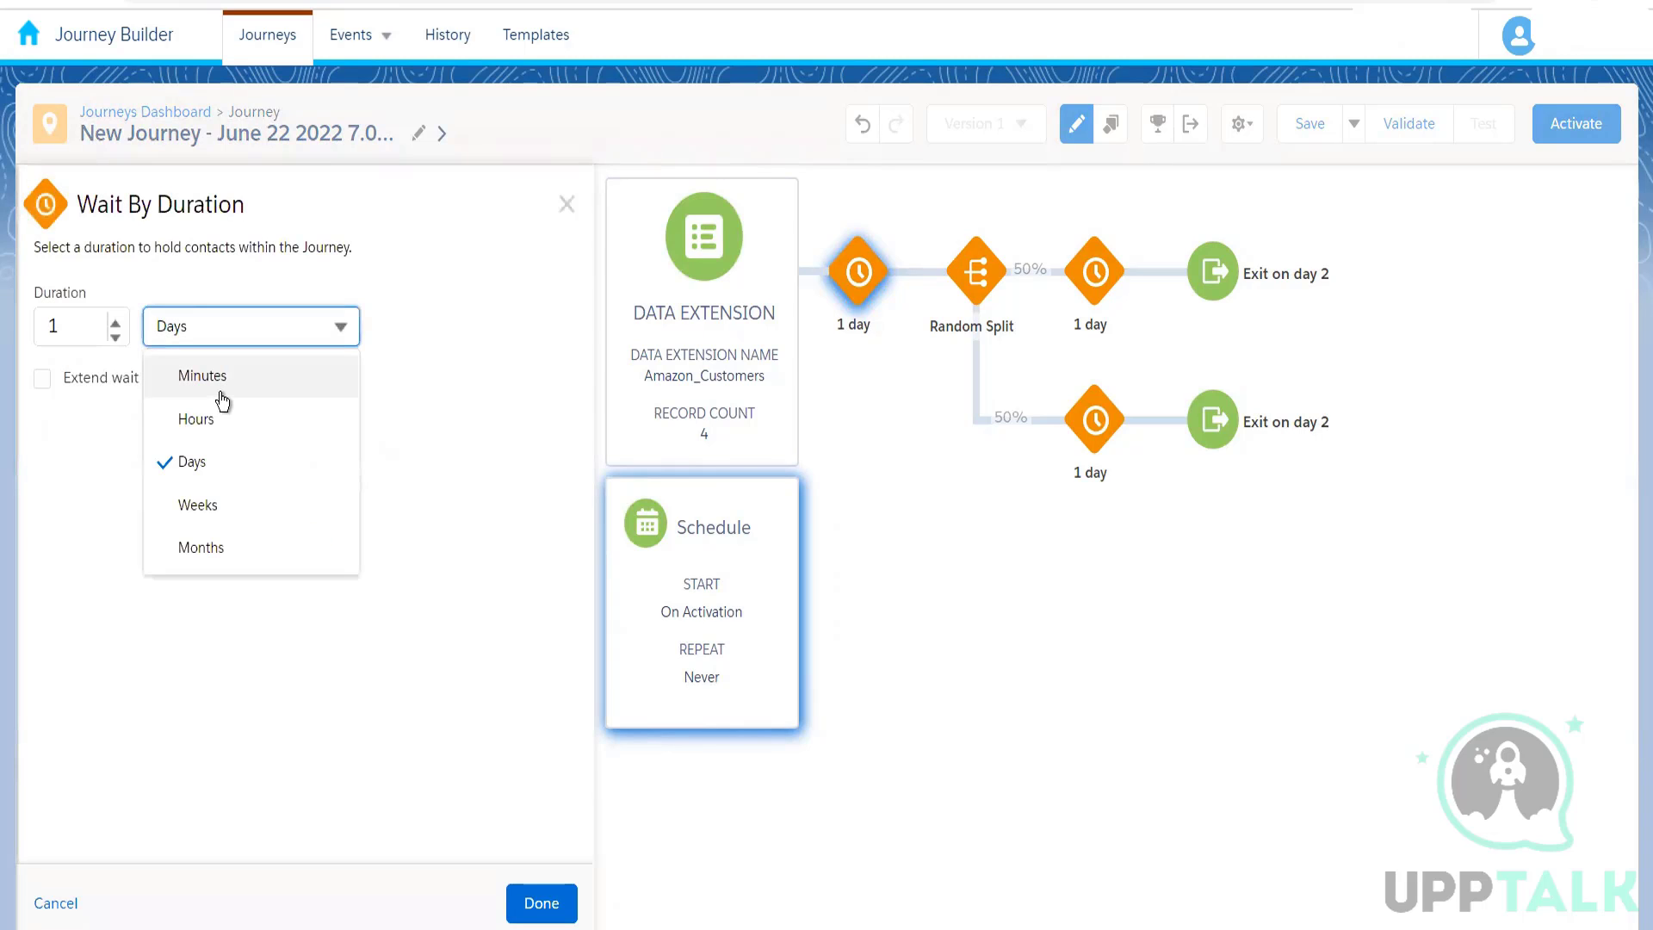
click(222, 397)
click(529, 904)
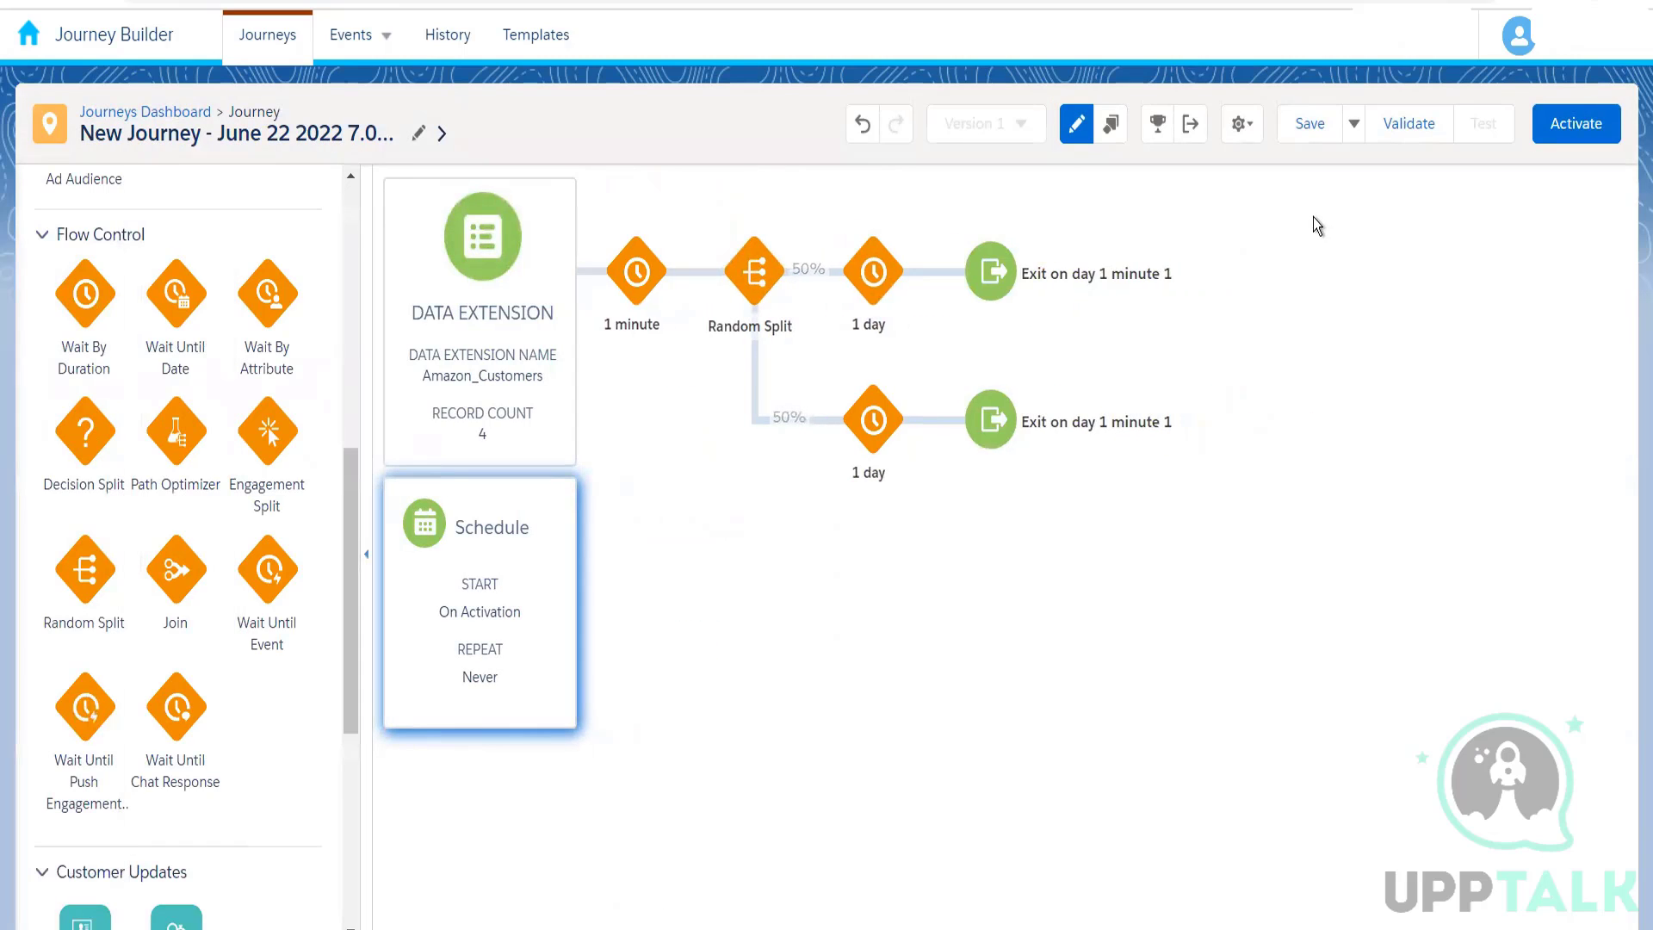
Step: Define a journey goal with the filter PaymentStatus equal Completed, using Amazon_Customers in the Amazon Customer Data Model
click(1156, 129)
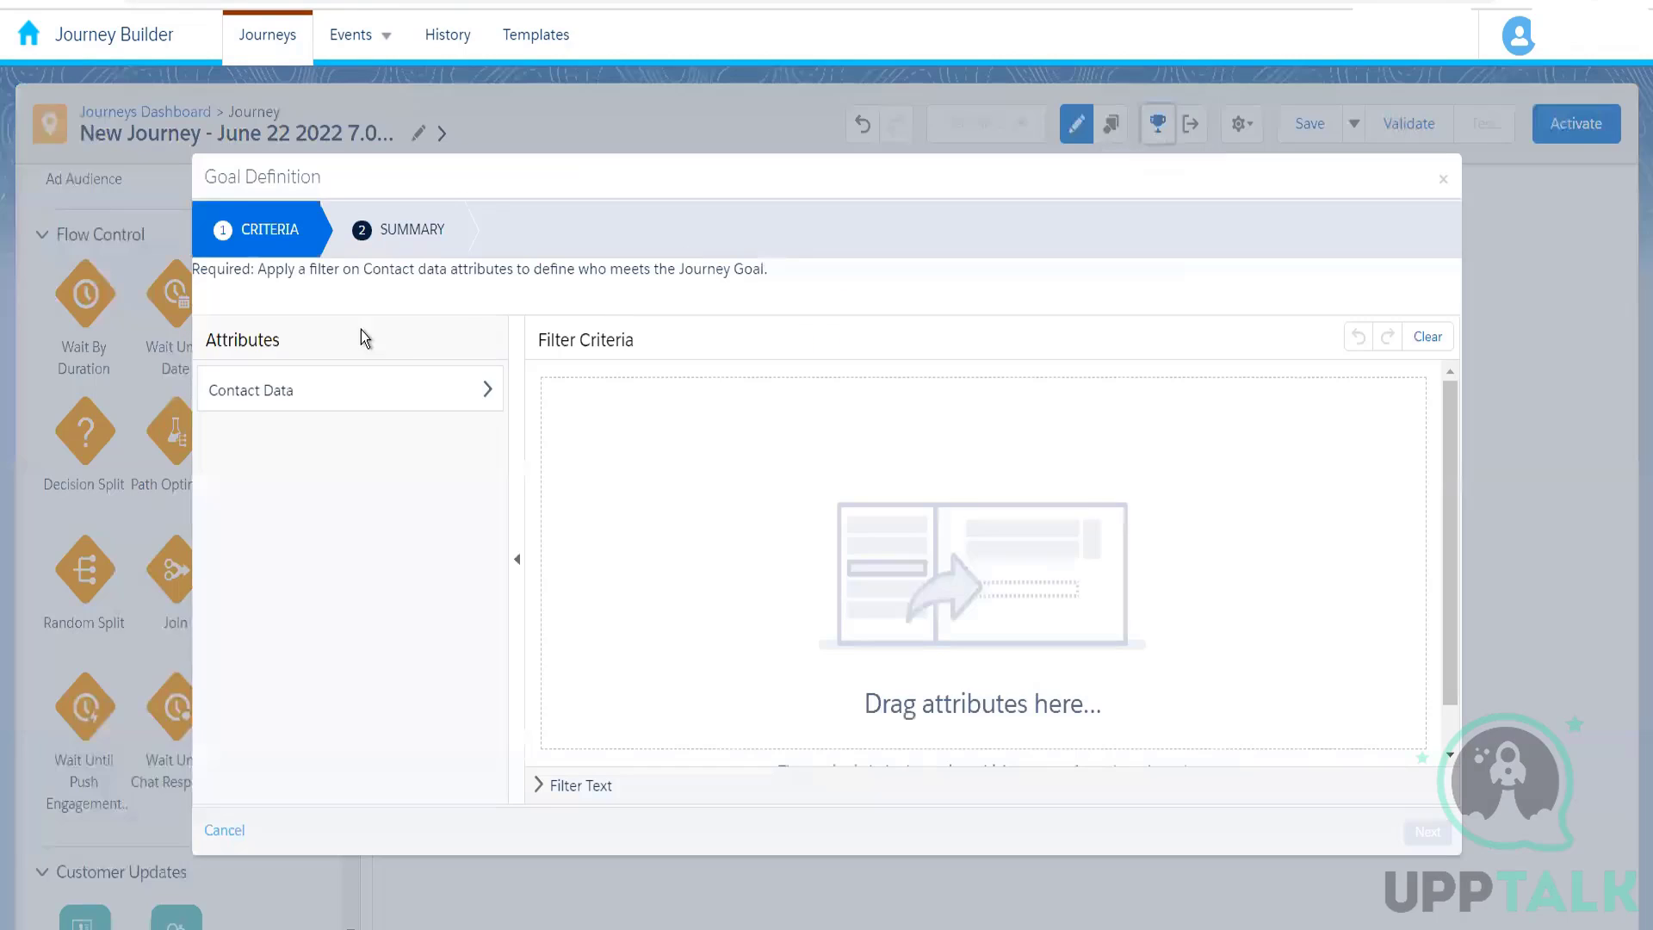
click(360, 389)
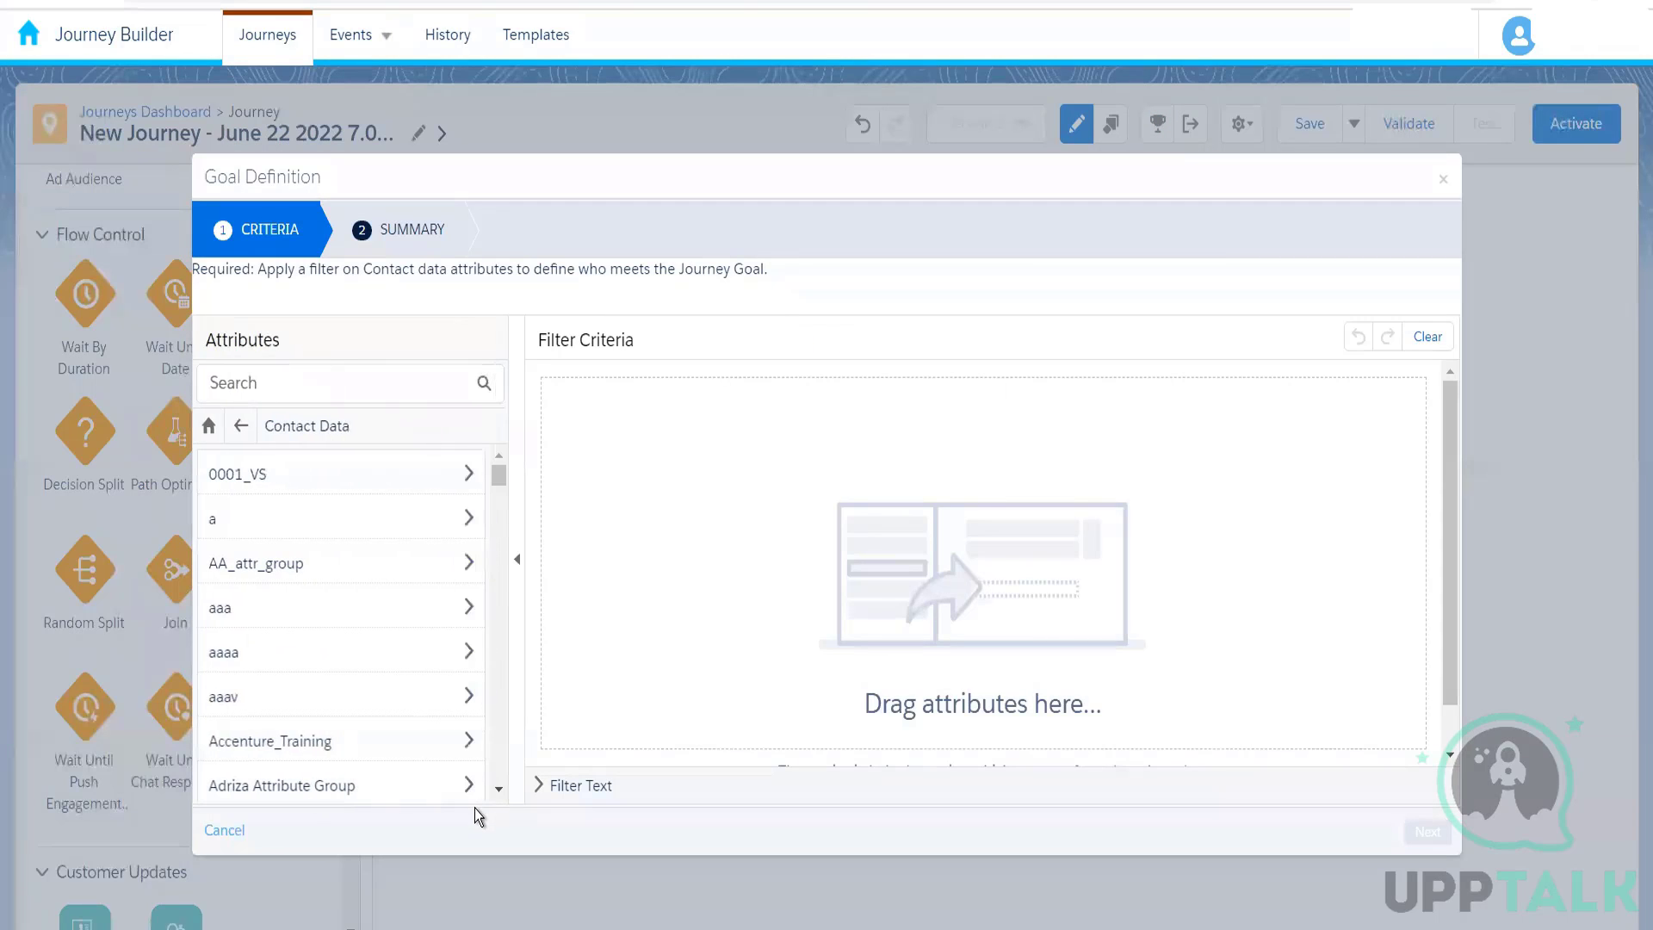
drag(488, 792, 492, 790)
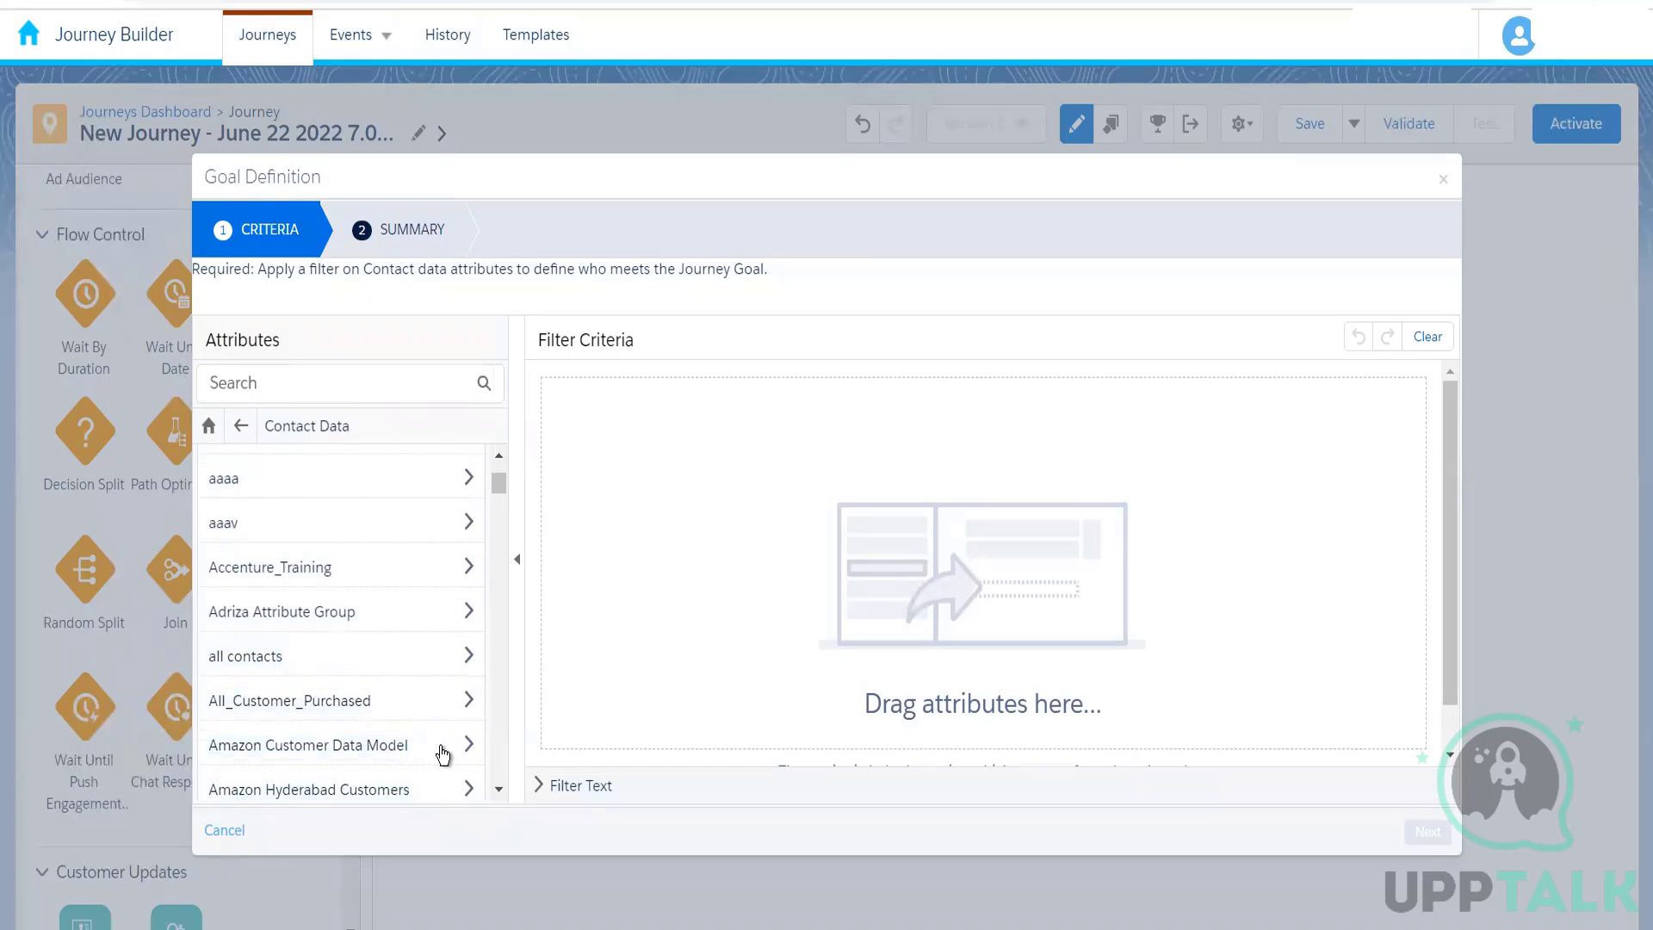
click(439, 751)
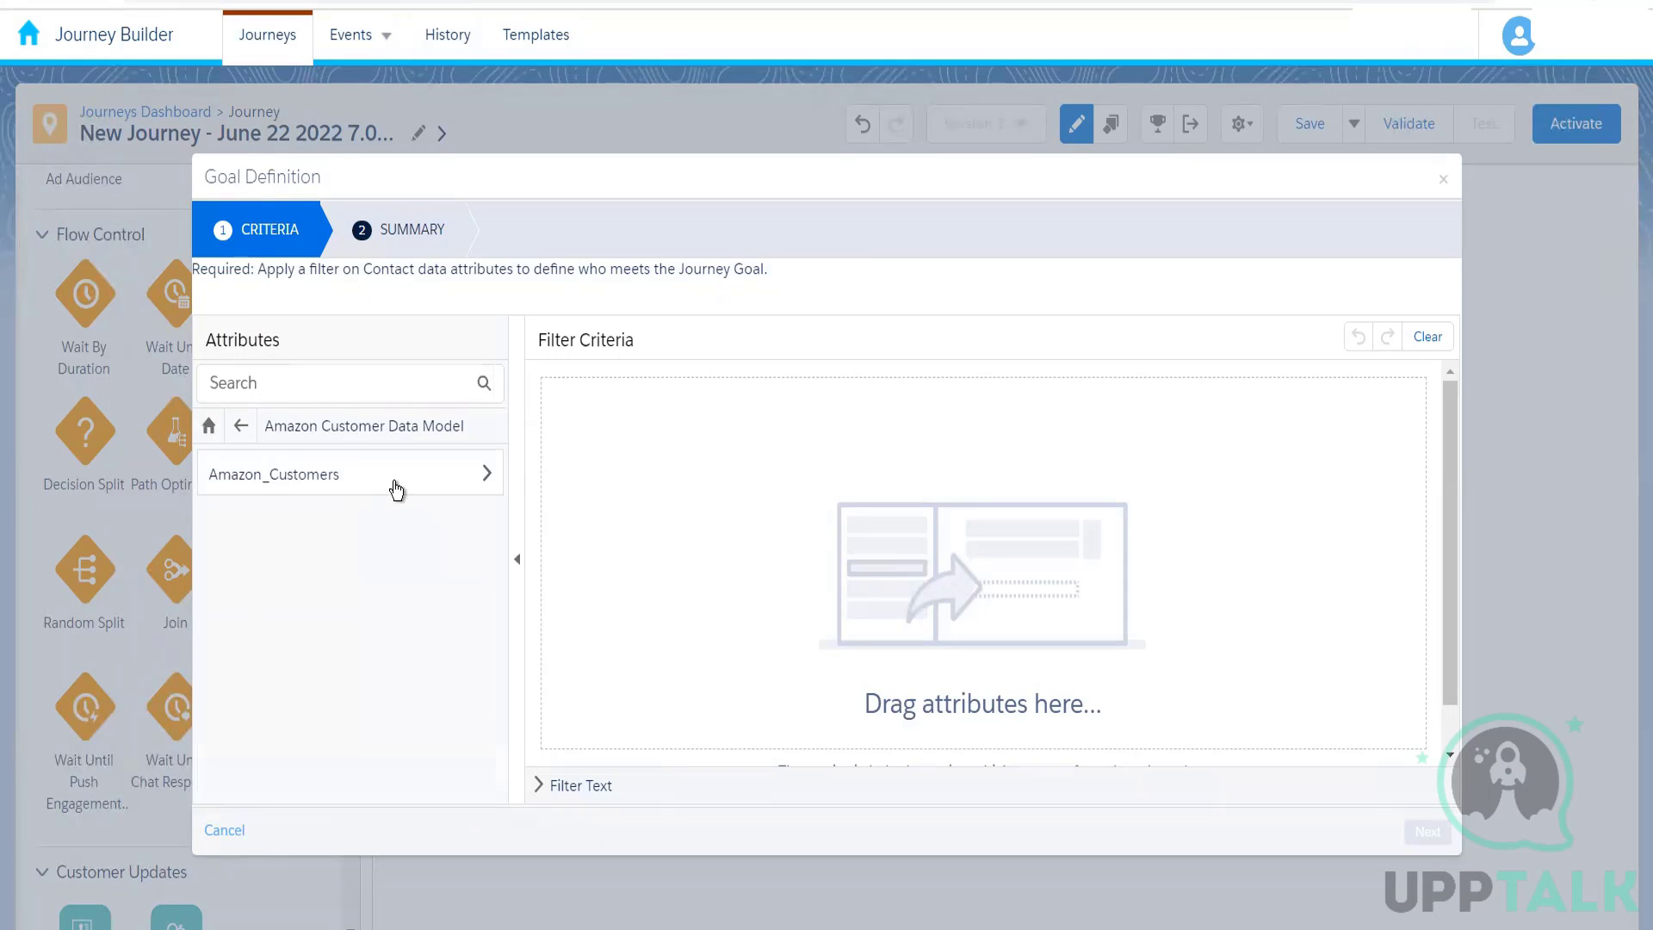
click(396, 489)
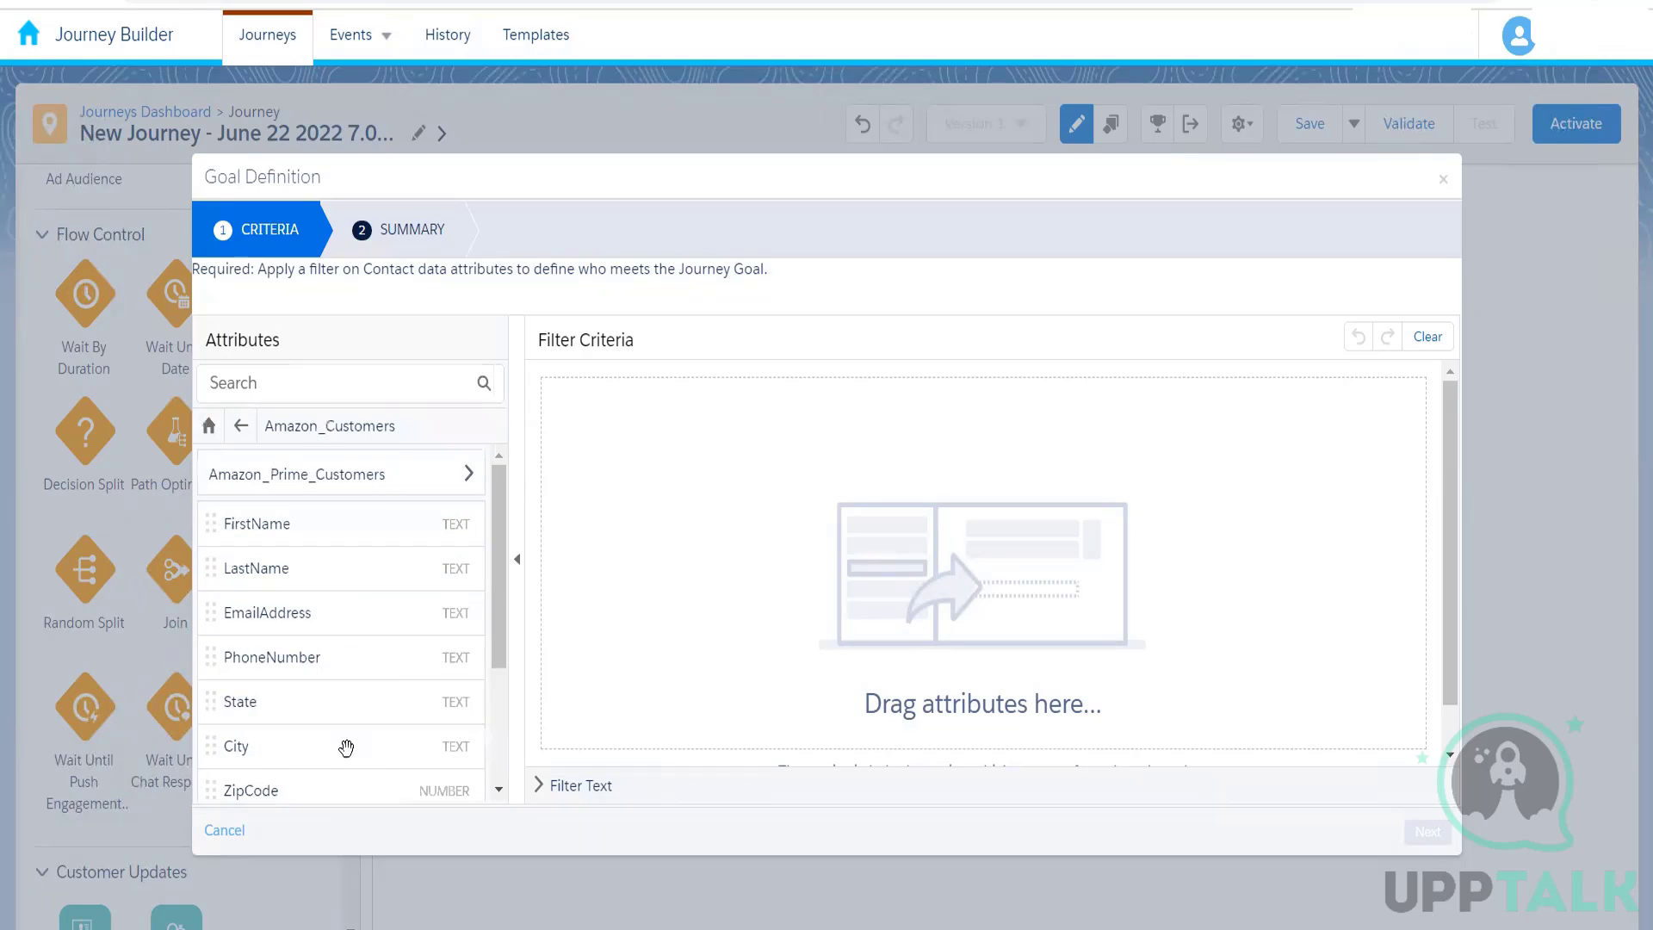
scroll(491, 701, down, 3)
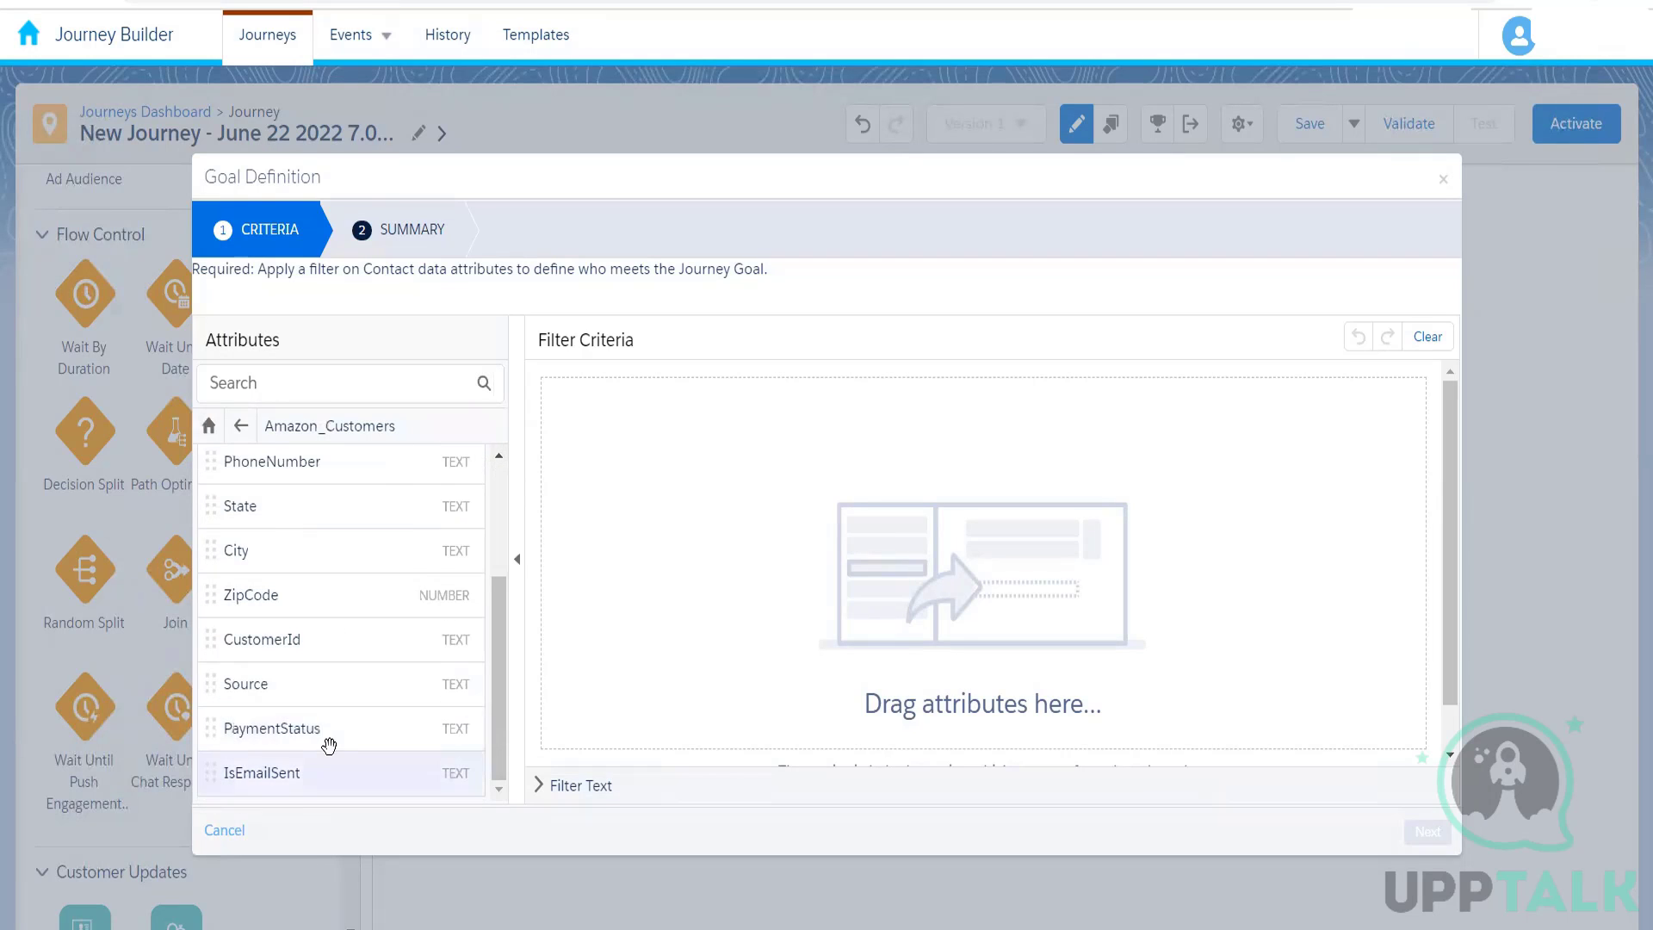
drag(469, 728, 908, 404)
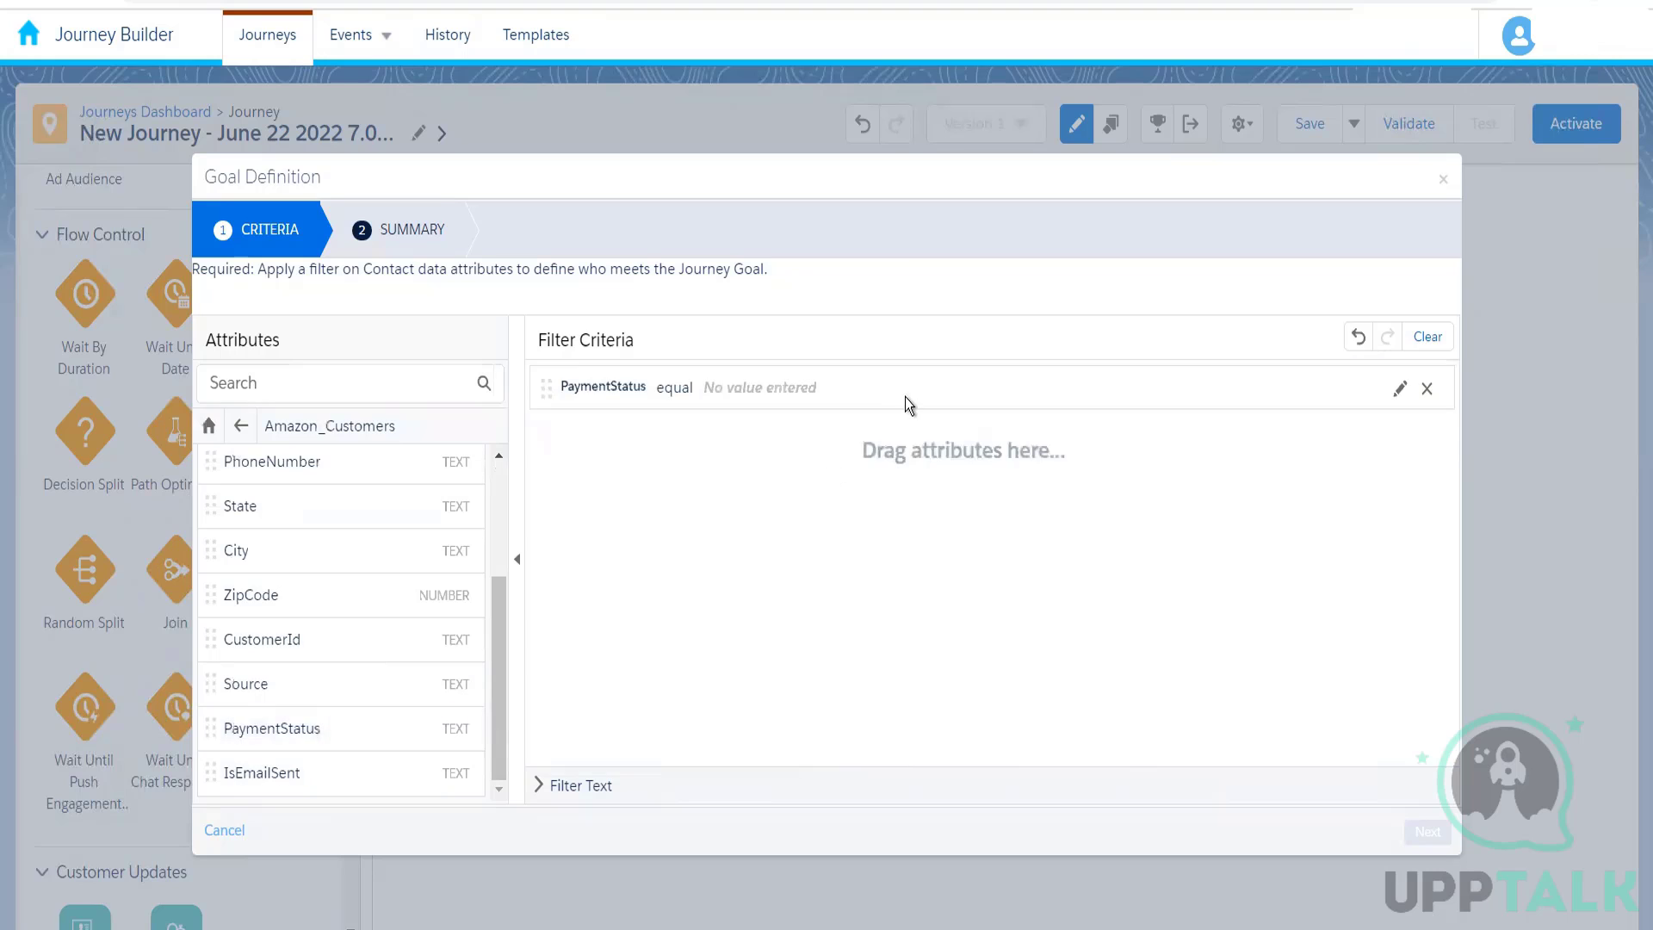
click(909, 403)
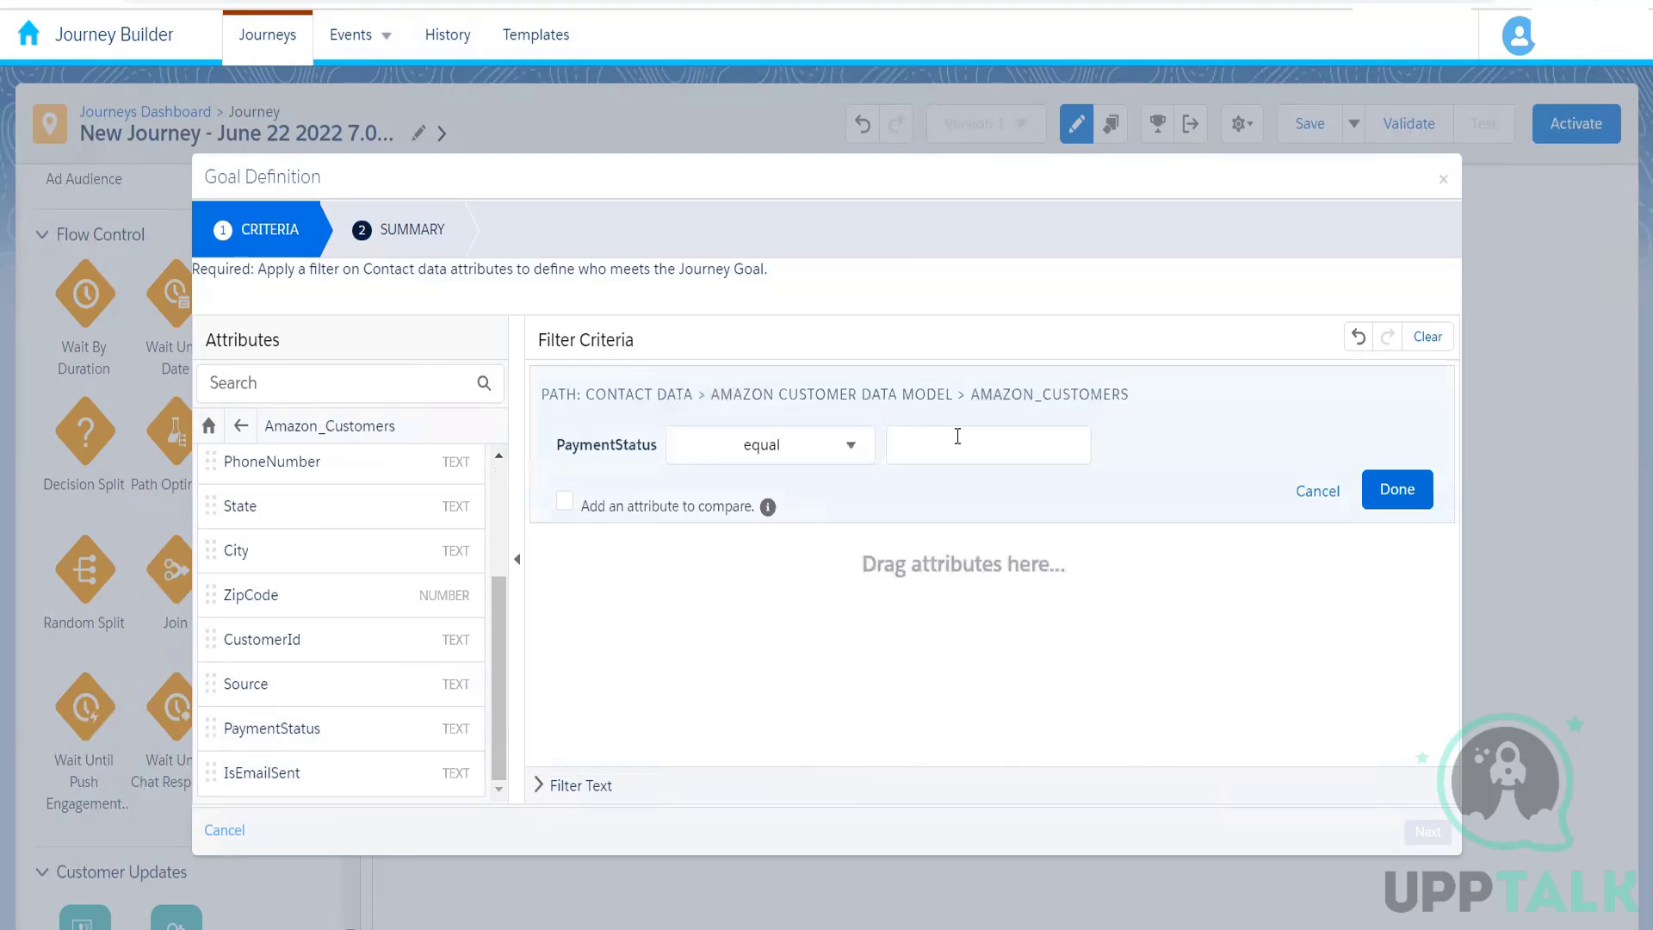
click(957, 436)
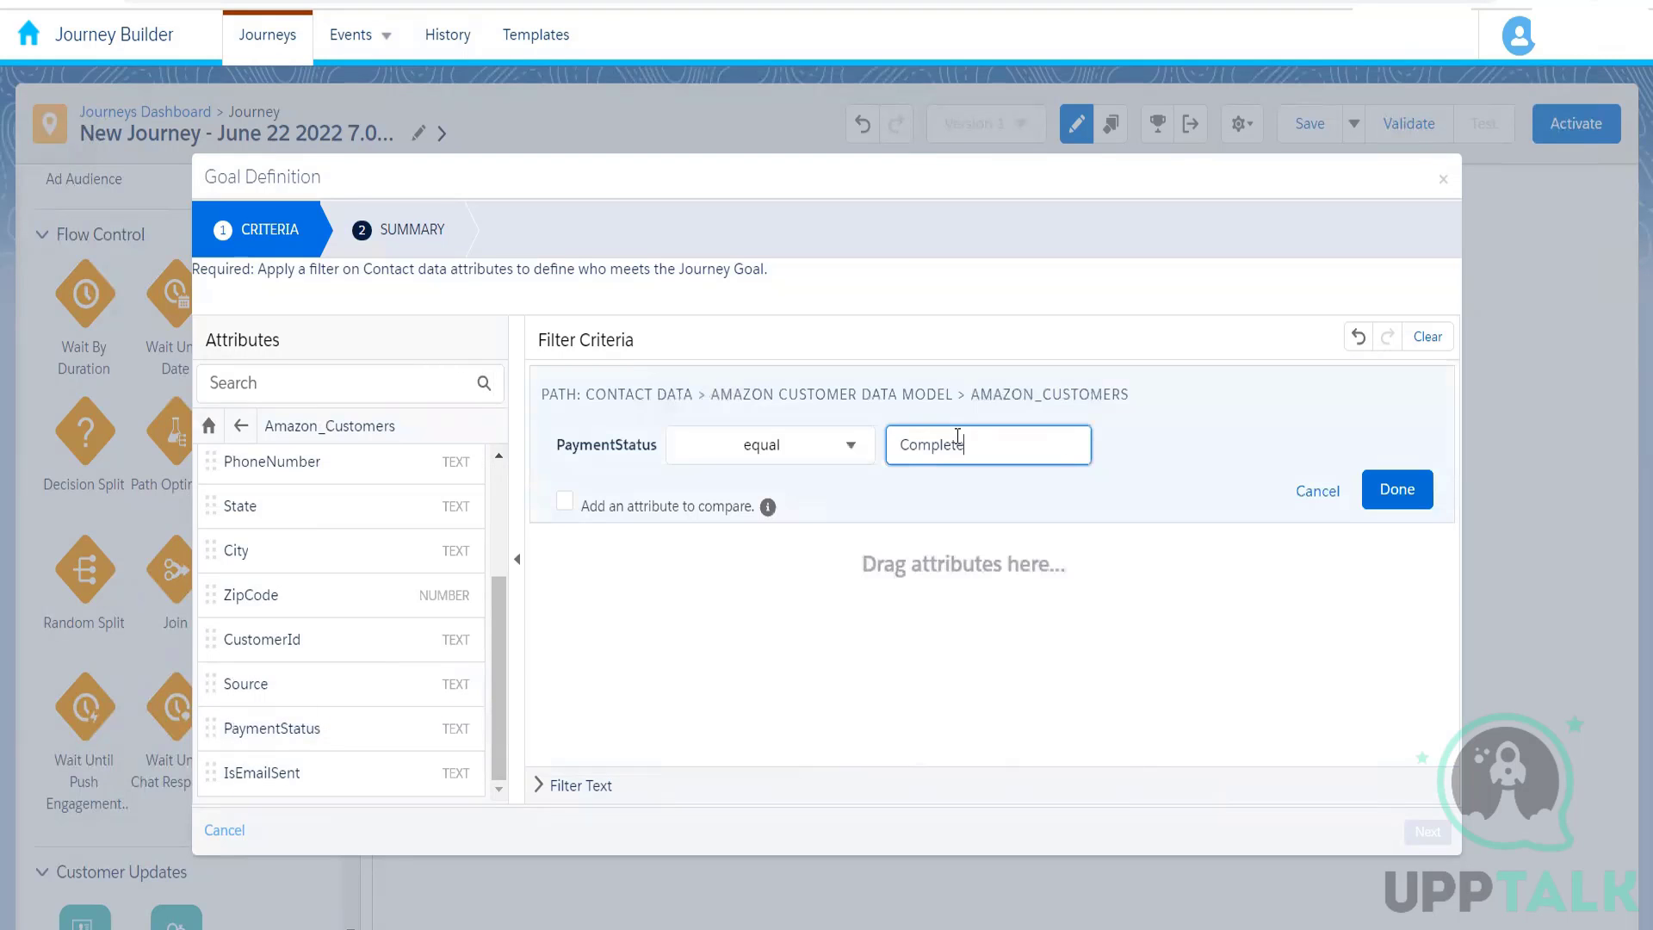
click(1395, 489)
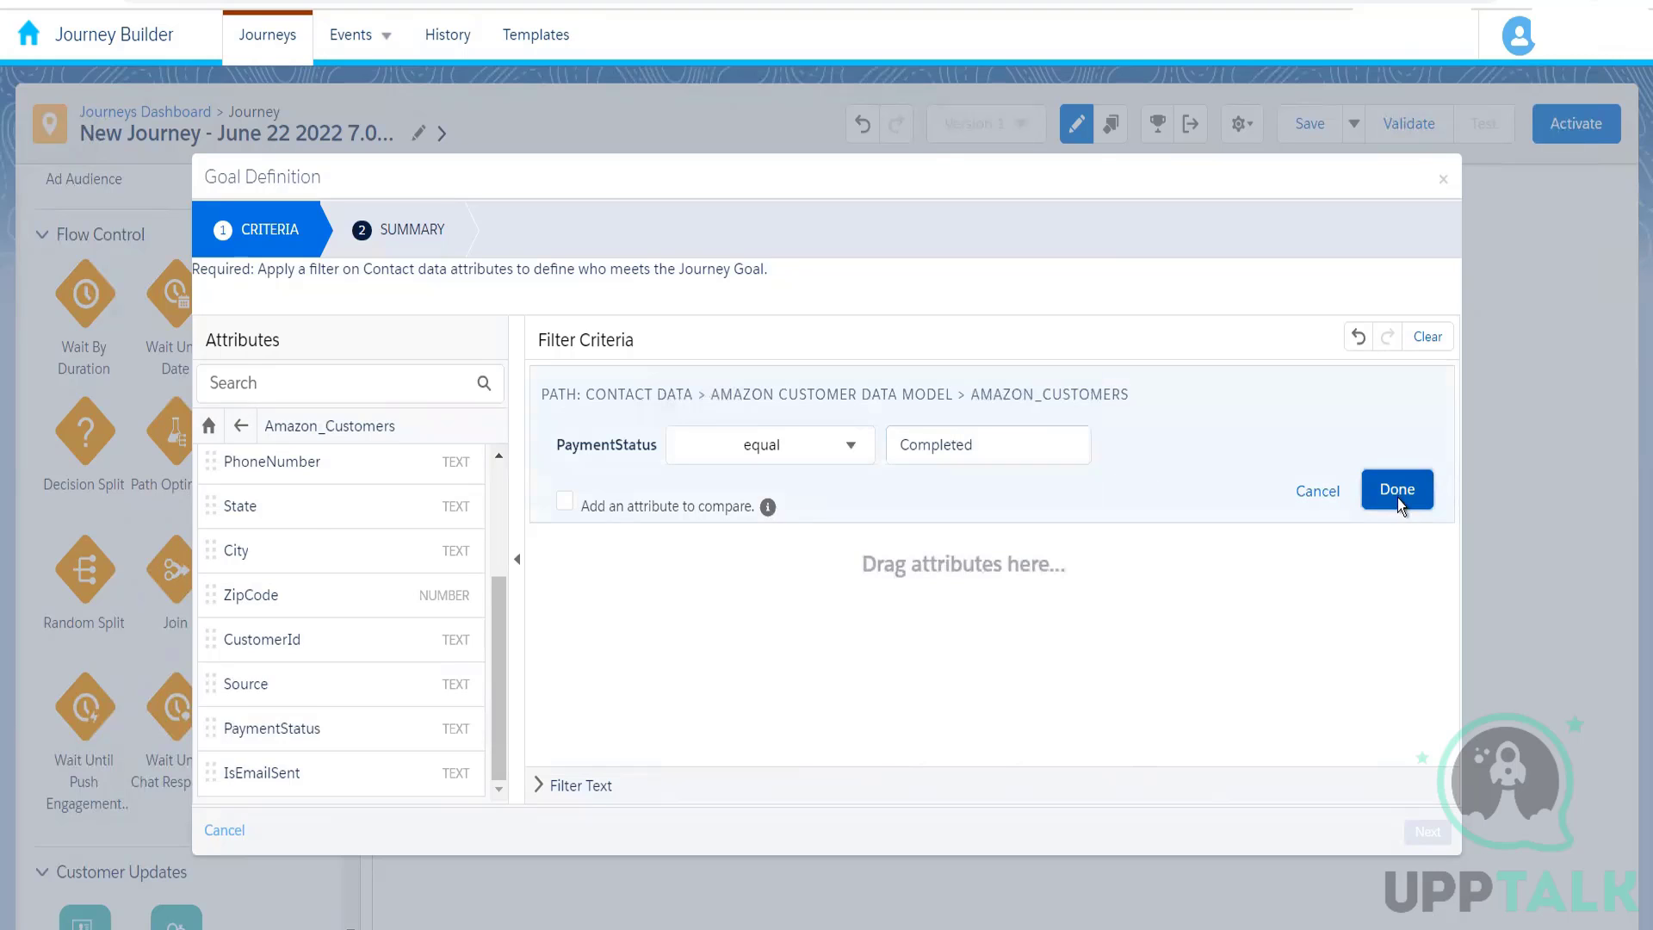
click(1433, 835)
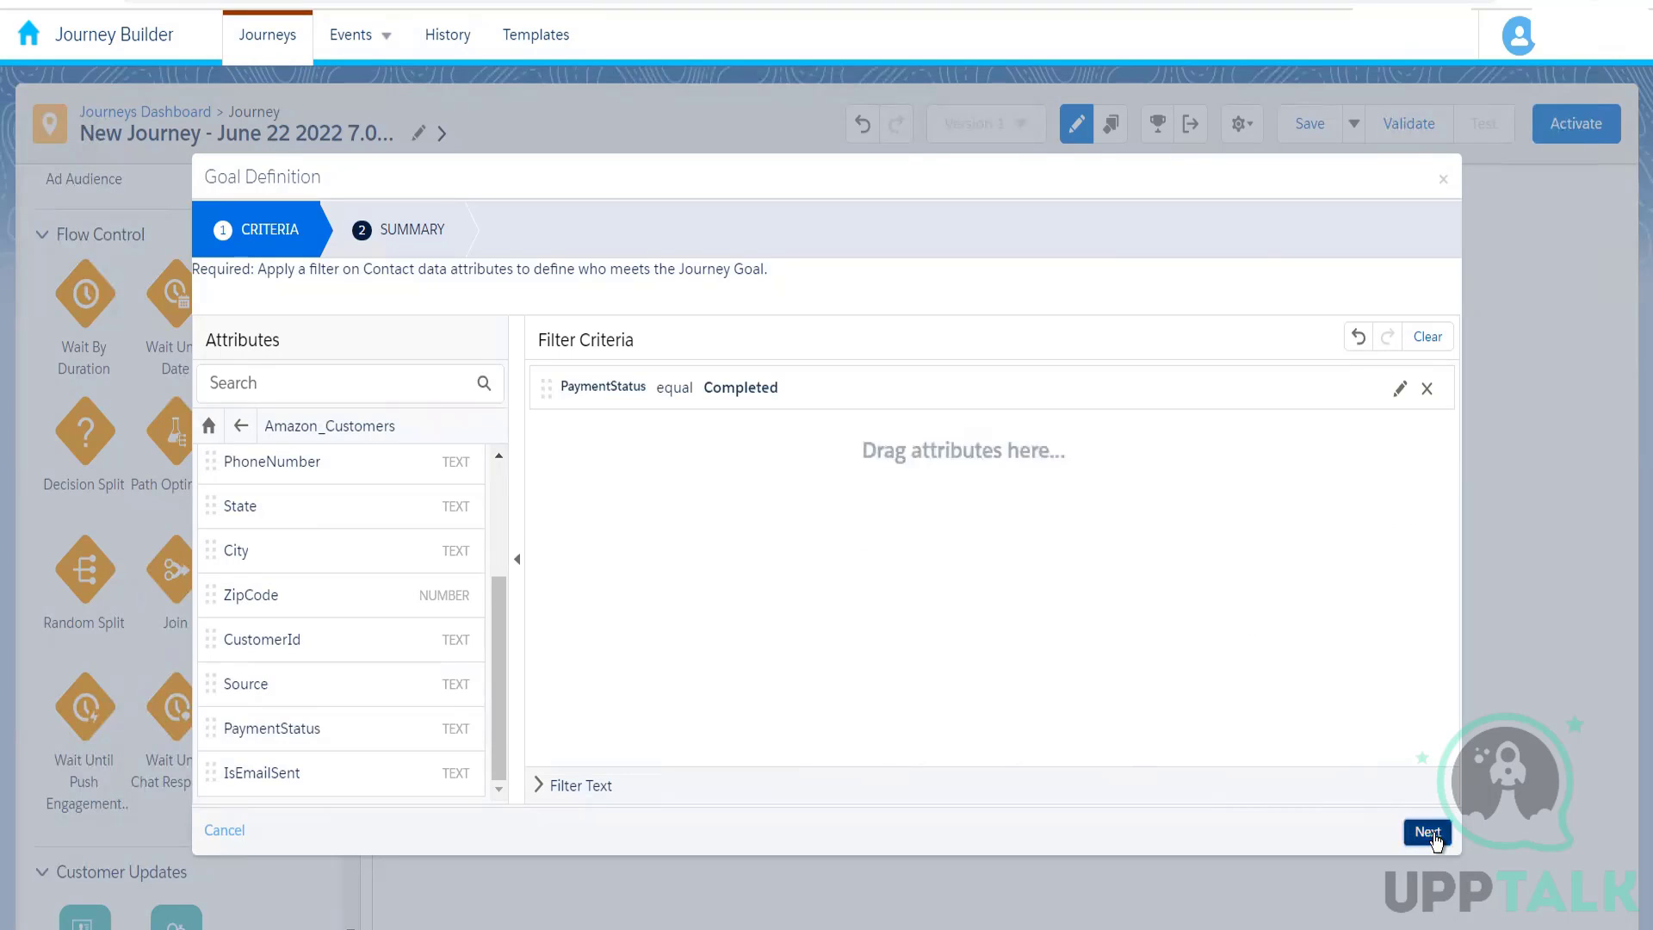
click(1431, 833)
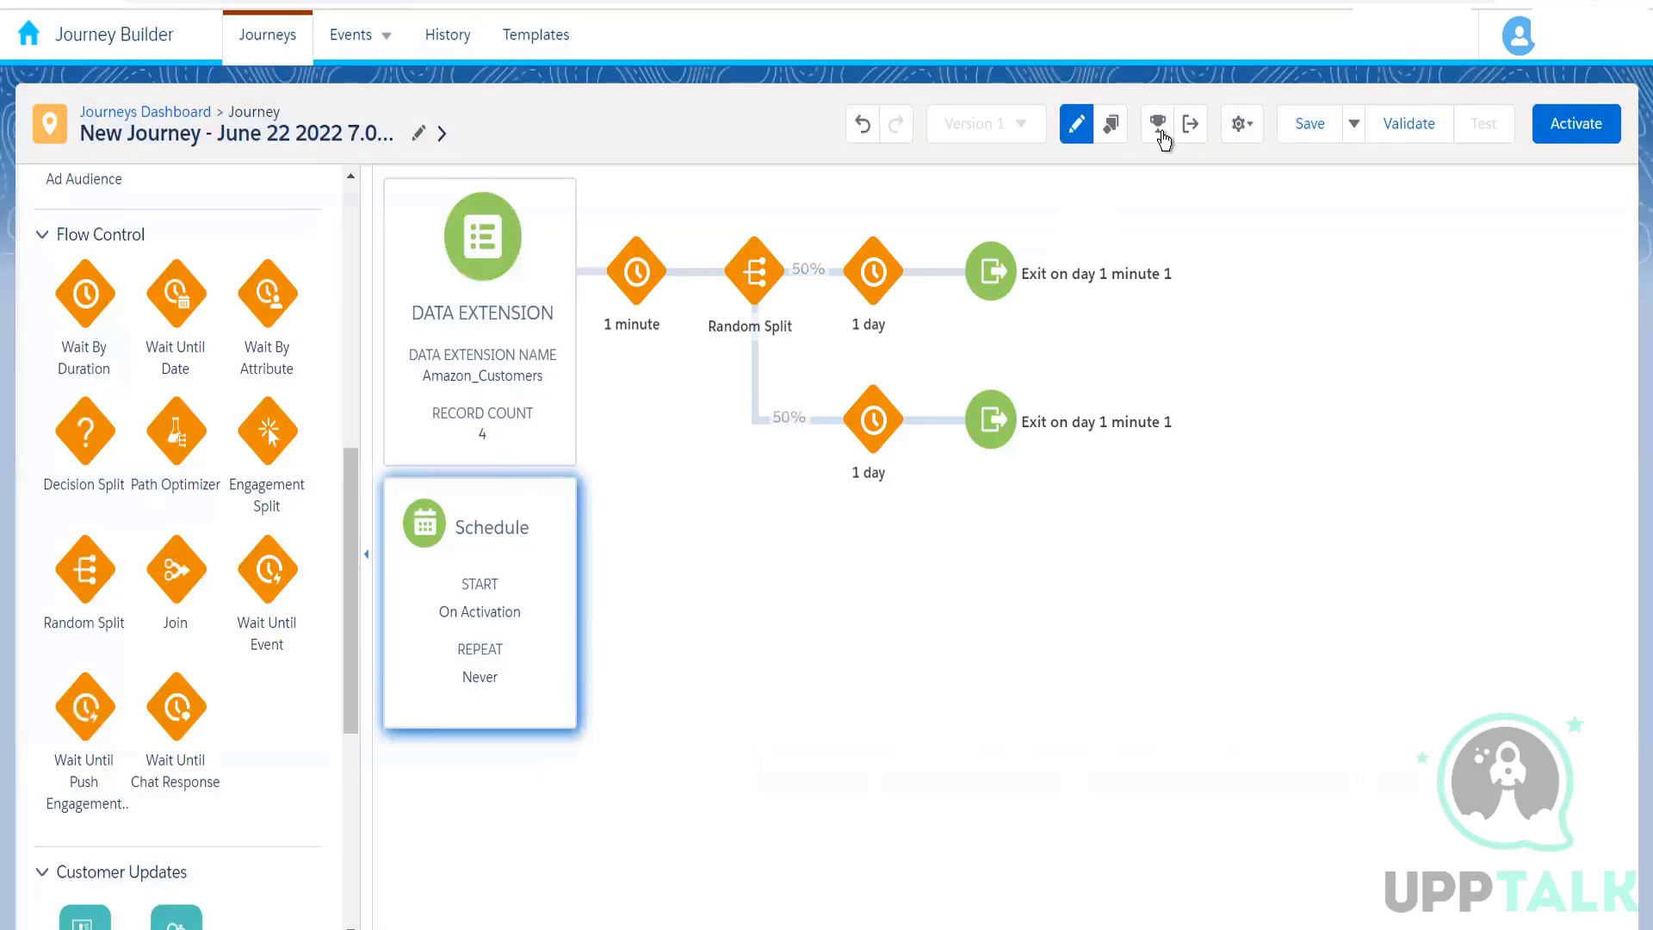
Step: Set the journey goal's target to 100 % of the population
click(1159, 129)
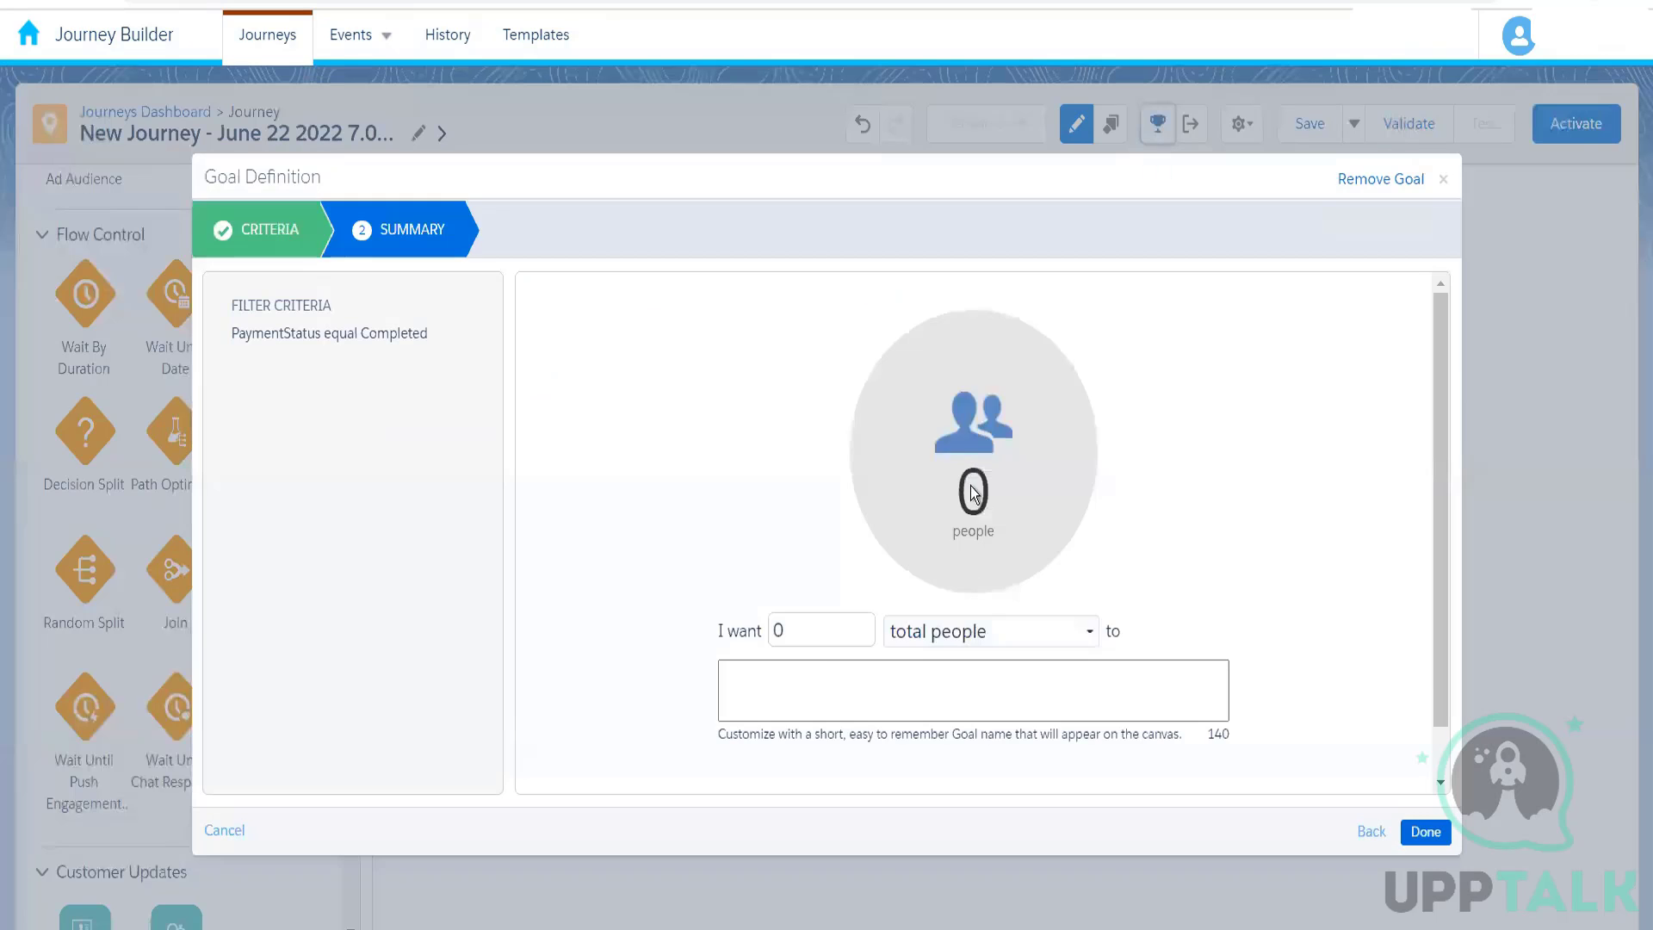
click(952, 635)
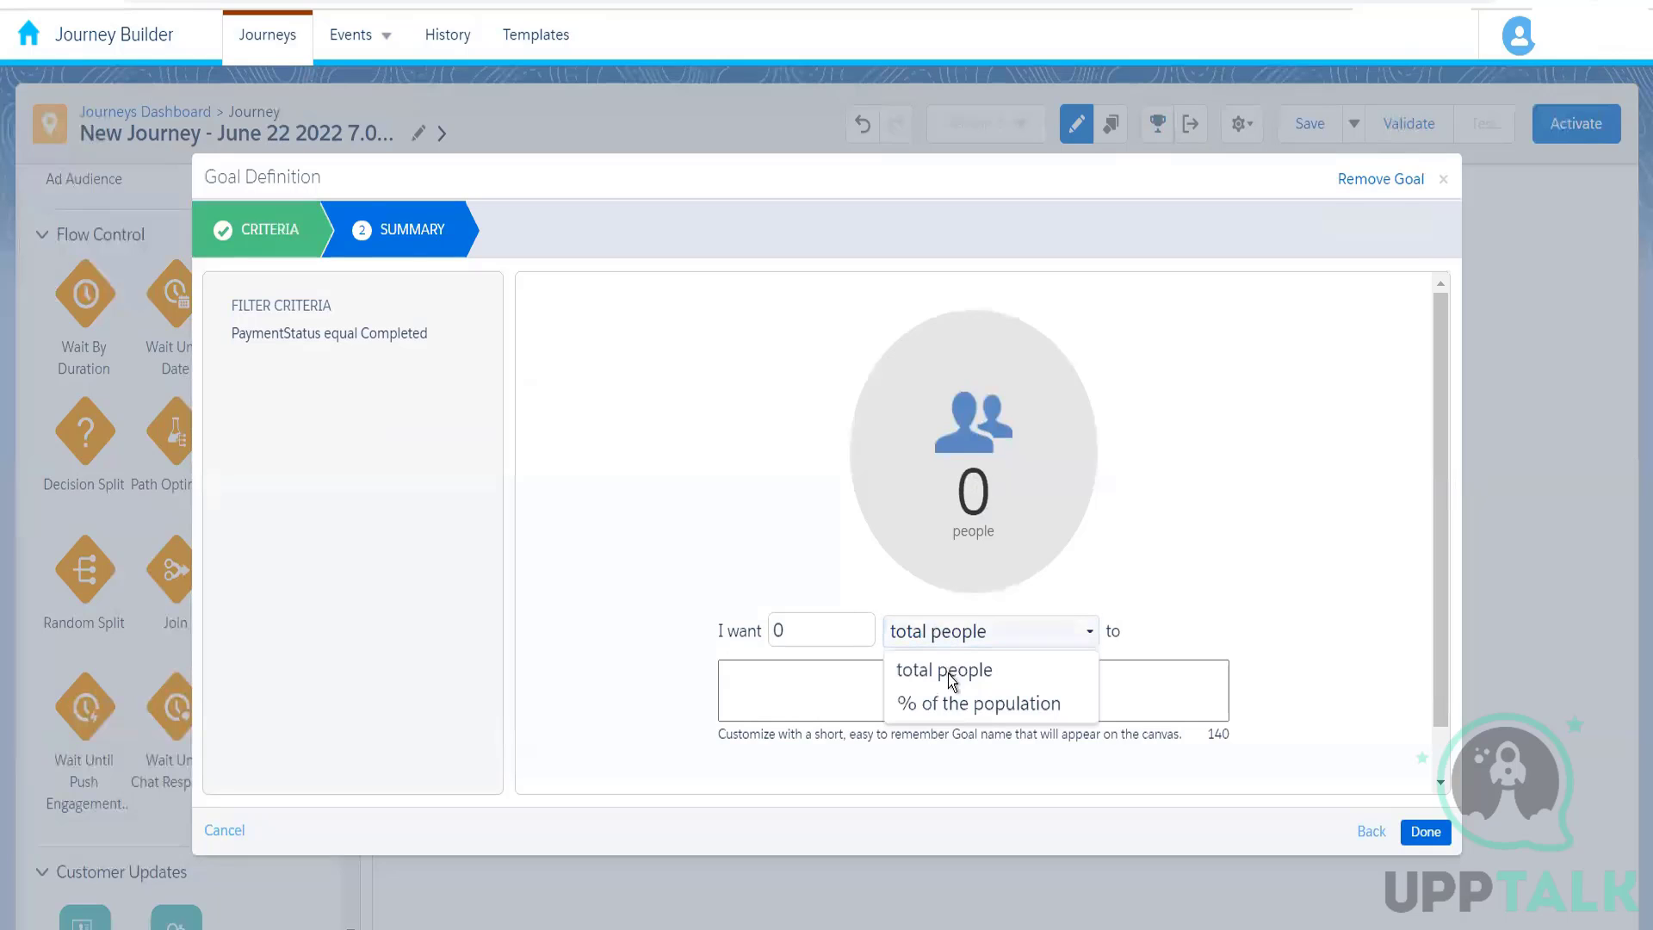
click(945, 703)
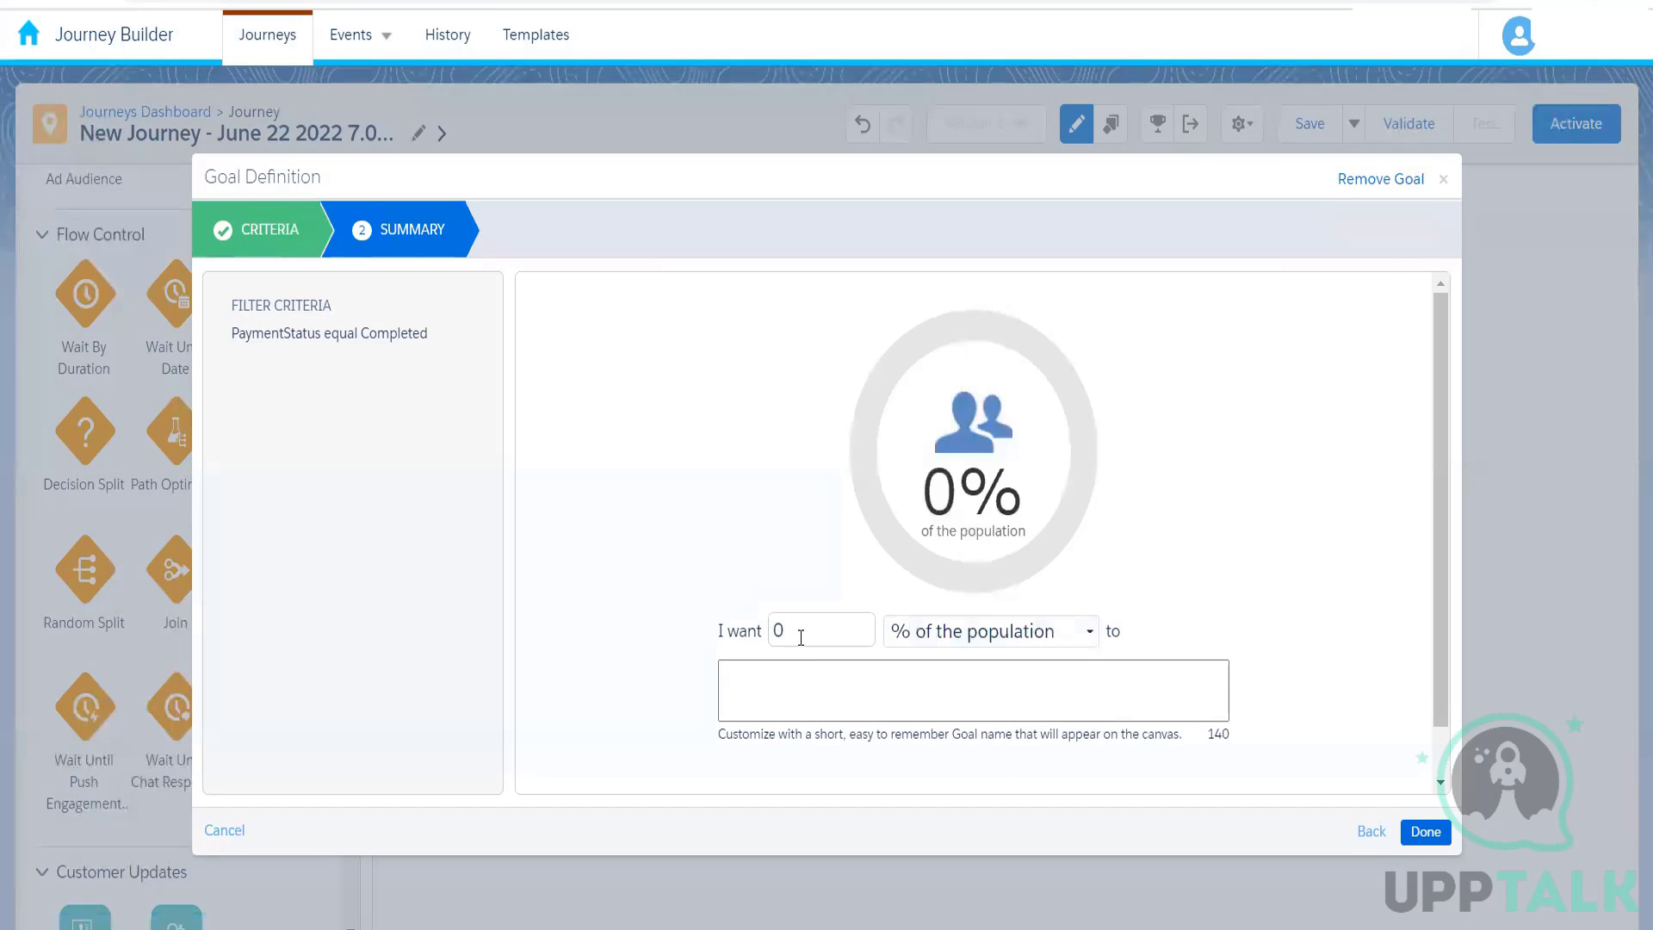
double_click(800, 637)
text(100)
click(1334, 498)
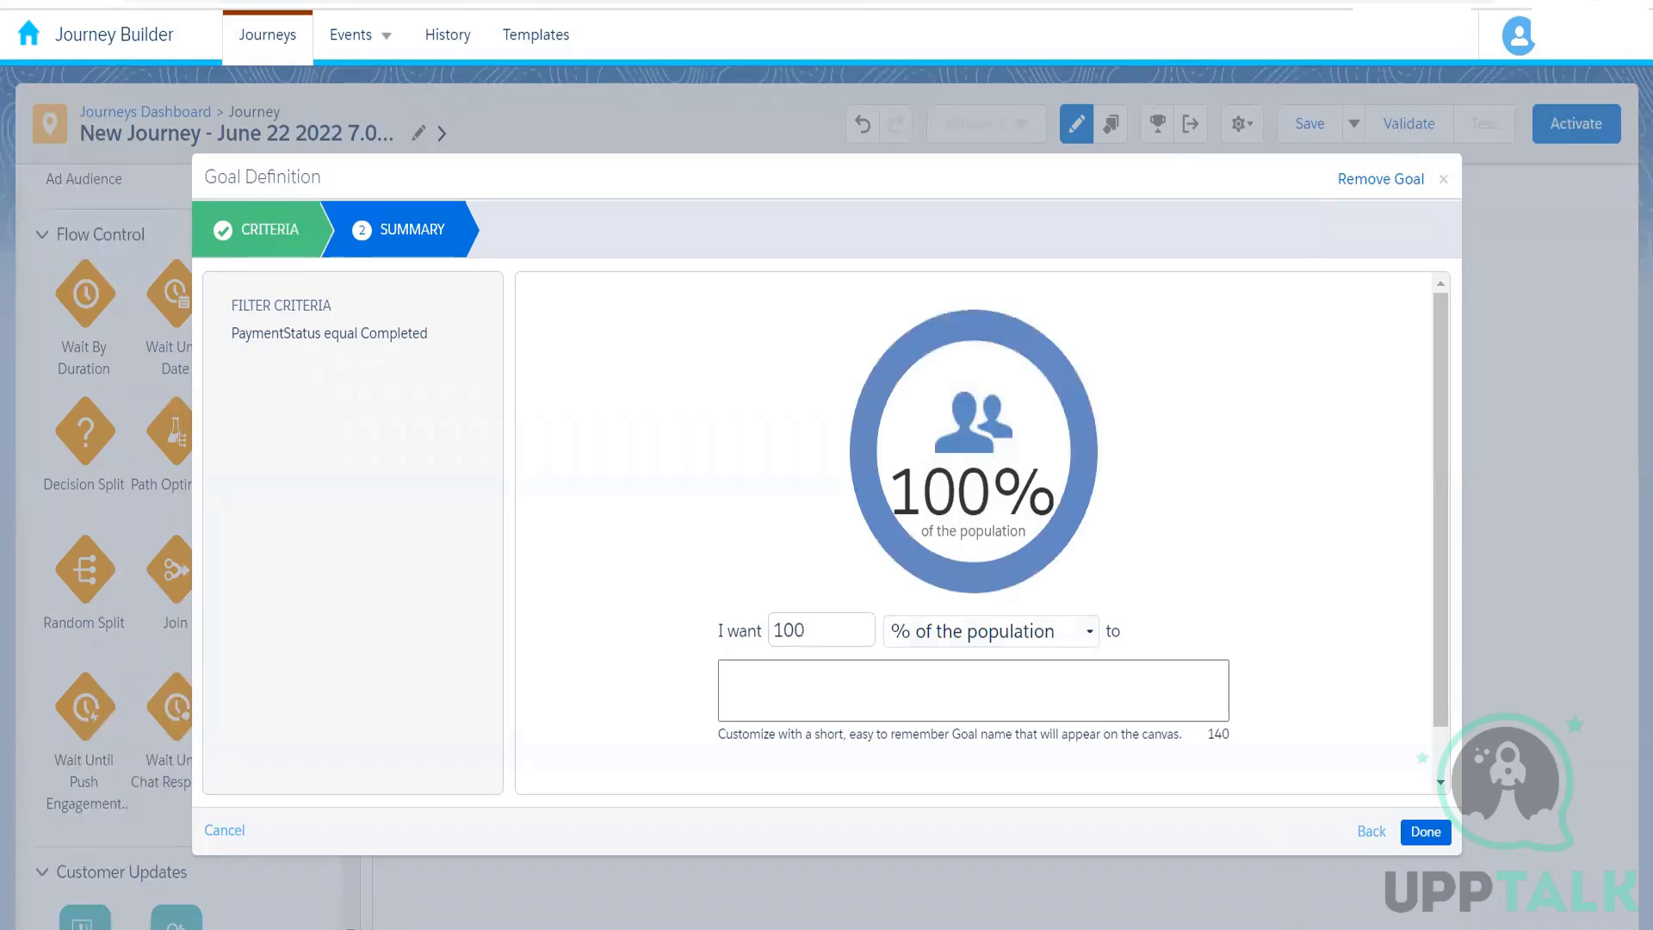
click(1429, 833)
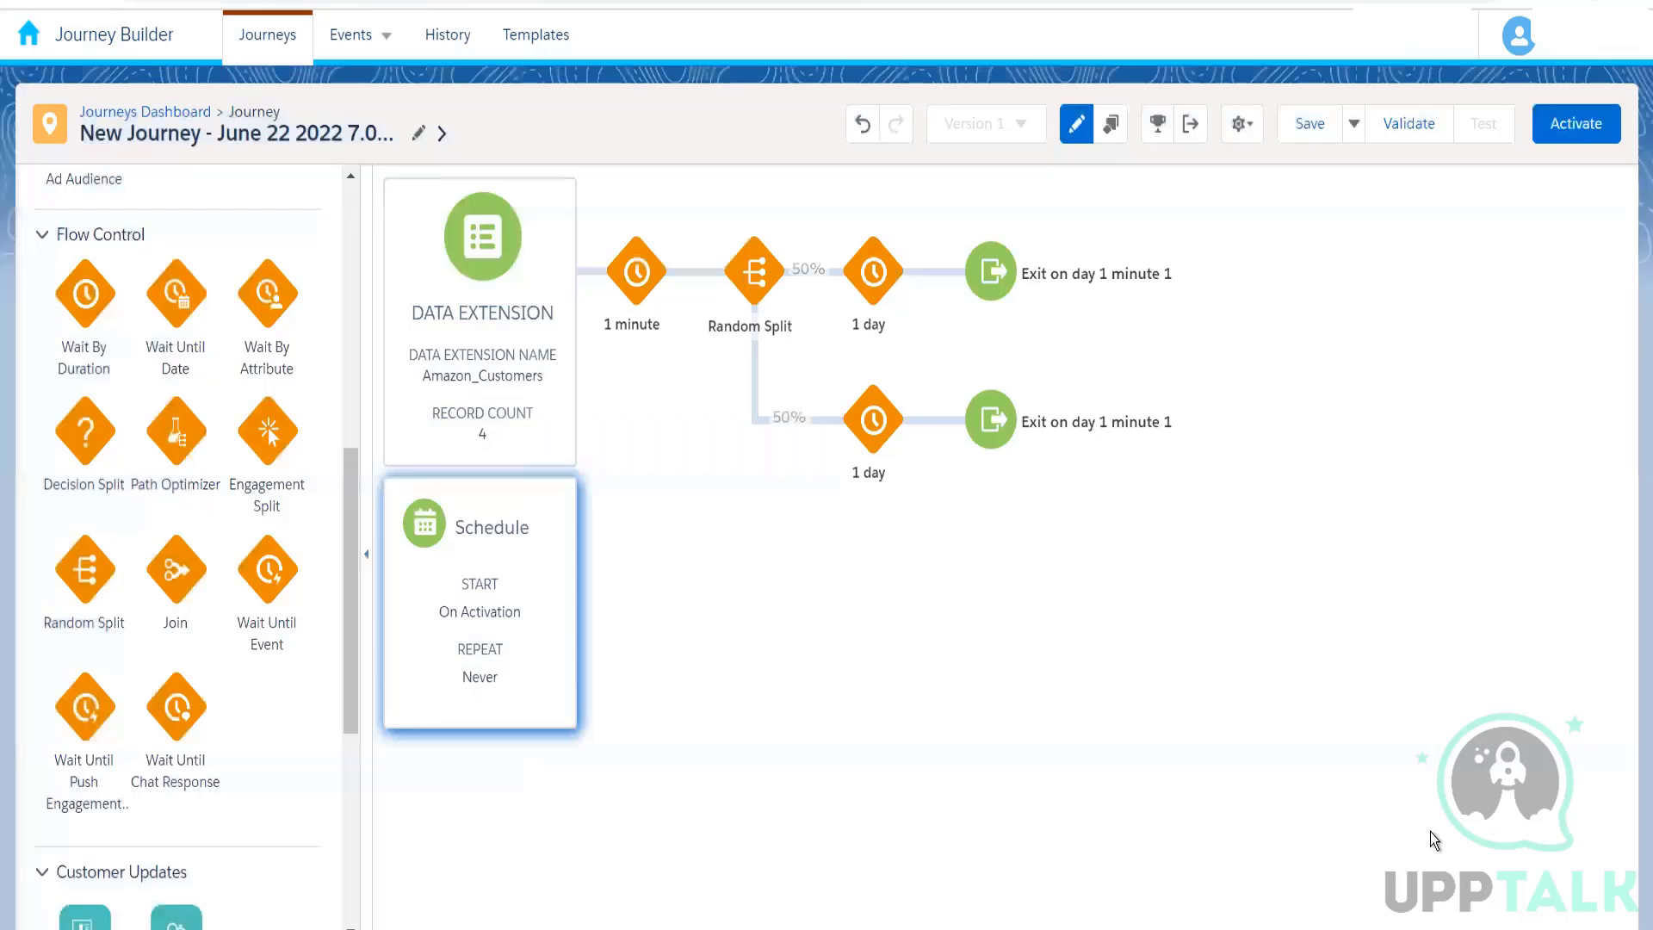
Step: Start defining the journey's exit criteria under the name "Exit Contact When Payment Completed"
click(1188, 126)
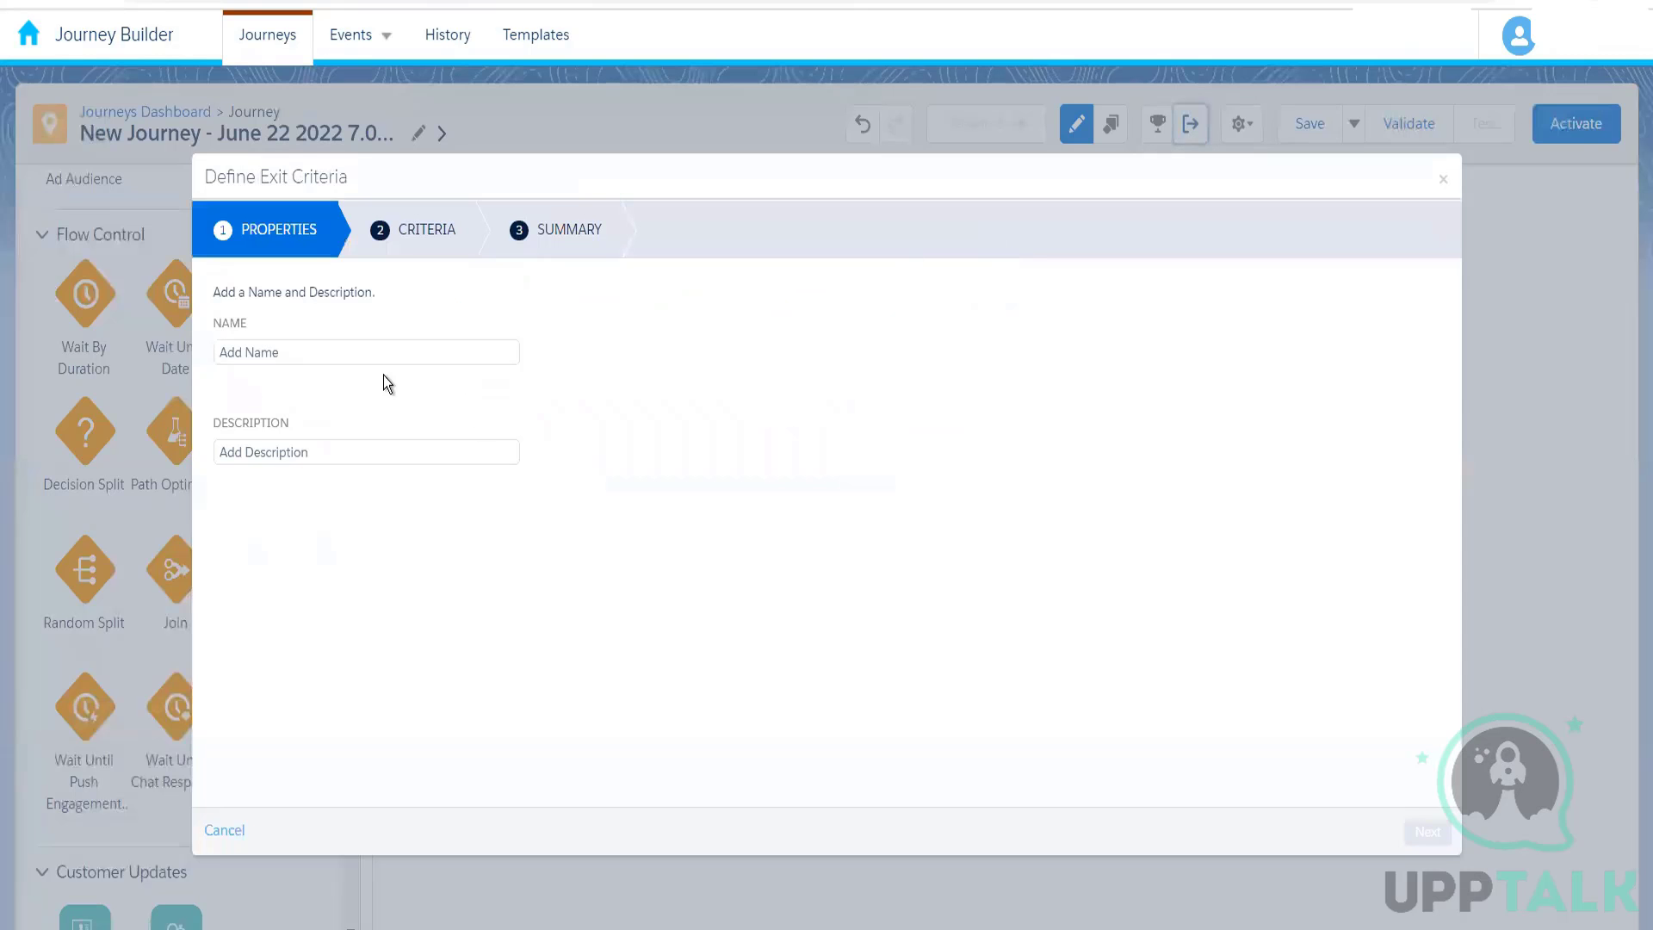
click(372, 356)
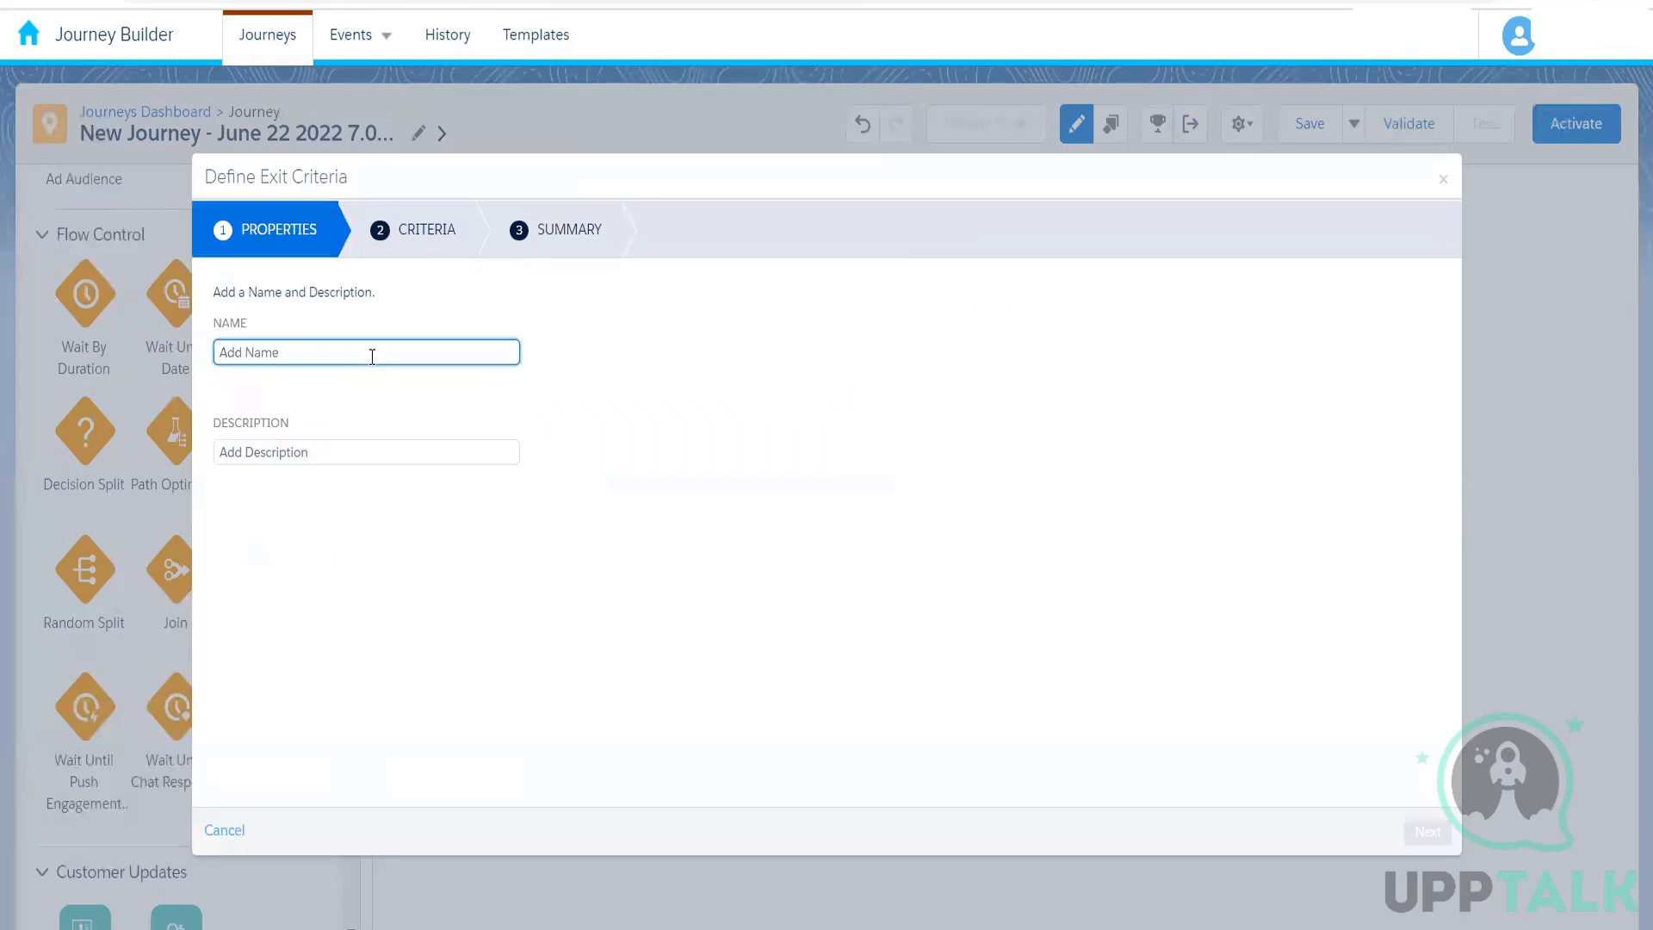
text(Ex)
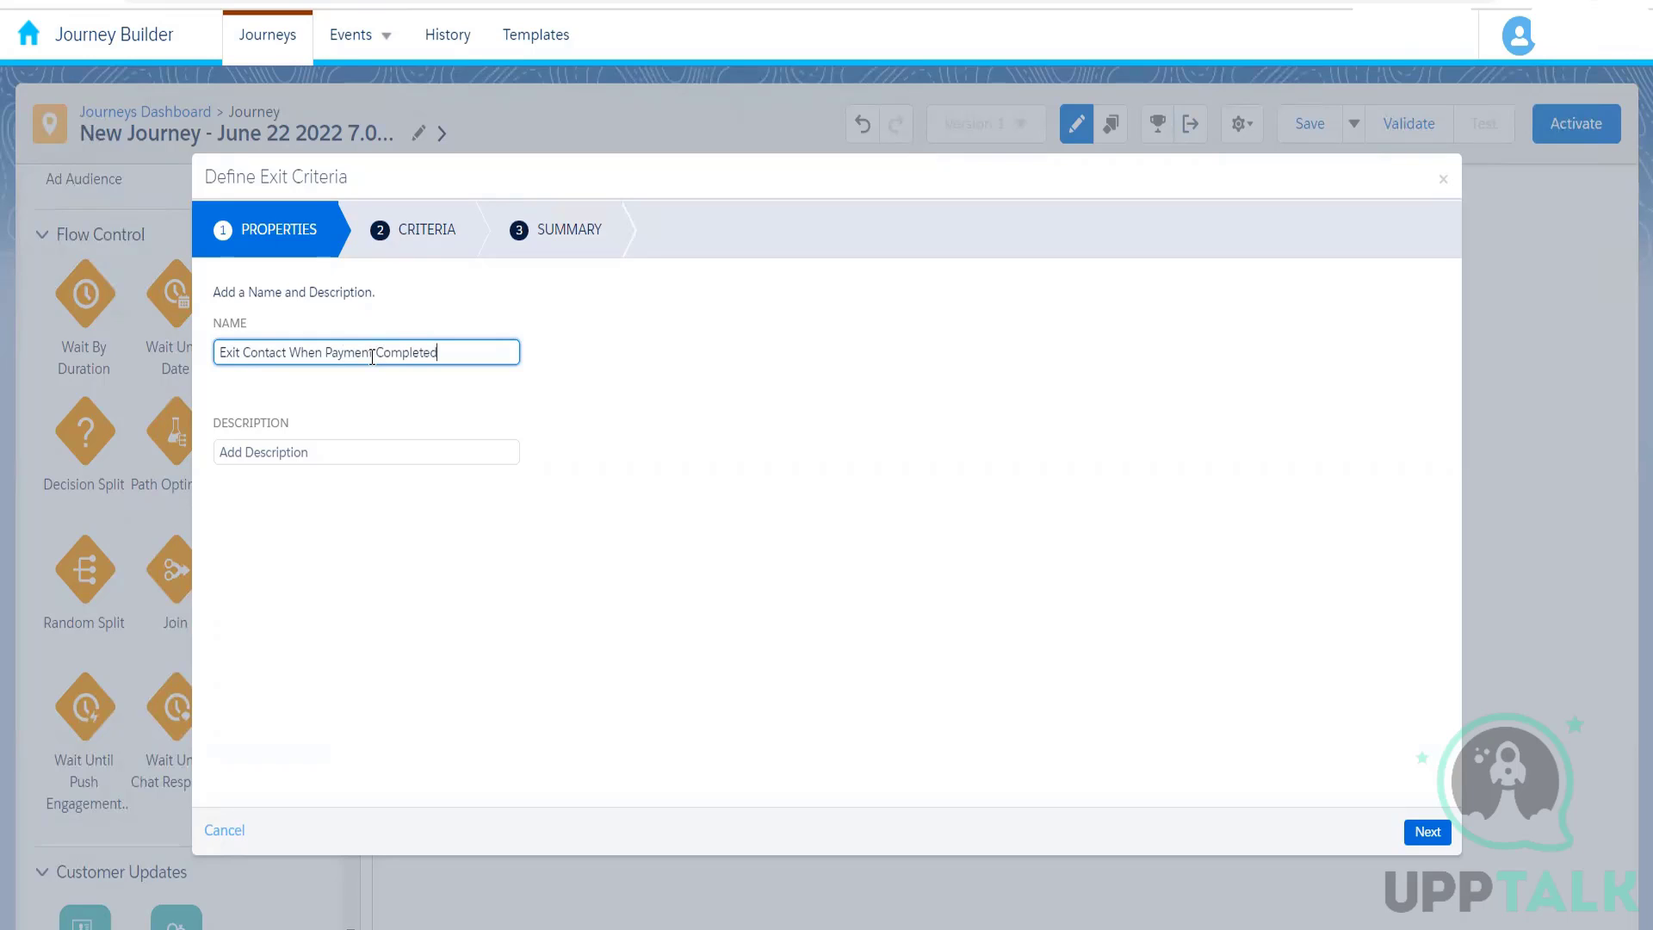
click(582, 424)
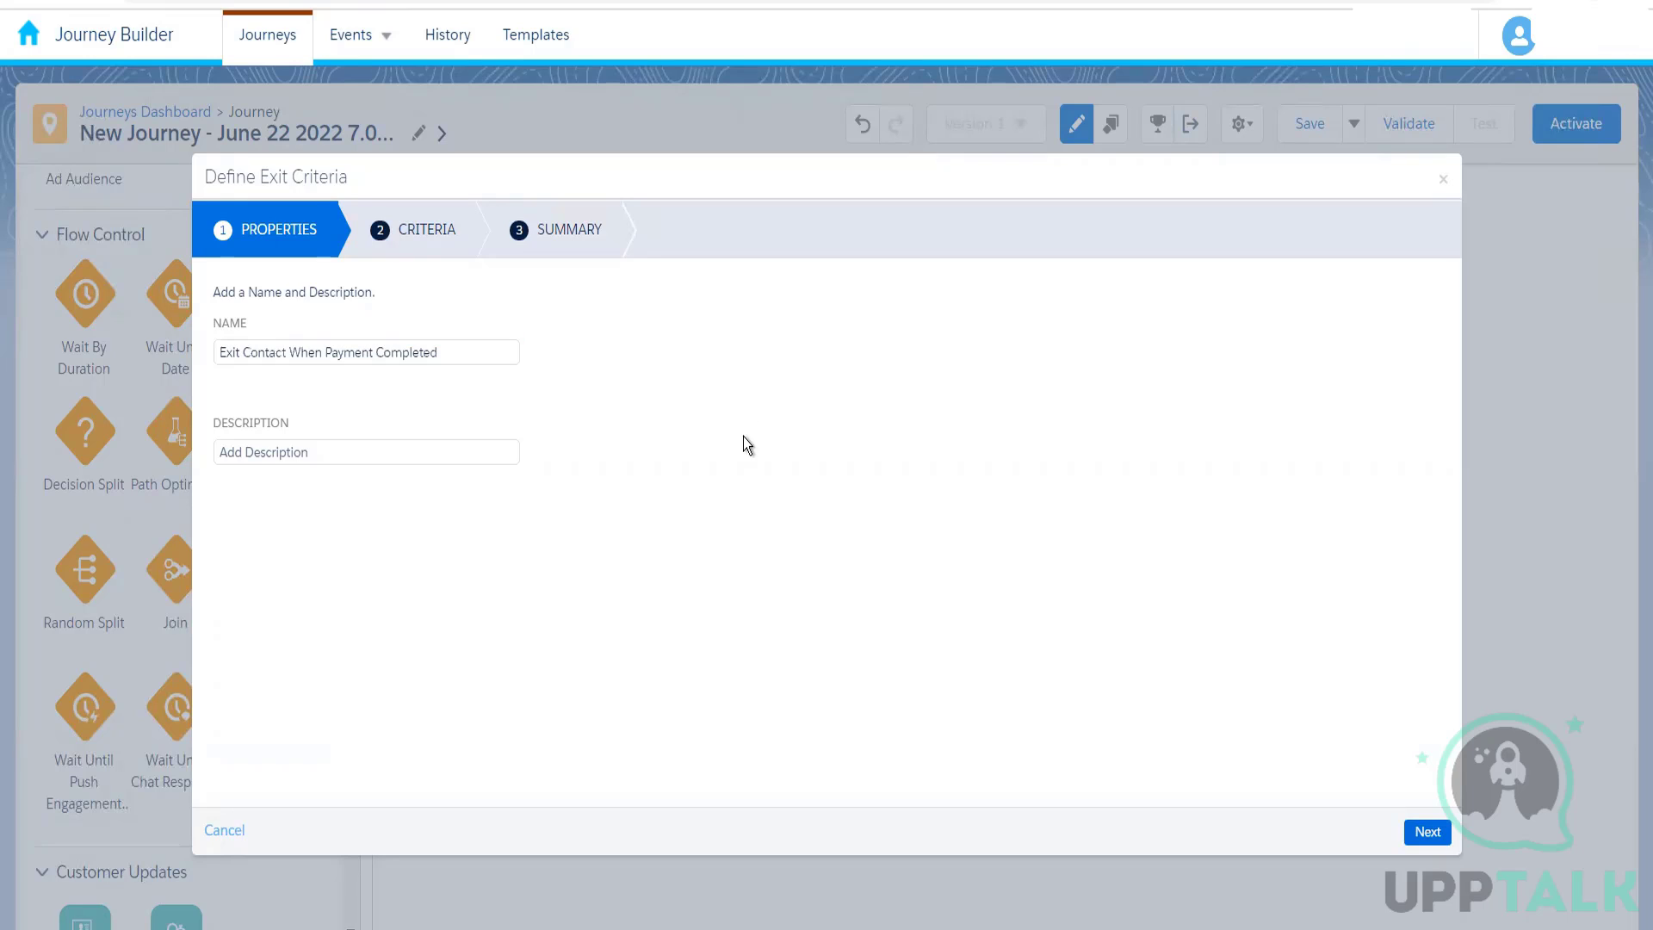
click(1427, 832)
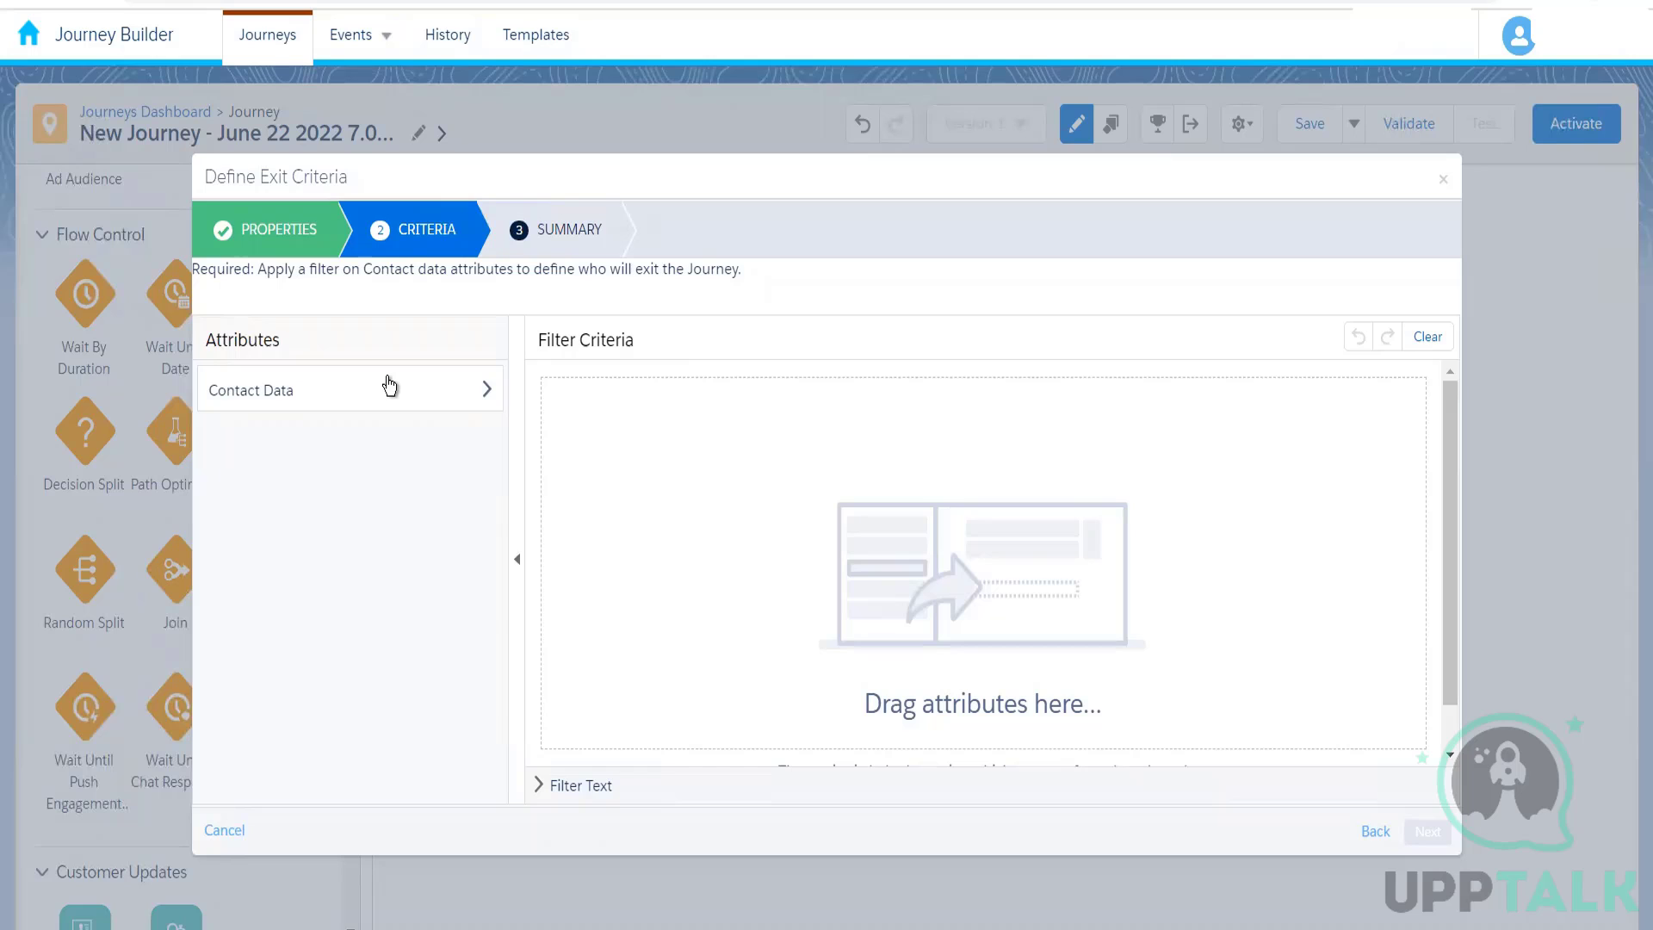
Step: Filter the exit criteria by PaymentStatus equal Completed, using Amazon_Customers in the Amazon Customer Data Model, and finish the definition
click(390, 386)
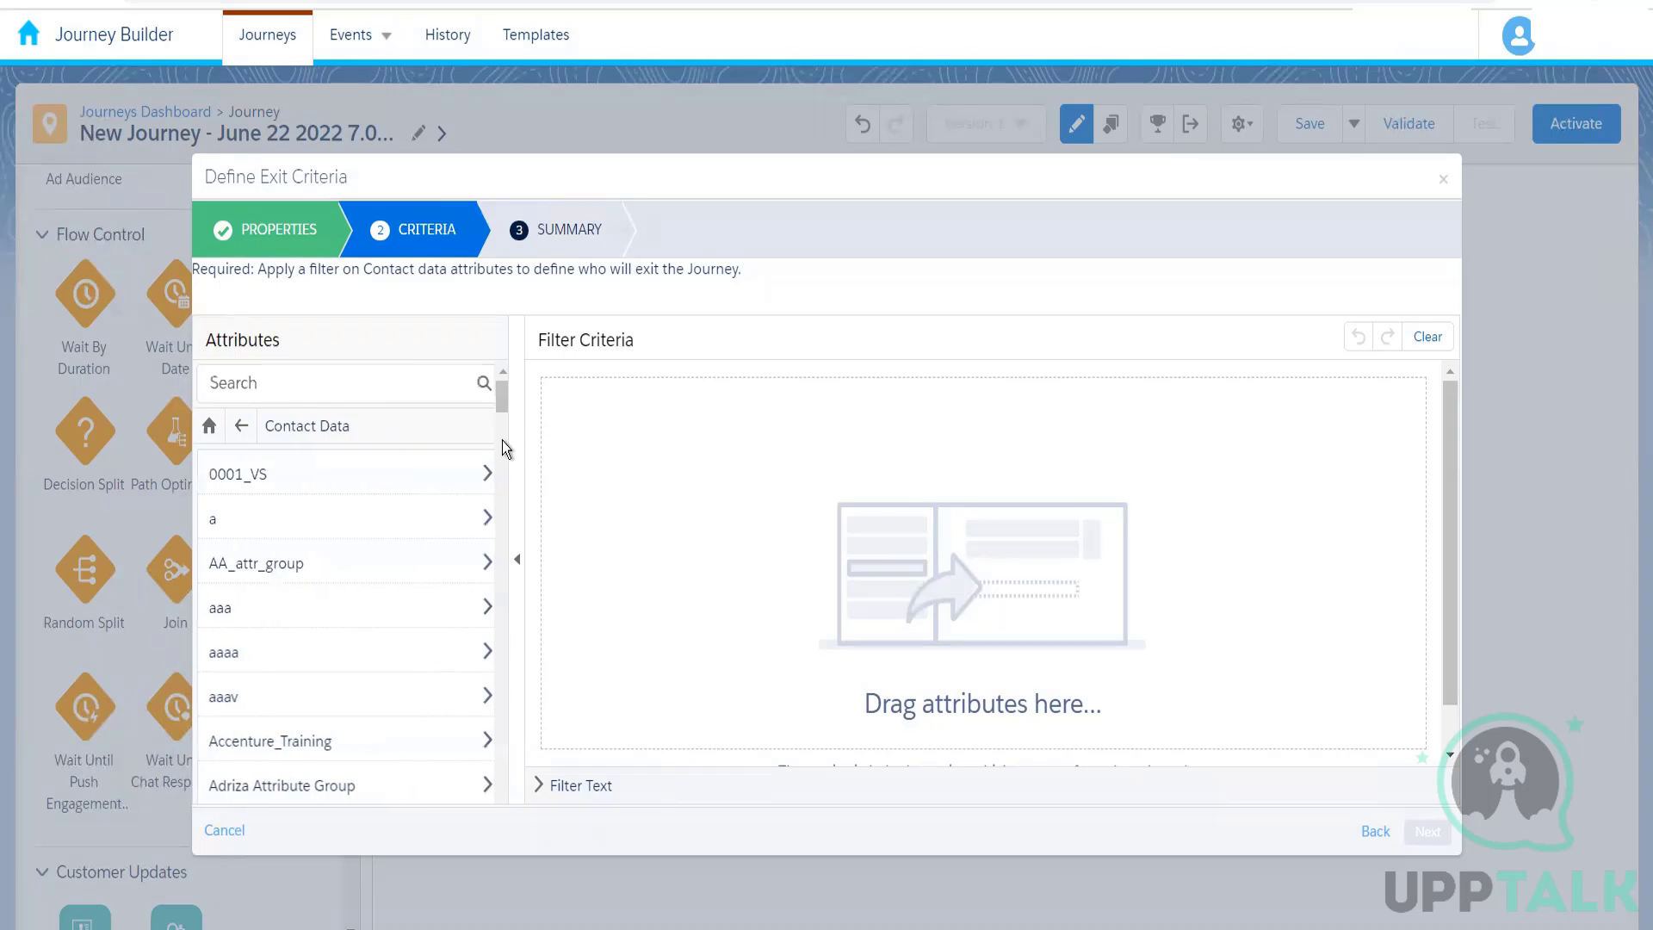
drag(498, 471, 457, 516)
click(346, 532)
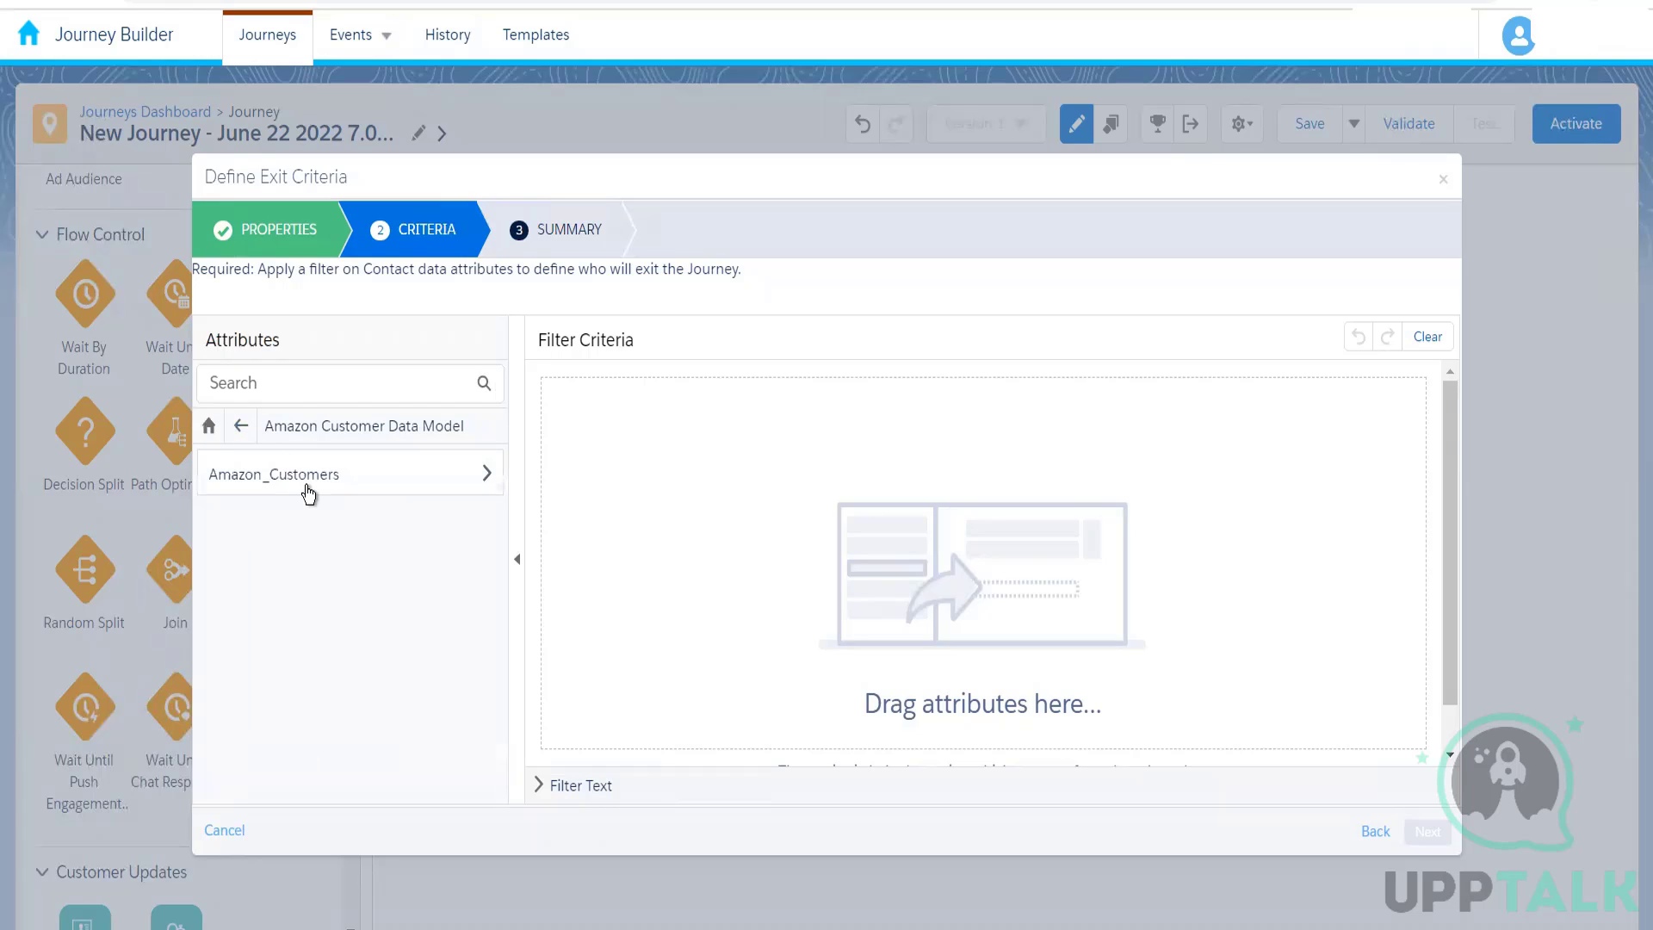
click(405, 465)
drag(497, 585, 472, 791)
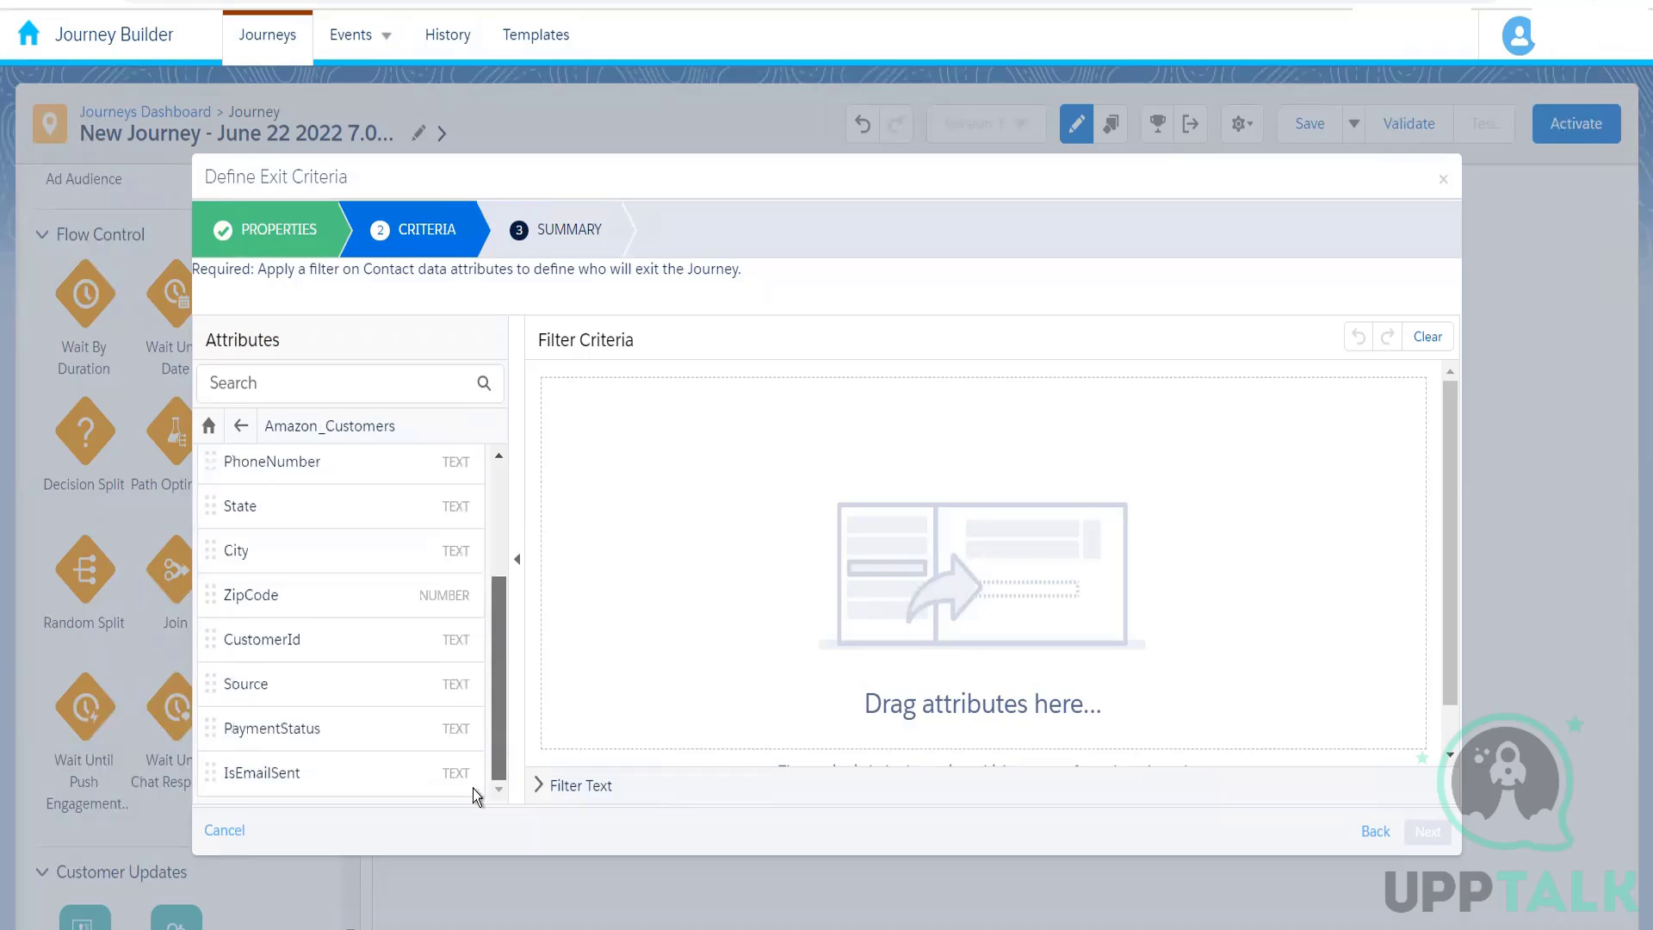
drag(324, 728, 866, 432)
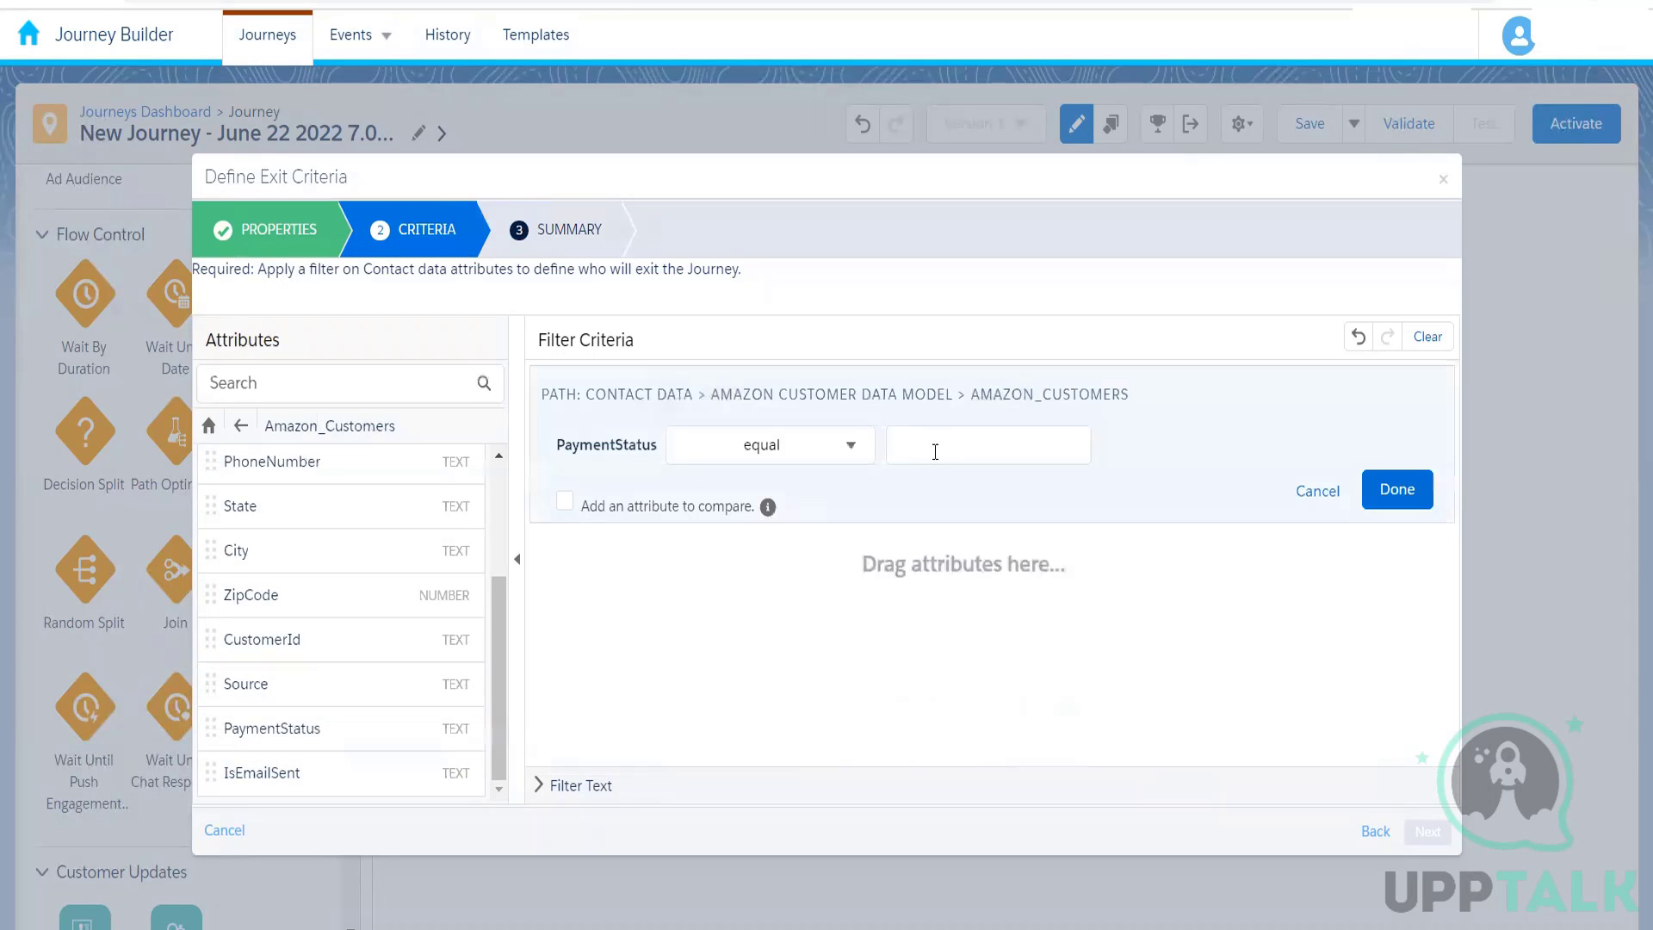
click(935, 452)
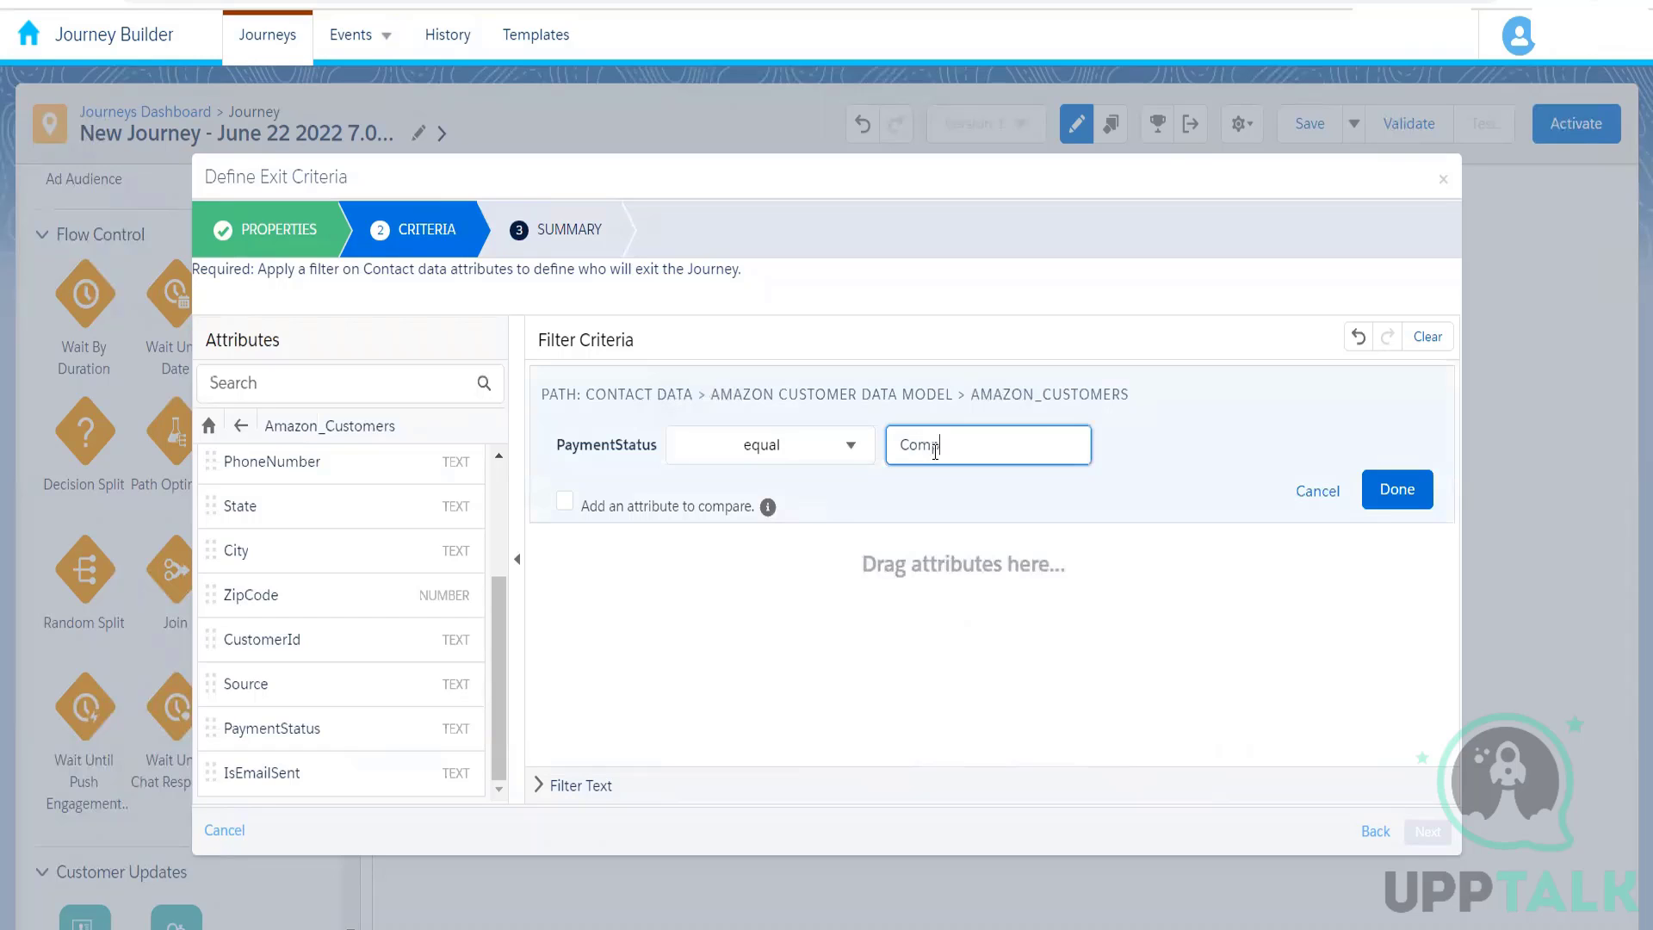
click(1262, 559)
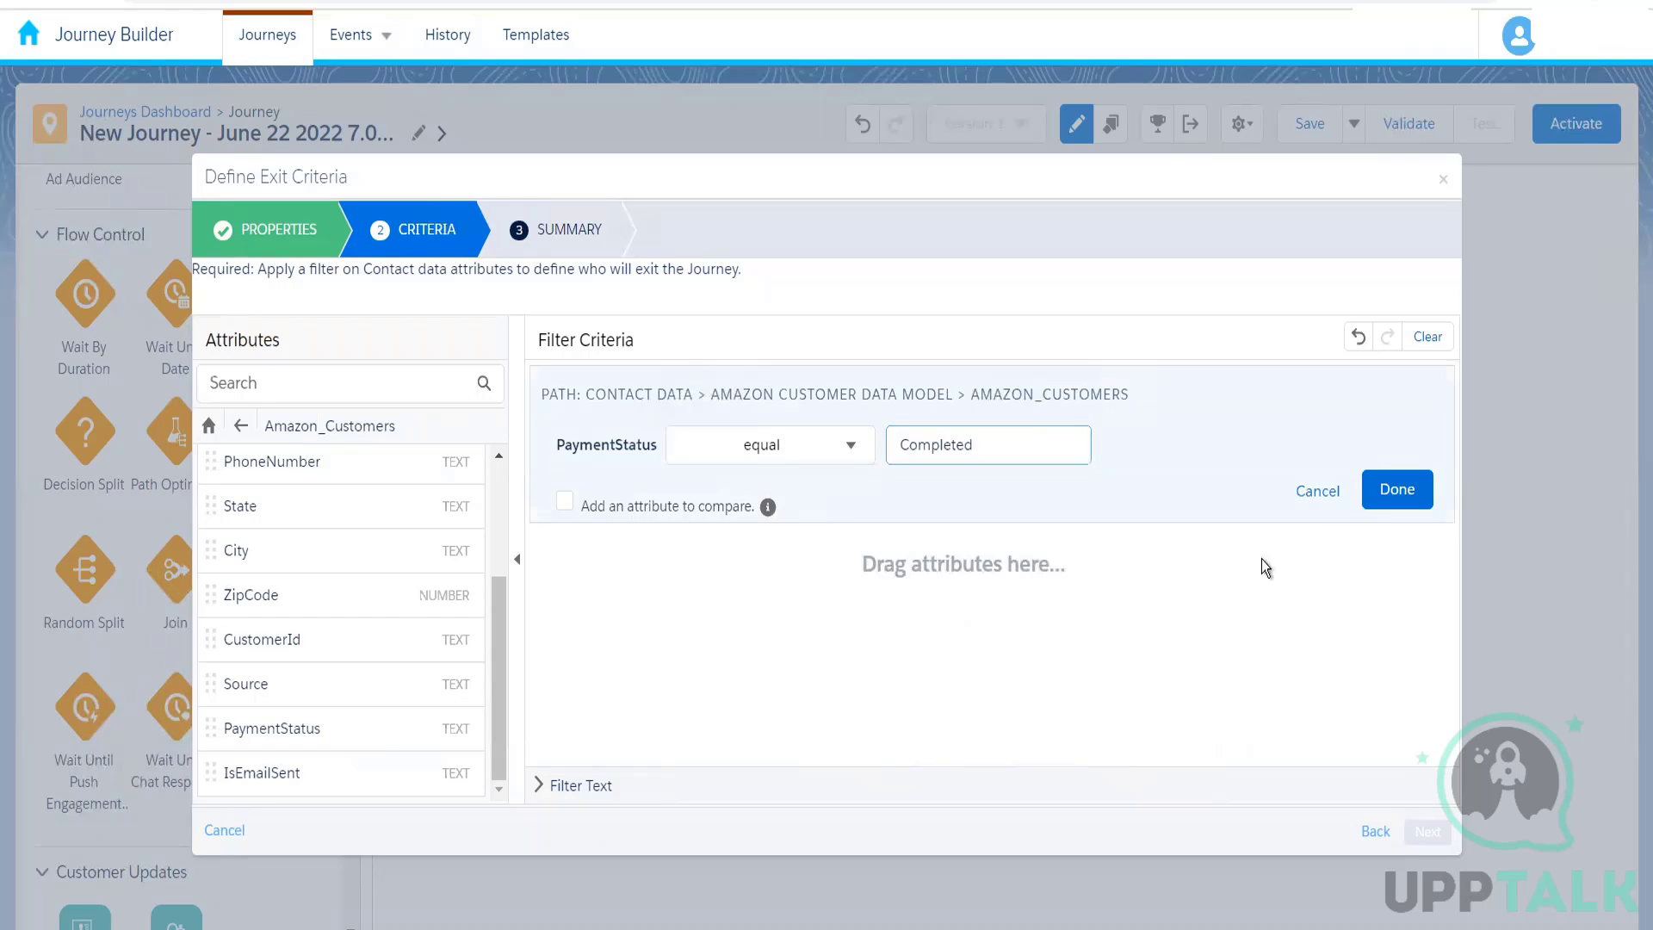
click(1385, 504)
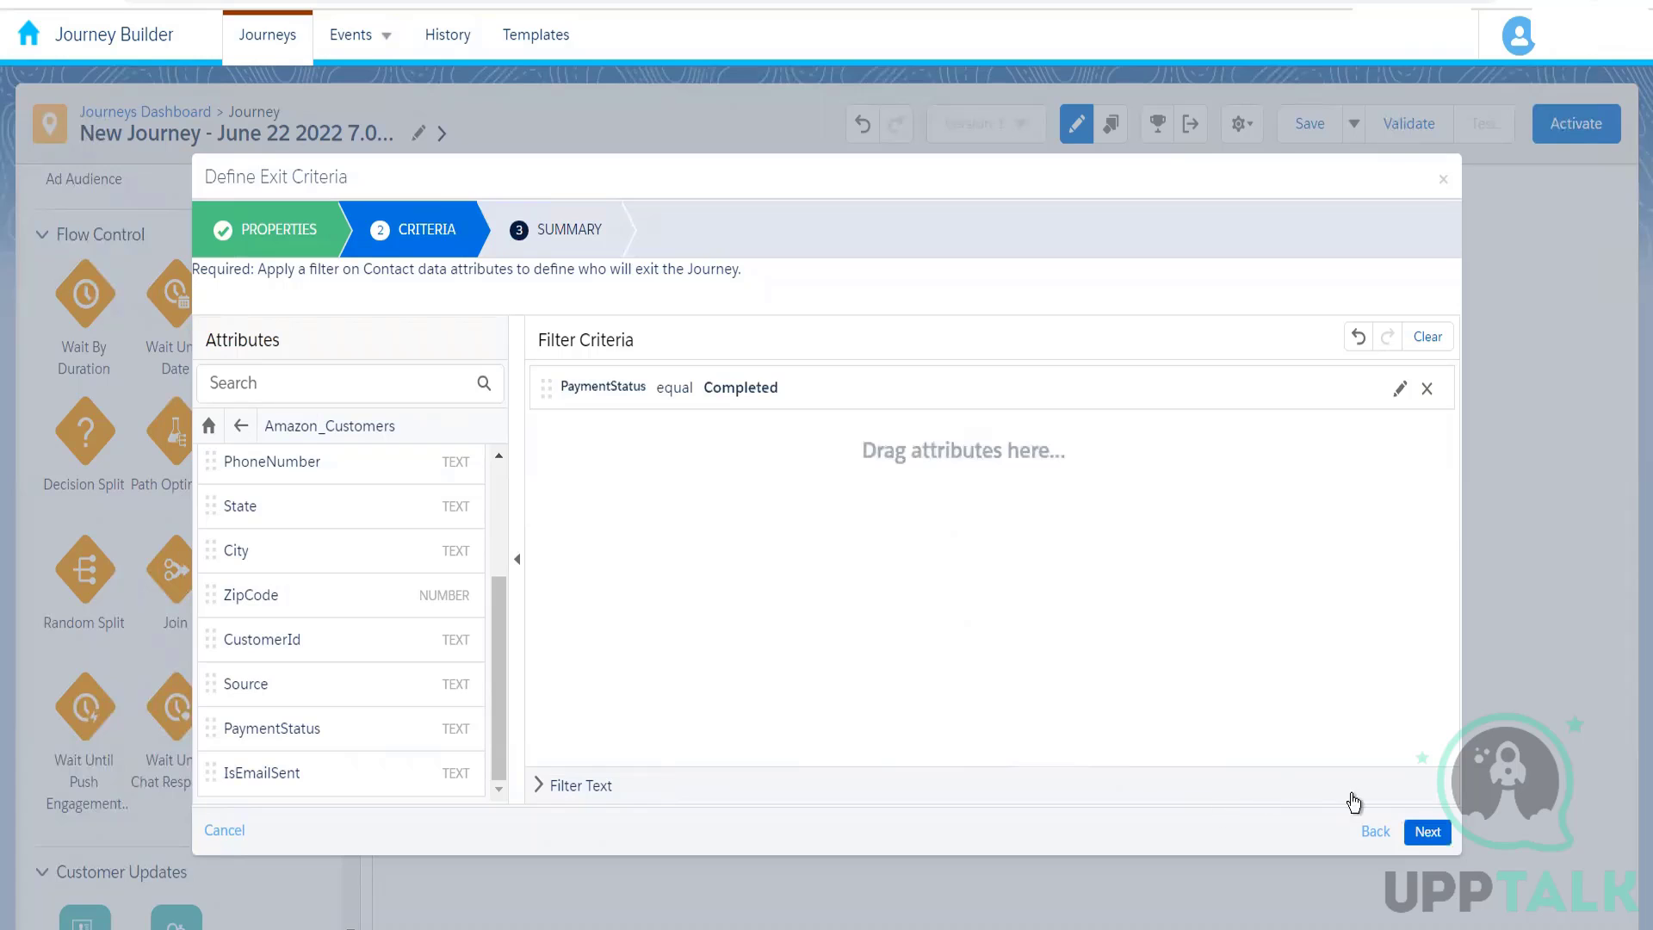
click(1422, 835)
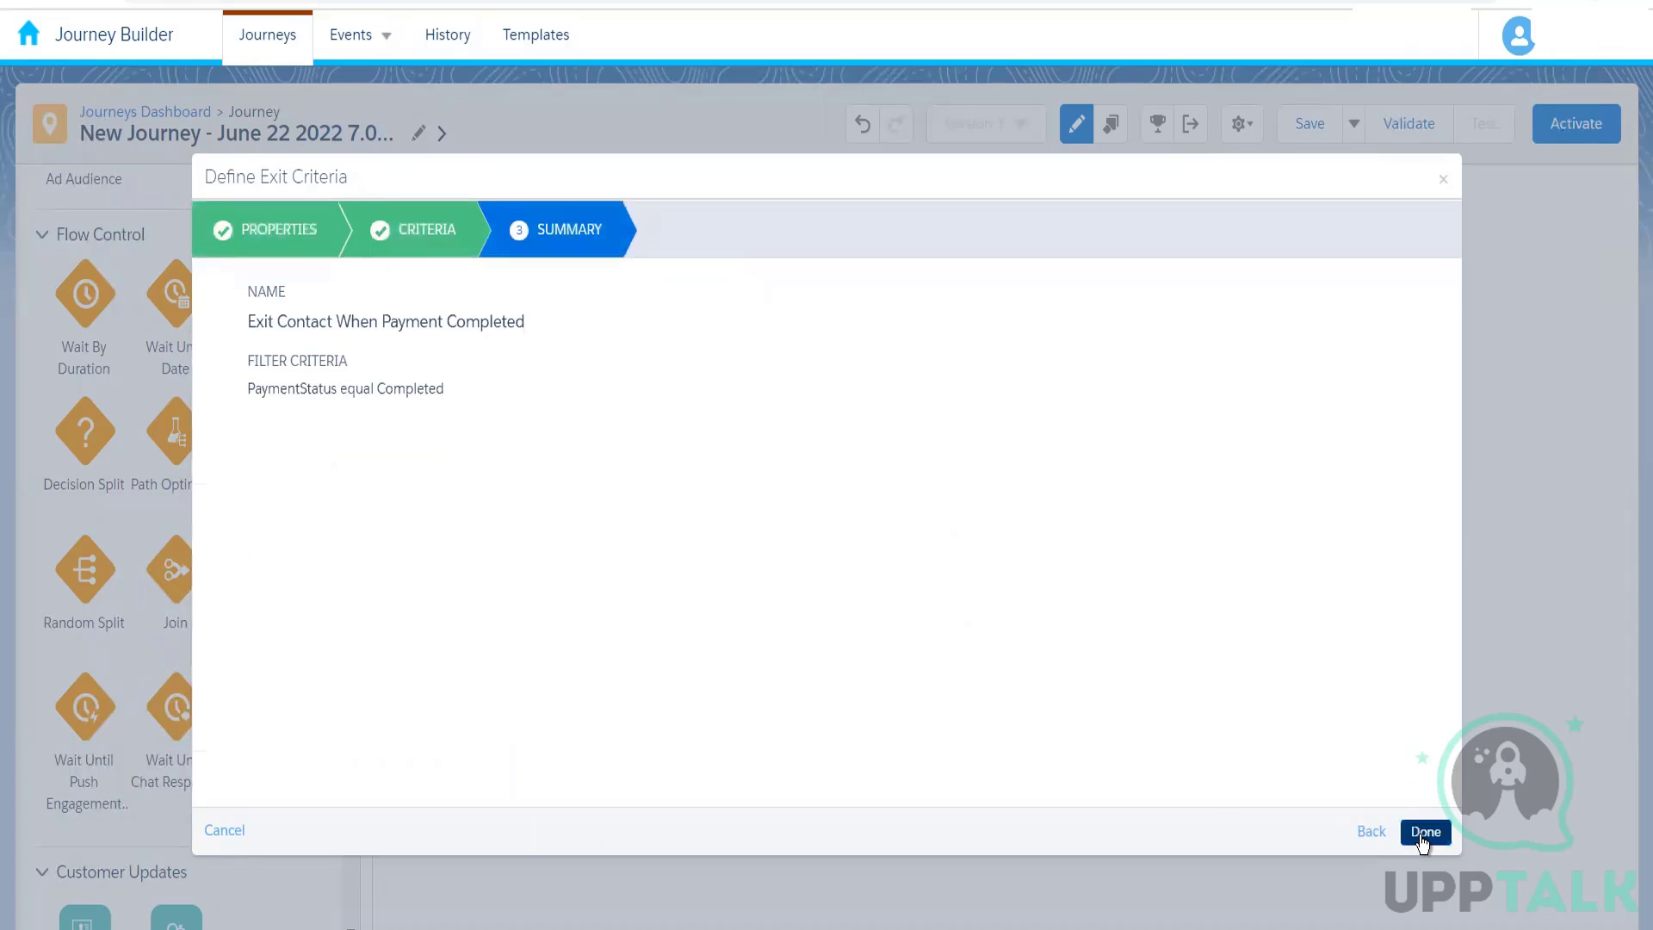
click(1425, 832)
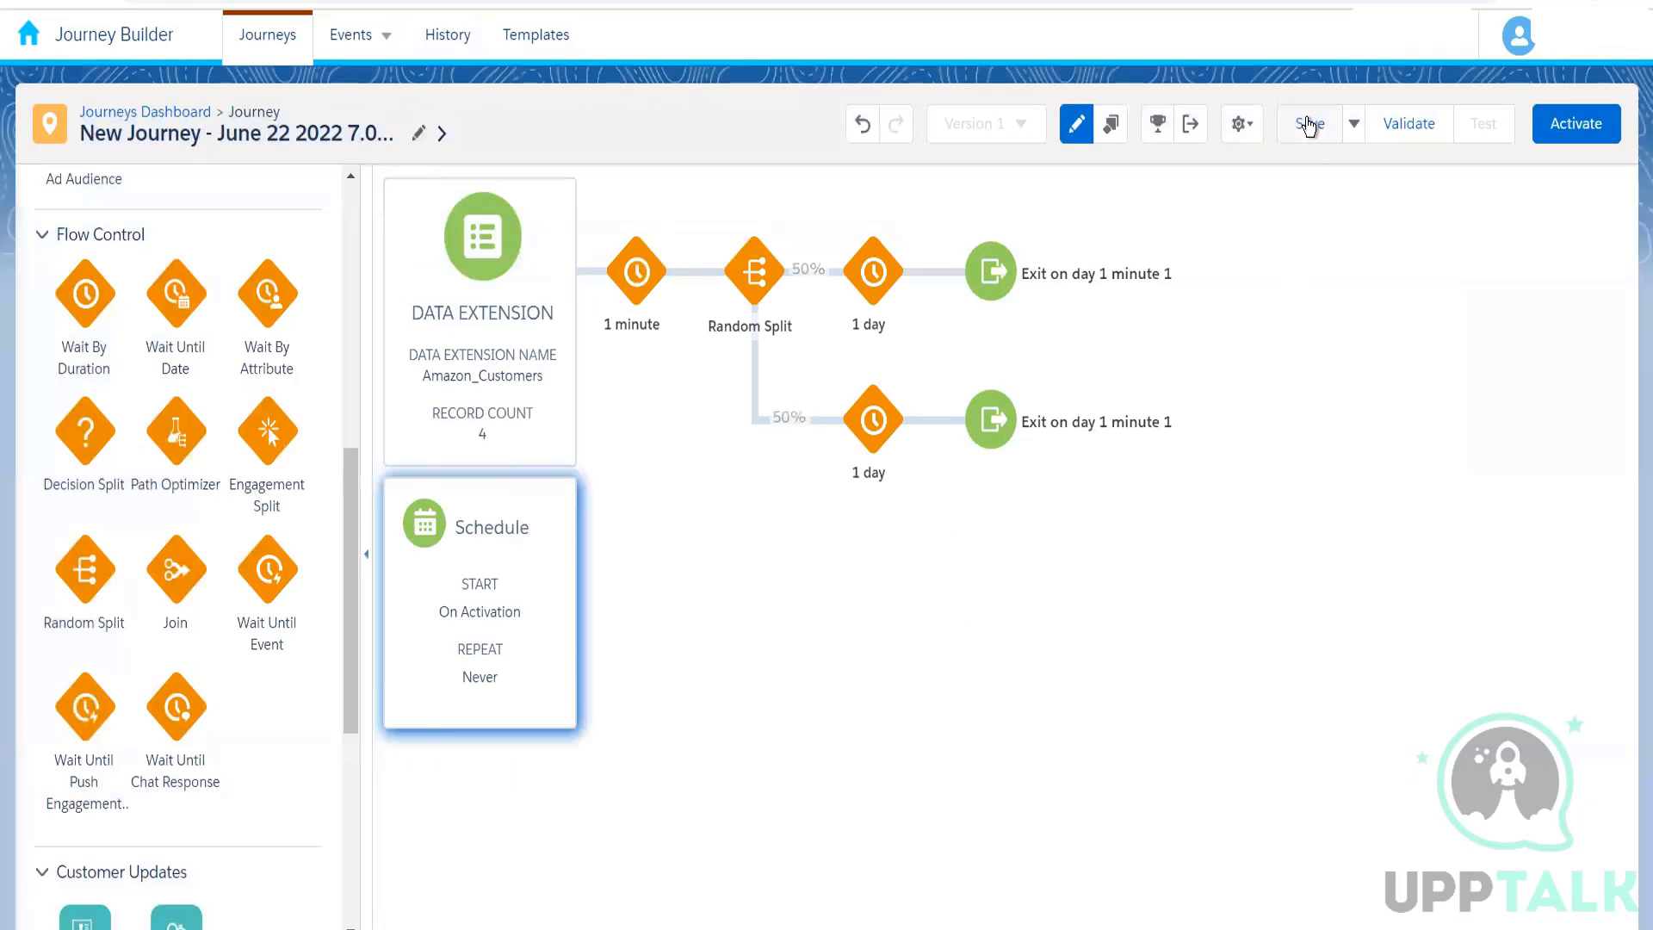
Step: Save the new journey and run its validation
click(1308, 127)
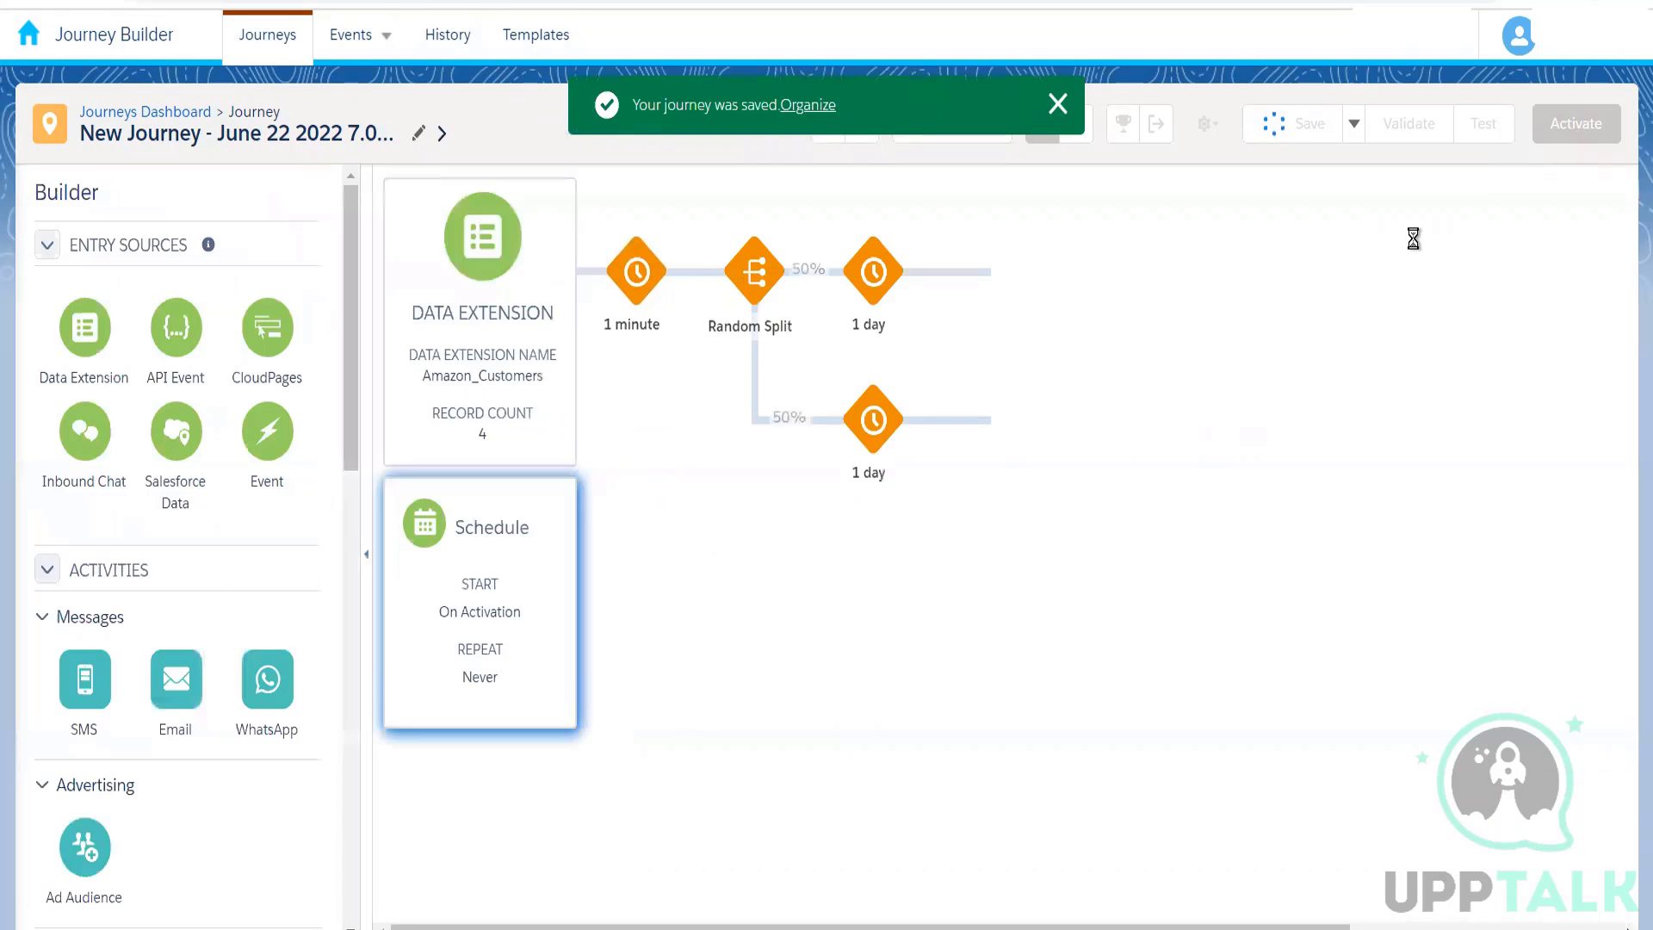
click(1403, 126)
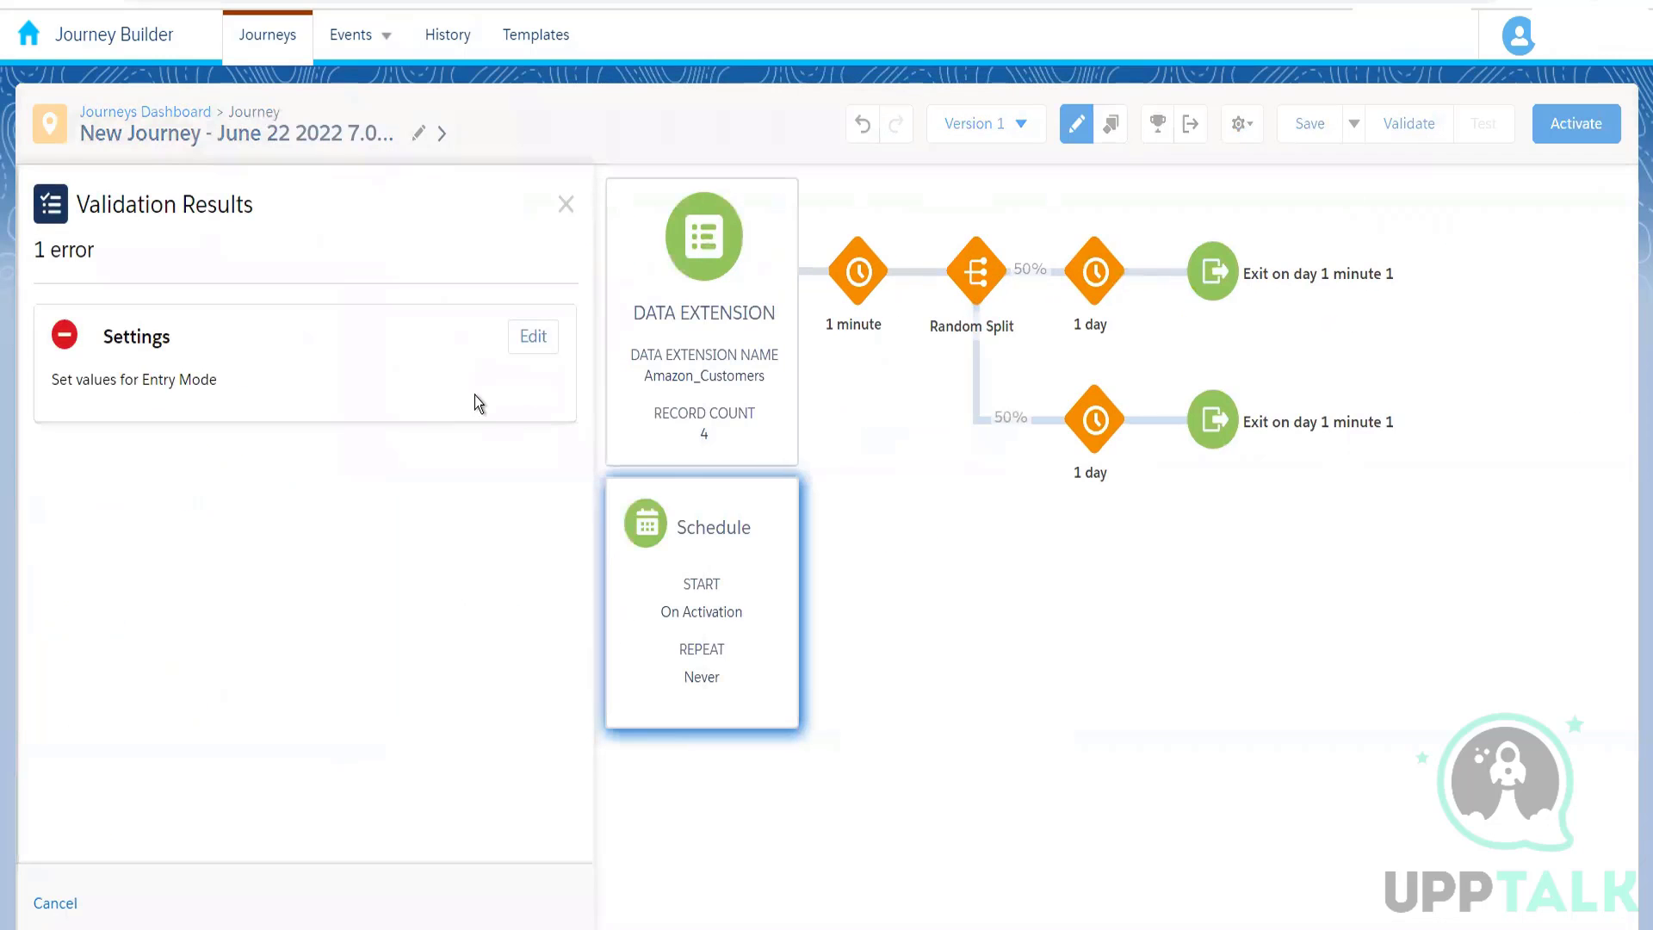
Step: Resolve the Entry Mode setting with contact entry set to Re-entry anytime, and revalidate the journey
click(532, 337)
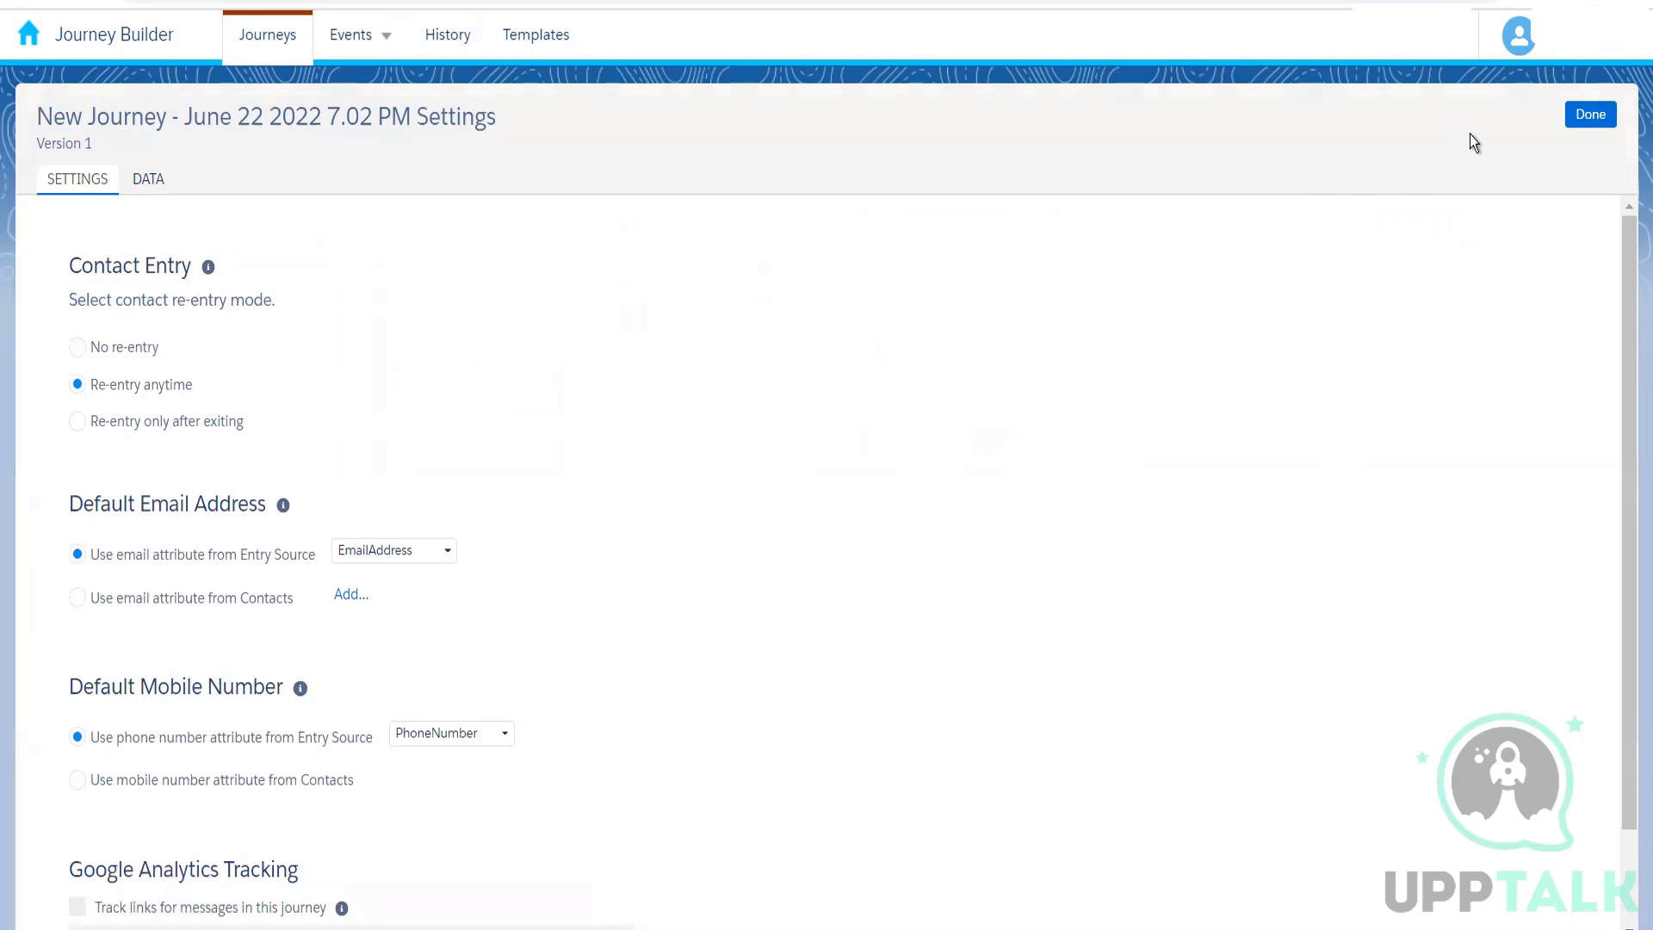
click(1589, 116)
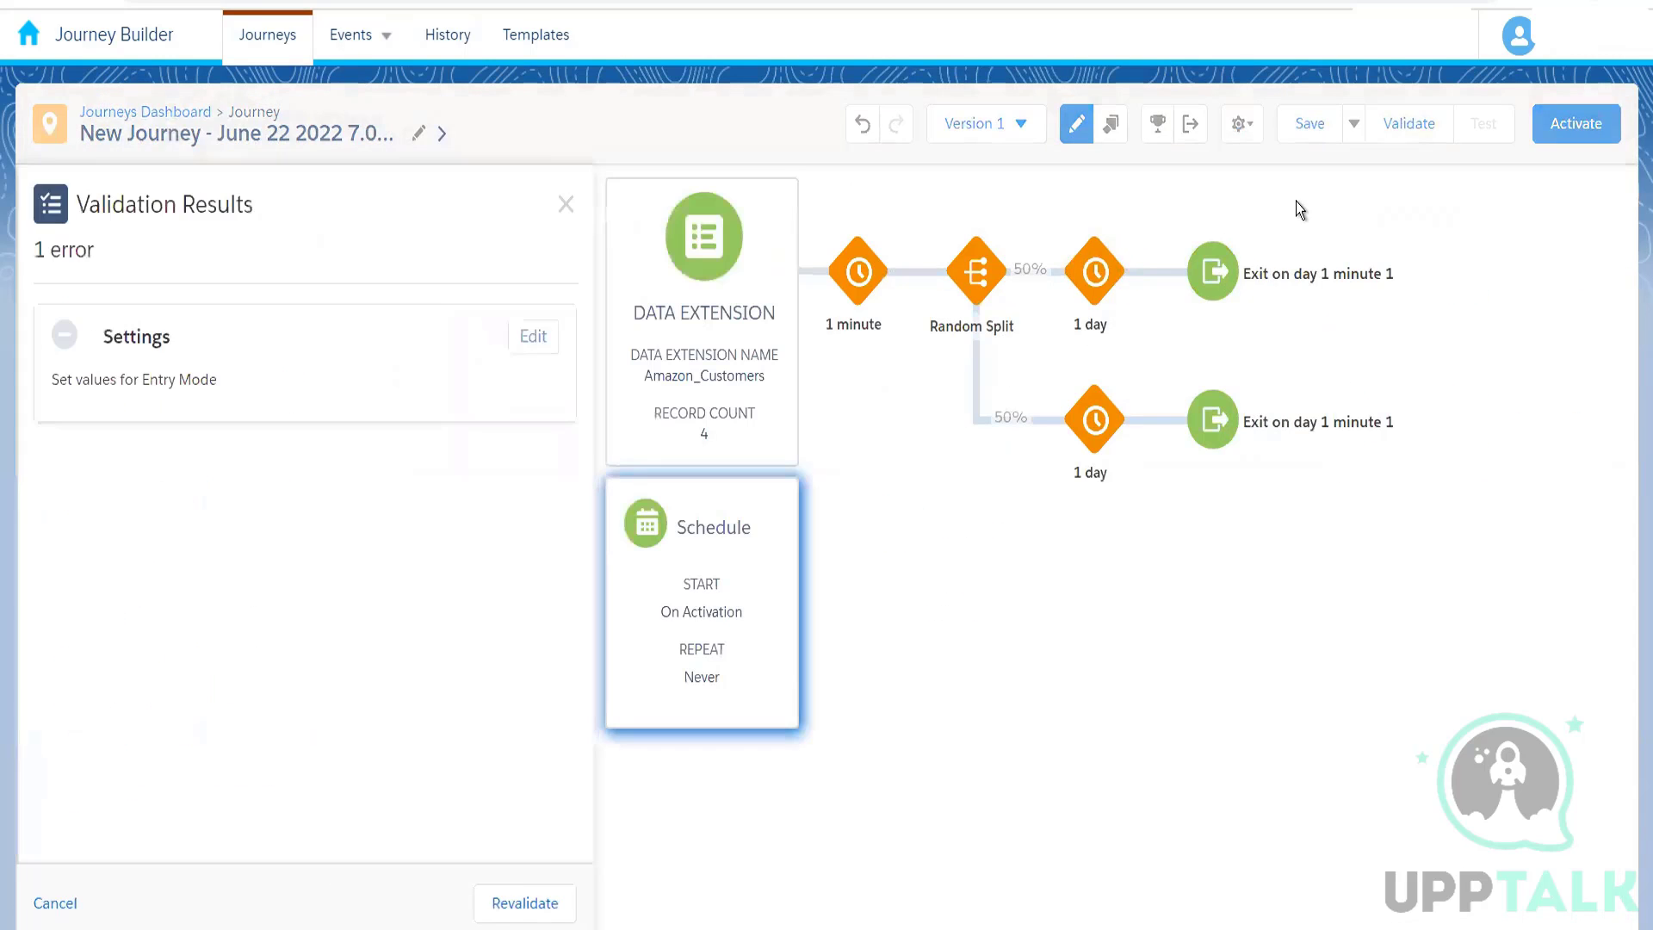
click(517, 895)
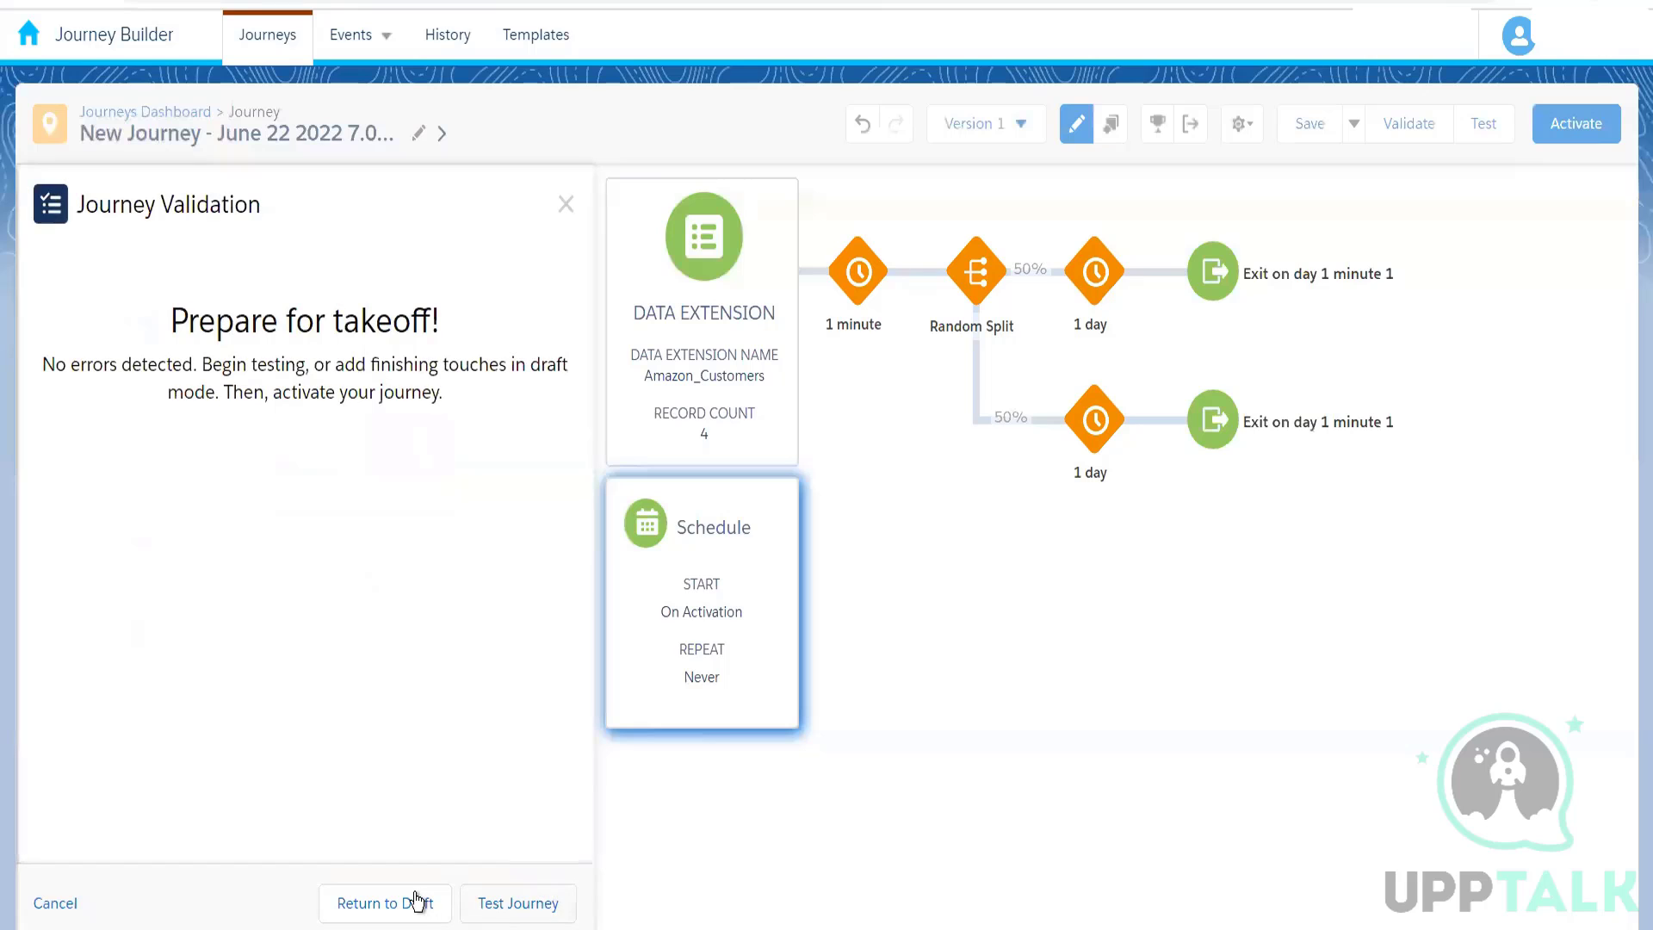
click(417, 898)
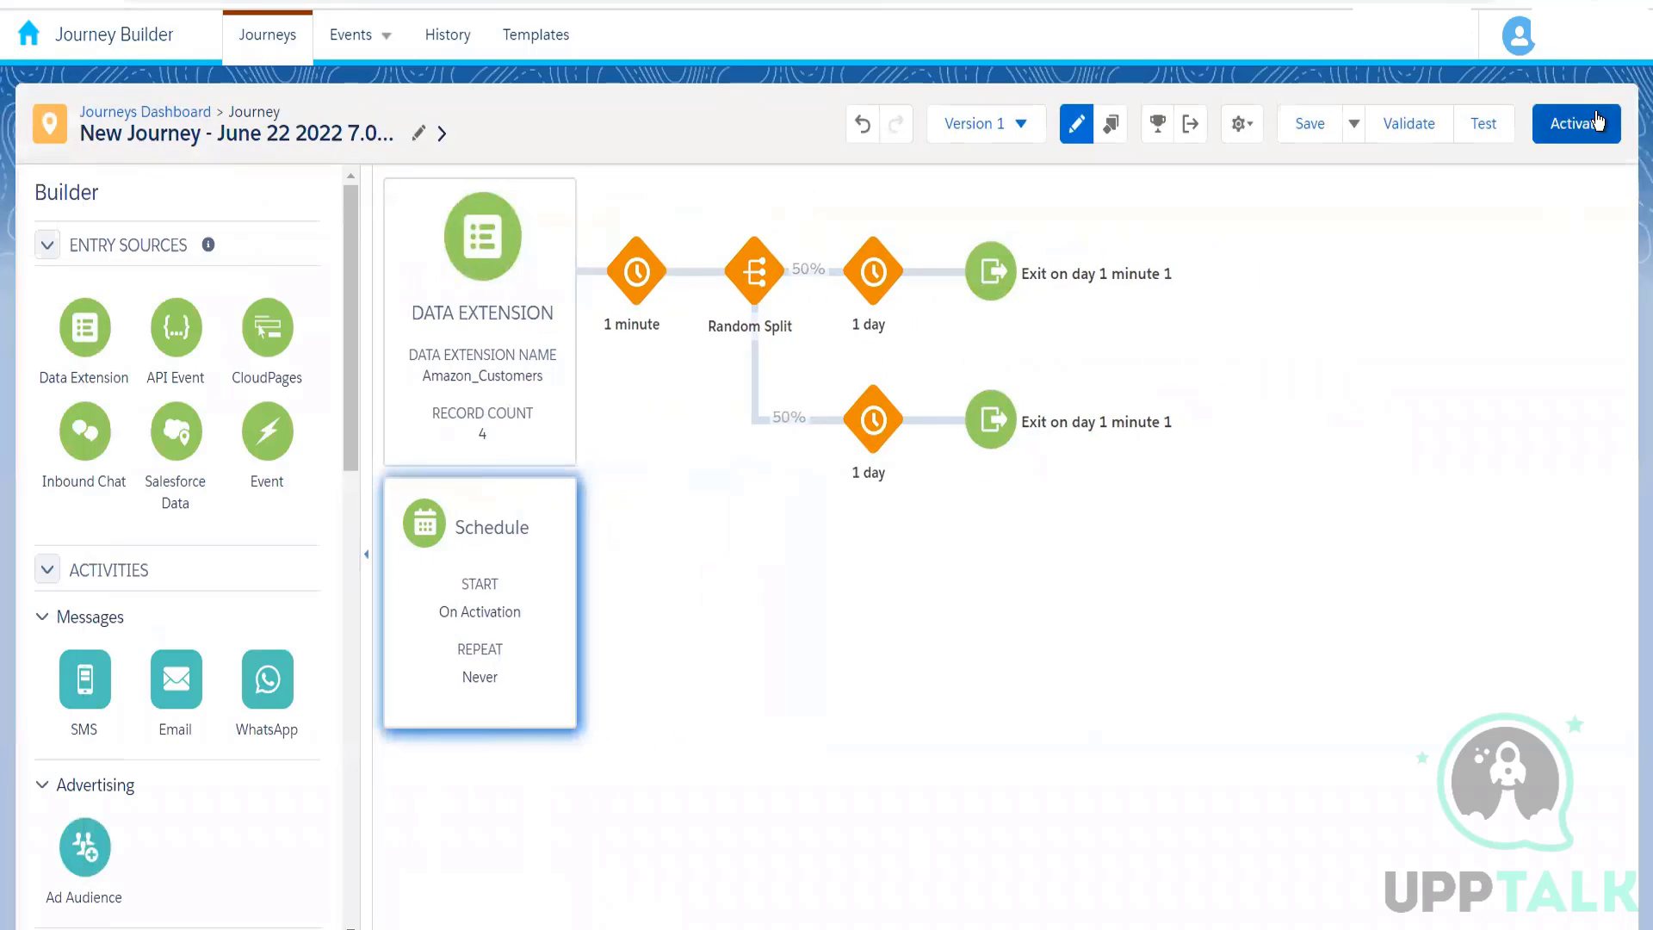
Step: Activate version 1 of the journey and return to its canvas
click(1595, 122)
click(1097, 384)
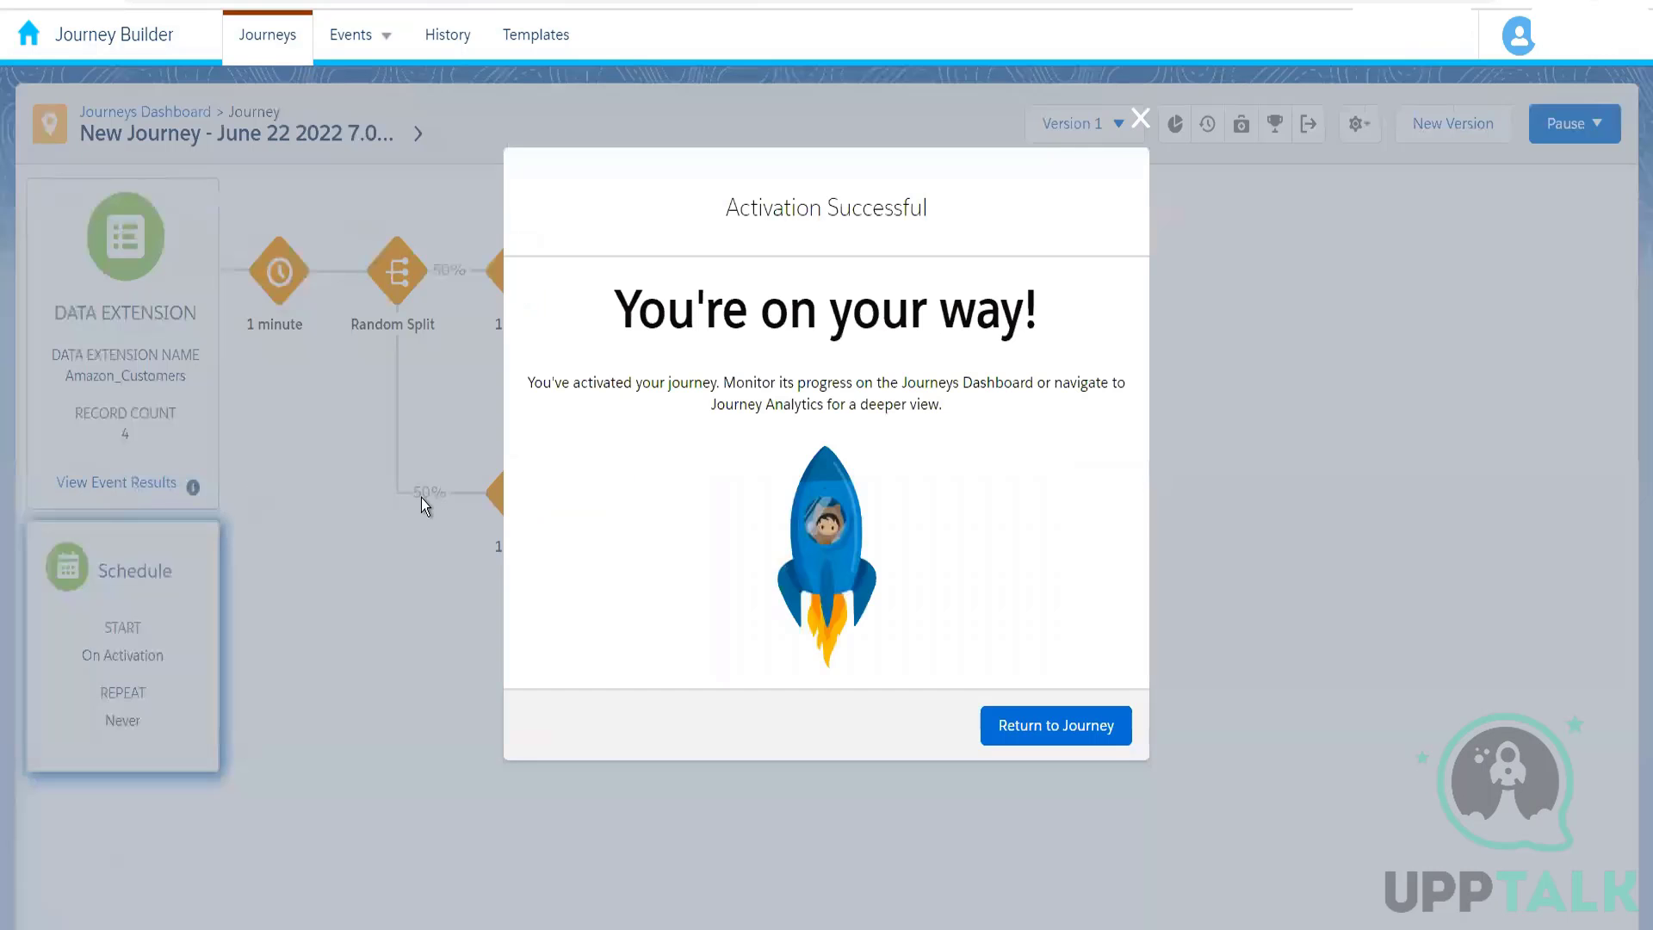
click(1011, 721)
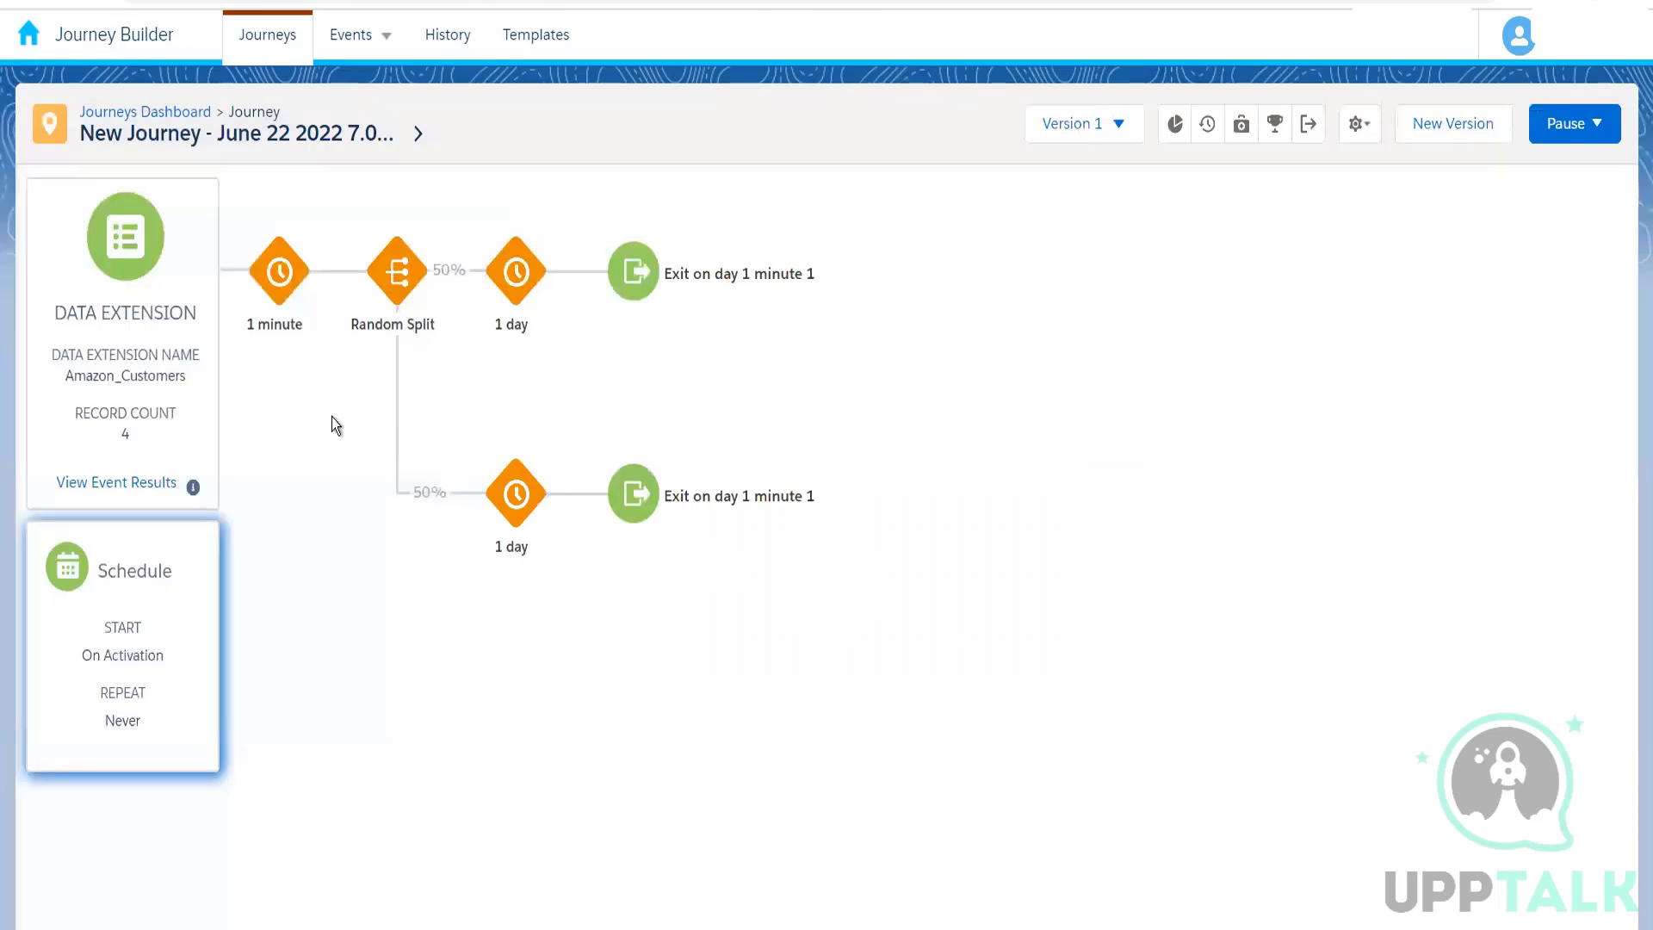
Step: Review the journey's event results for Amazon_Customers and its performance on the Journeys Dashboard
click(153, 491)
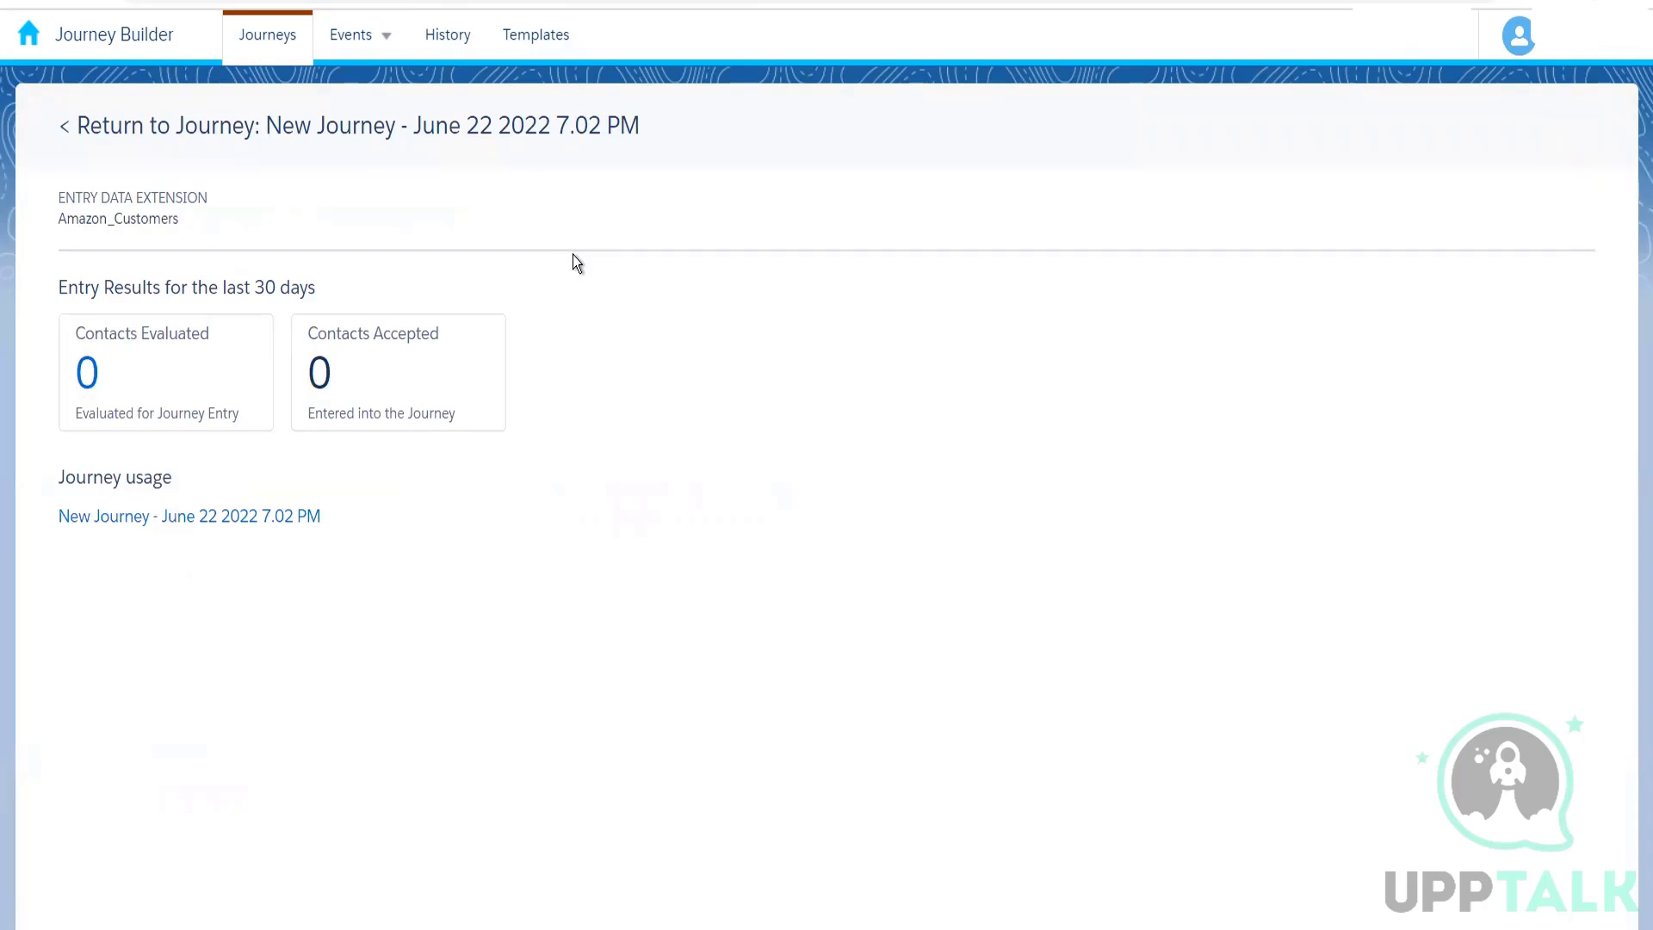
click(172, 142)
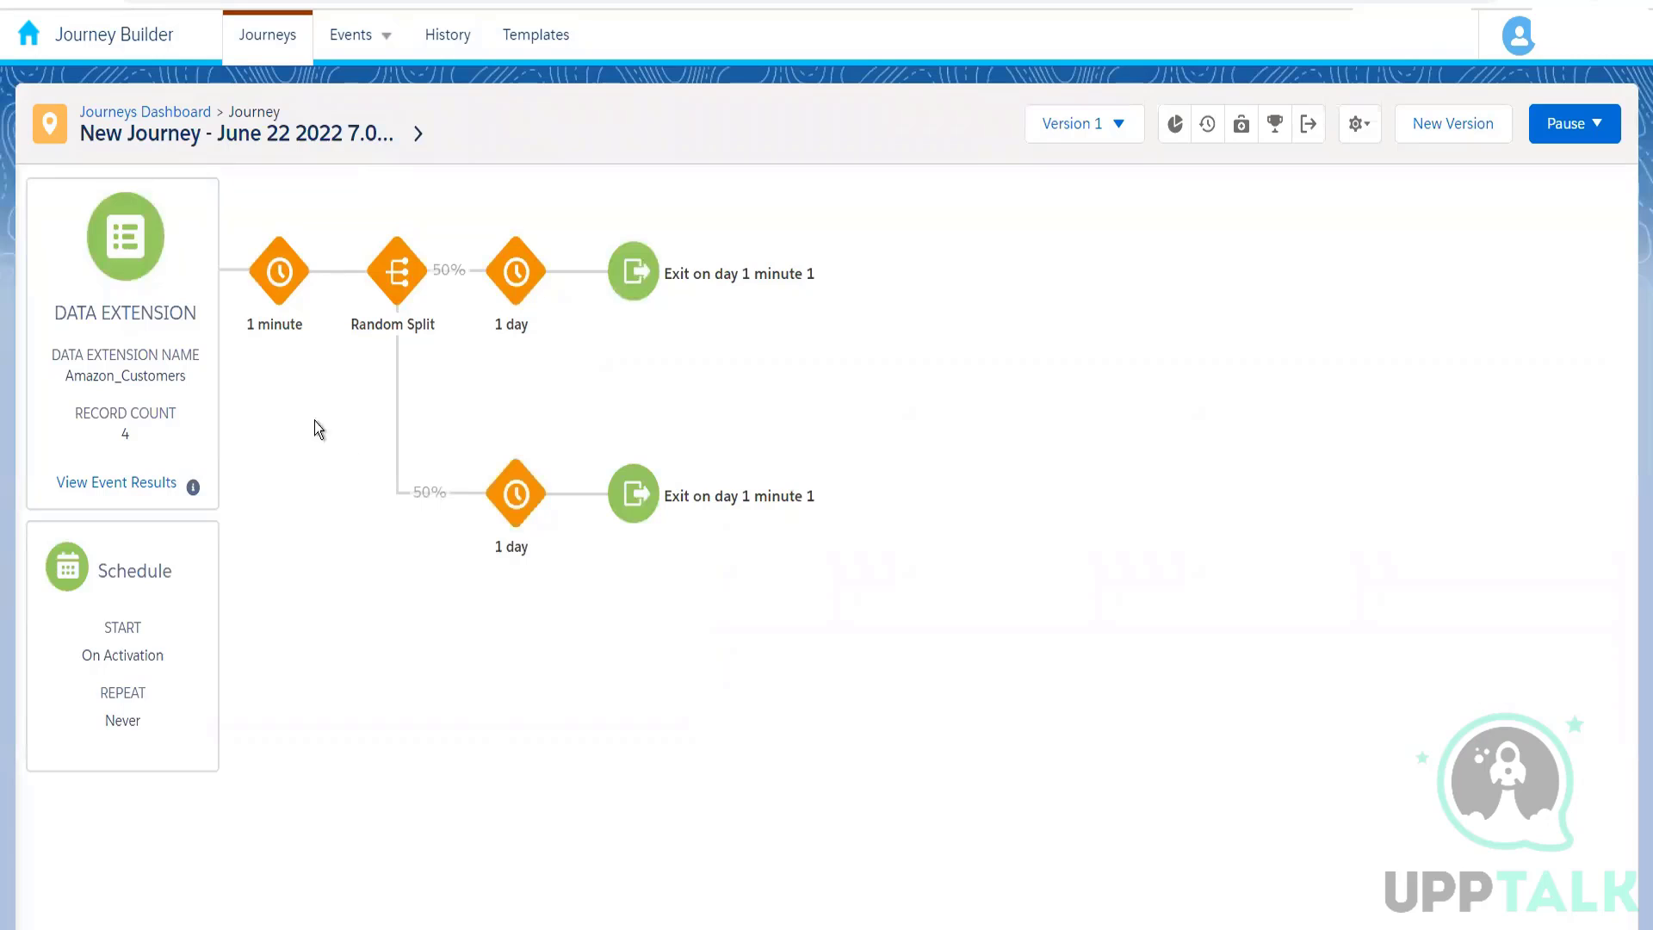
click(173, 114)
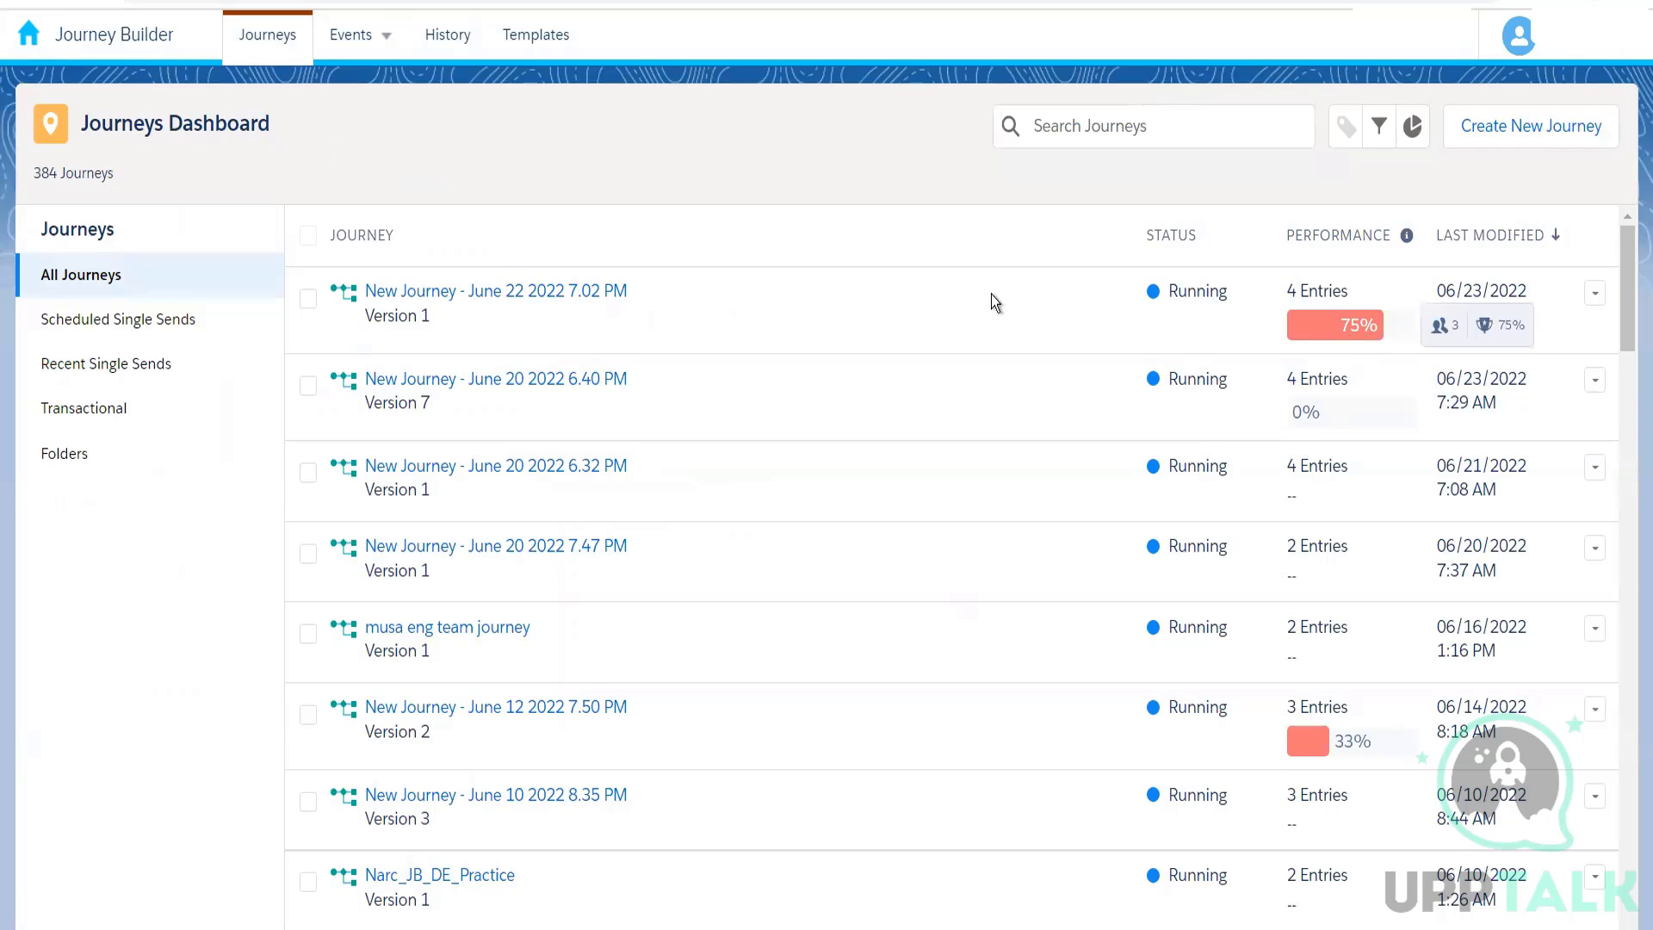
Step: Reopen the running journey and examine its activity counts and the goal attainment and population figures in its Health view
mouse_move(1353, 316)
click(572, 290)
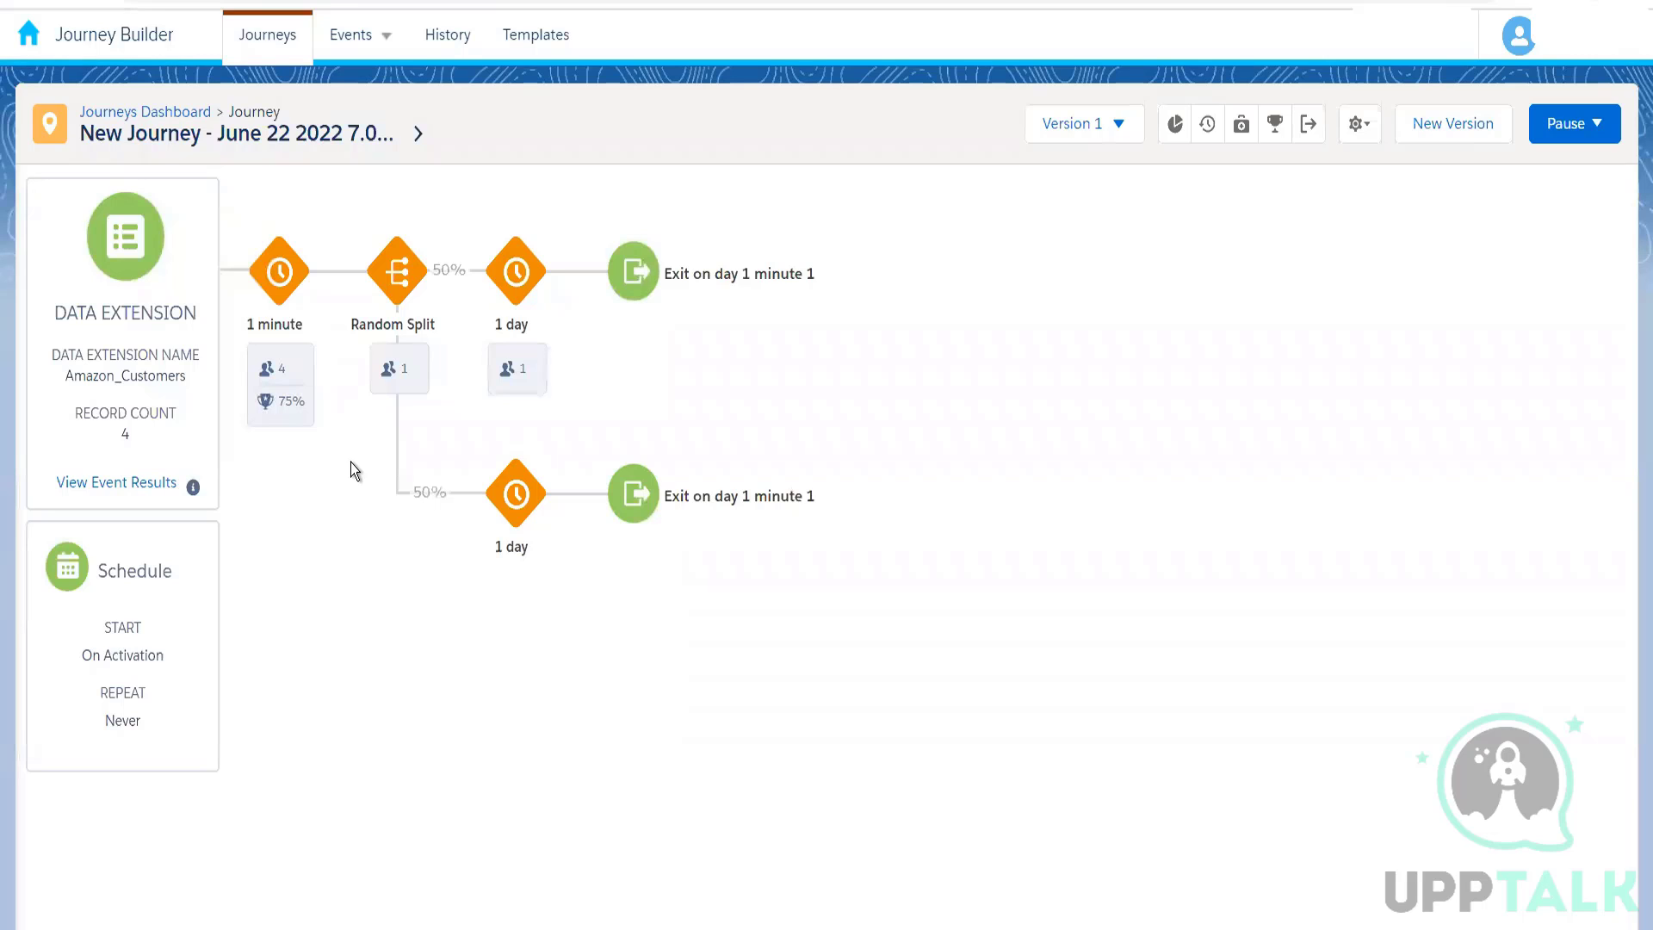
mouse_move(291, 299)
click(1241, 127)
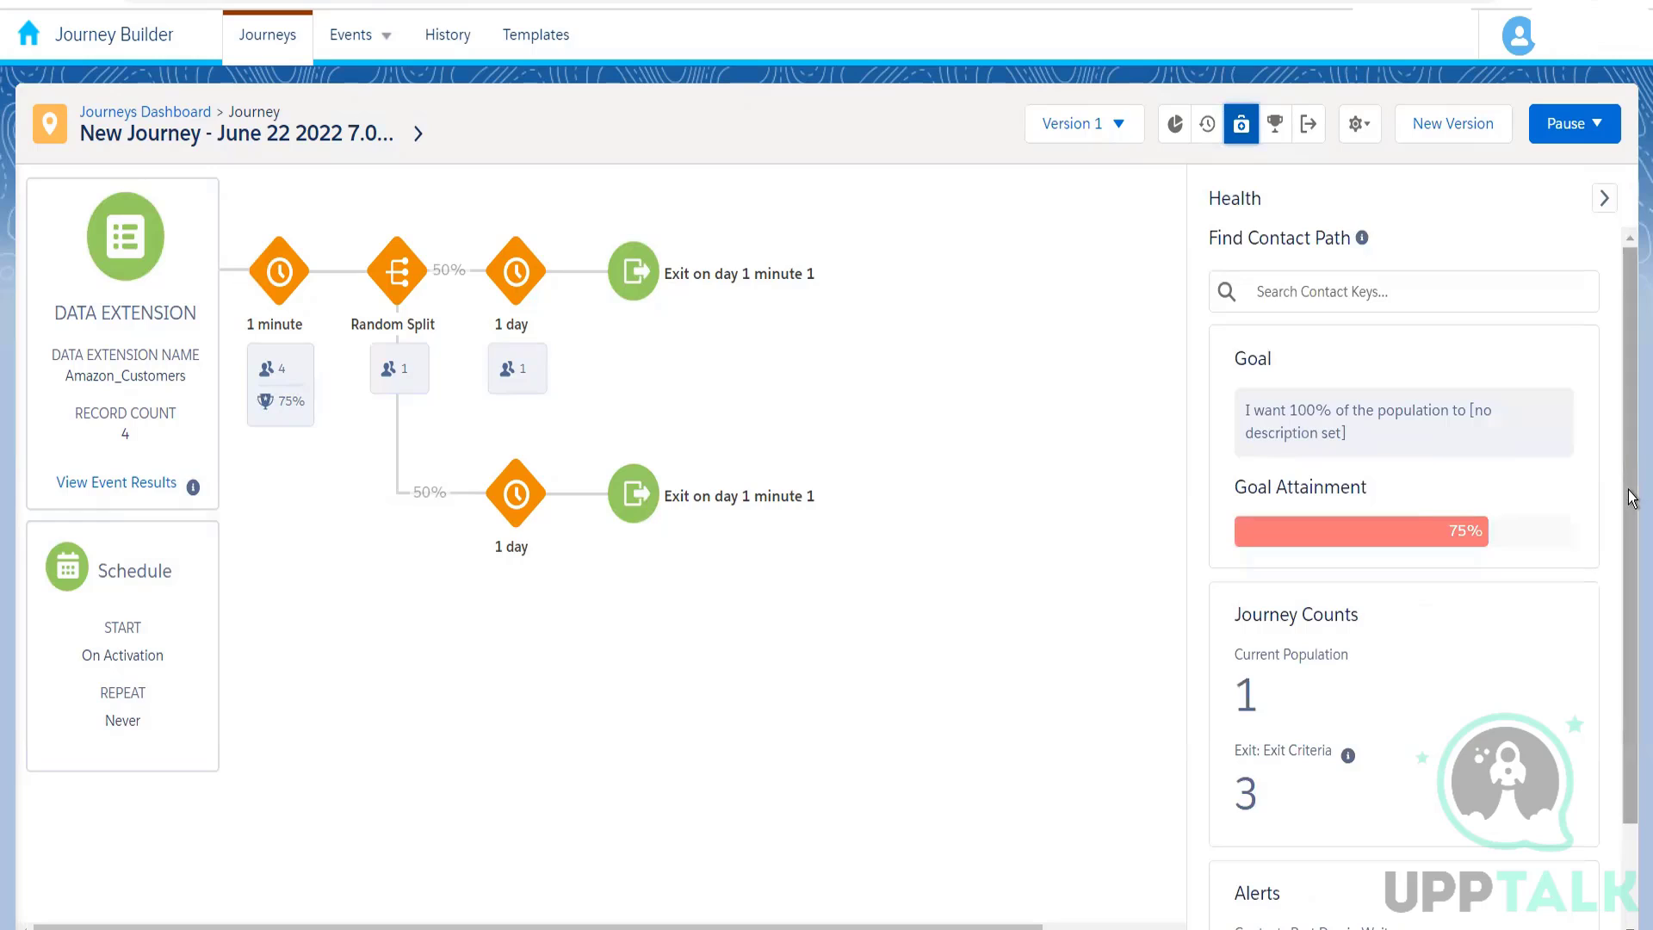
scroll(1612, 774, down, 3)
scroll(1612, 775, up, 3)
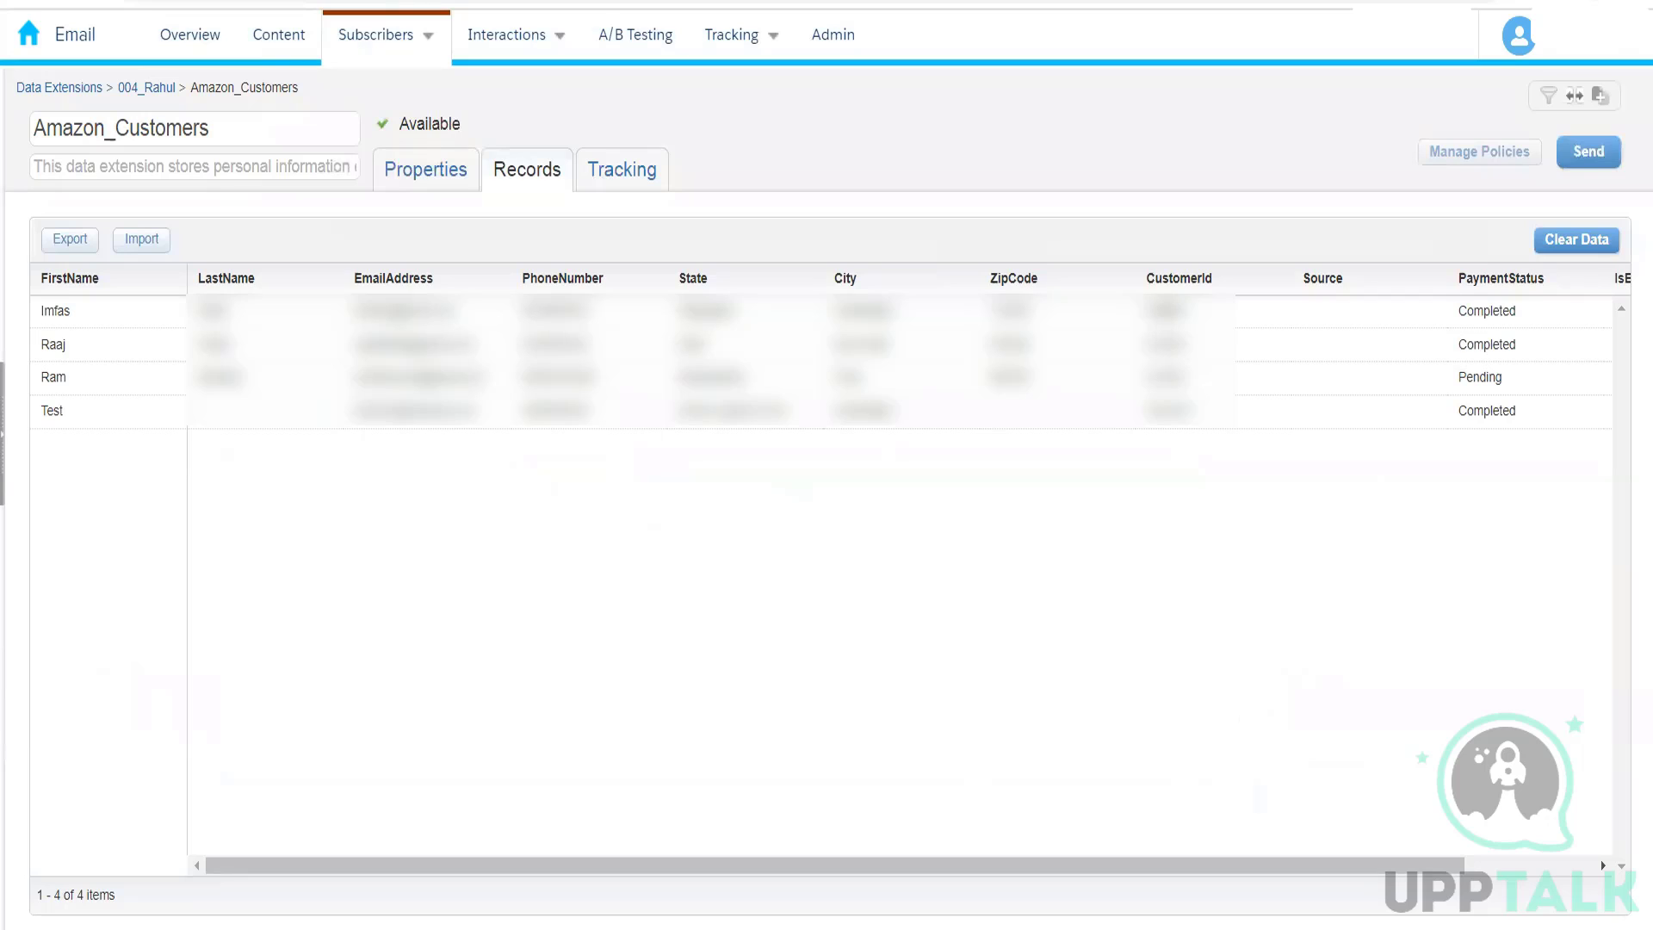
Step: Take the first record's CustomerId from Amazon_Customers in Email Studio and look up that contact's path in the Journey Builder journey
double_click(1166, 311)
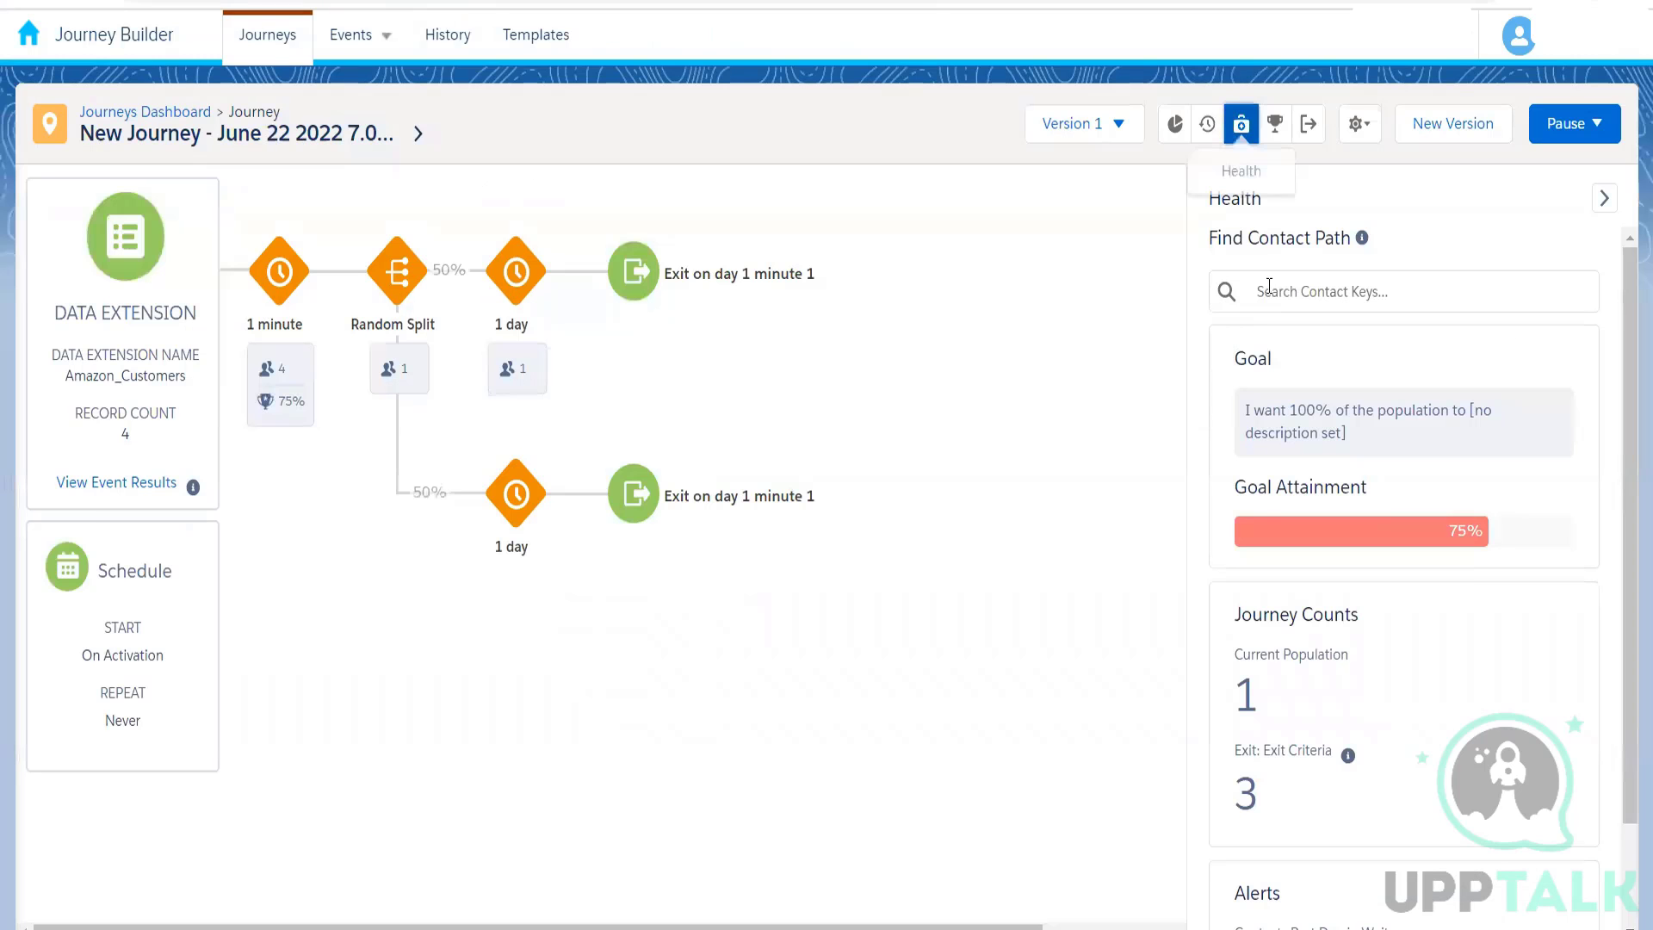
click(1282, 286)
text(B-4003)
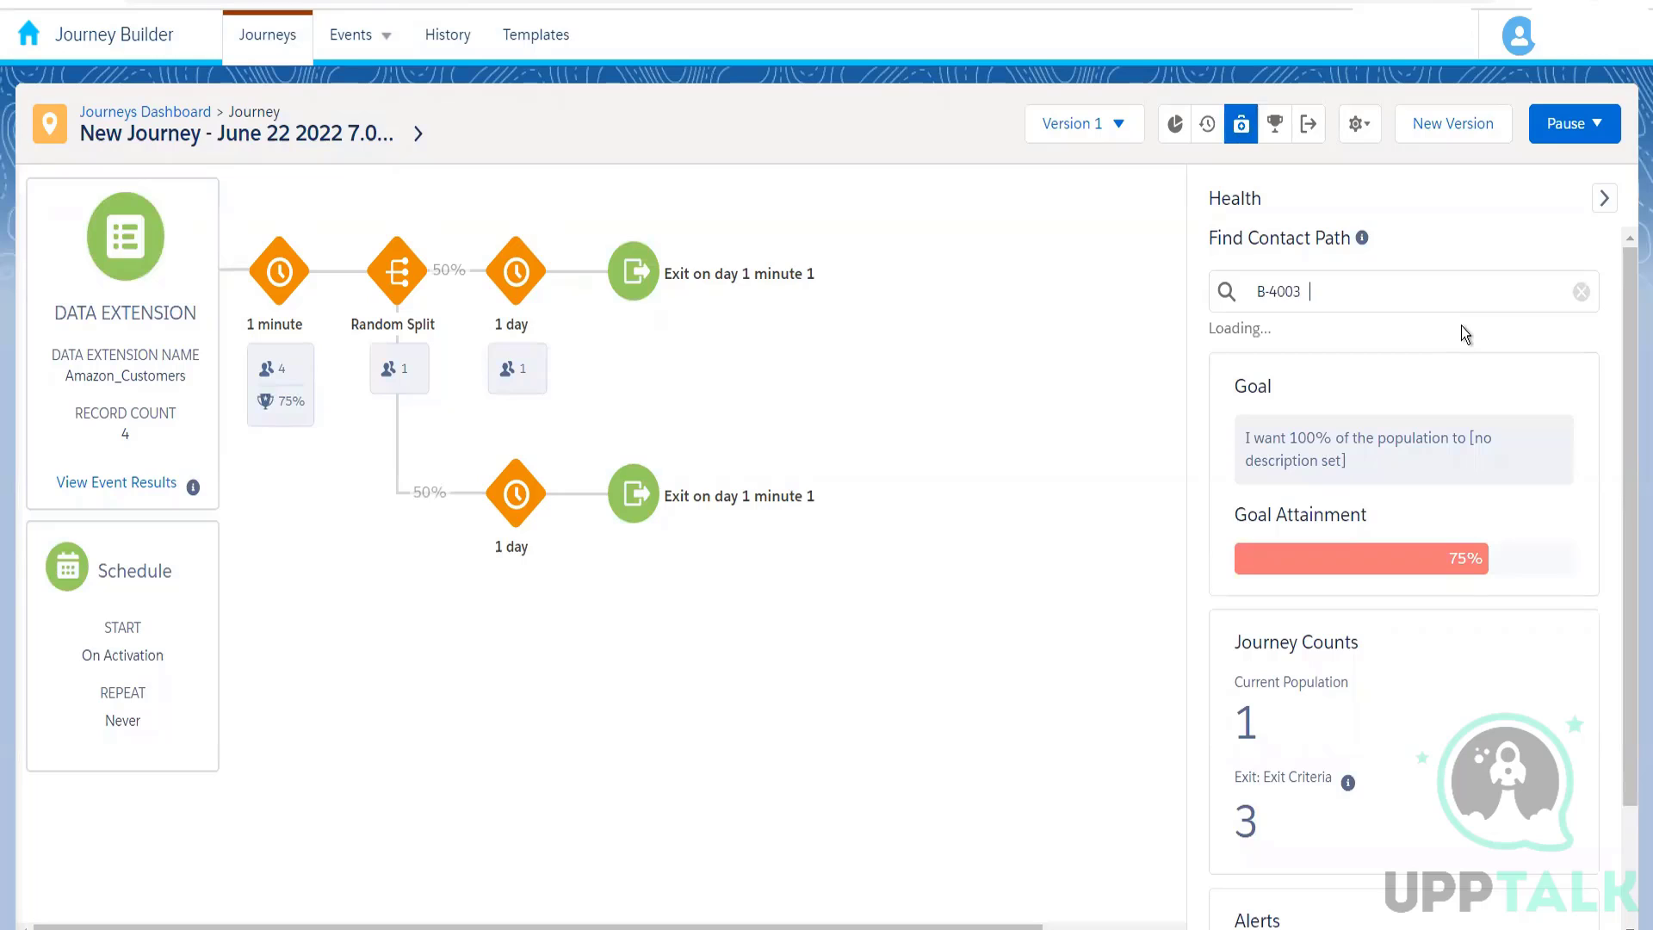
key(Return)
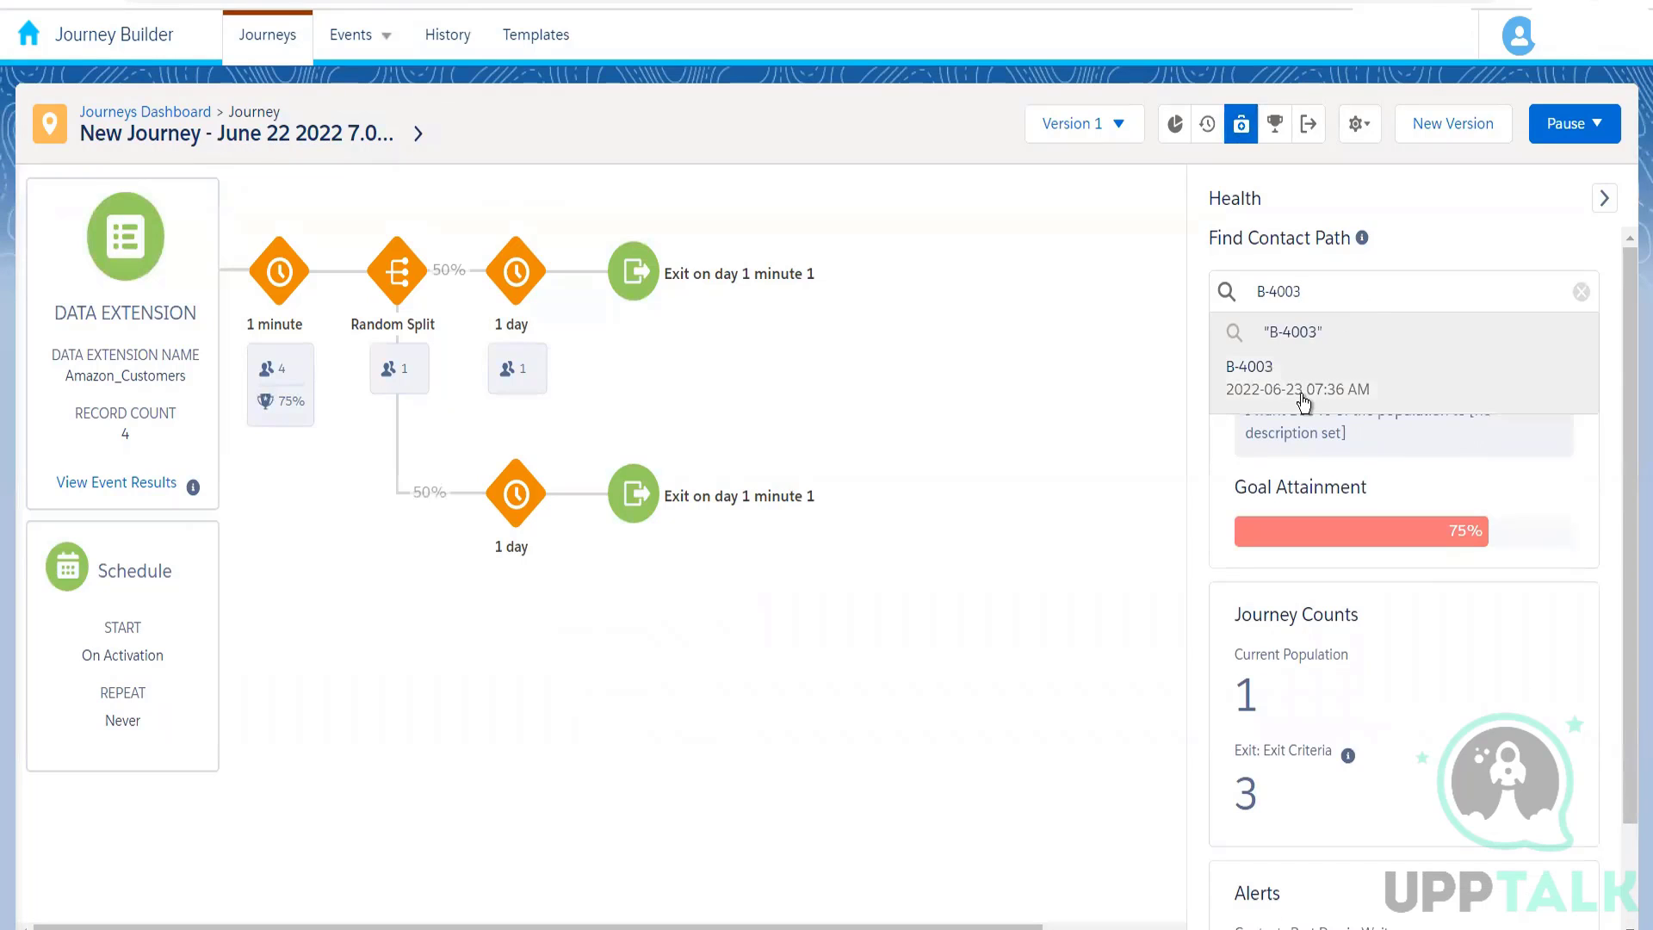
click(1298, 395)
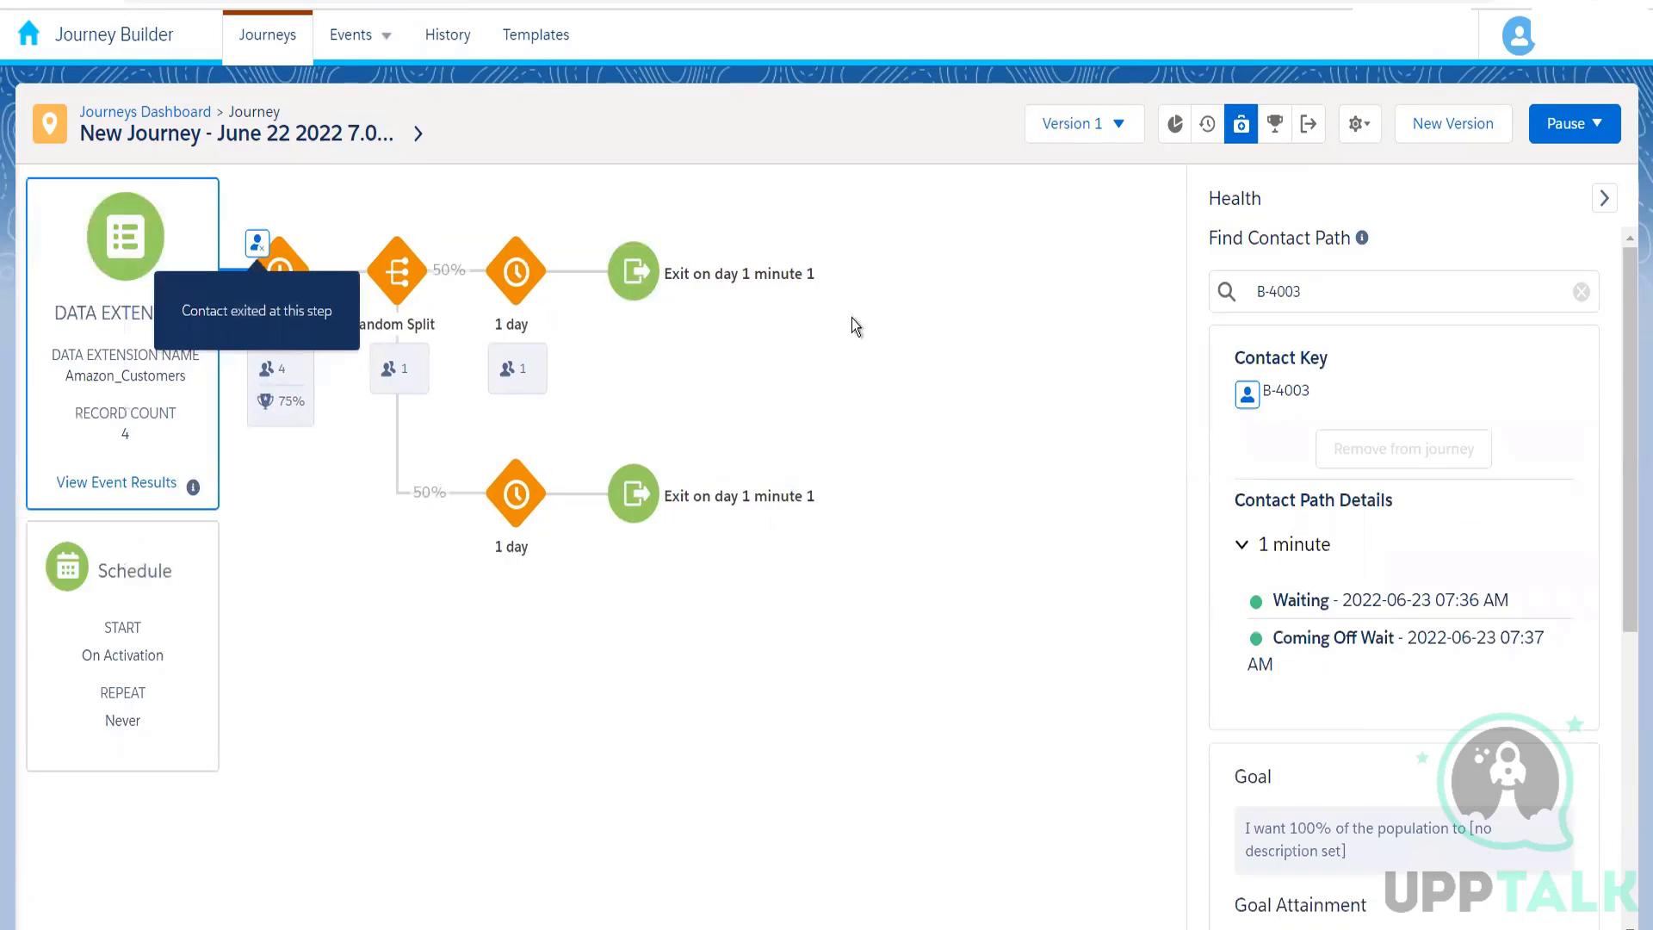
click(282, 420)
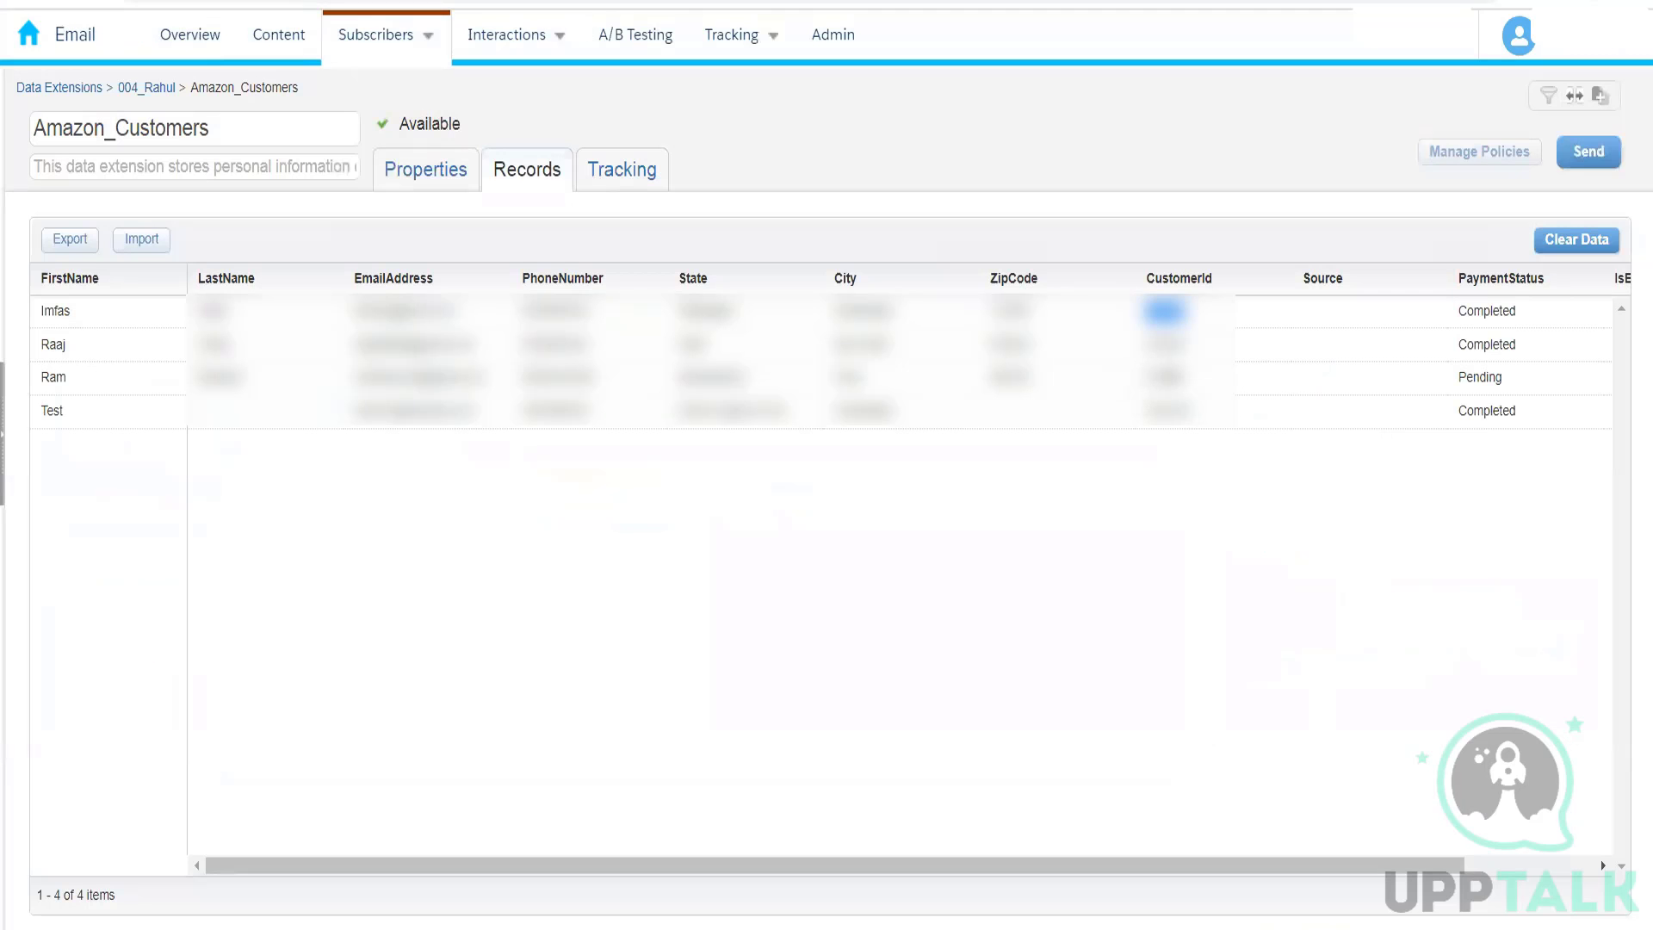
Step: Look up the journey path of the Amazon_Customers contact whose PaymentStatus is Pending by its CustomerId, and expand the 1 minute wait details
drag(1185, 378, 1144, 378)
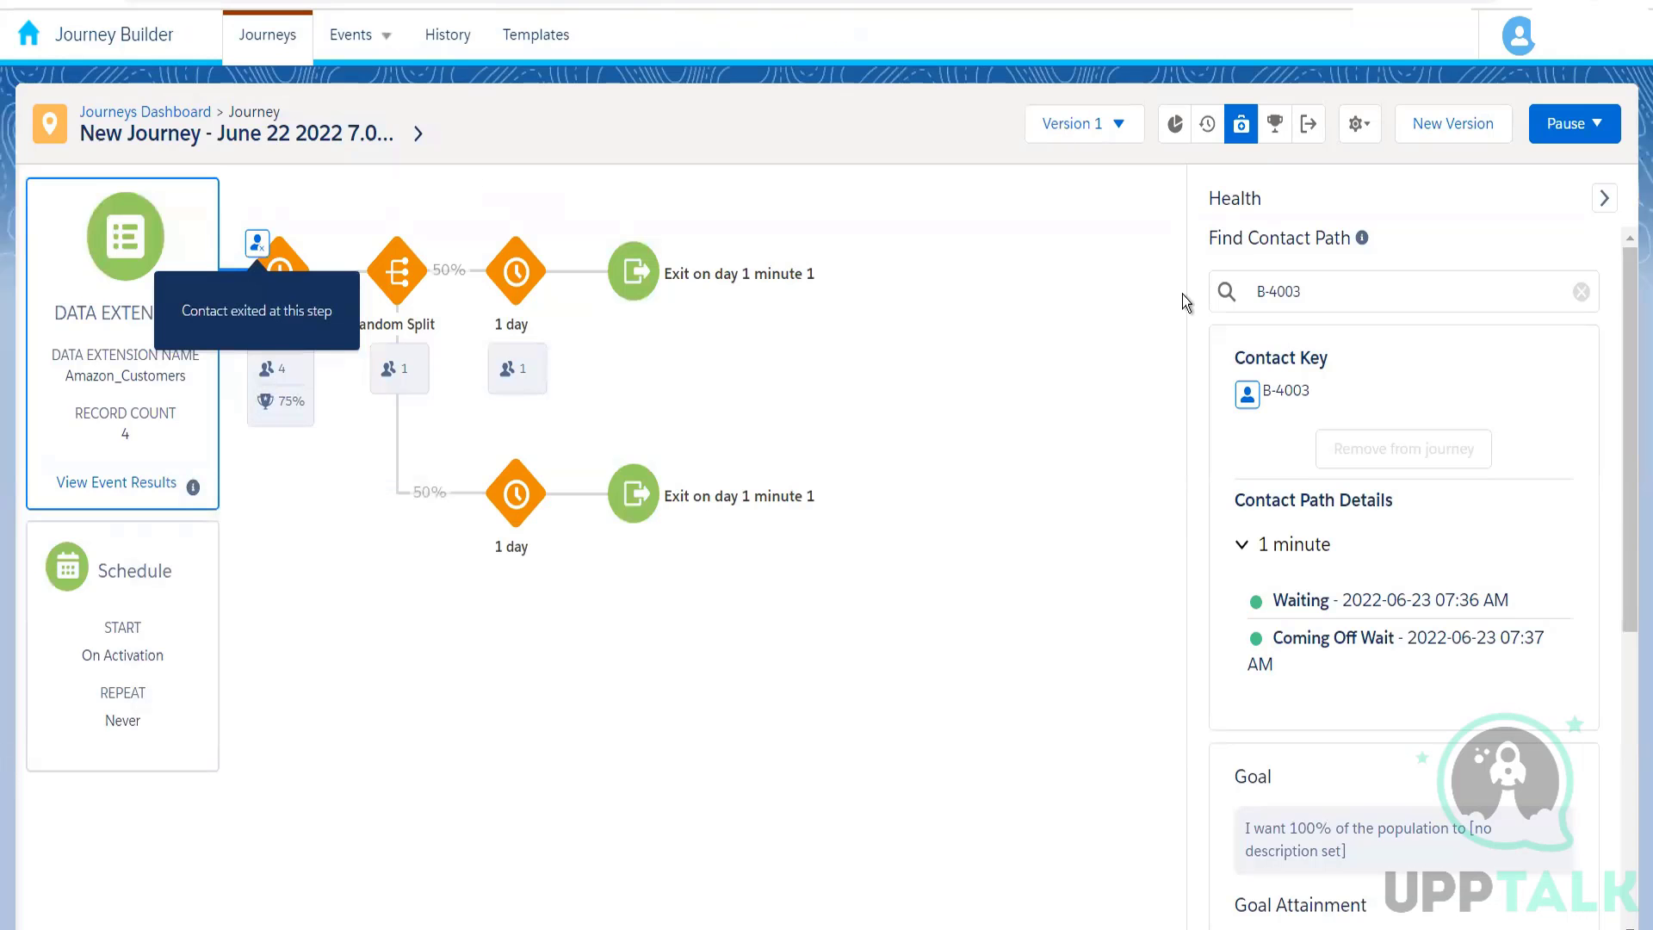
drag(1306, 278, 1204, 290)
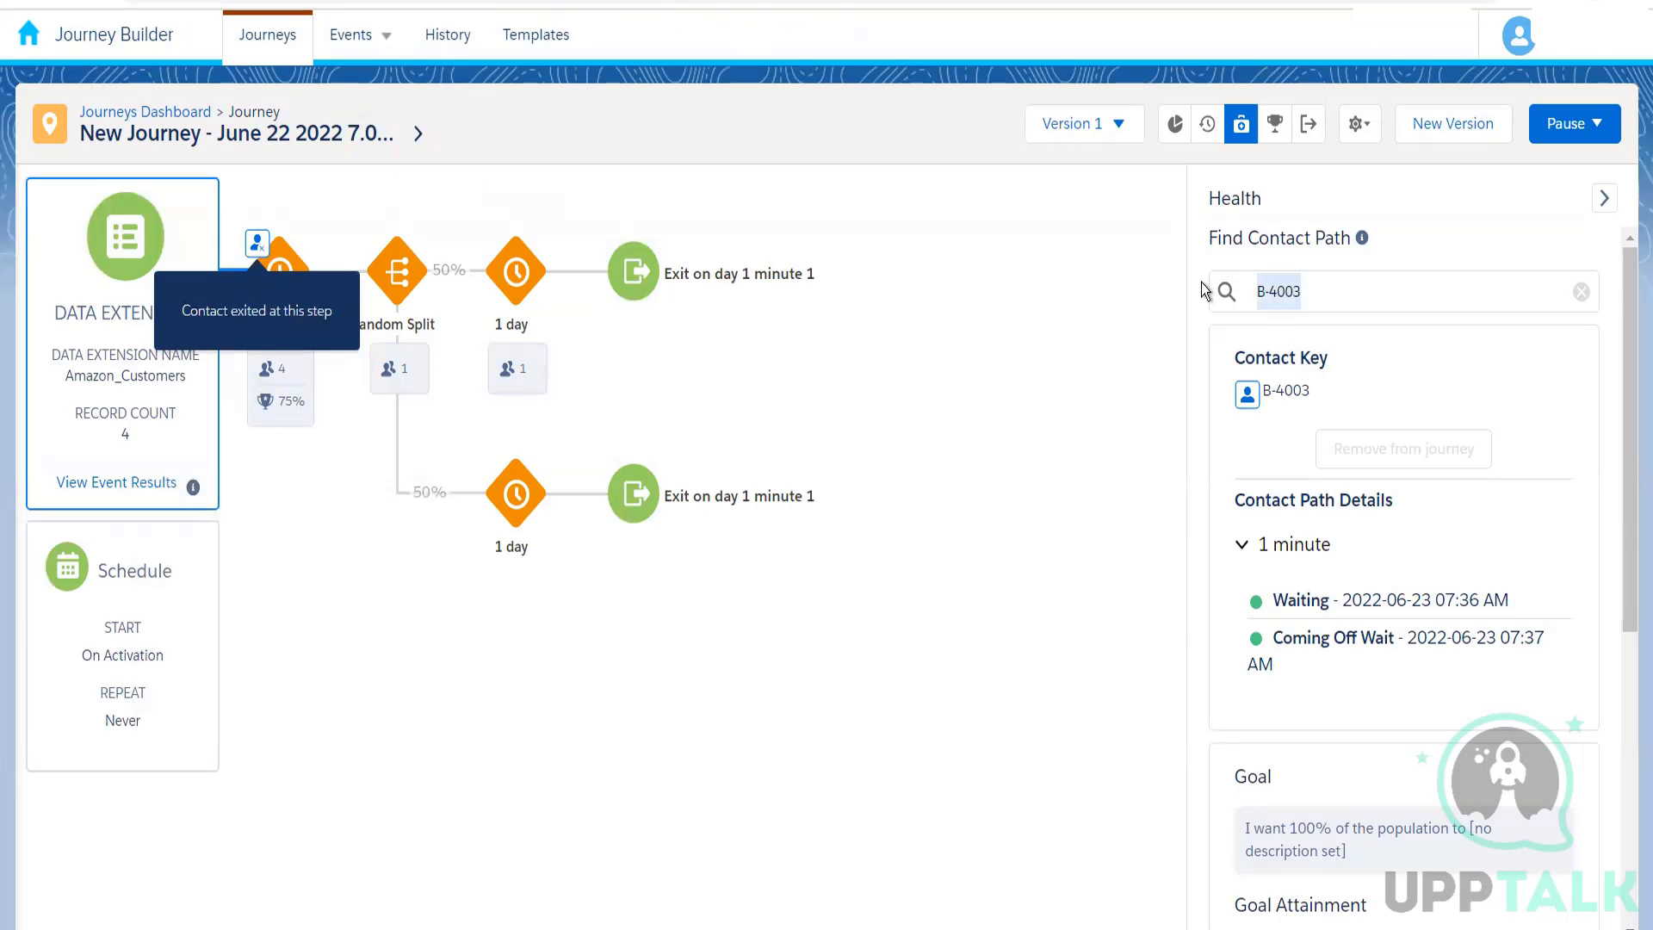
text(B-4005)
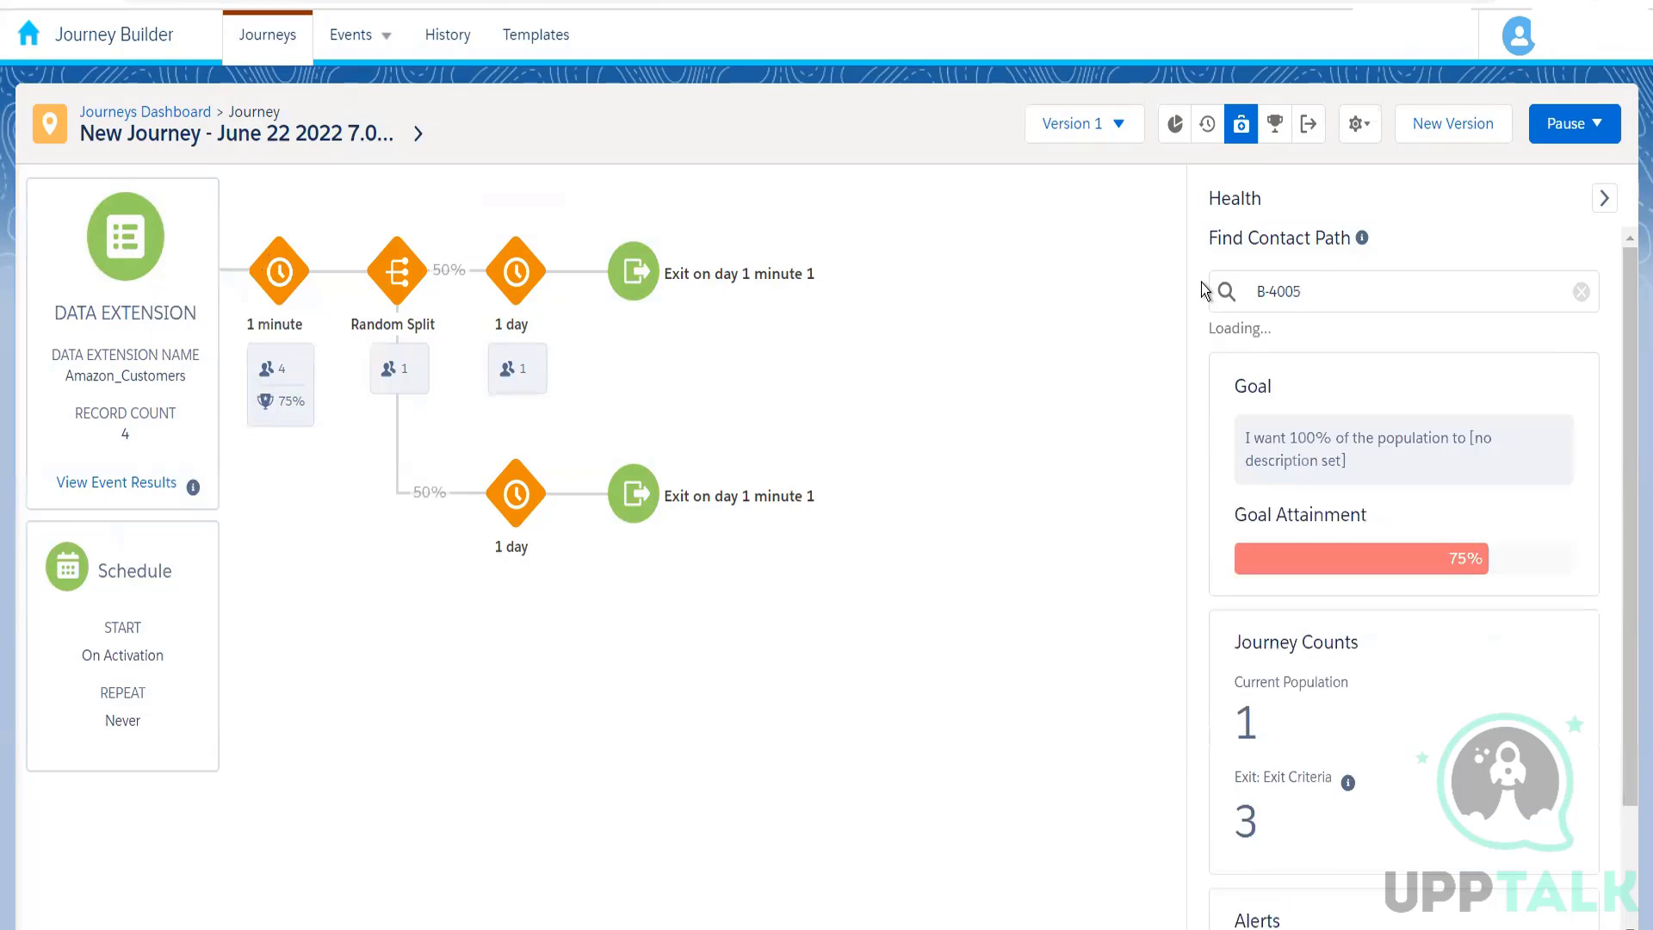
key(BackSpace)
key(BackSpace)
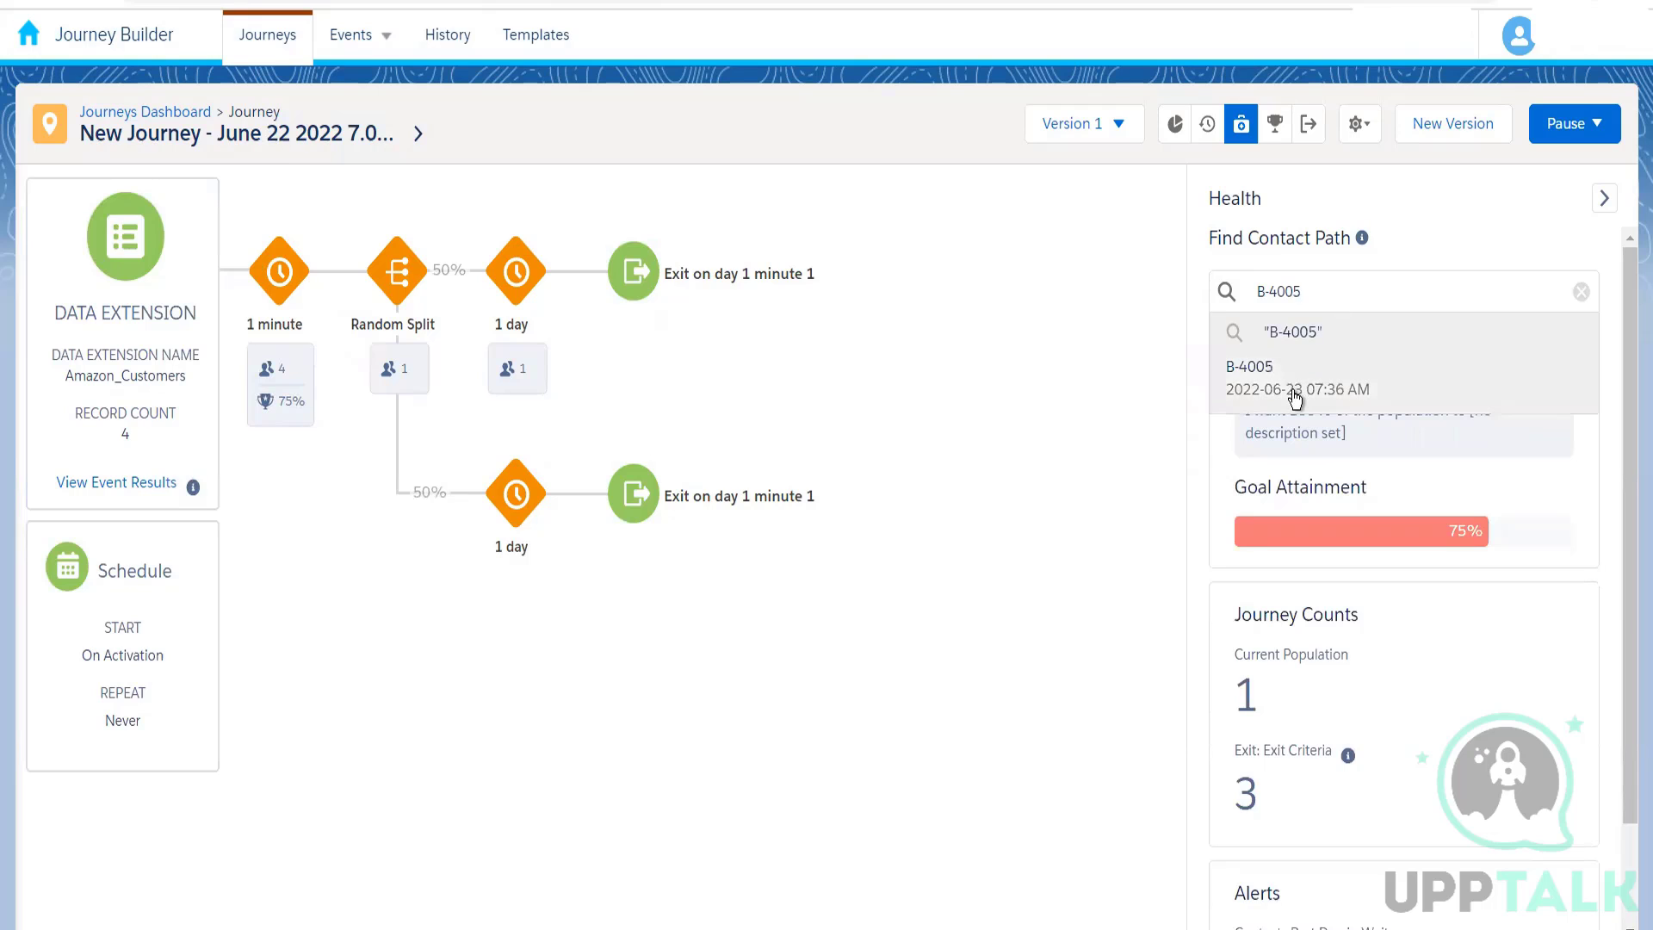
click(1294, 396)
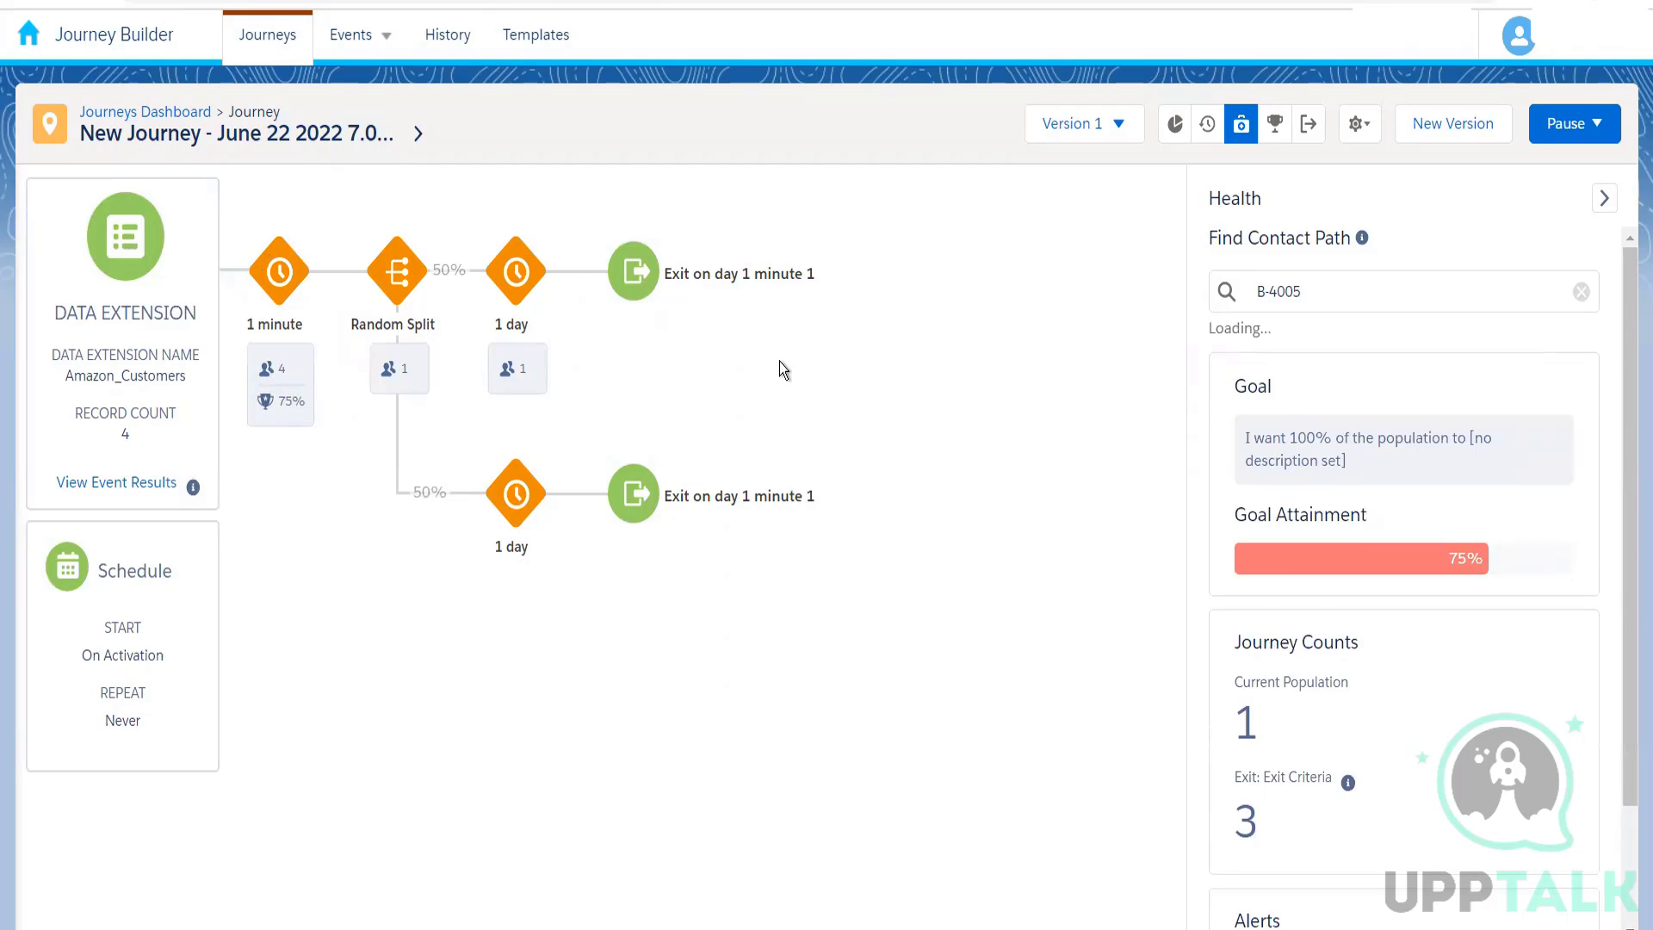
click(293, 400)
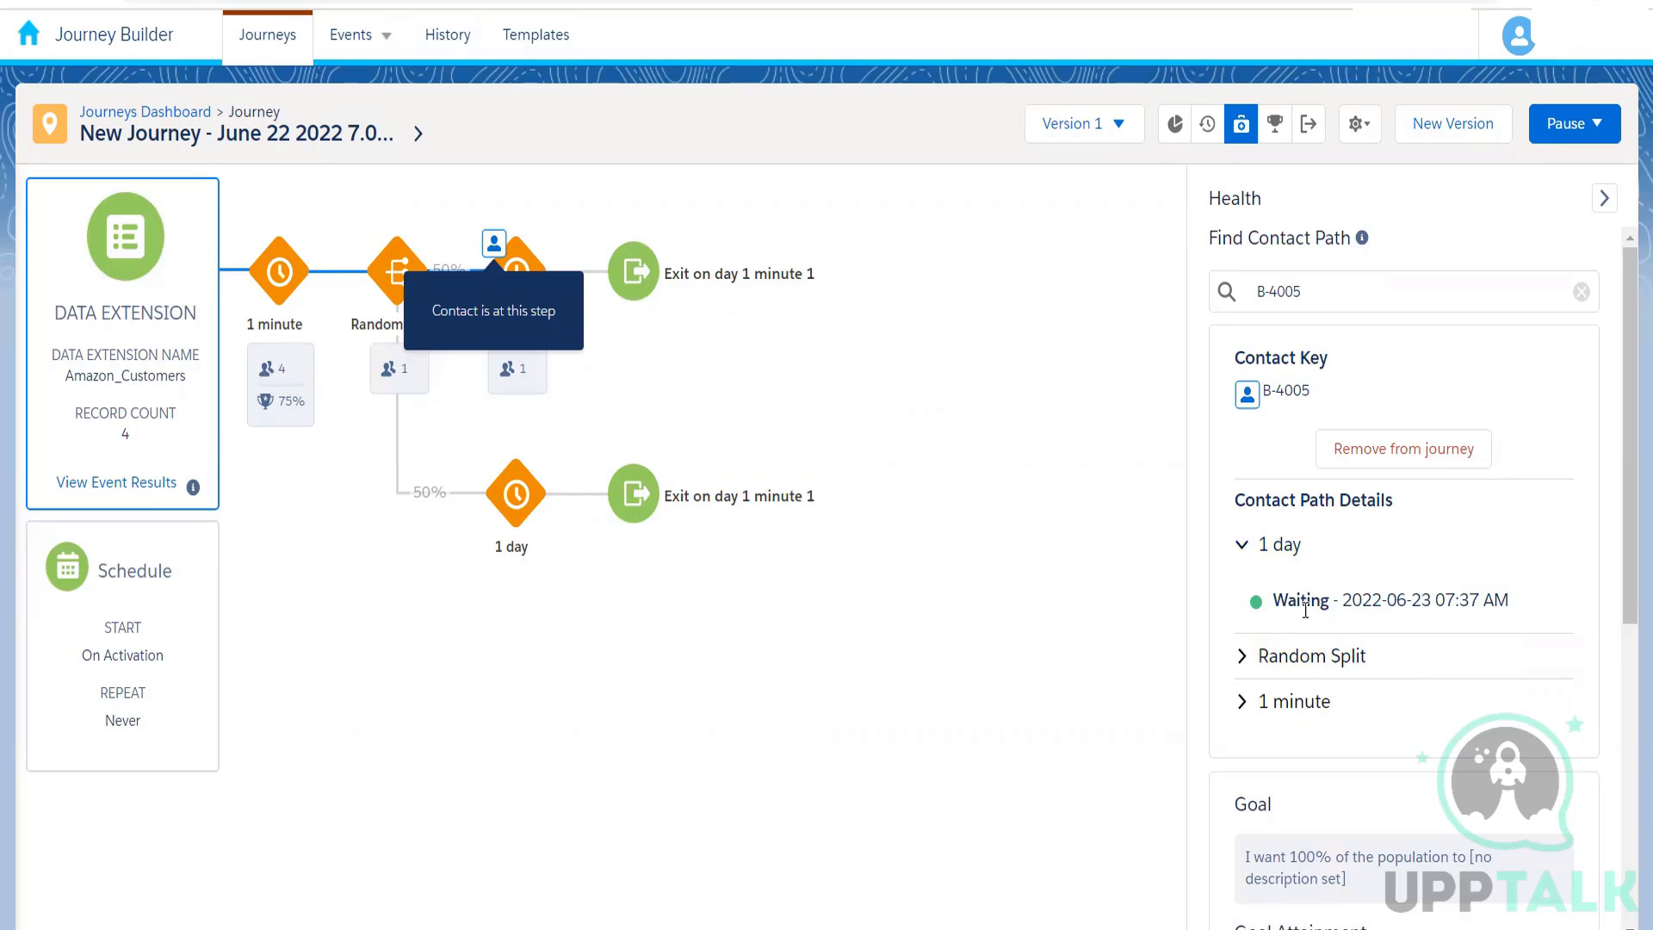
click(1252, 709)
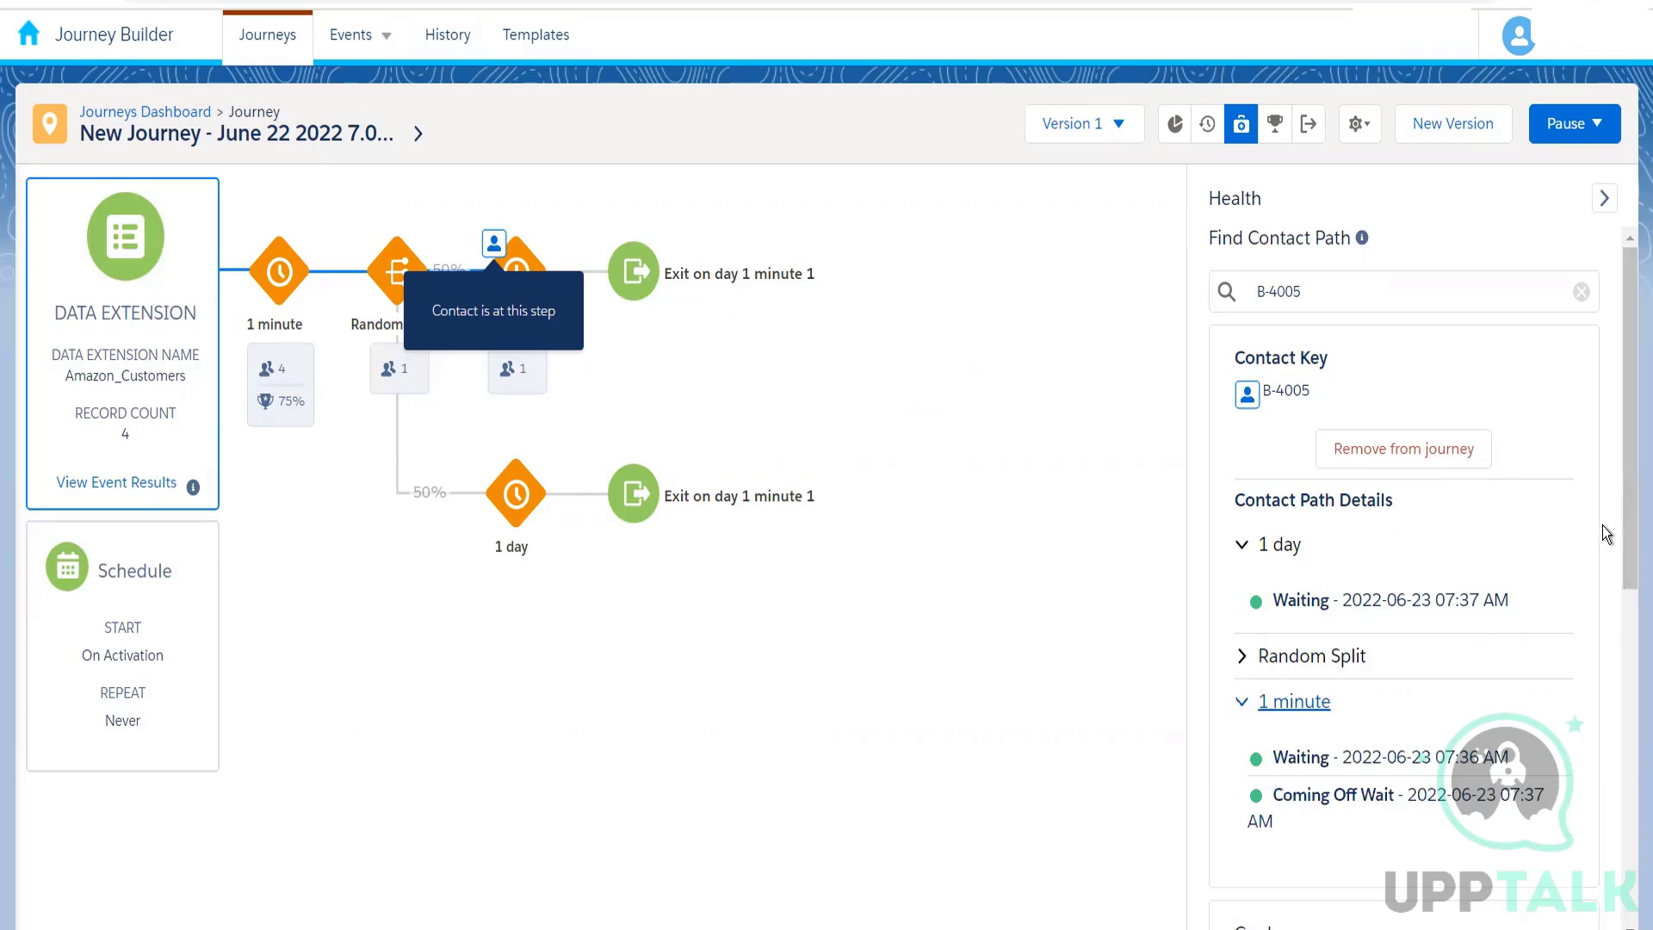
Step: Clear the contact path search and examine the goal attainment, journey counts and past-due alerts in the Health view before closing it
drag(1627, 555, 1630, 593)
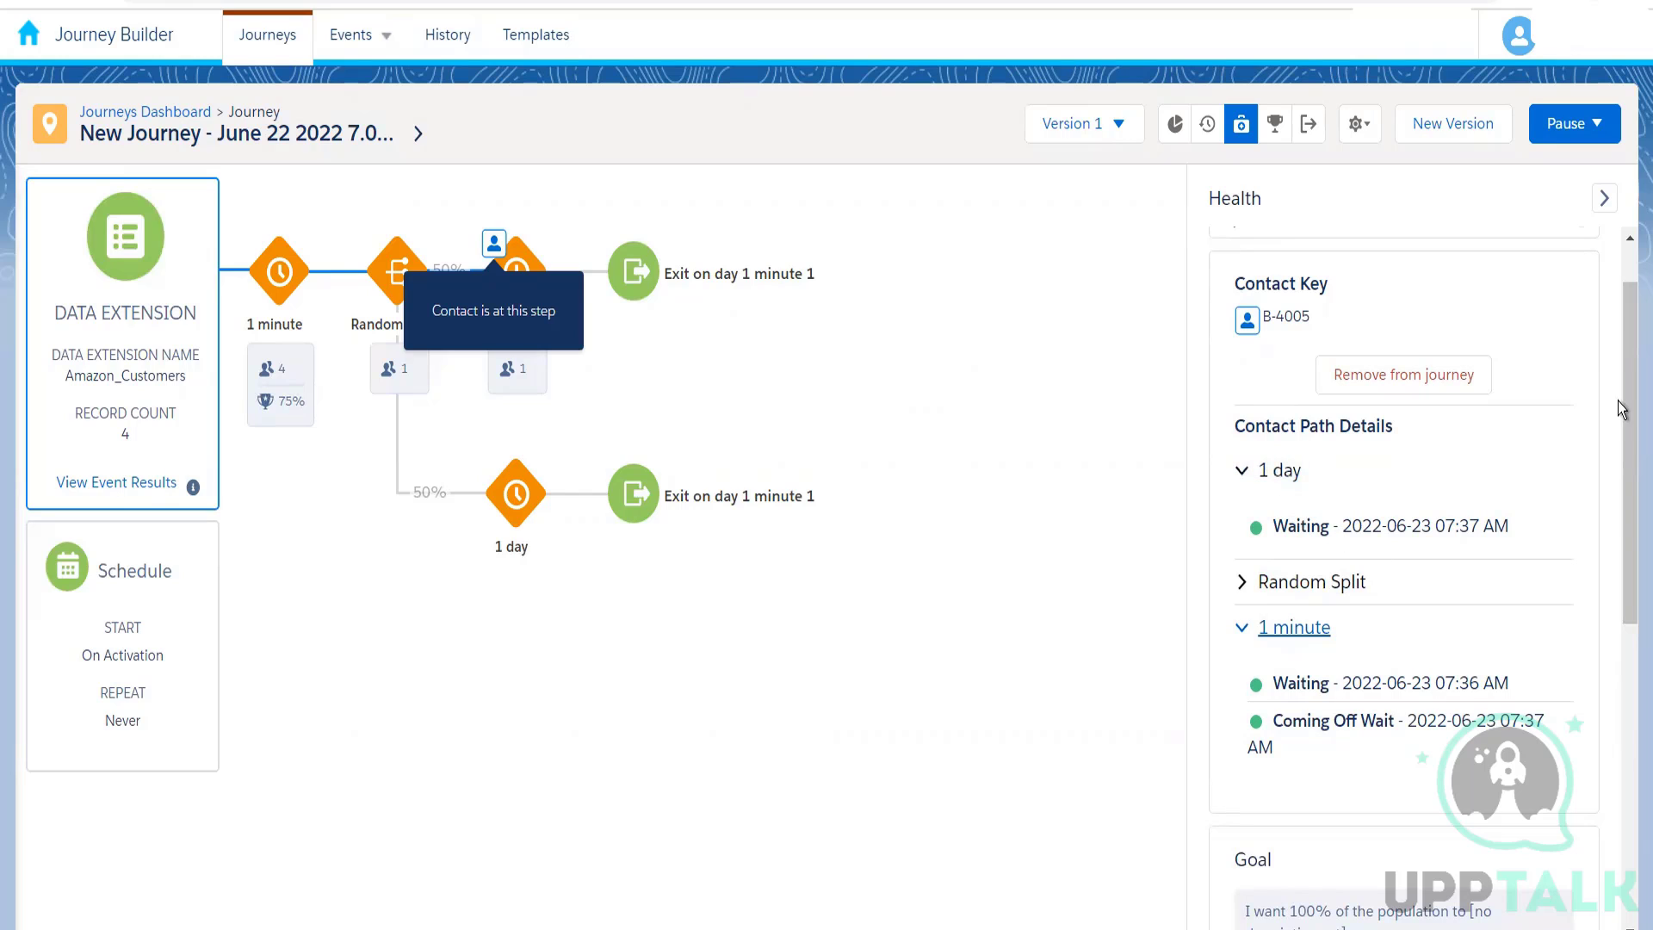
scroll(1622, 411, up, 1)
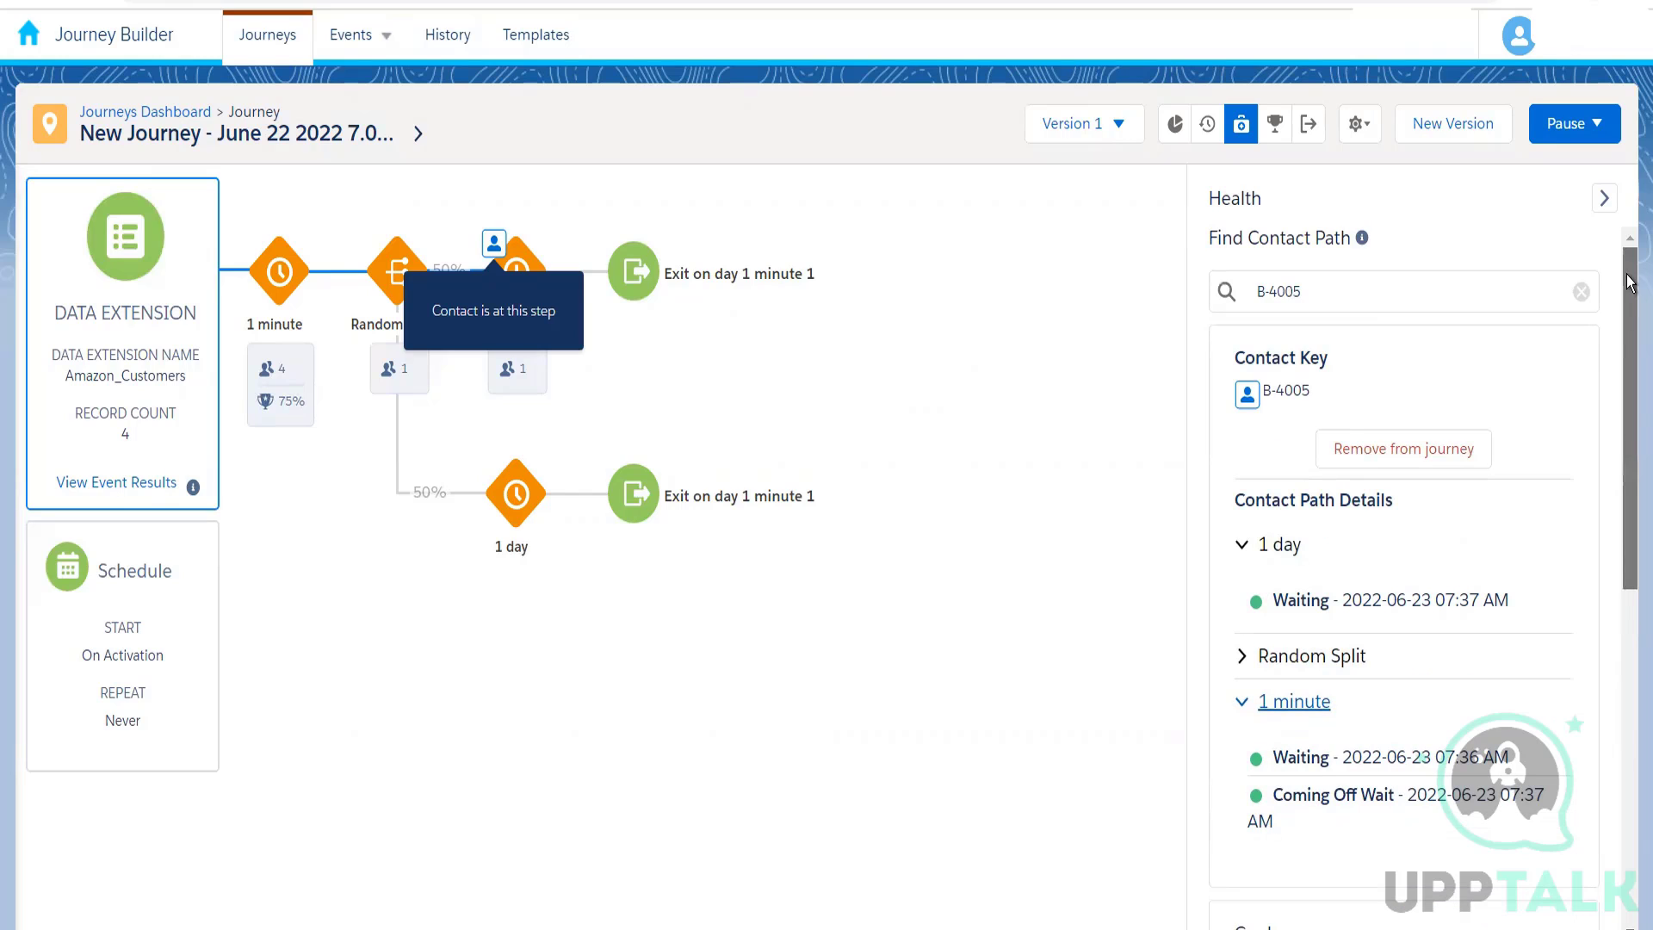
click(1582, 293)
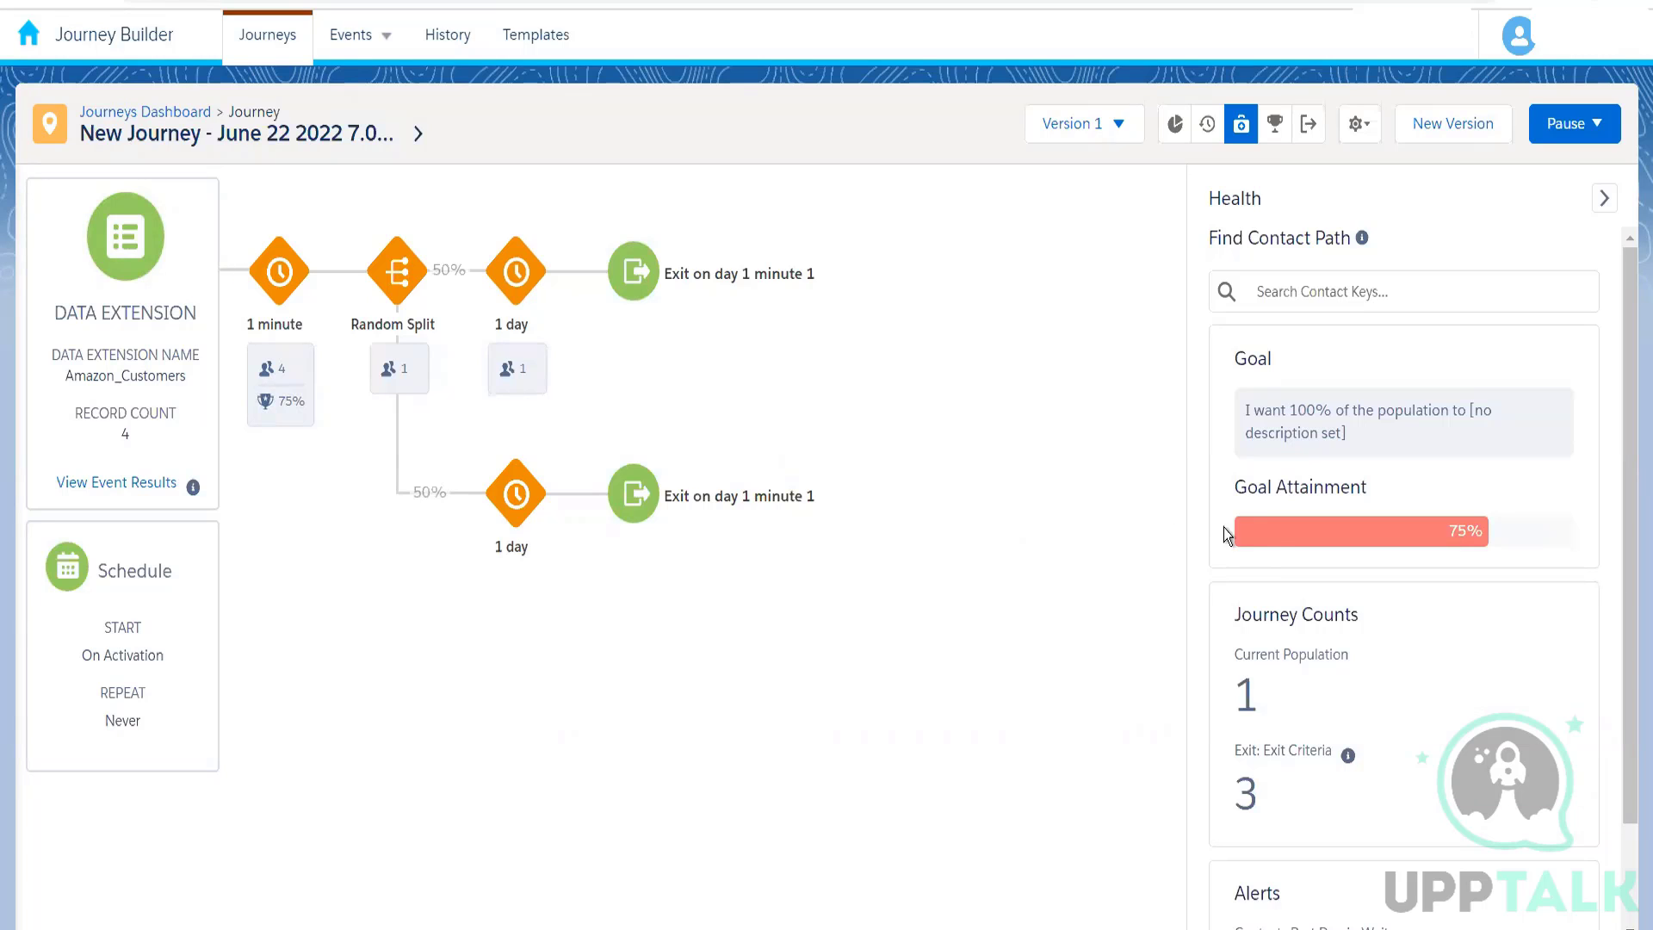
mouse_move(1271, 534)
scroll(1622, 688, down, 2)
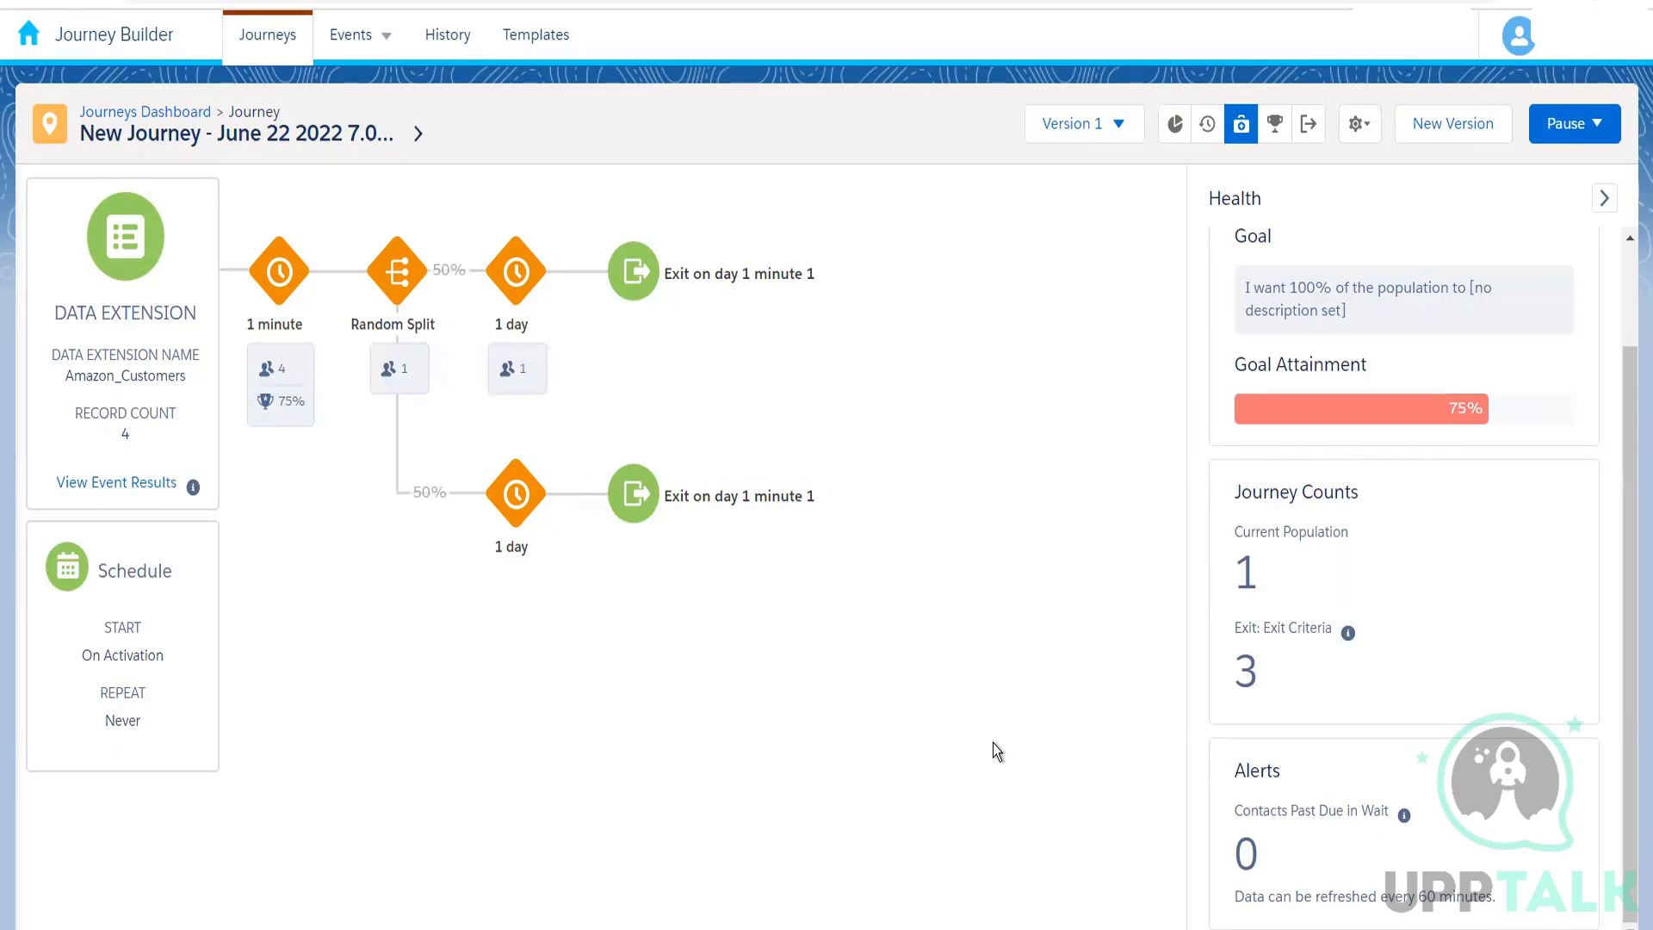
click(487, 545)
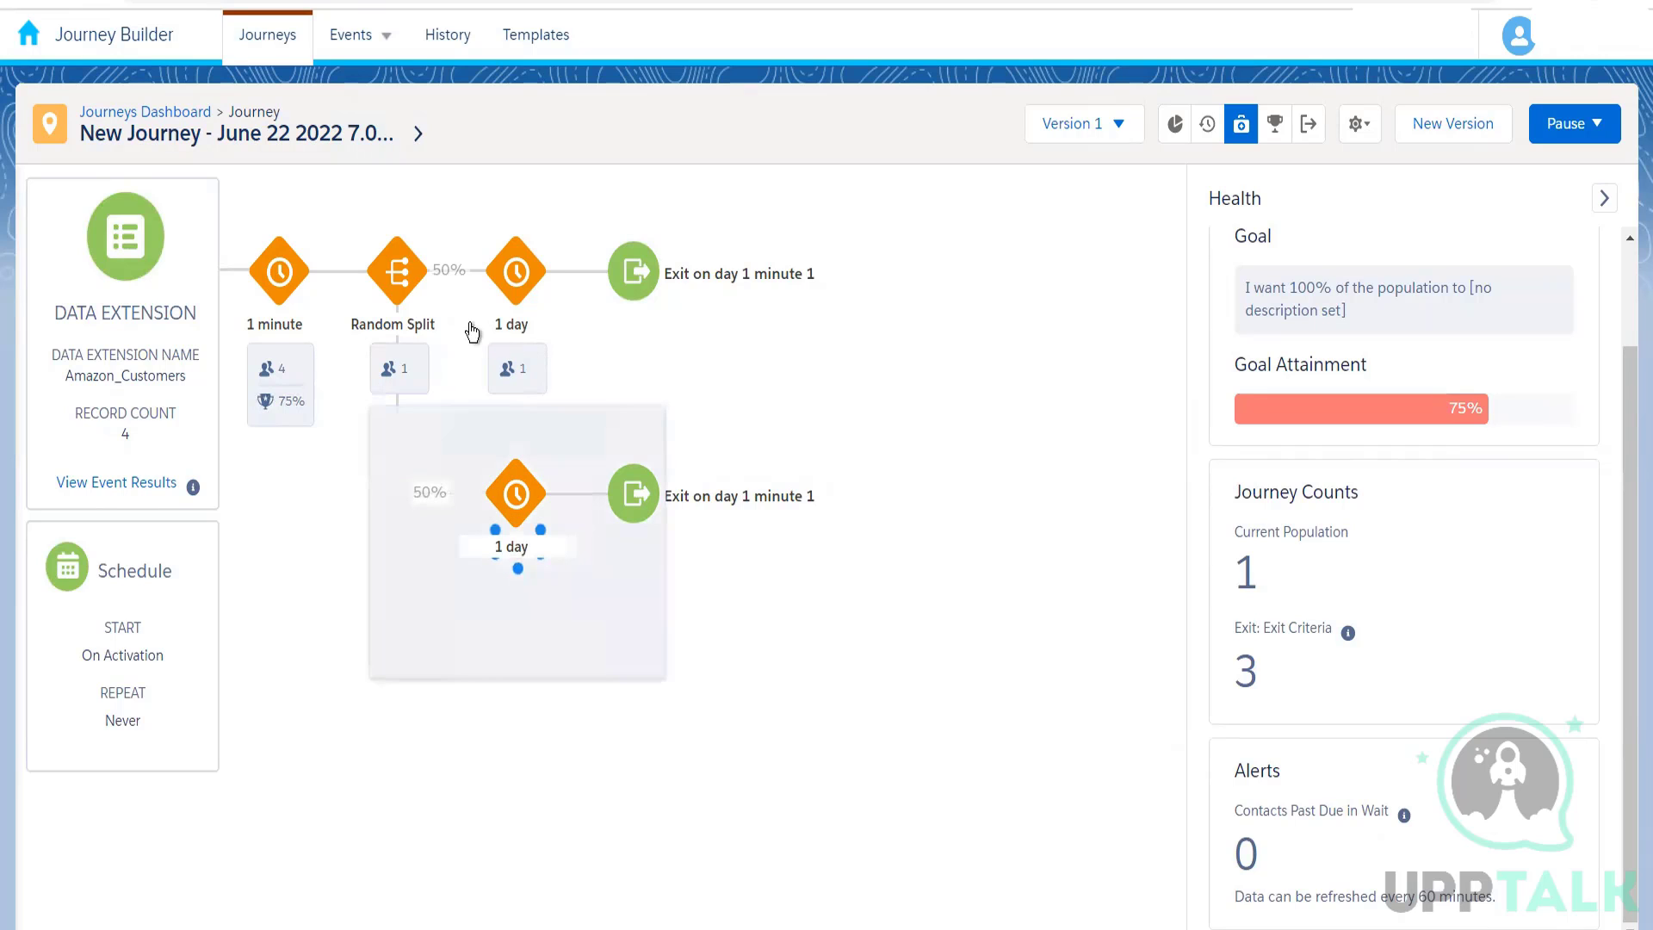
click(828, 374)
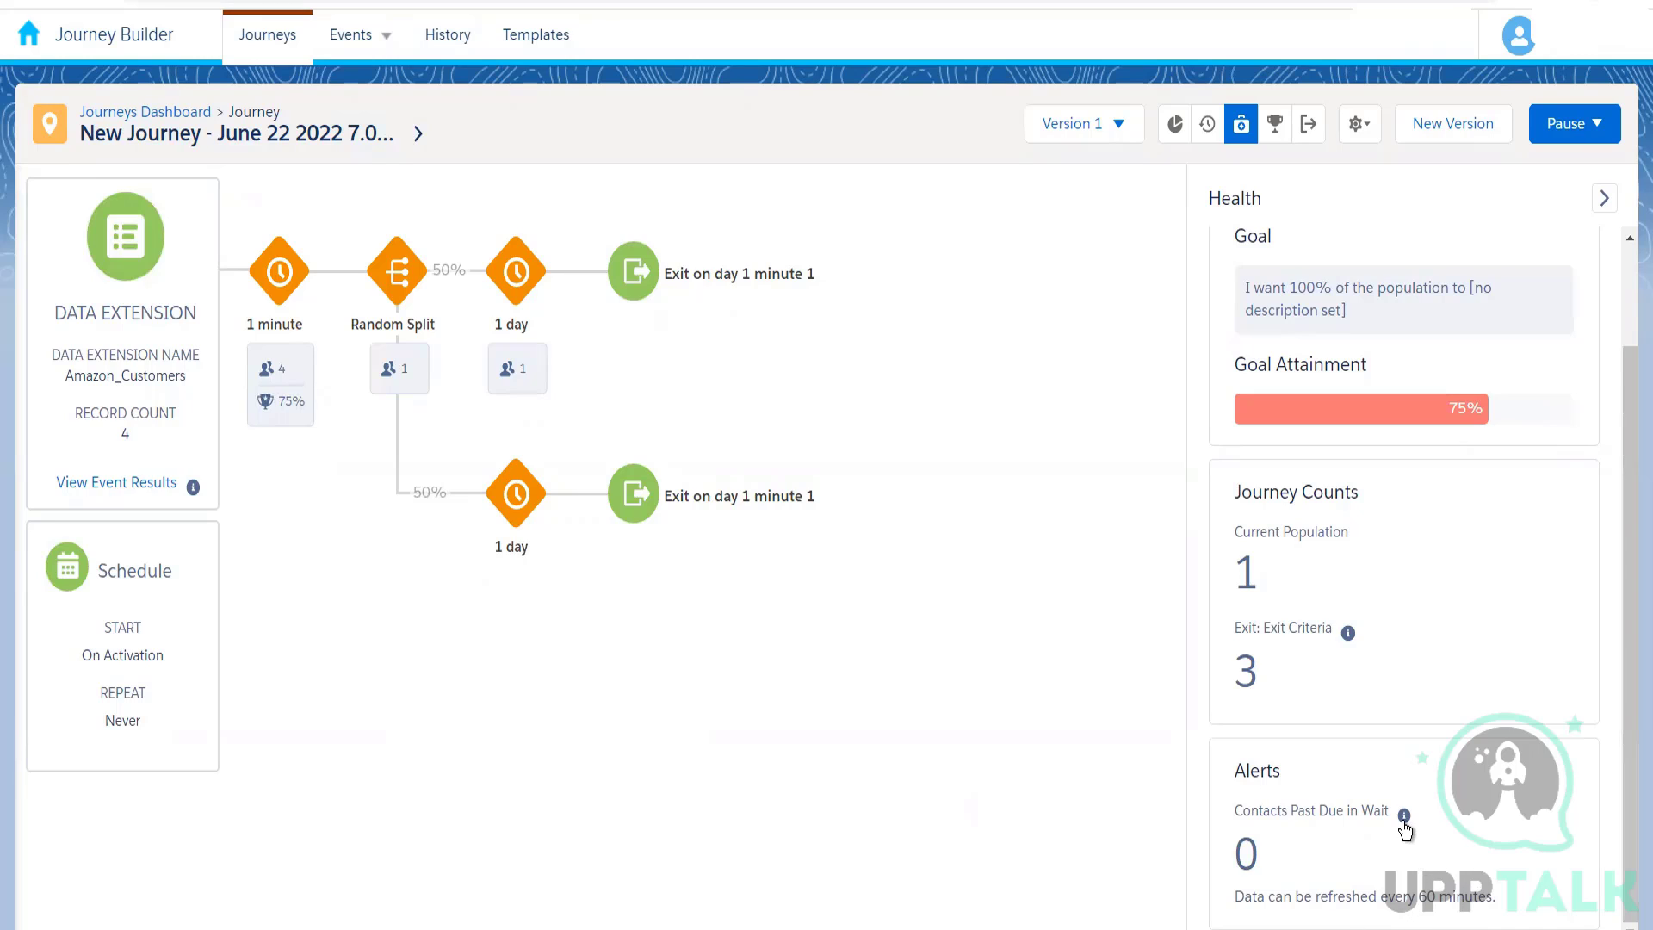
mouse_move(1403, 822)
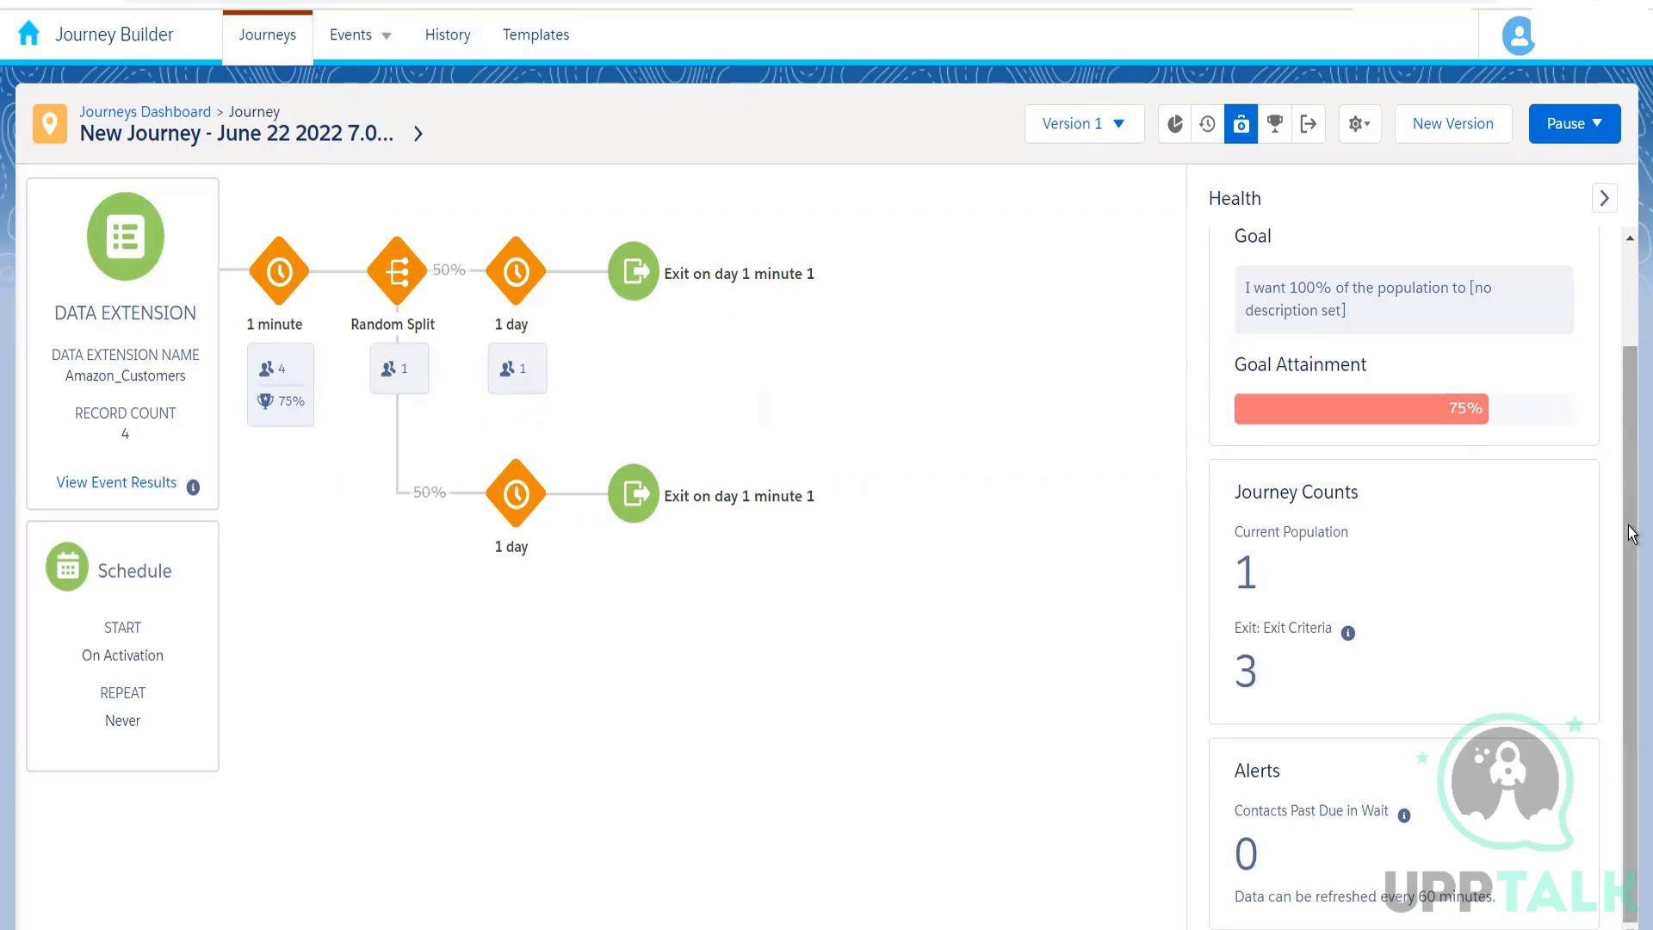
drag(1632, 533, 1629, 191)
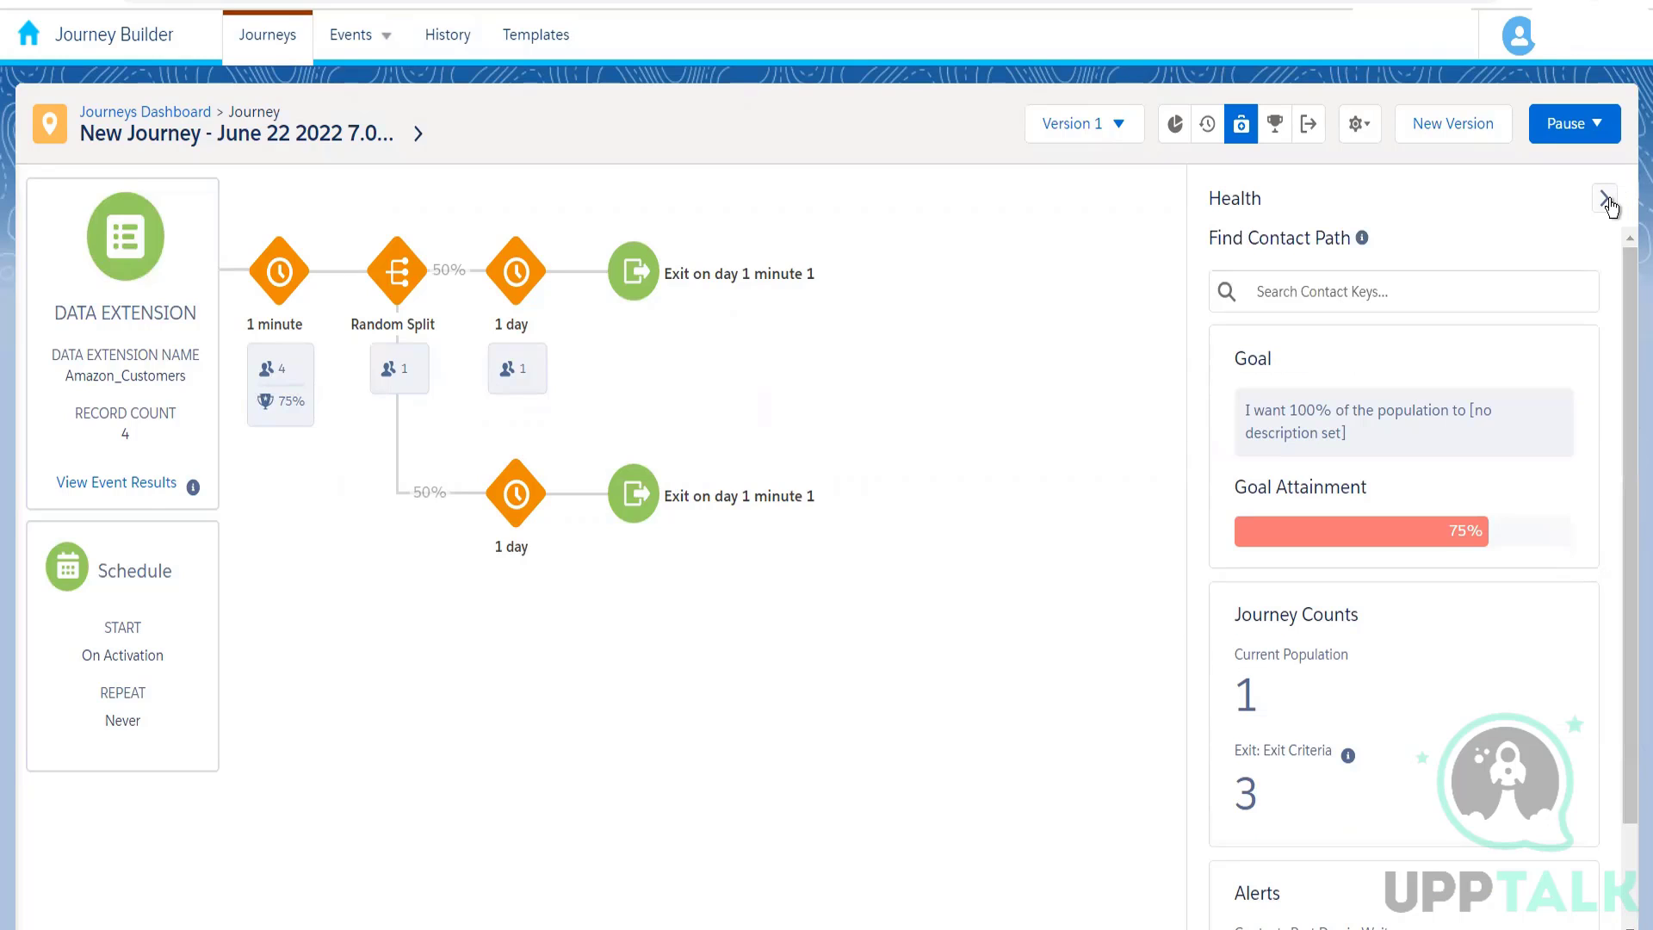
click(1606, 200)
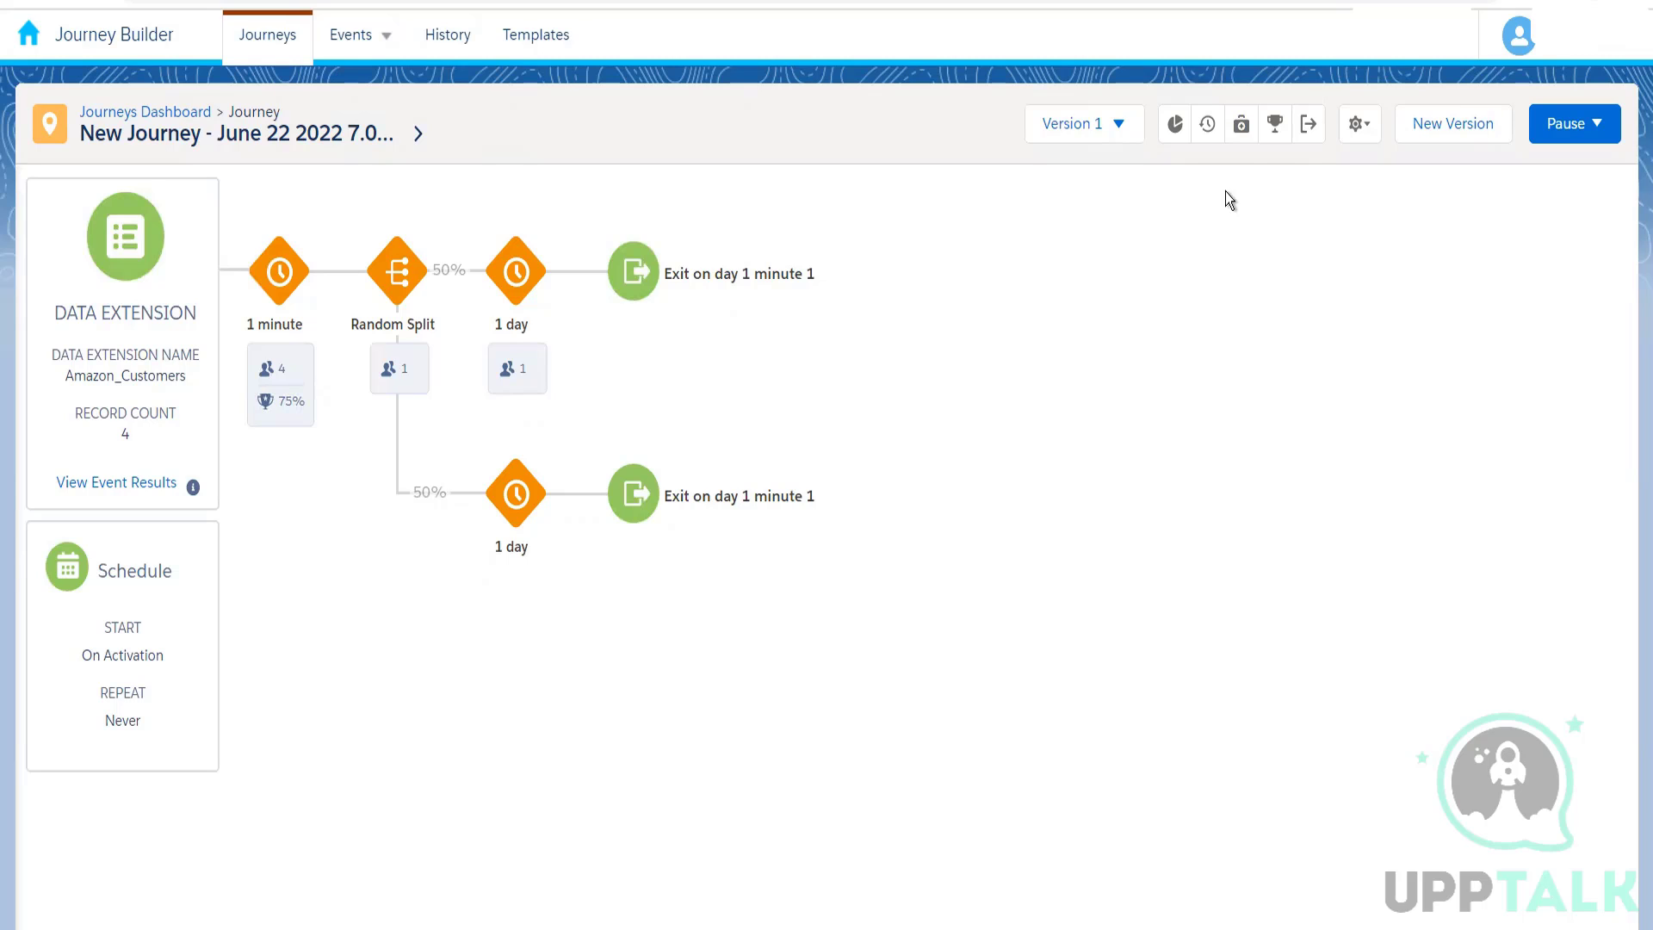
Step: Open the journey's history and browse its contact event records with and without the event filter
click(1209, 129)
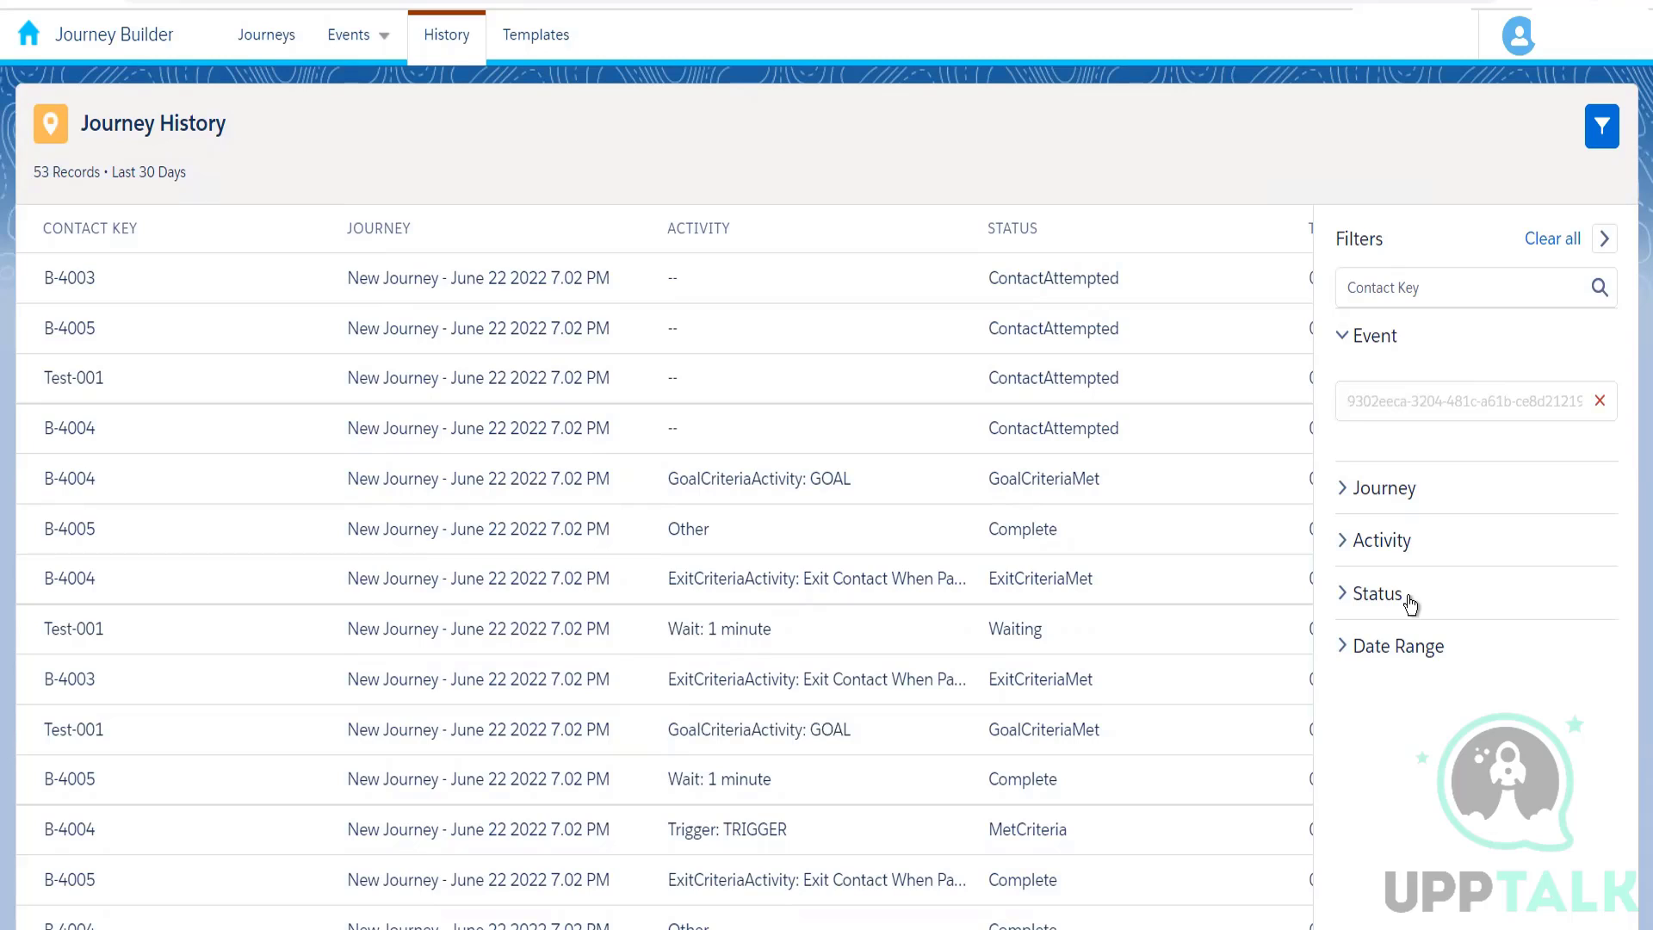
click(1380, 505)
click(1380, 504)
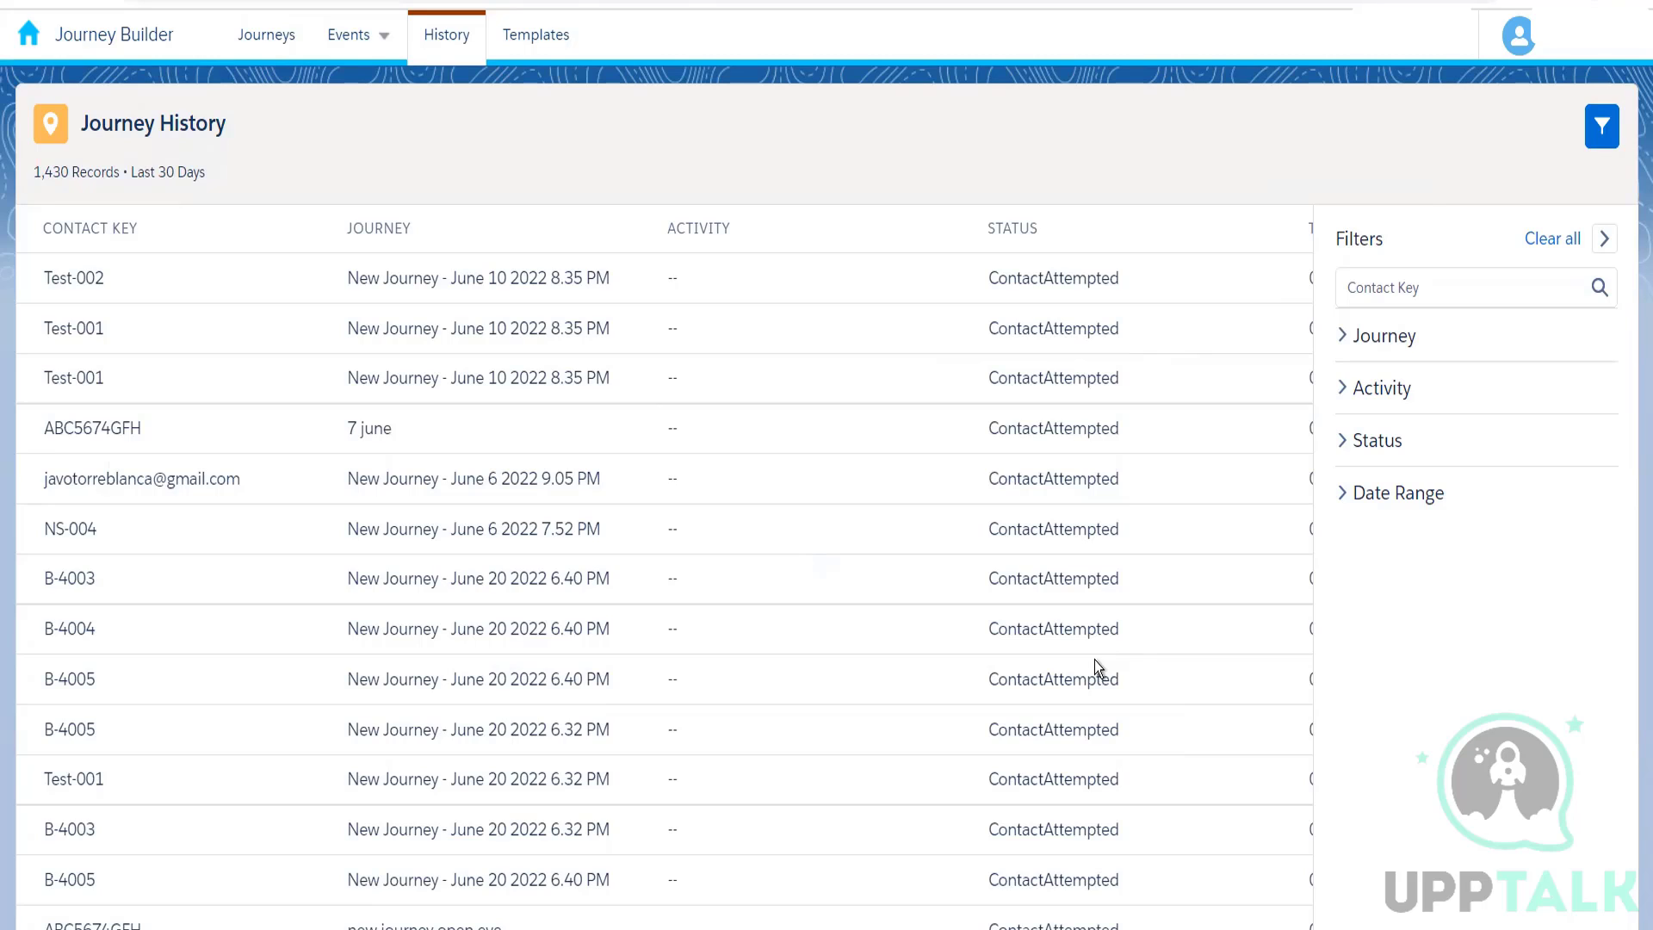
Step: Reopen New Journey - June 22 2022 7.02 PM and examine the exit criteria entries in its journey history
click(274, 39)
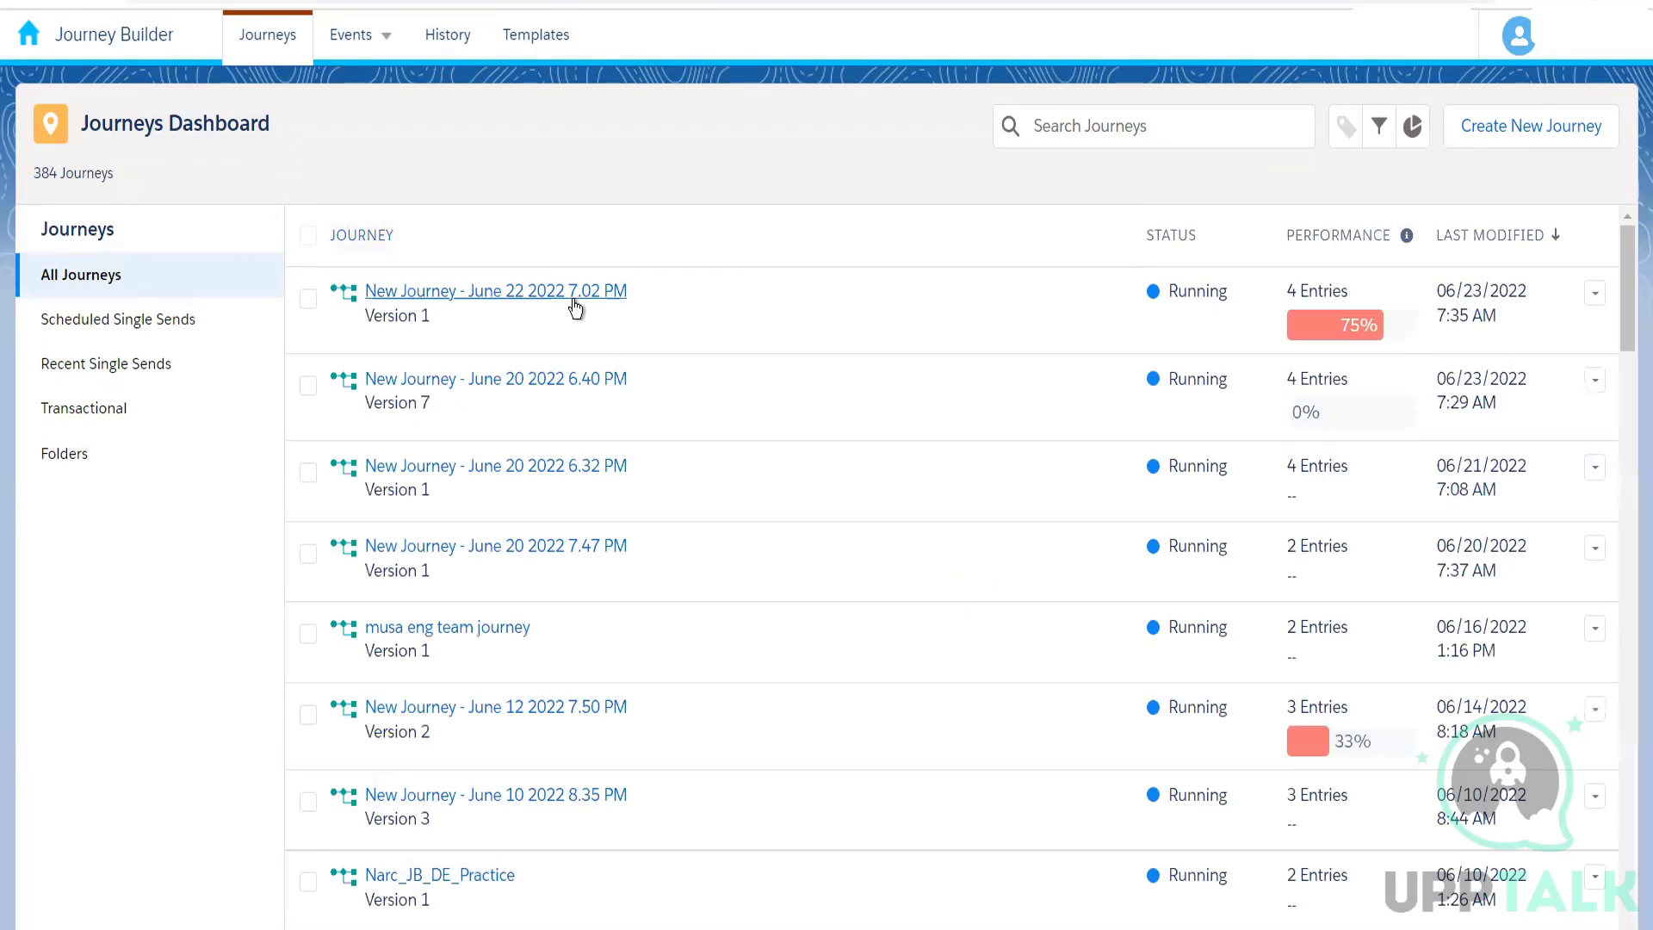
click(574, 298)
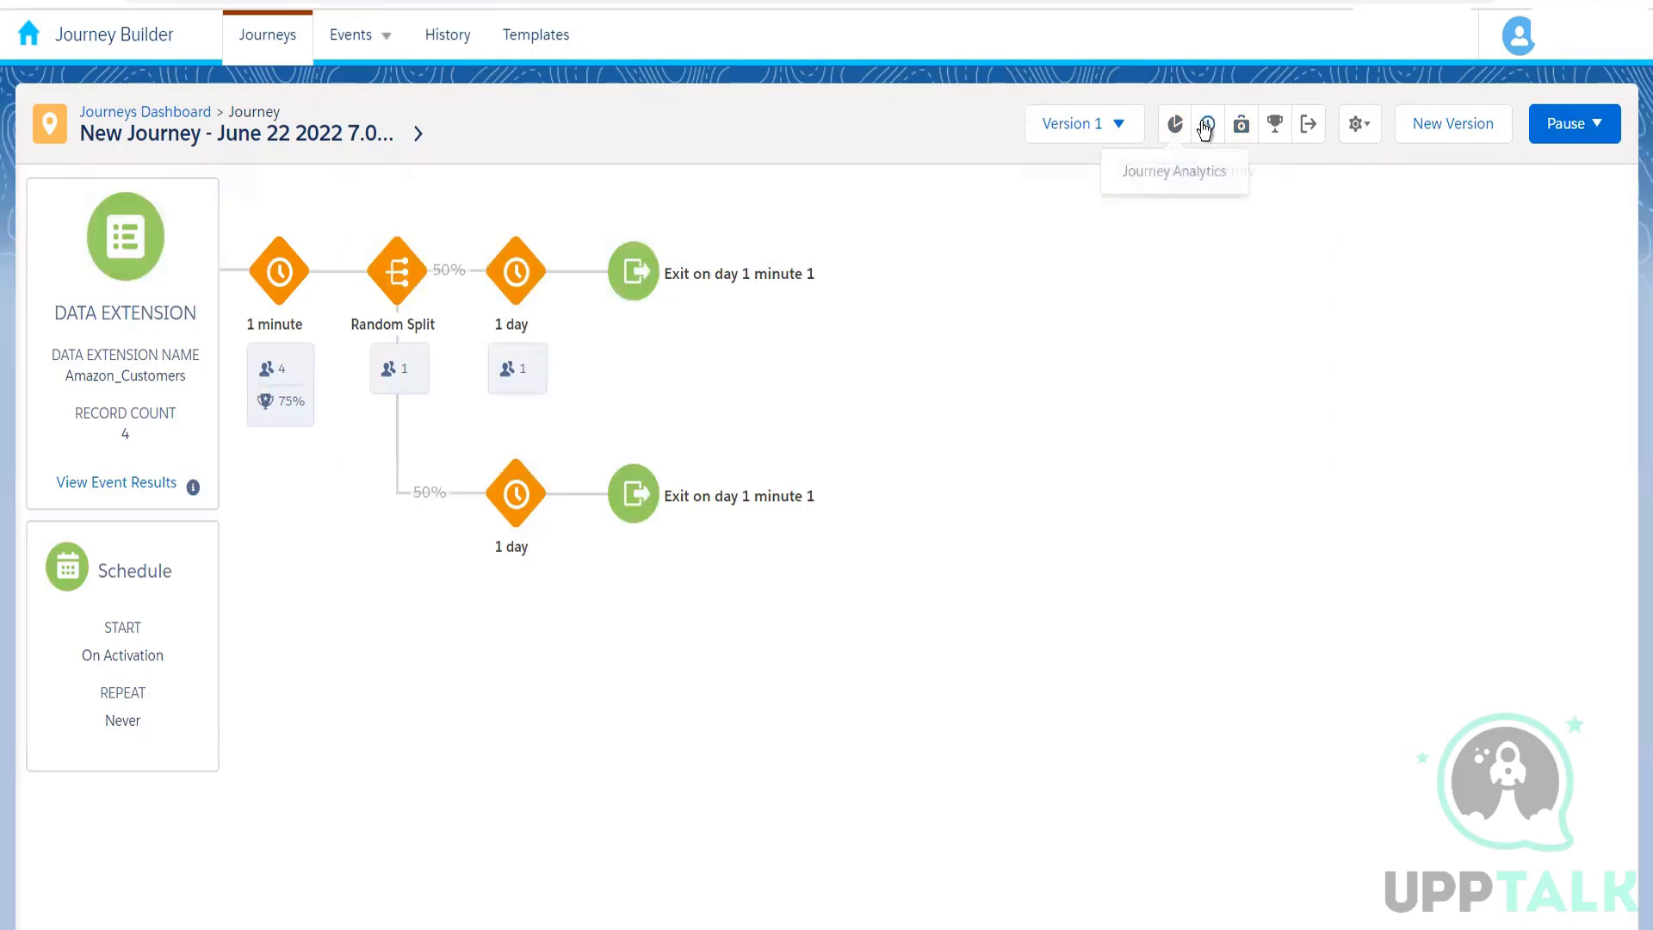
click(1207, 125)
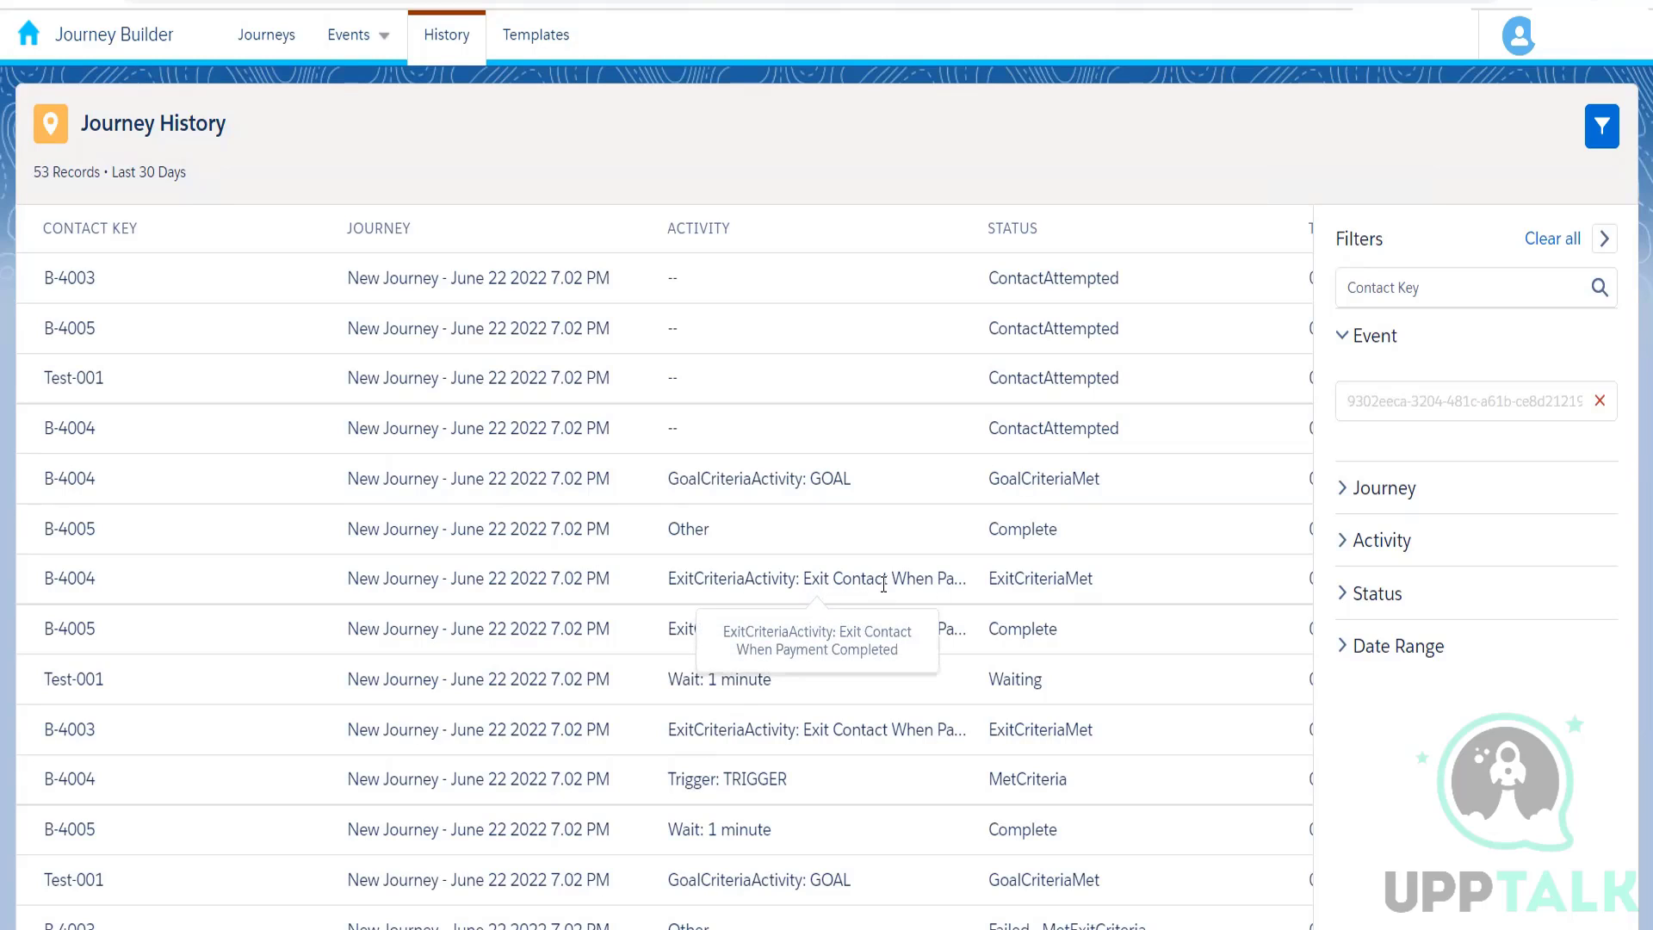
double_click(843, 592)
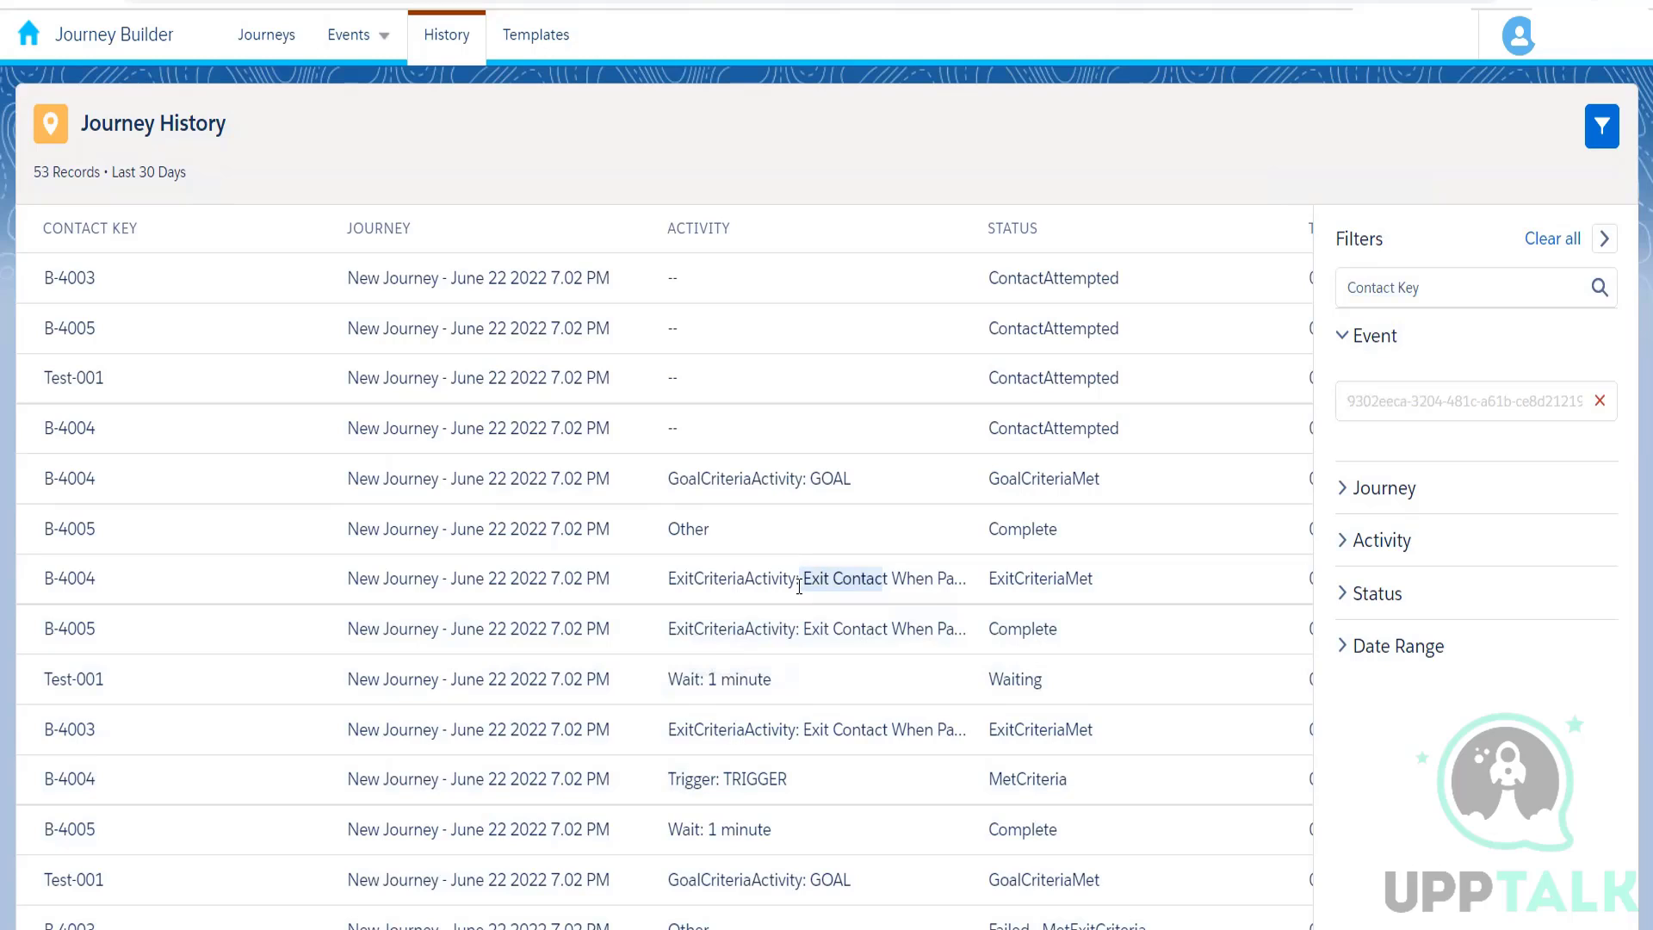
click(818, 585)
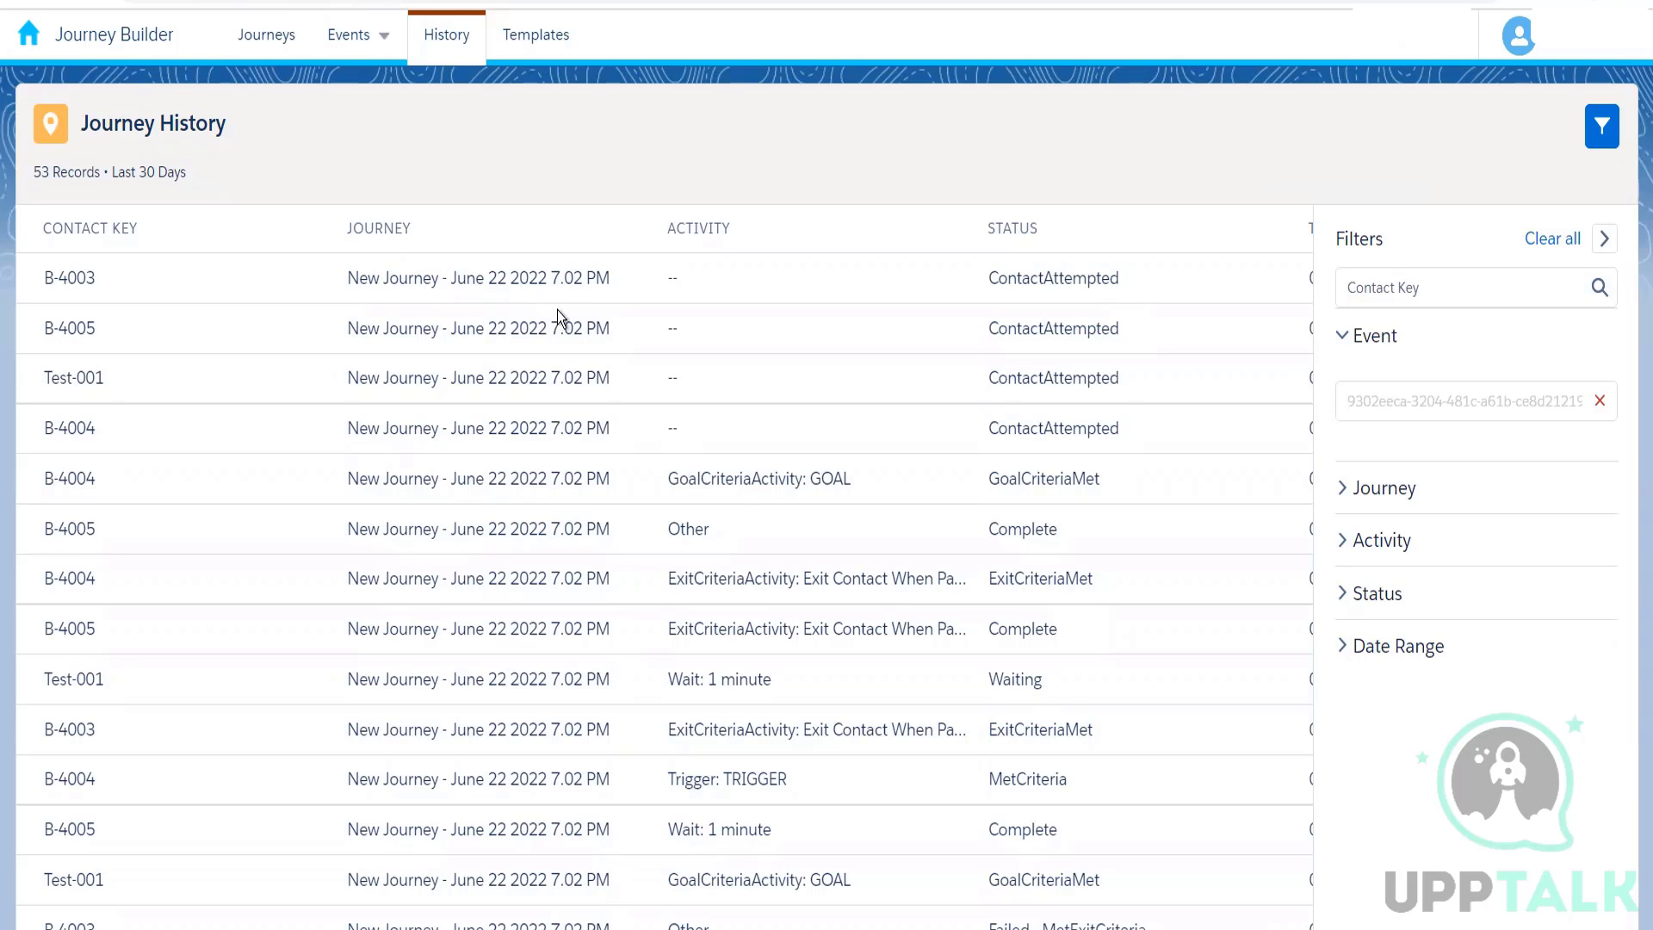
Step: Return to New Journey - June 22 2022 7.02 PM and view the journey settings of version 1
click(285, 48)
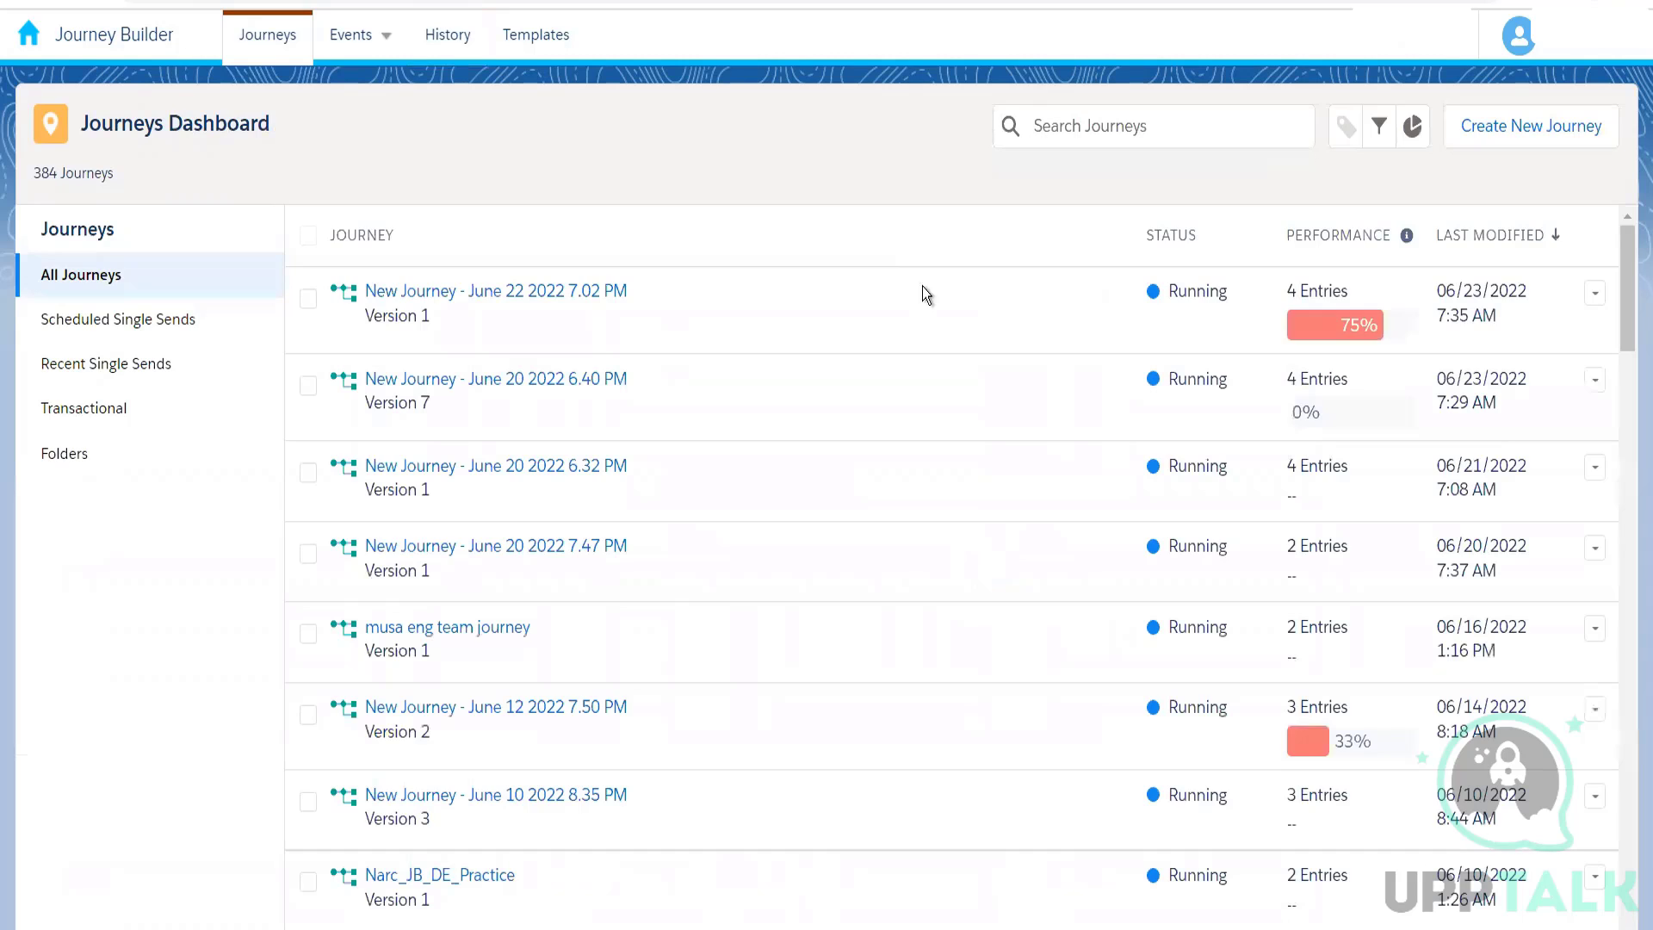
click(582, 292)
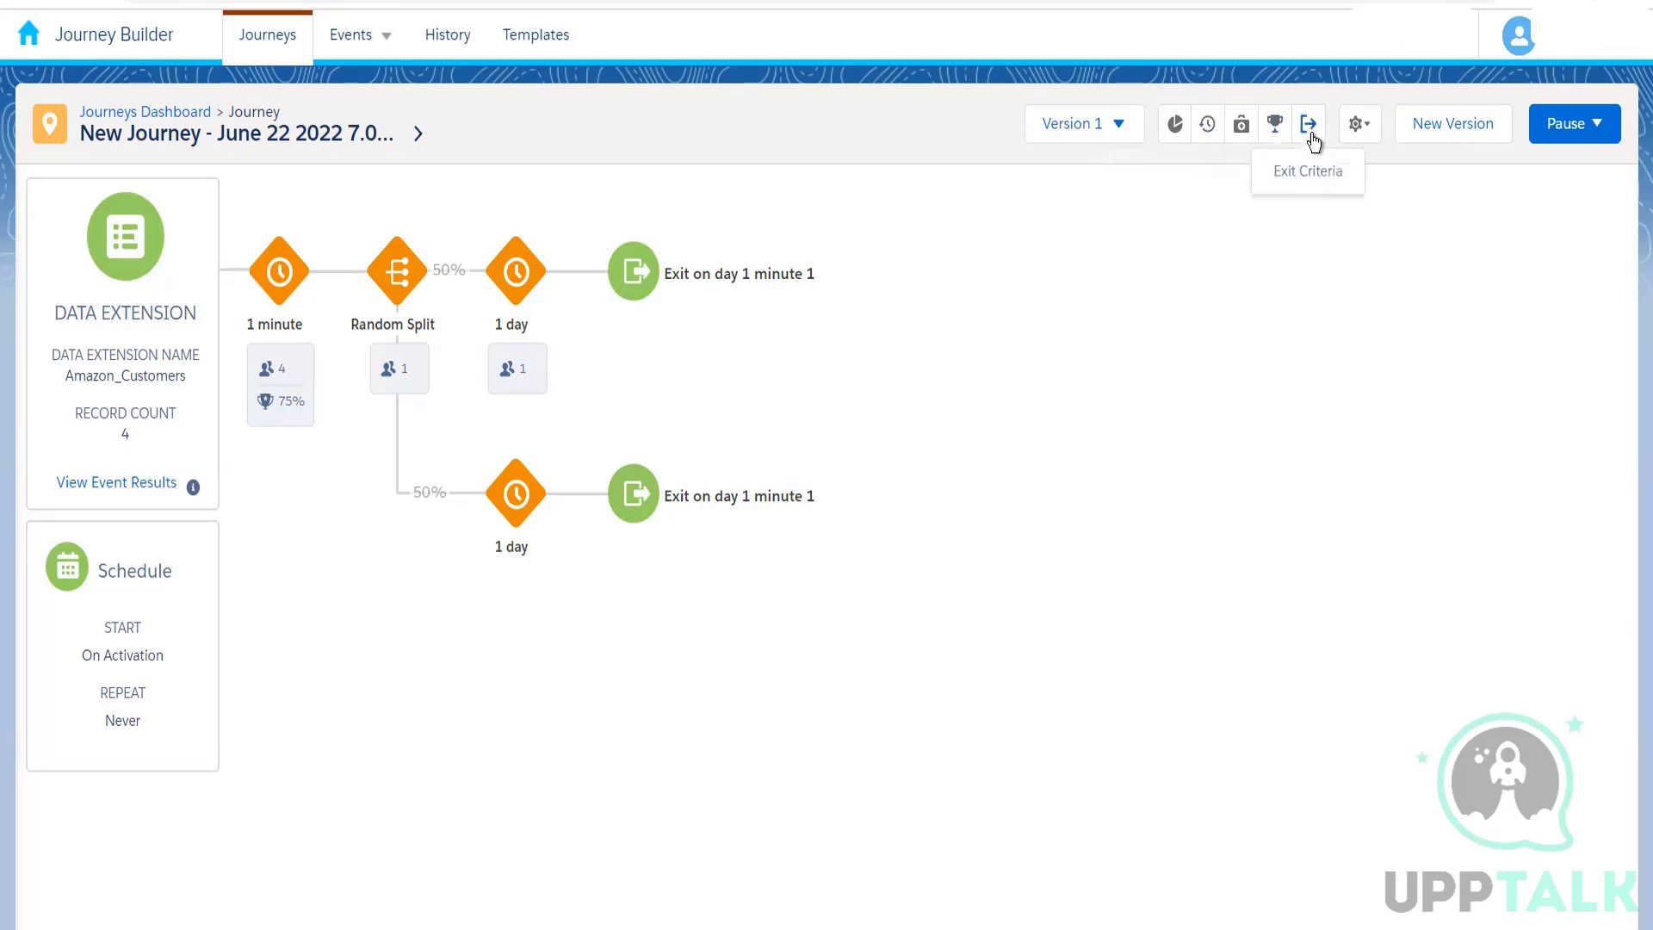
click(1371, 131)
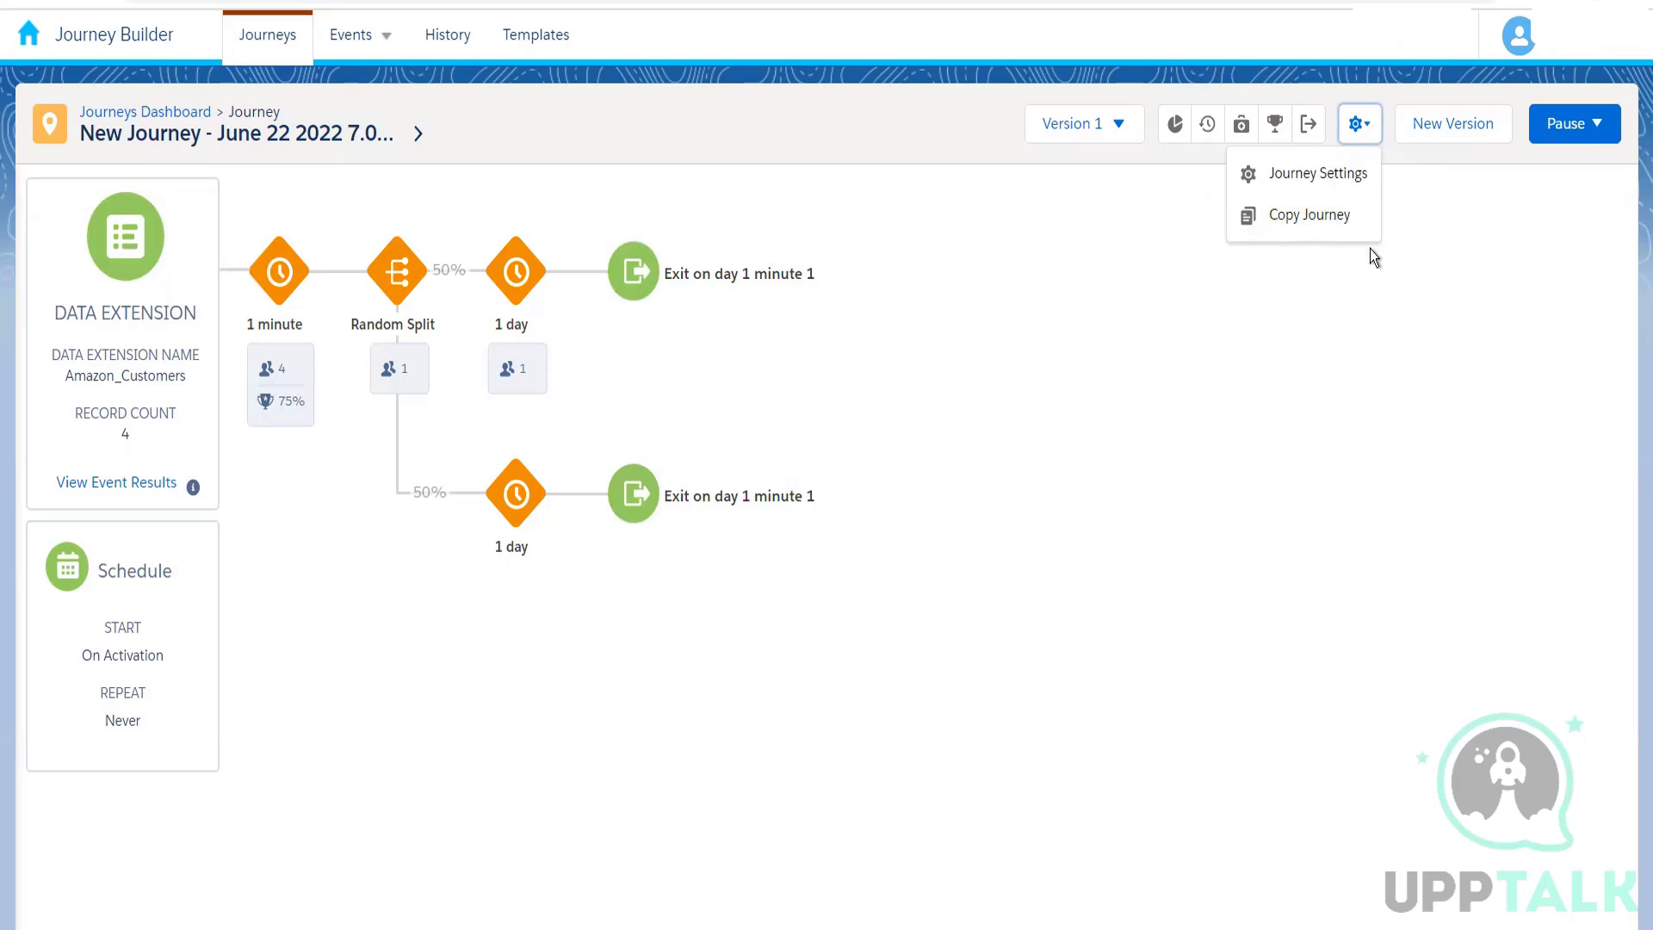
click(1317, 180)
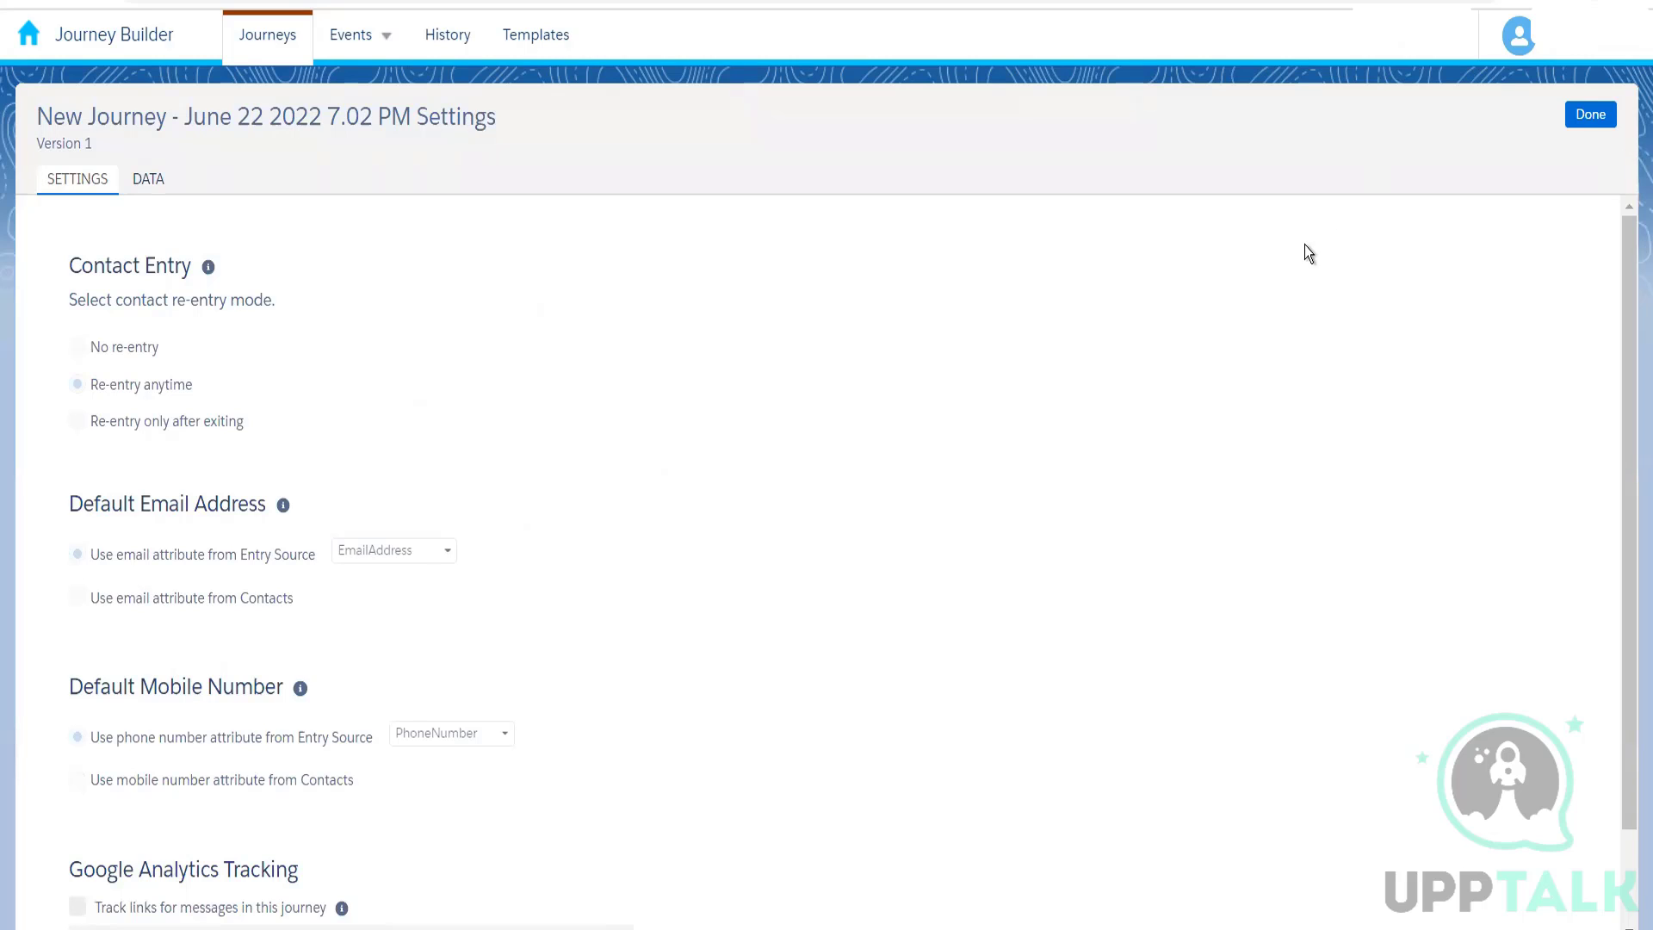
click(1590, 116)
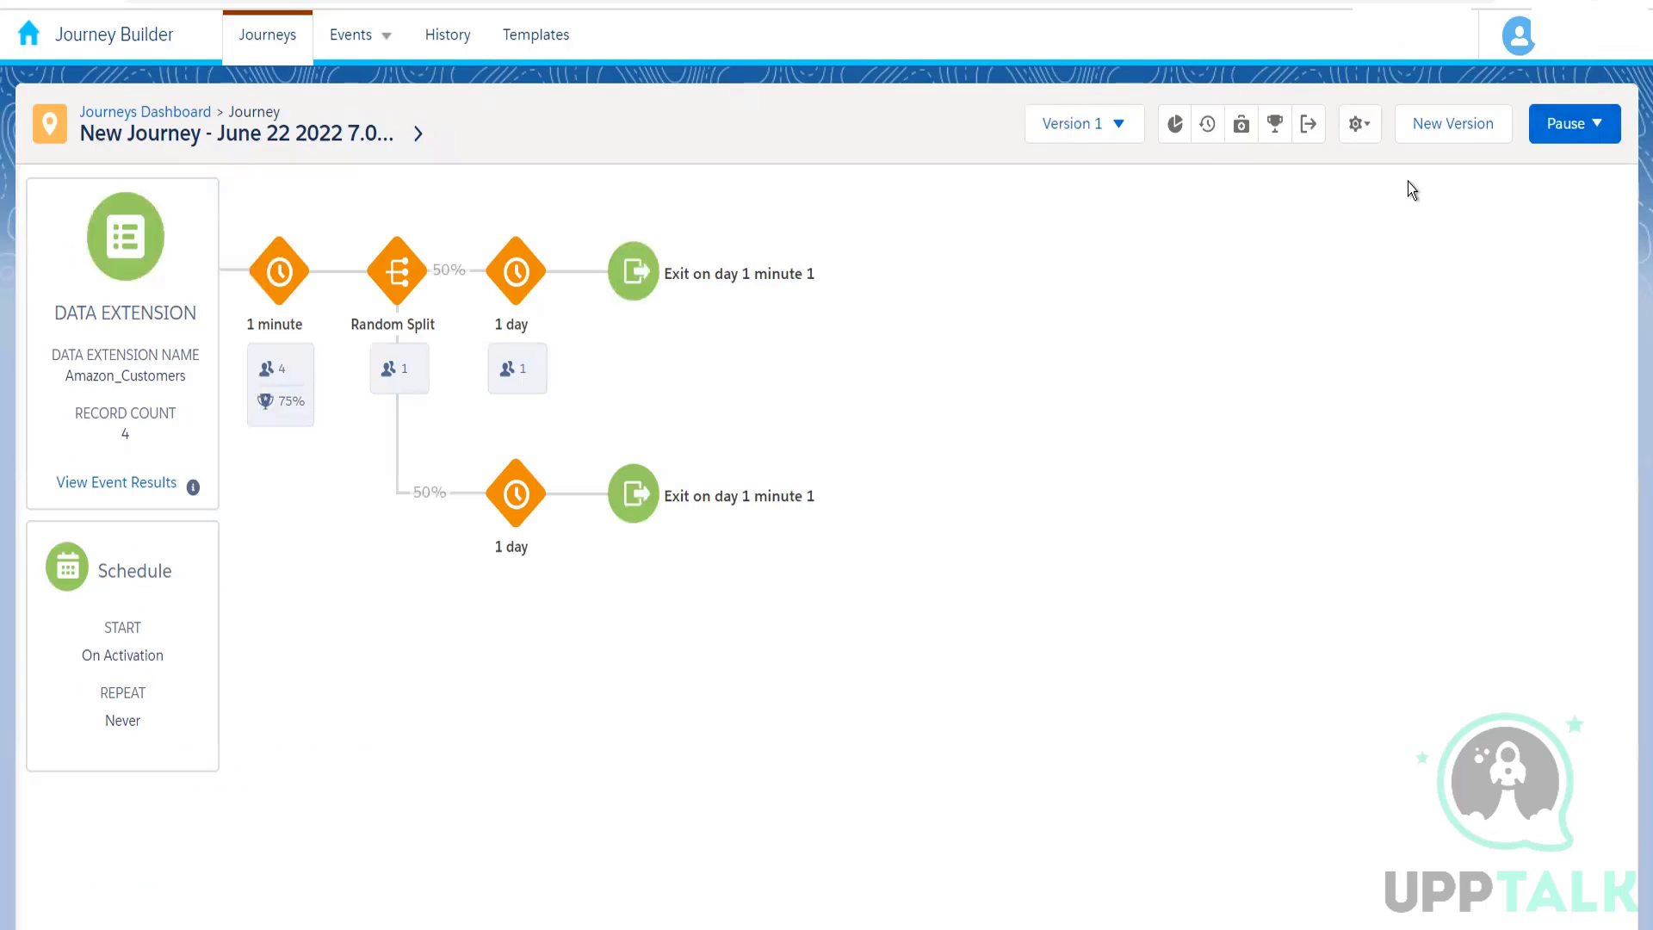
Step: Create a new version of the running journey and review the contact entry and default address options in its journey settings
click(1456, 127)
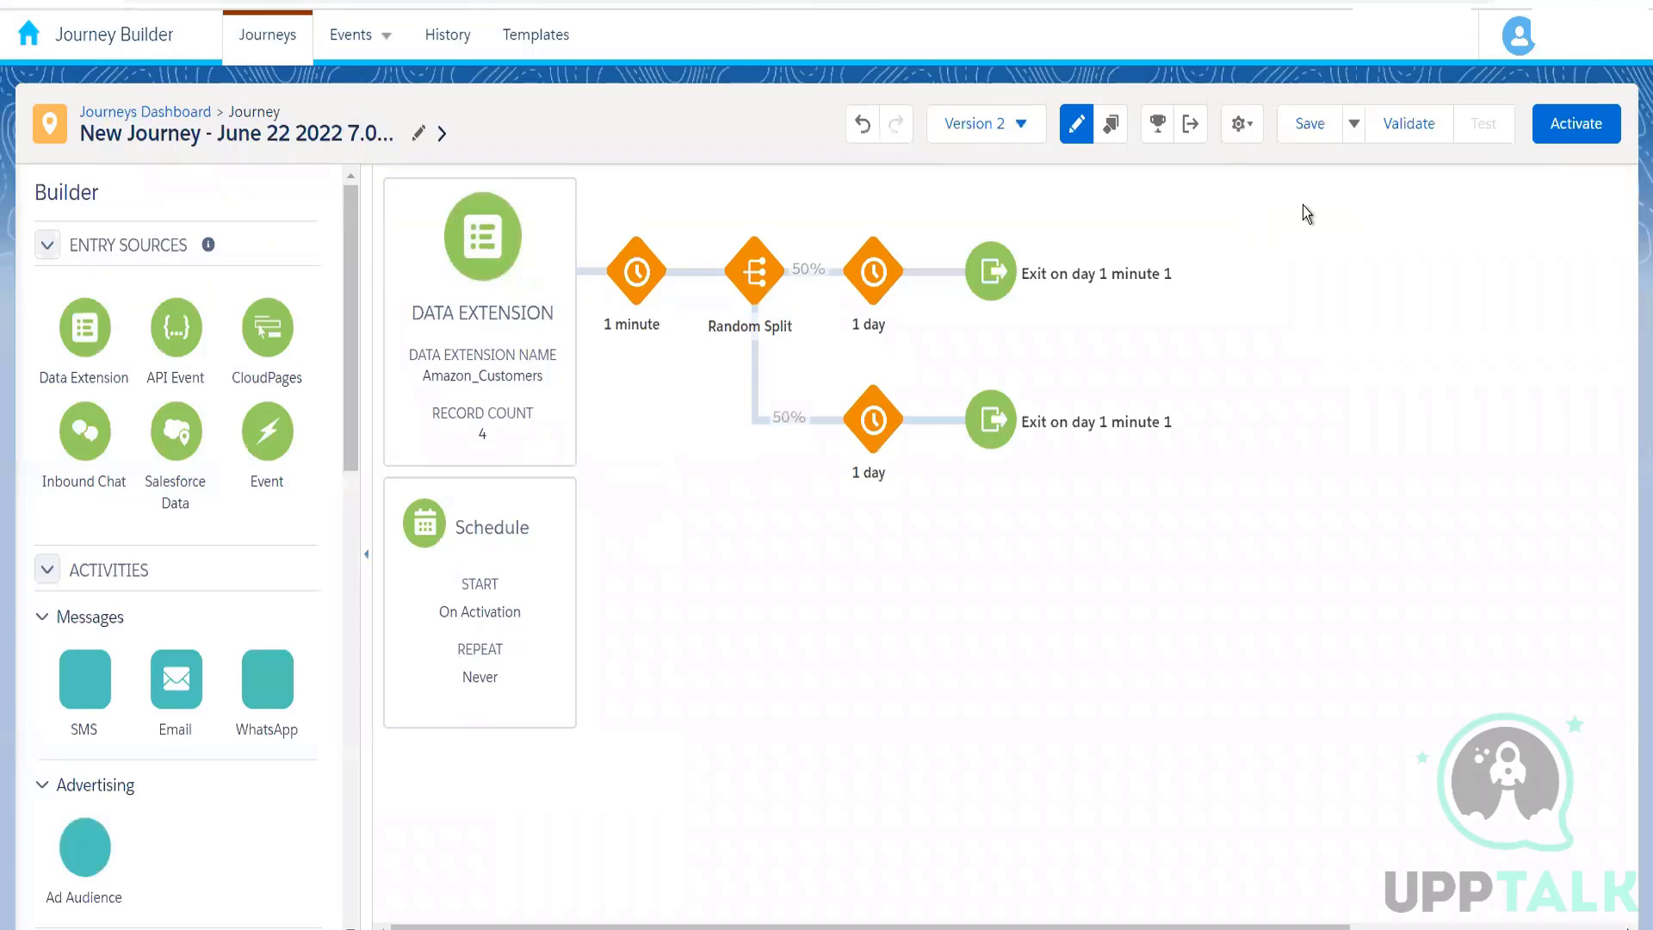
click(1242, 125)
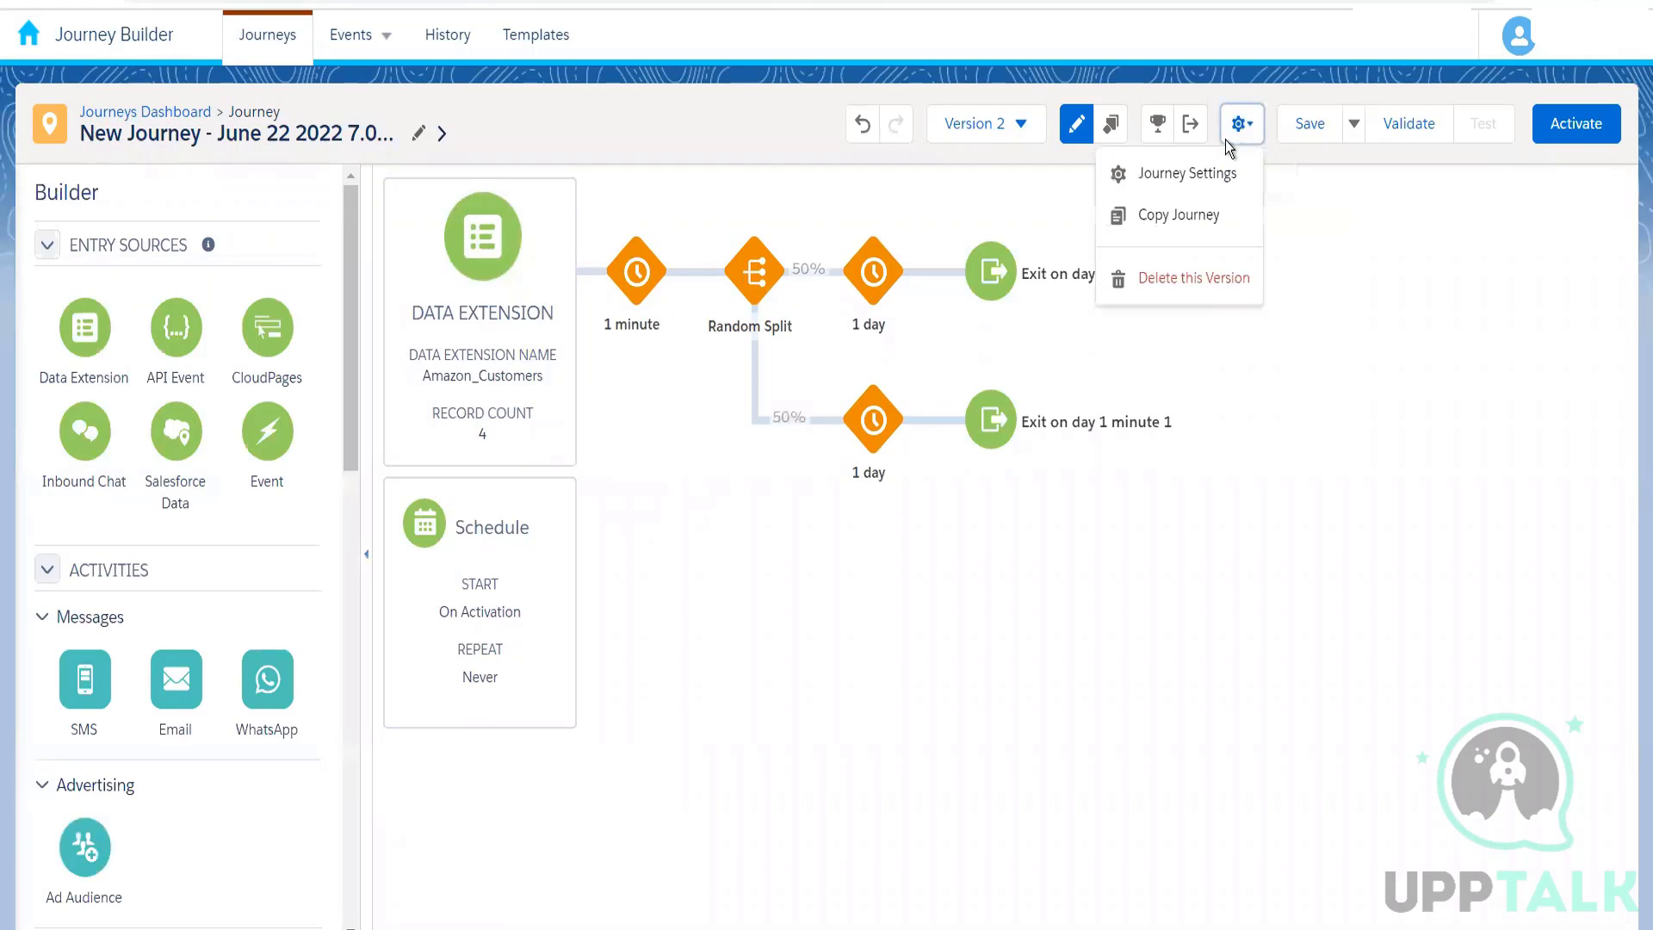
click(1195, 167)
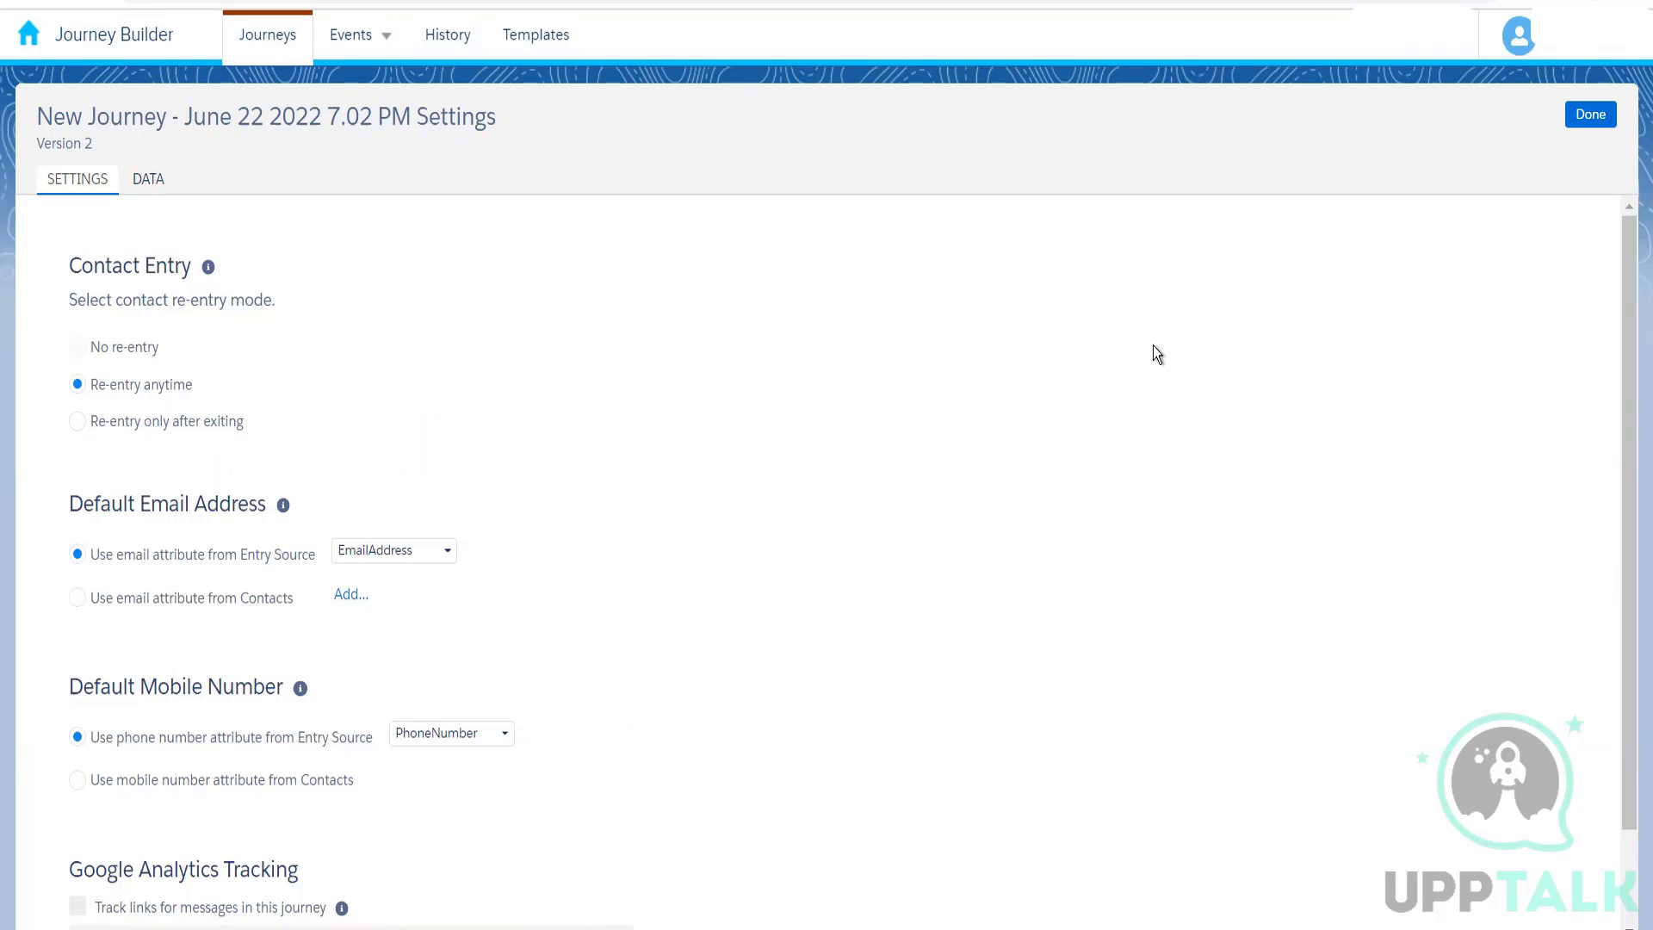
click(1588, 115)
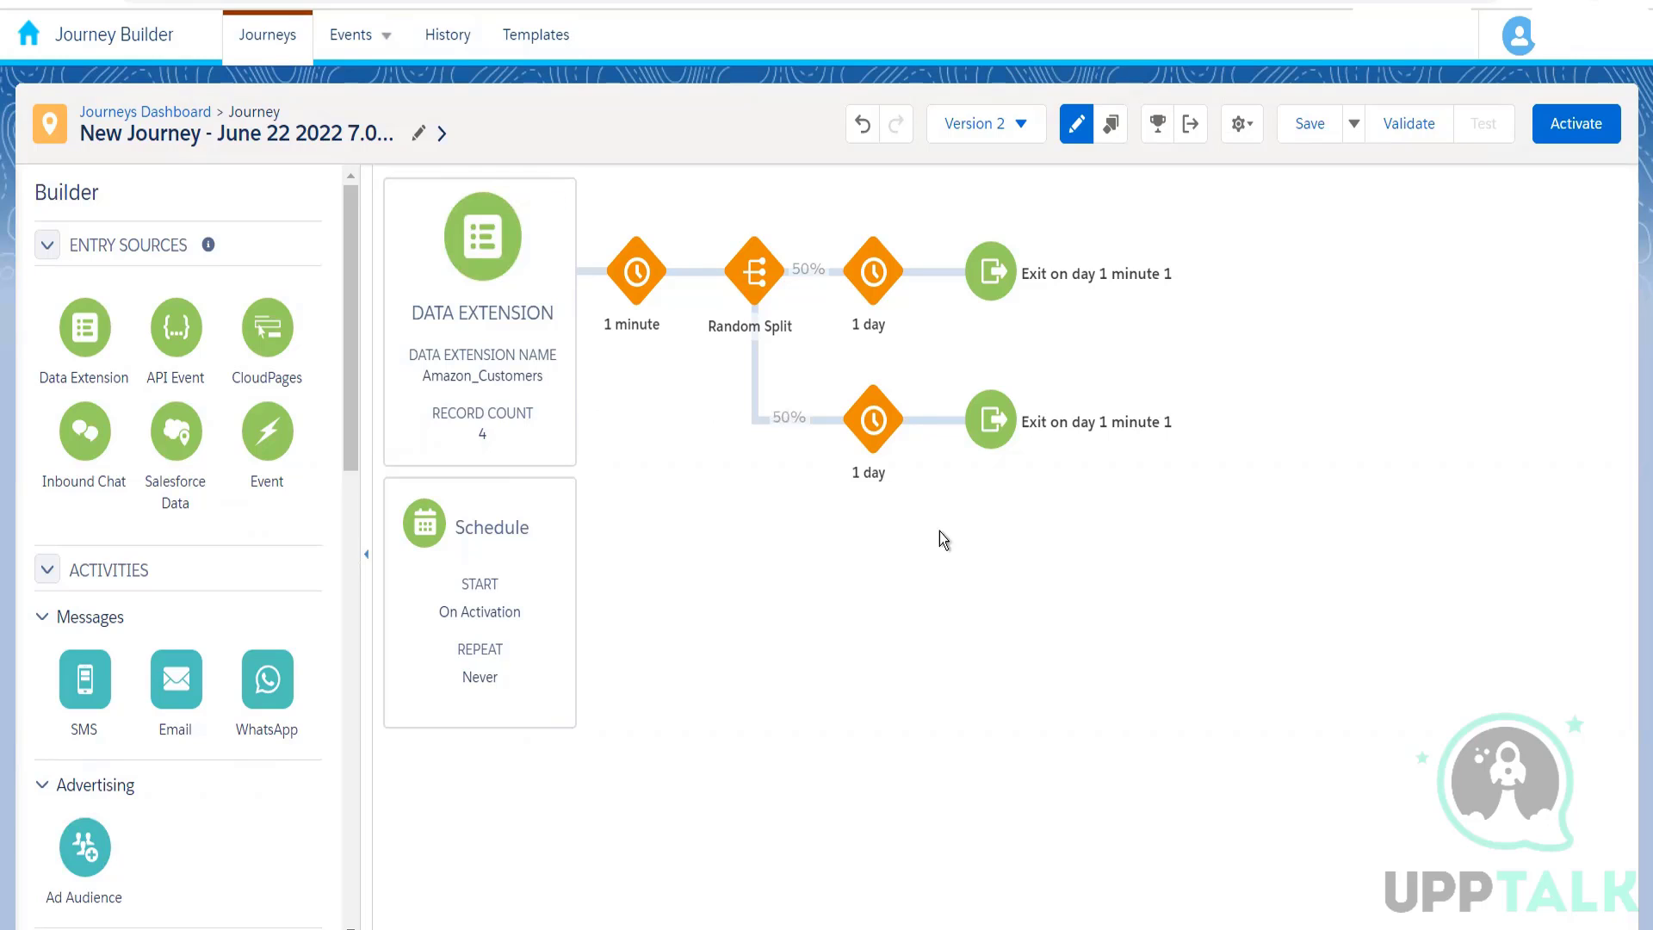
Step: Reopen the version 2 journey settings, try the Contacts email option, and set the Entry Source default email attribute to EmailAddress
click(1241, 136)
click(1191, 173)
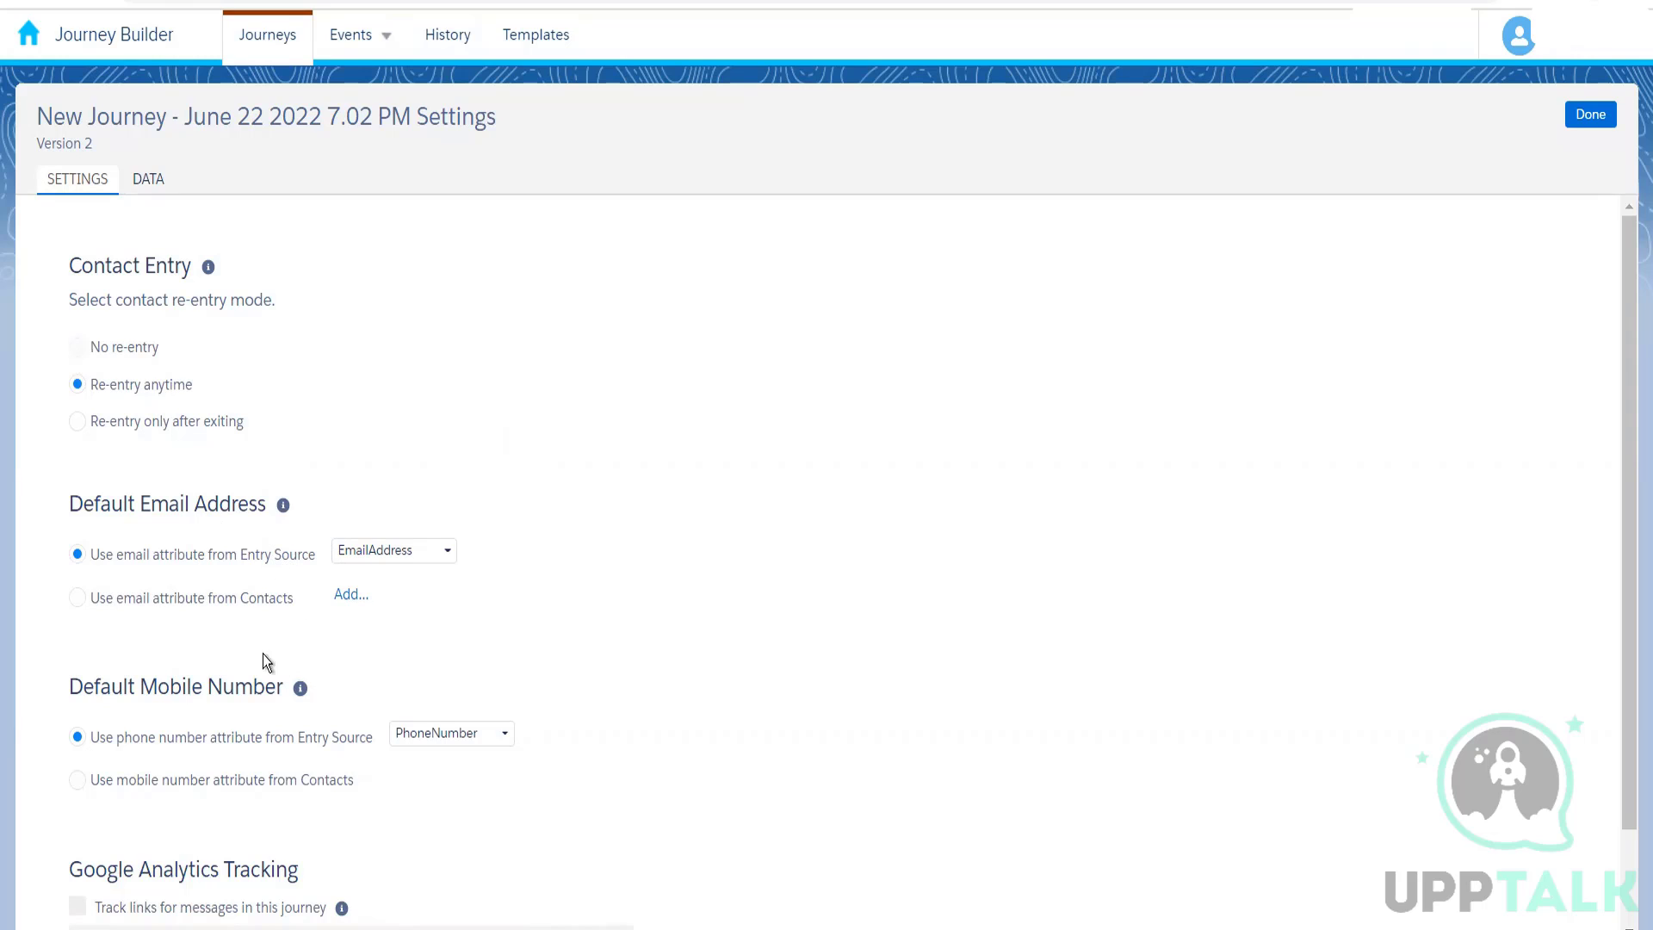
click(181, 606)
click(439, 558)
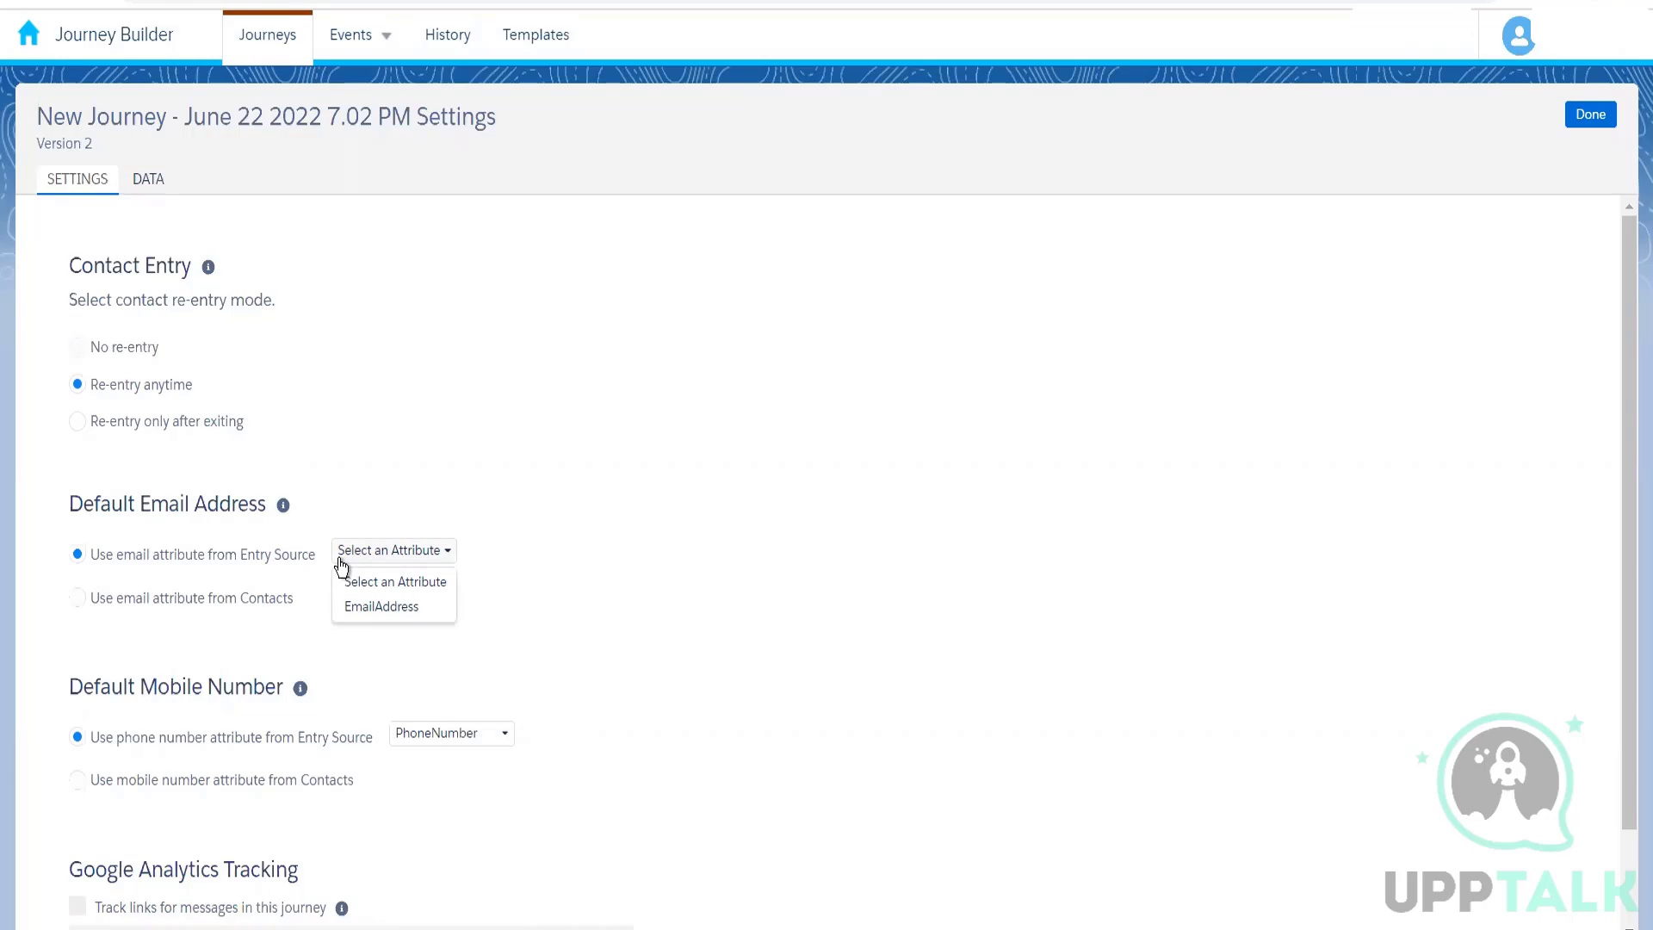
click(396, 607)
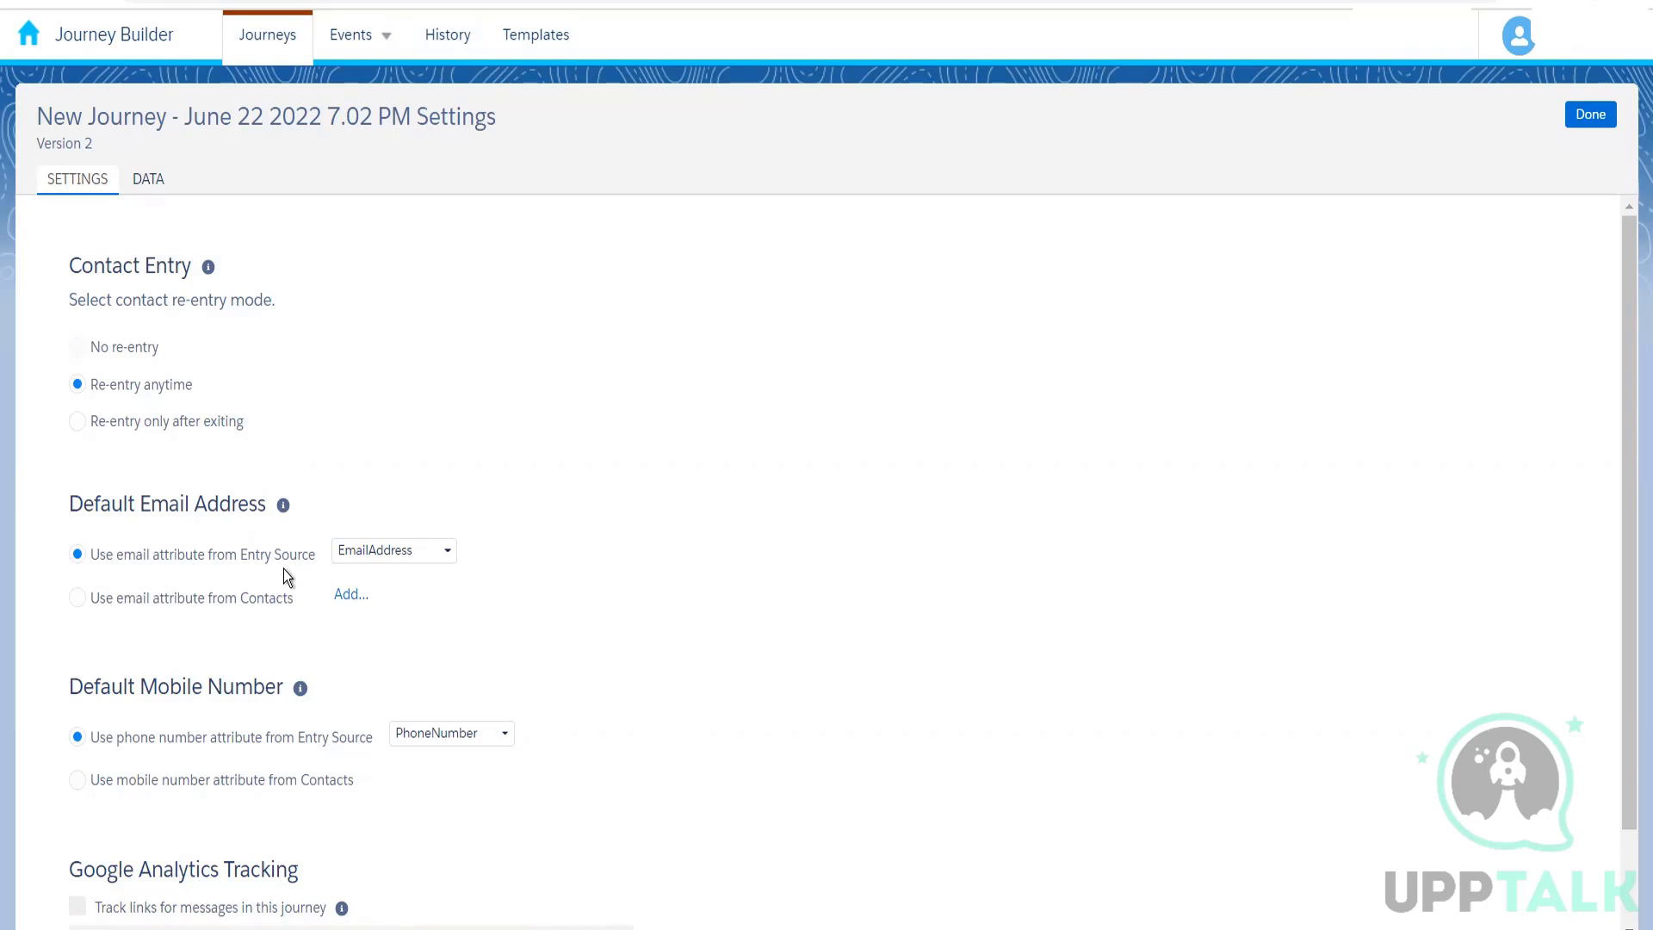
Step: Browse the email attributes available from Contacts for the default email address, and switch back to the Entry Source option
click(177, 603)
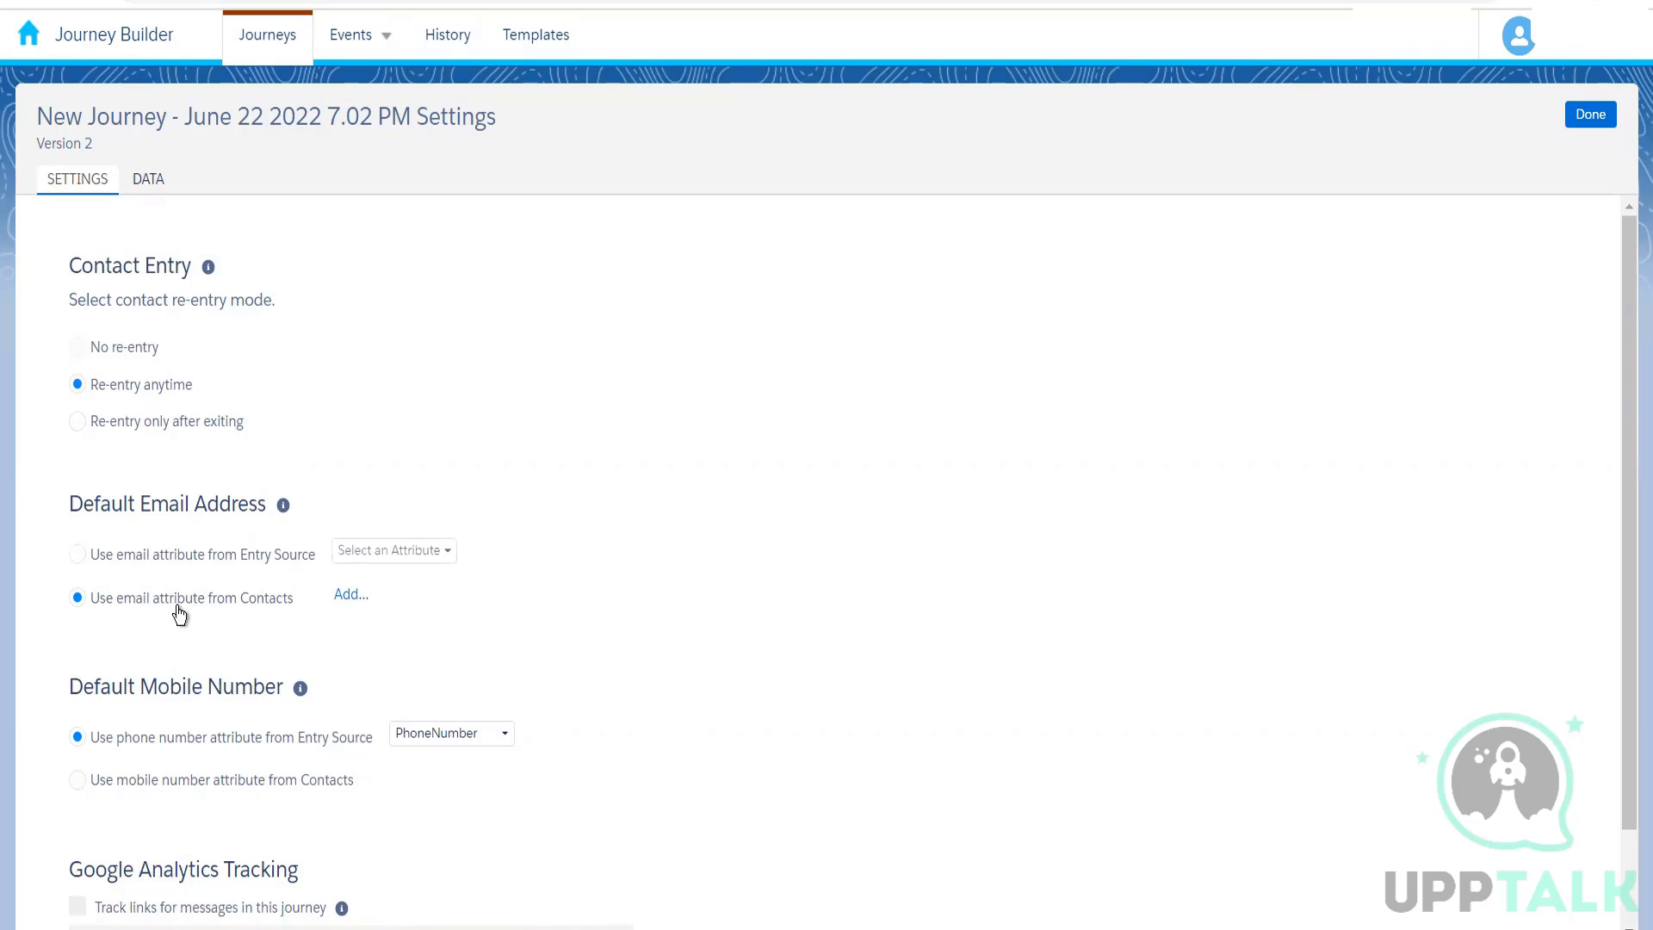
click(349, 596)
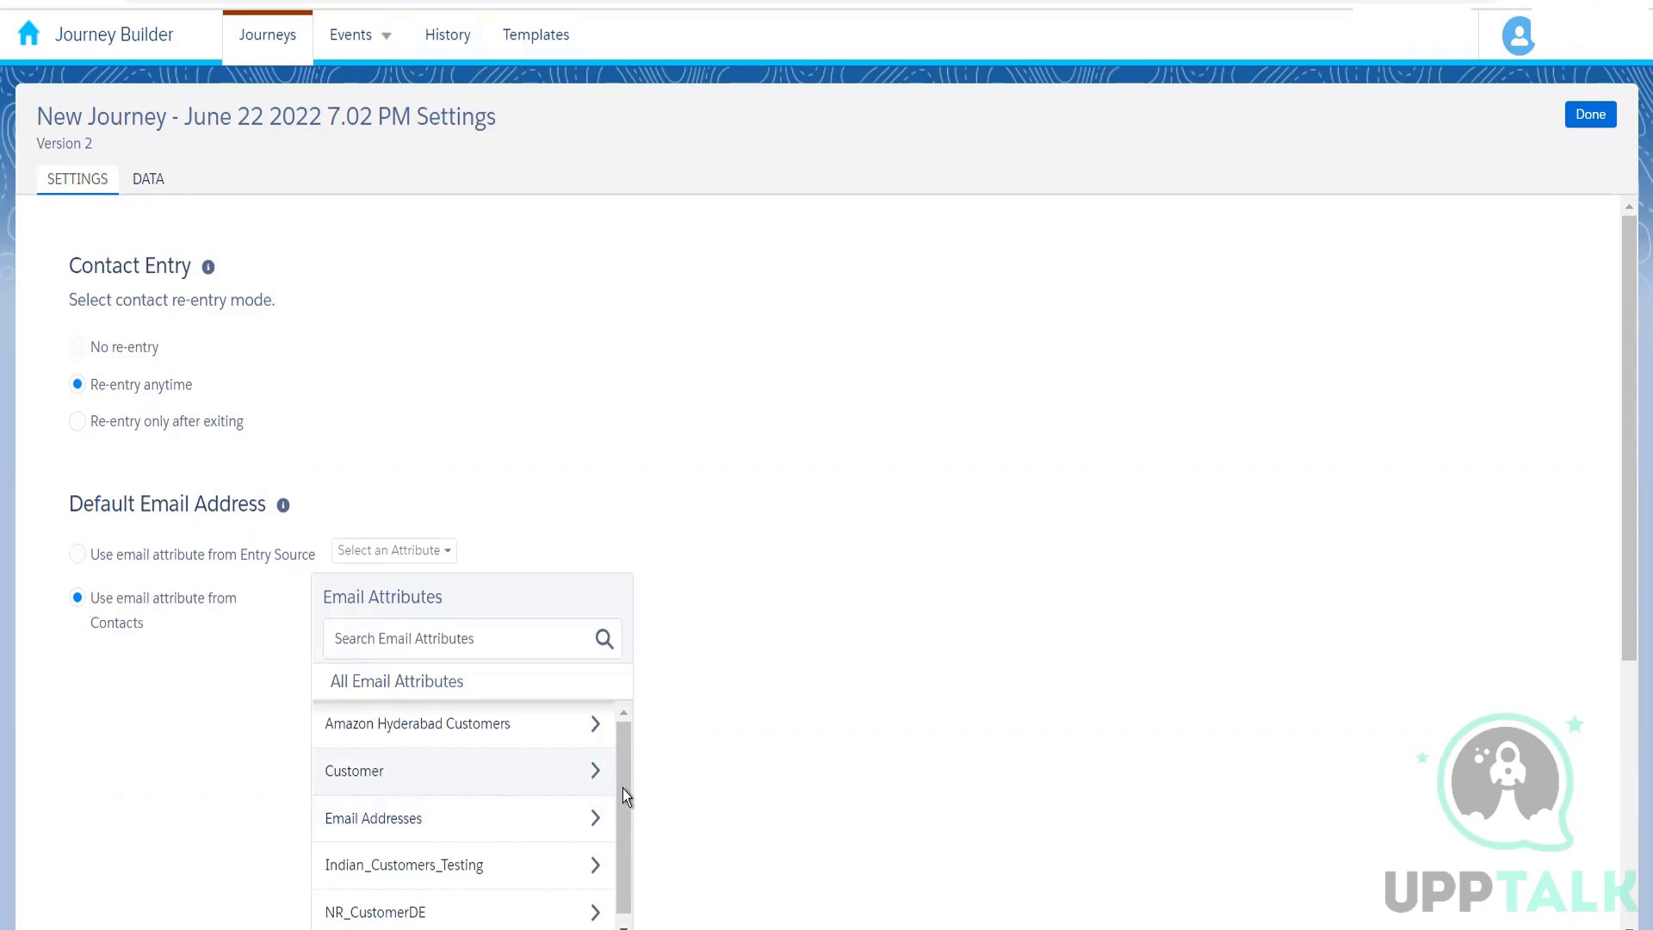
drag(626, 845, 625, 928)
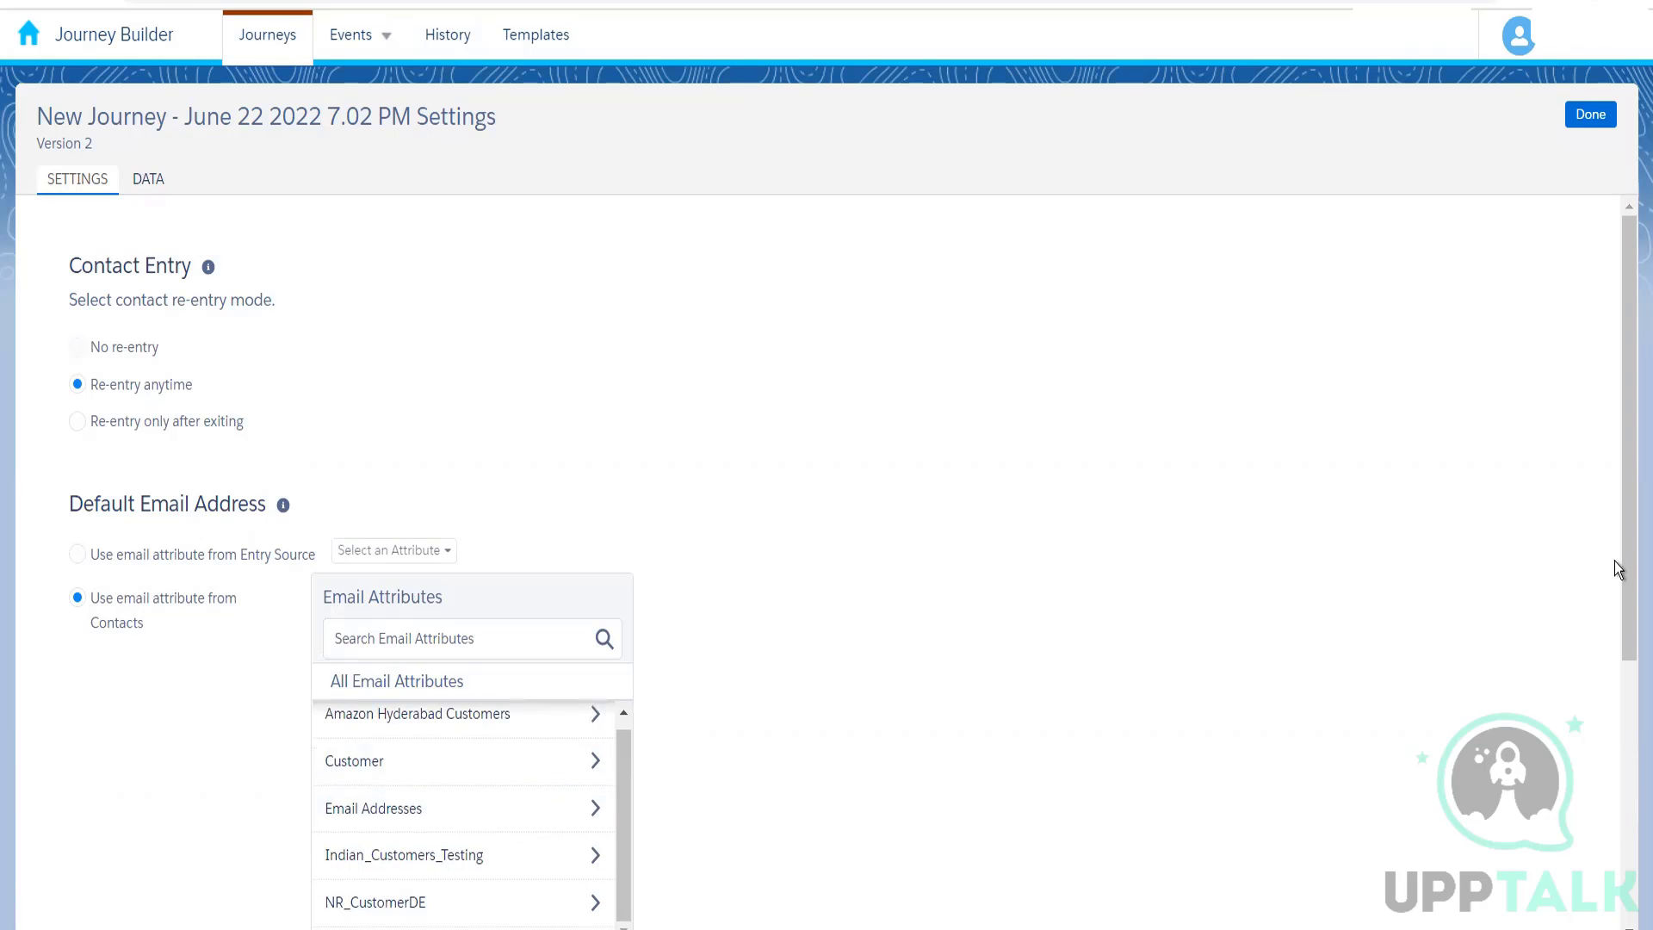
drag(1629, 564, 1628, 707)
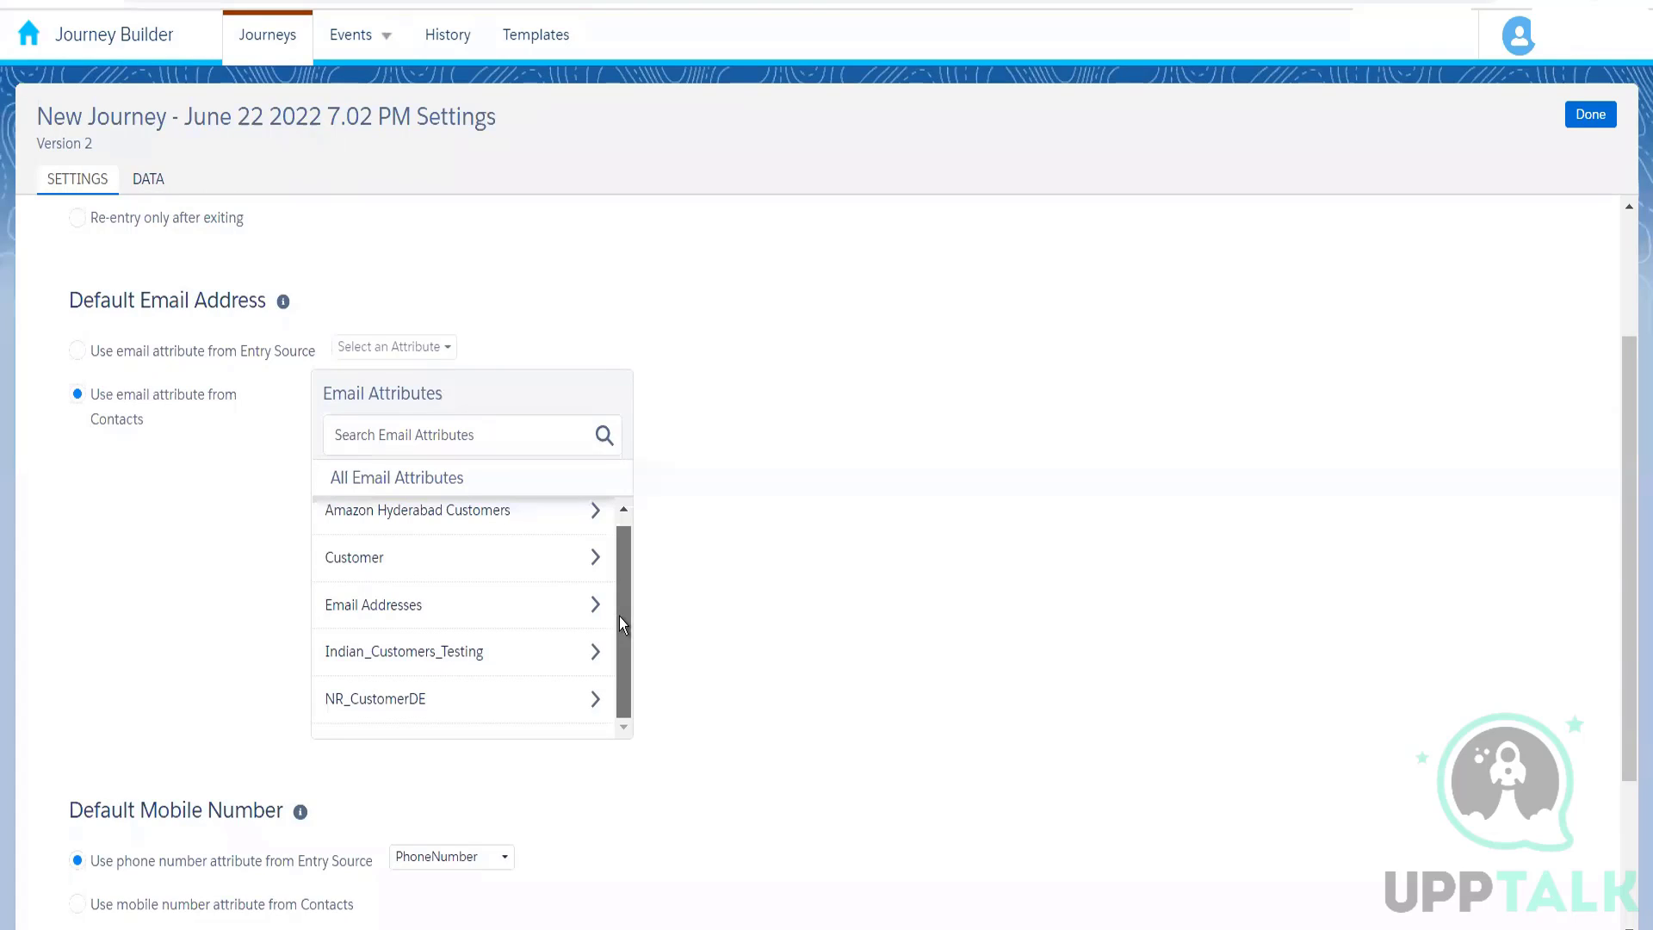
drag(621, 623, 617, 527)
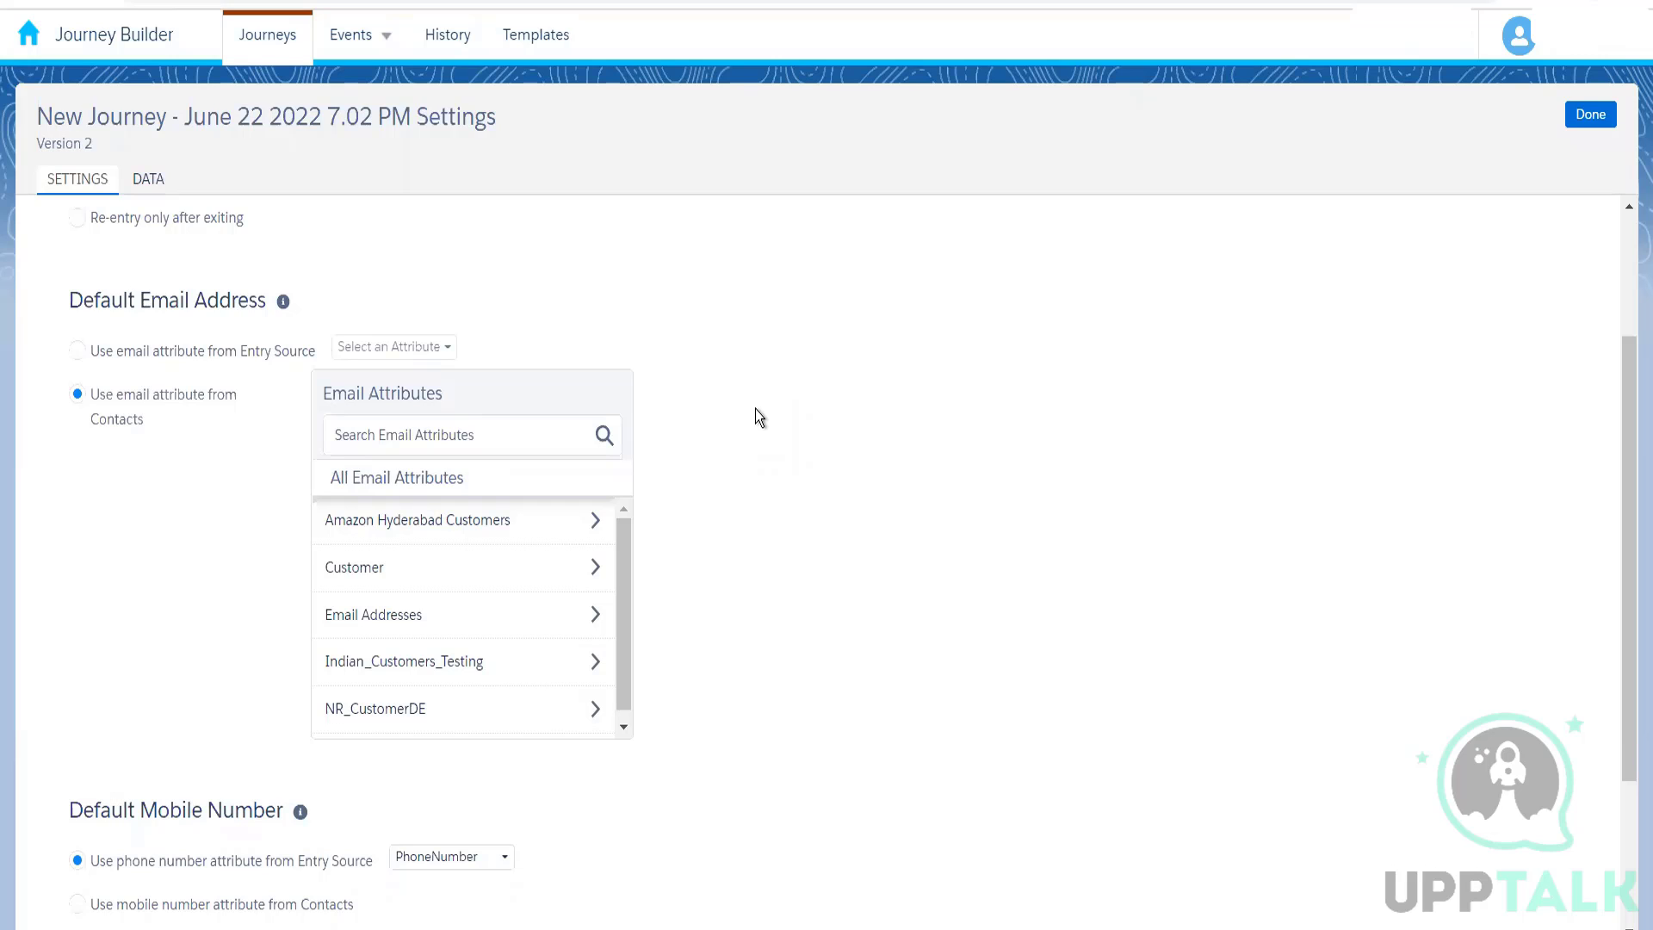
mouse_move(28, 41)
click(223, 363)
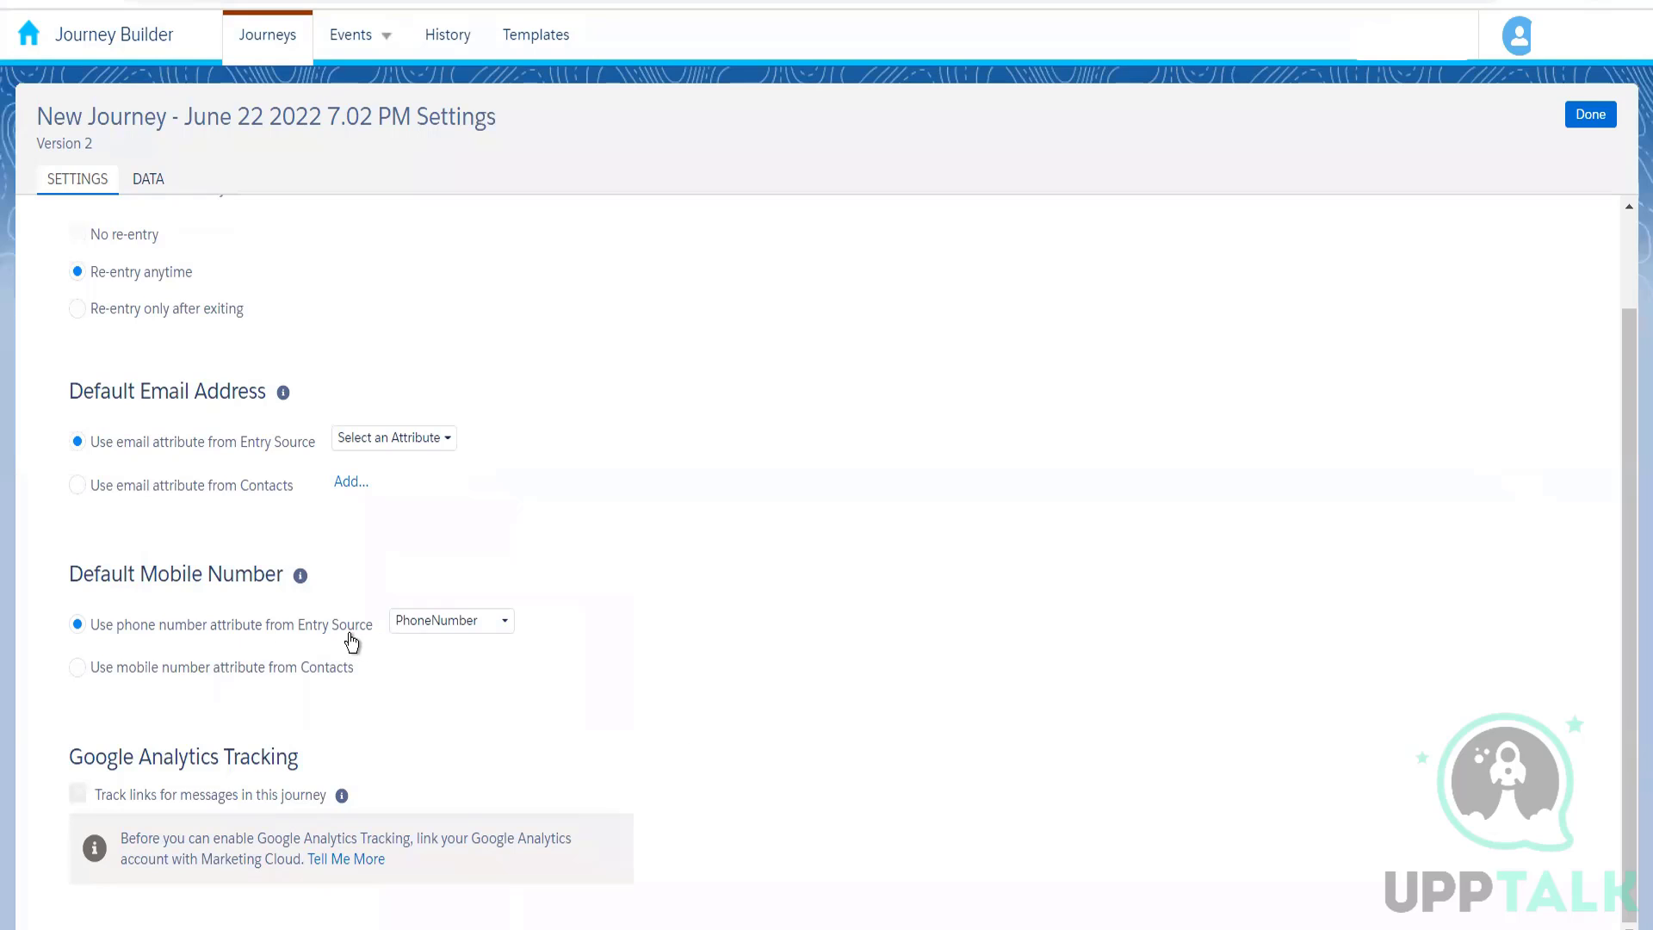
Step: Try the Contacts option for the default mobile number and switch back to the phone number attribute from Entry Source
click(233, 671)
click(280, 624)
scroll(1631, 611, up, 1)
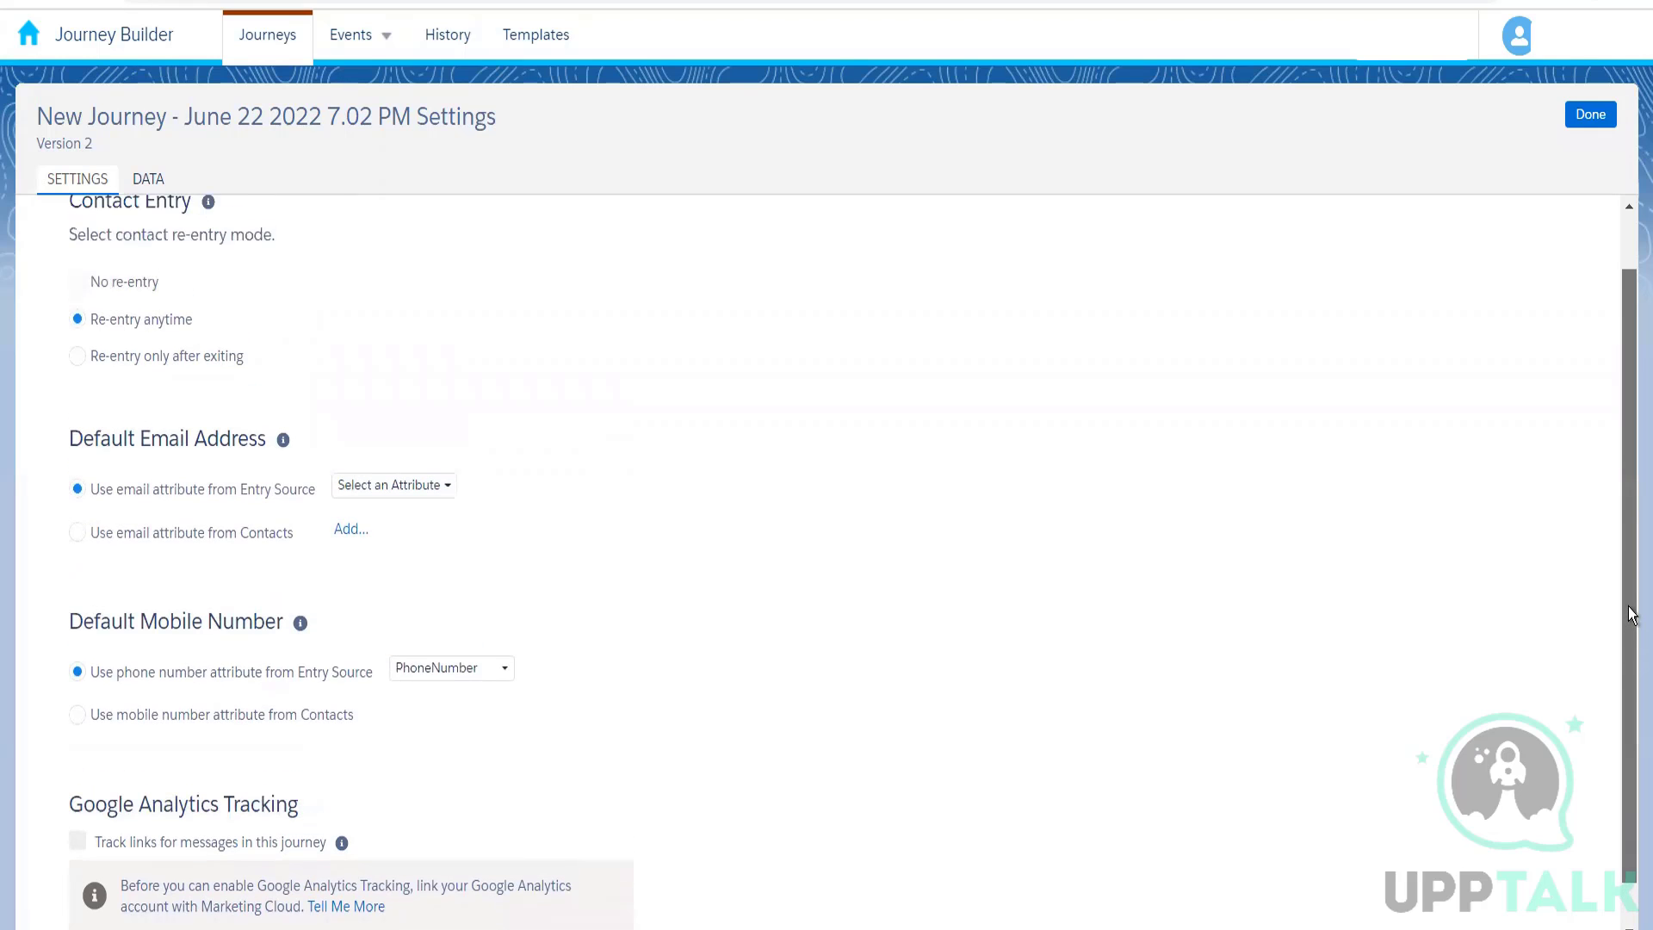
Step: Review the Google Analytics Tracking option in the version 2 journey settings
scroll(1620, 670, down, 1)
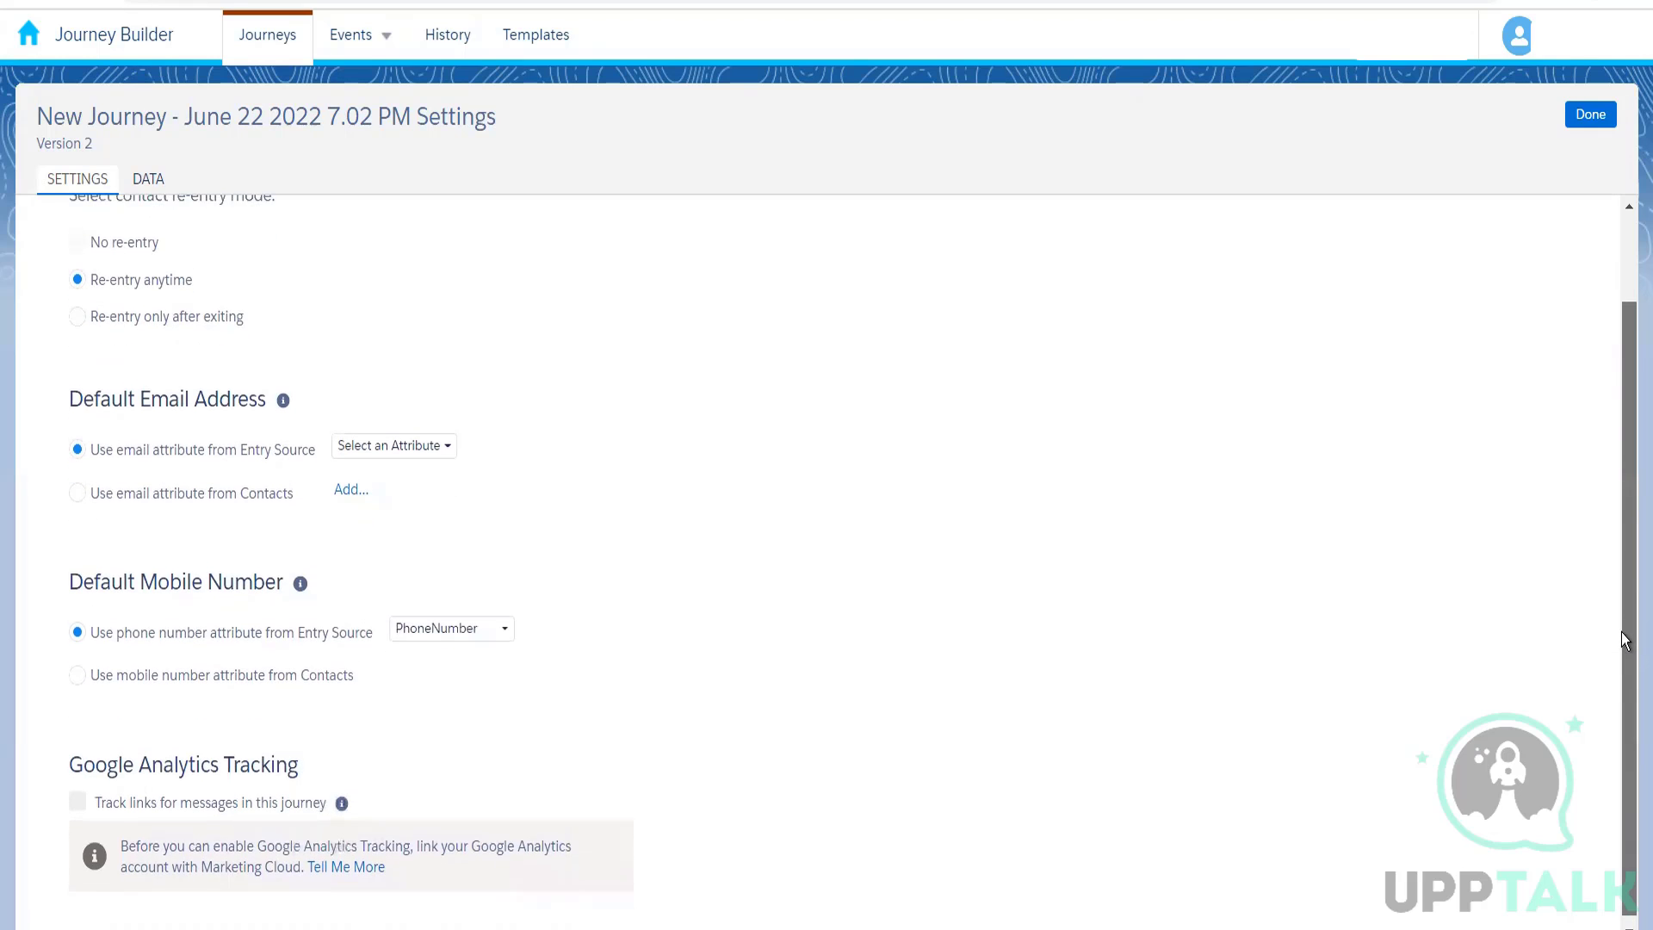
scroll(1621, 639, up, 1)
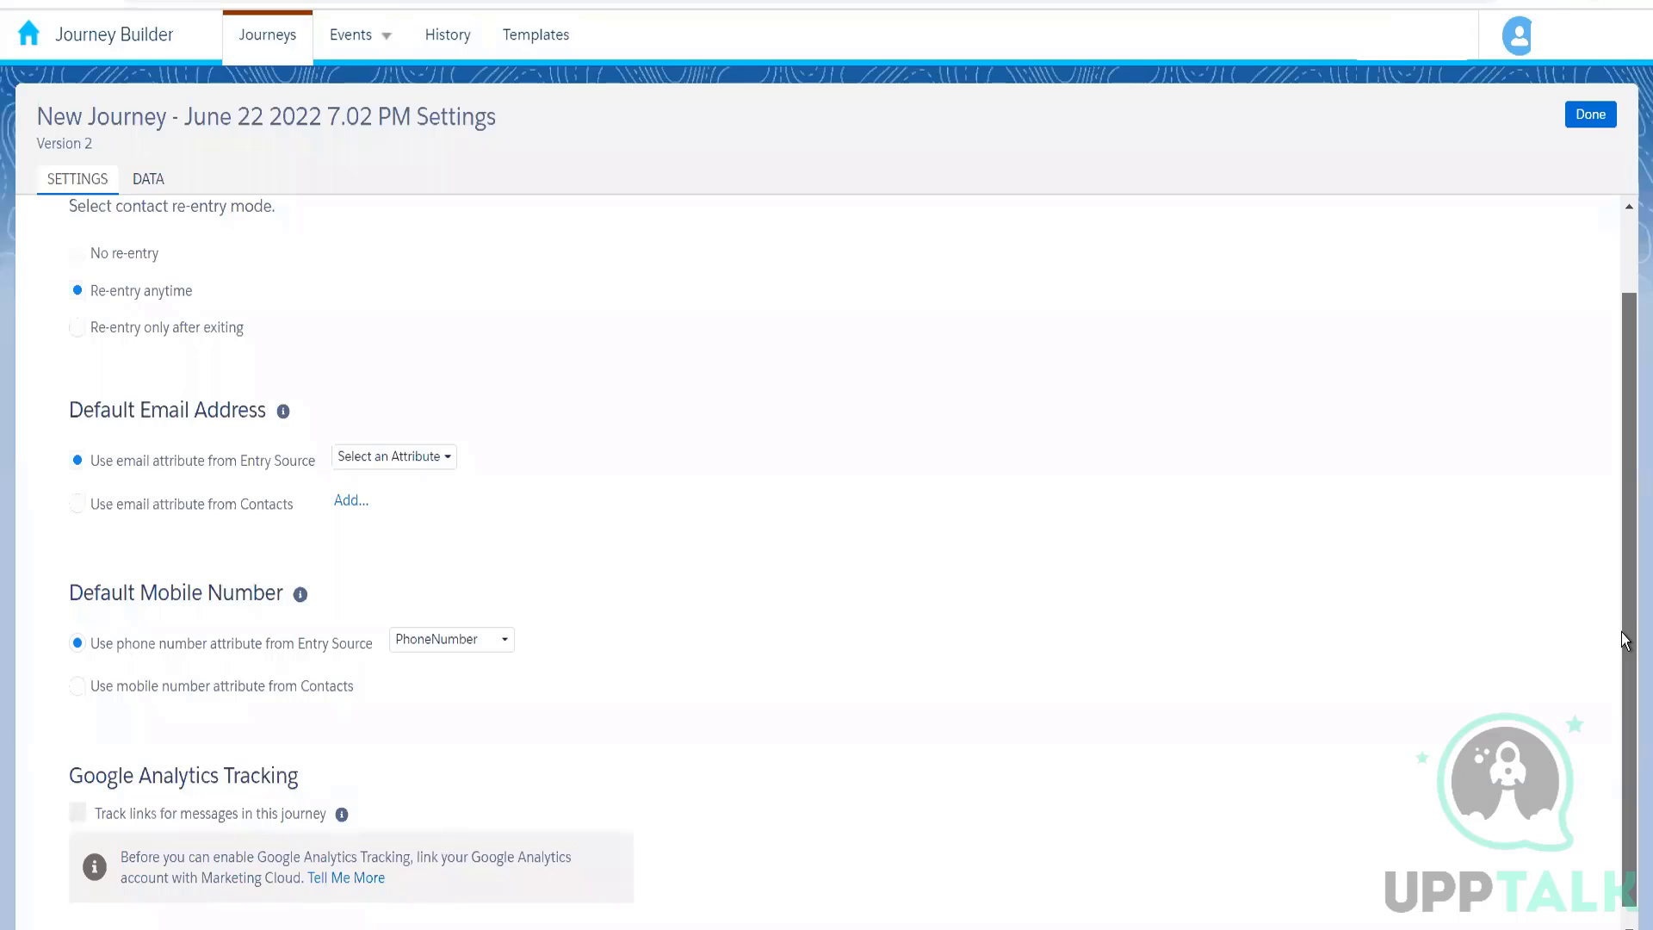
drag(1620, 632, 1610, 389)
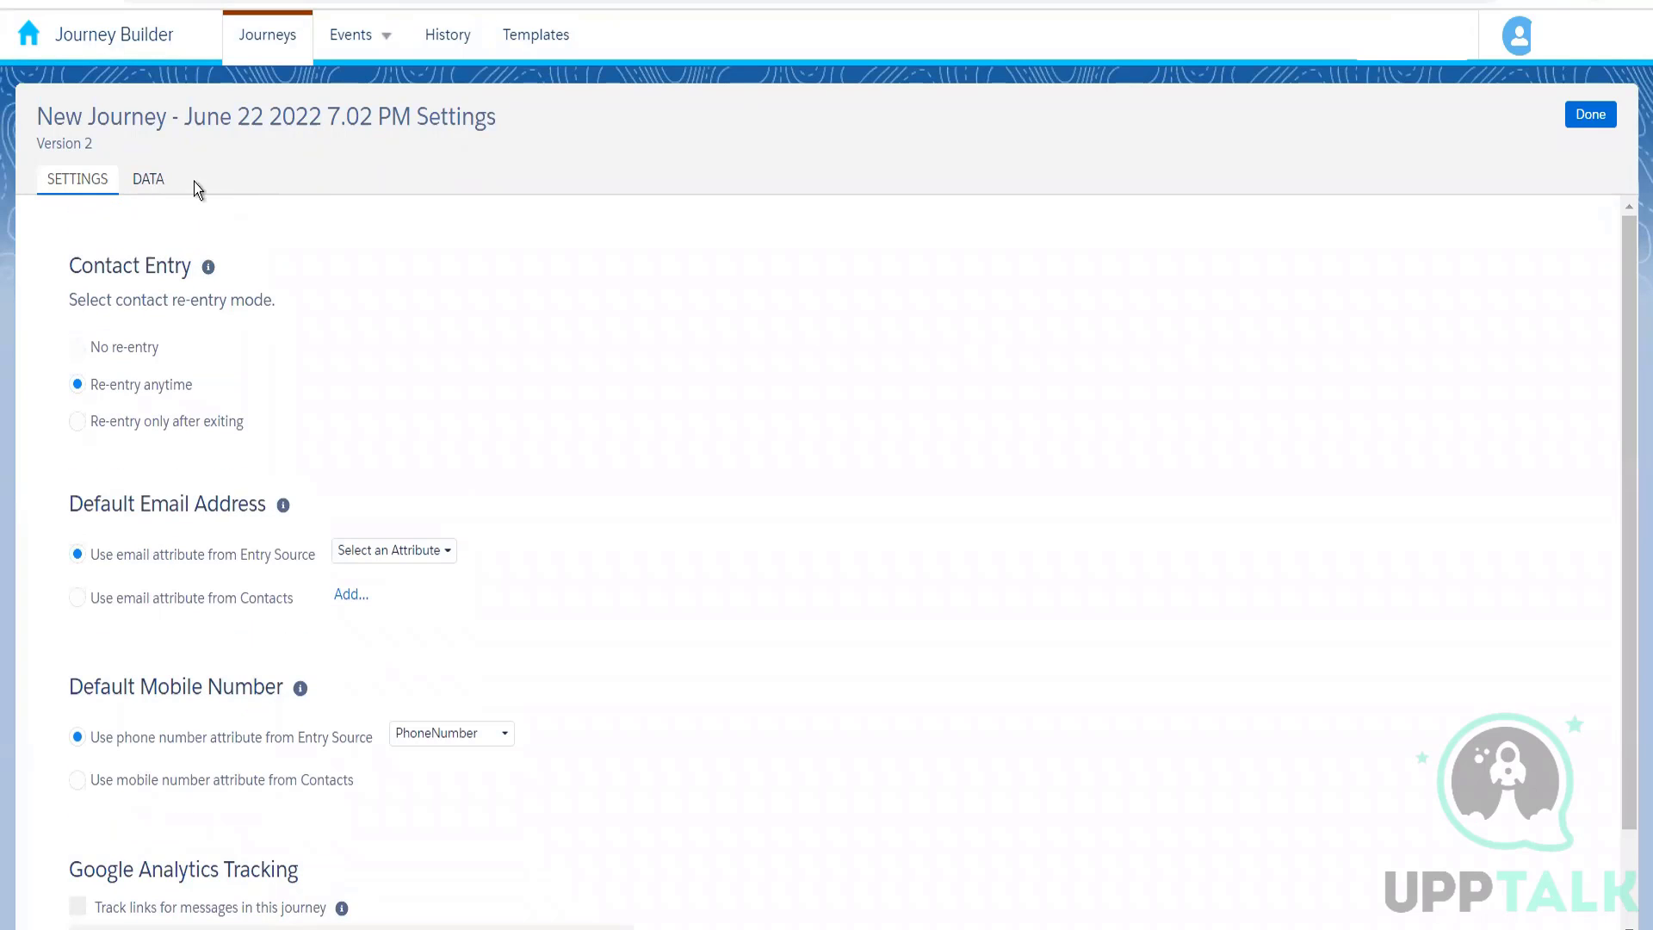
Step: Examine the entry source attributes under Journey Data and the folders under Contact Data, and return to the journey's general settings
click(151, 180)
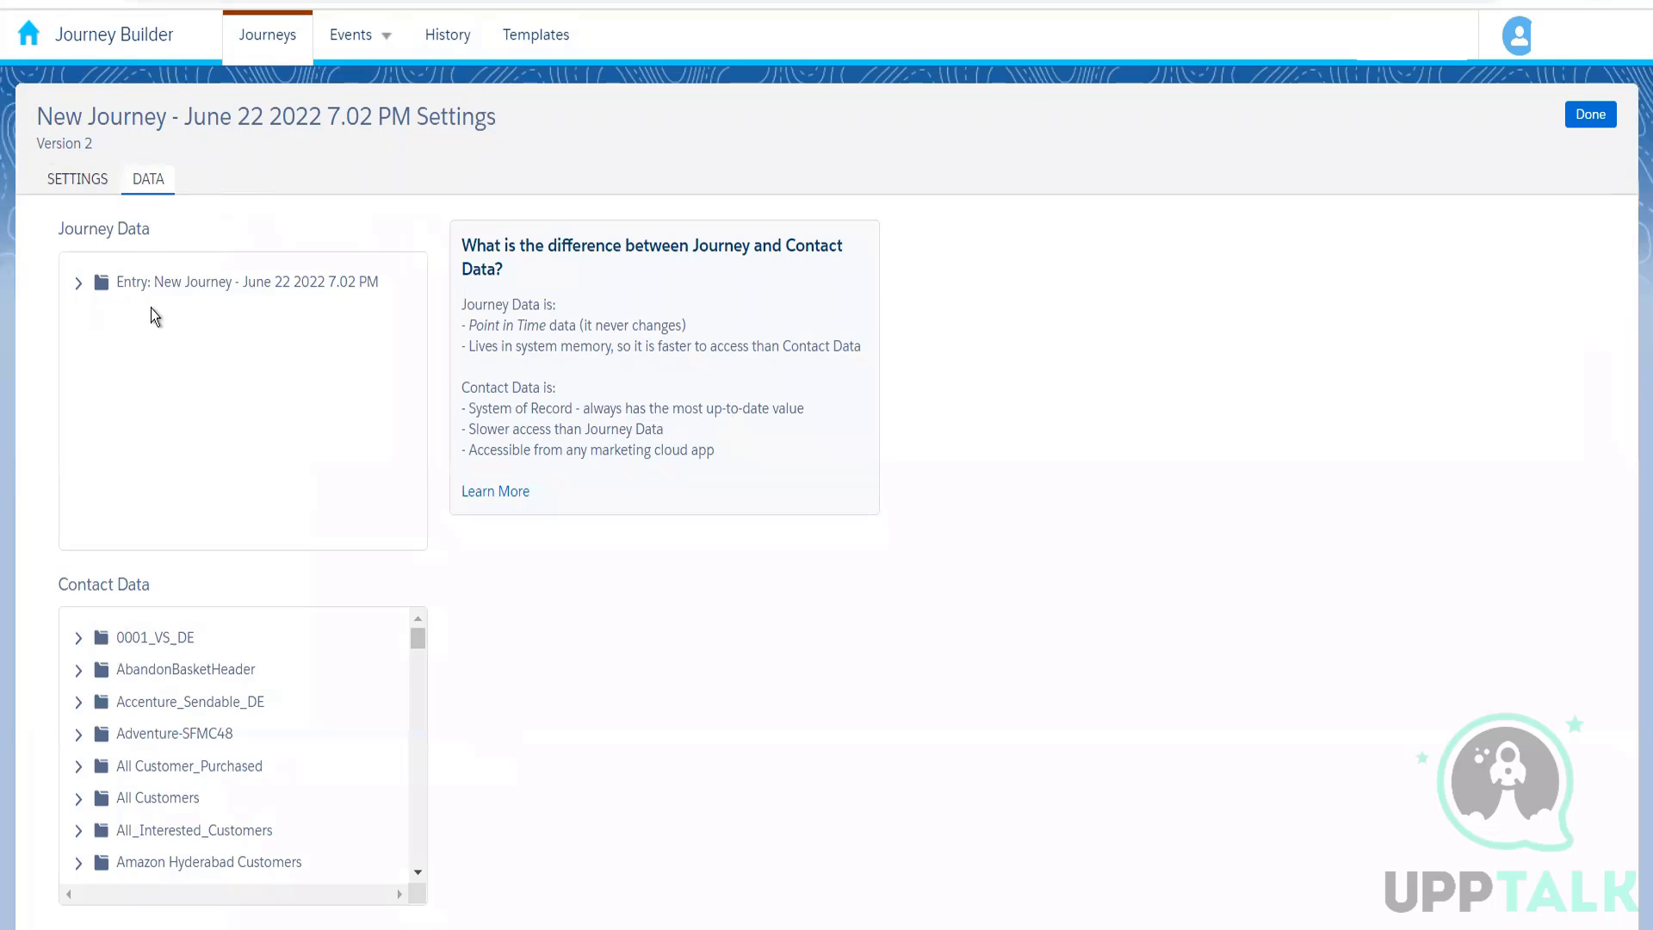
click(77, 283)
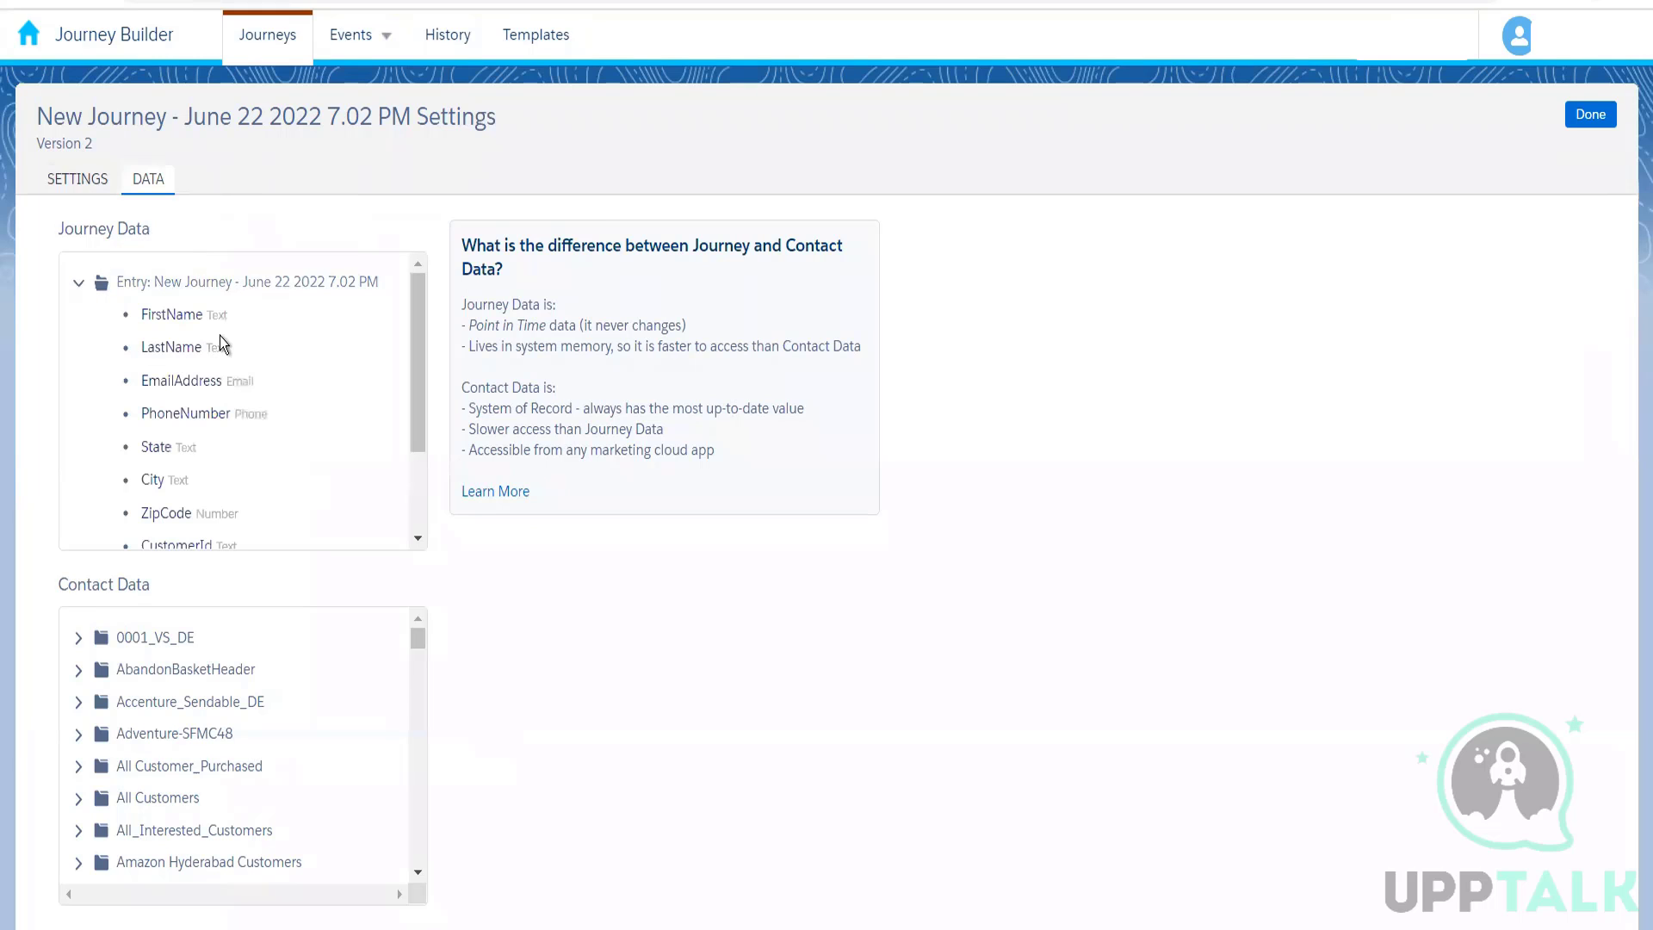
drag(420, 393, 416, 329)
drag(416, 637, 420, 757)
drag(422, 687, 415, 563)
click(79, 182)
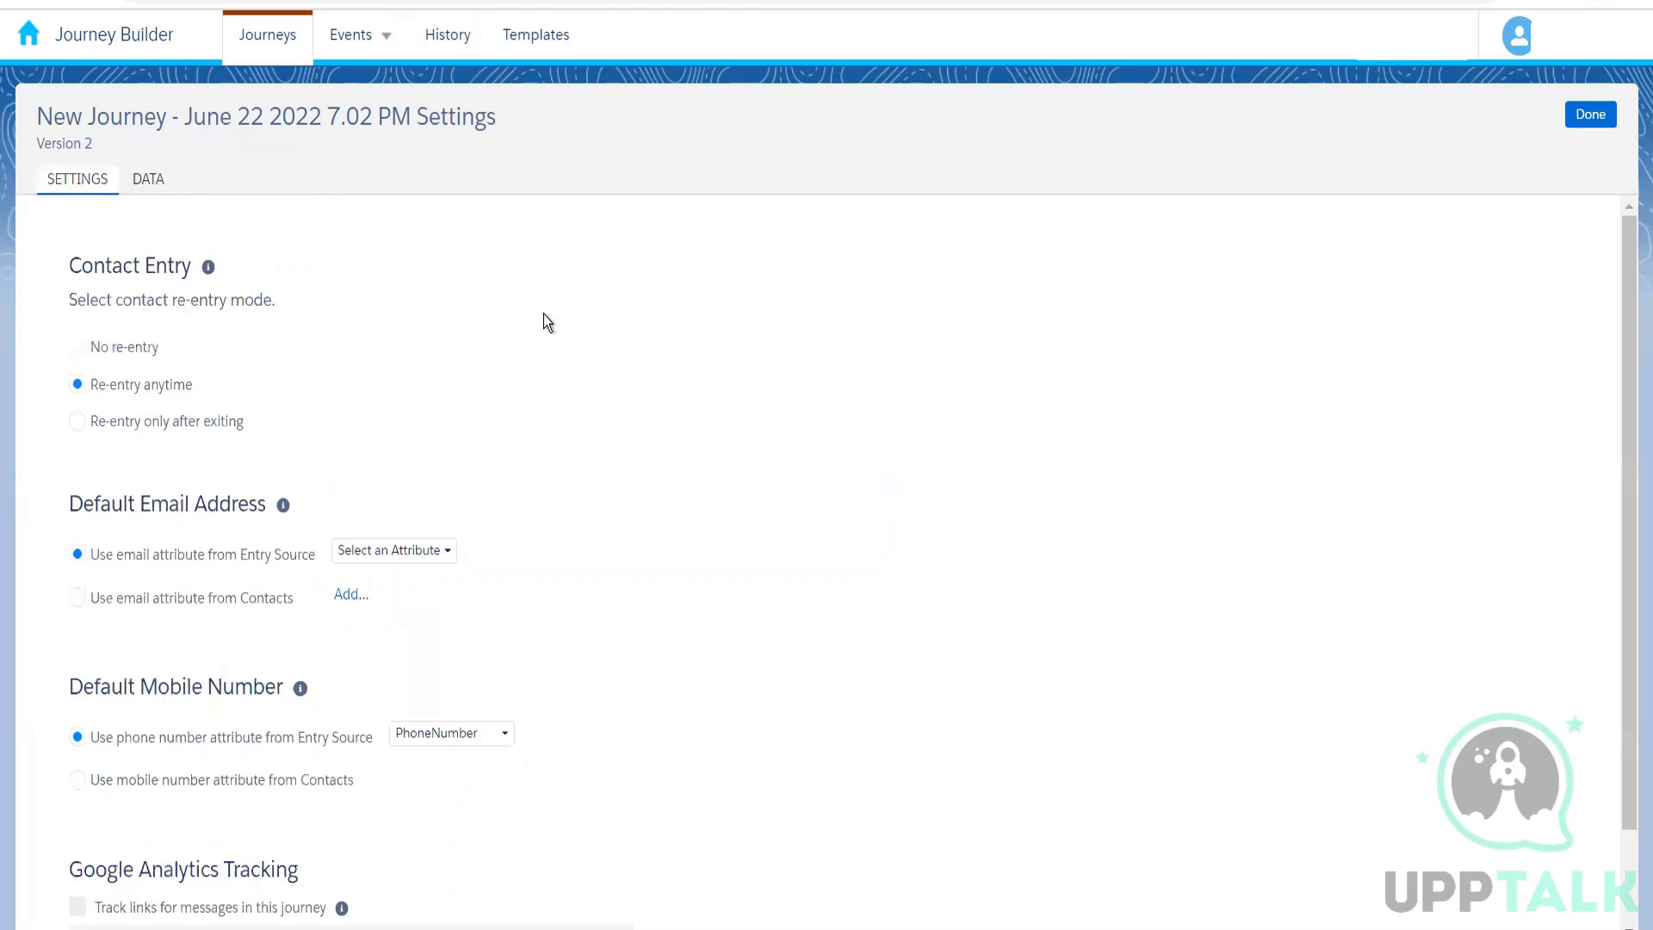
Step: Leave the version 2 settings for the Journeys Dashboard and try to go from the June 22 2022 7.02 PM journey to the templates
click(274, 39)
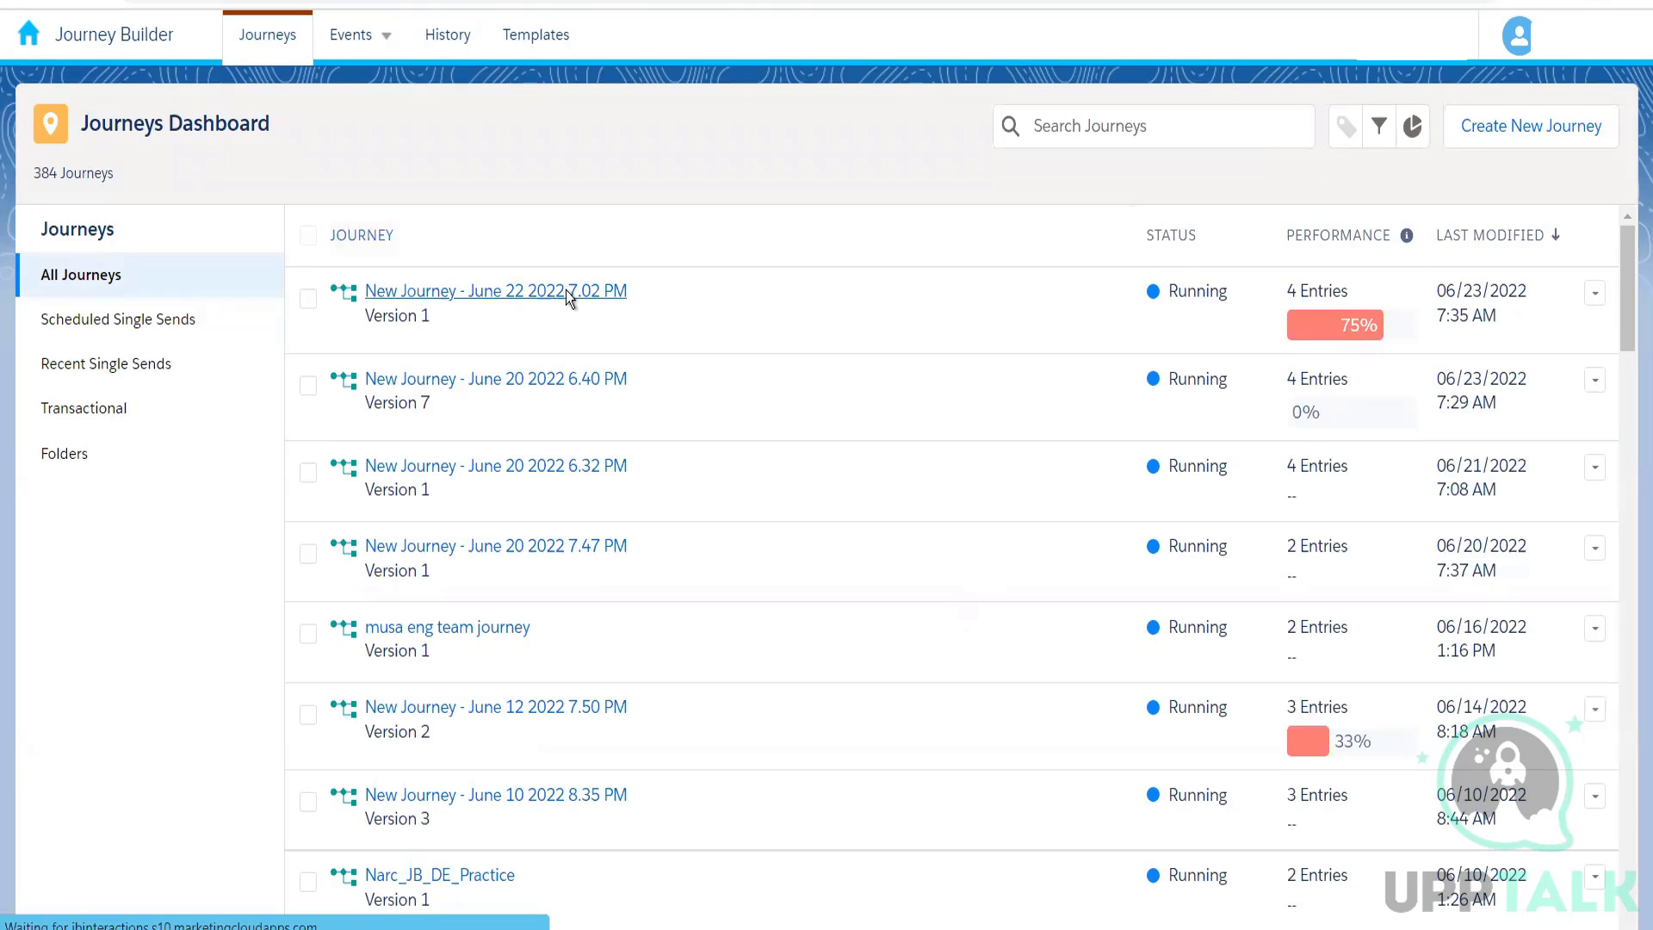
click(564, 291)
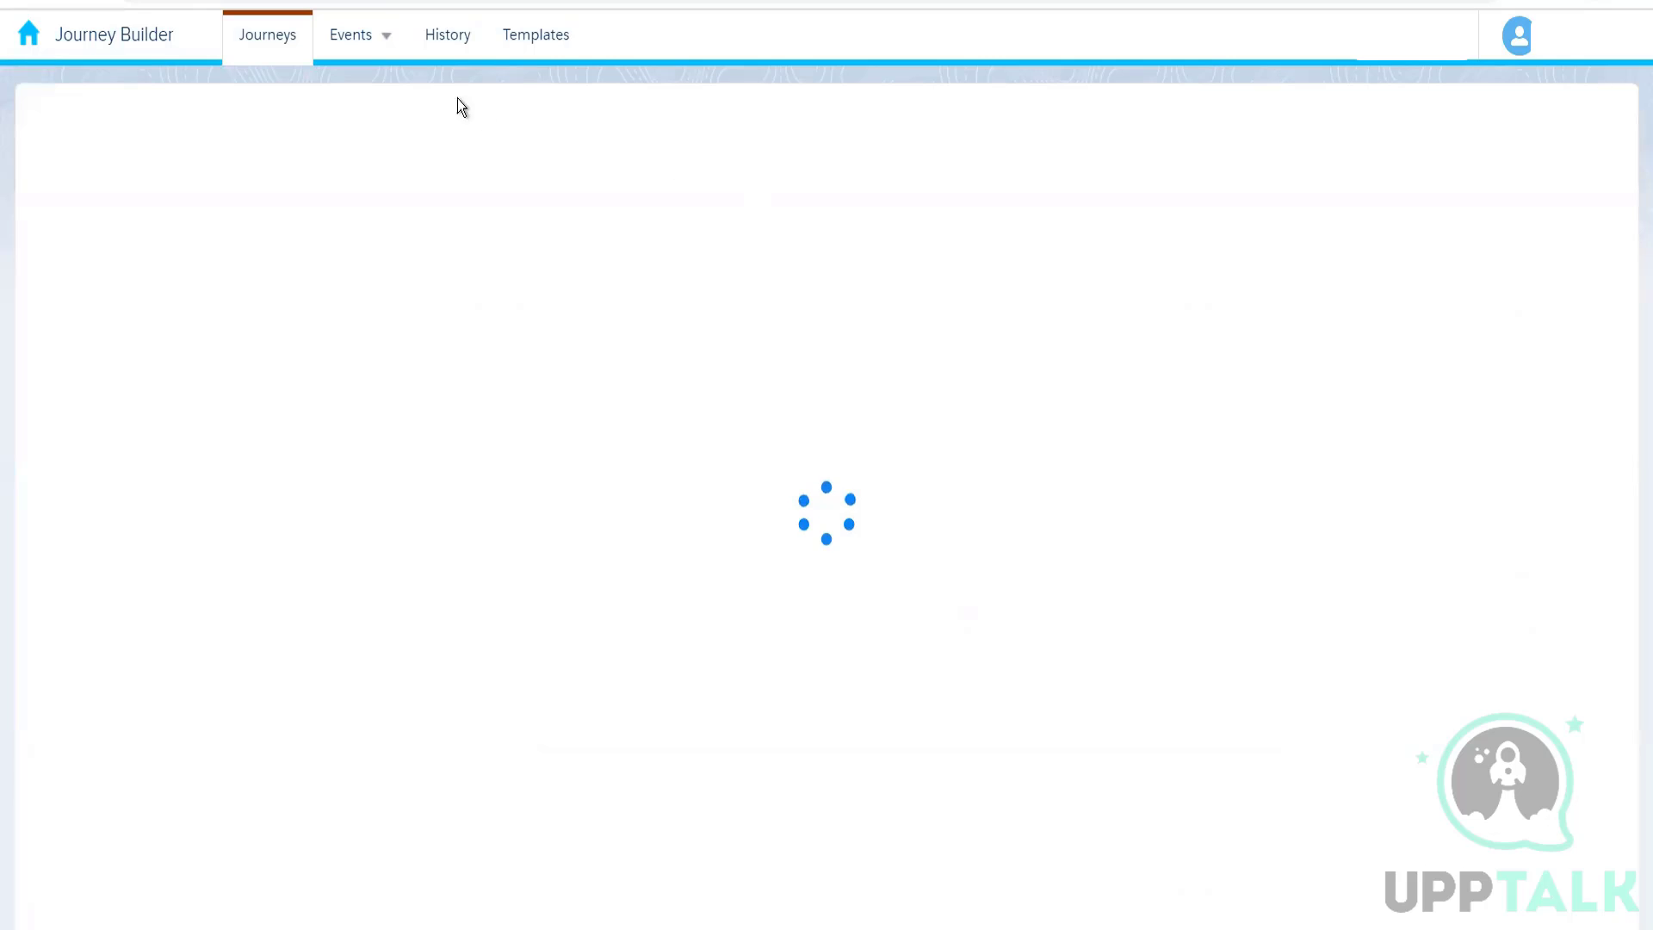
click(540, 39)
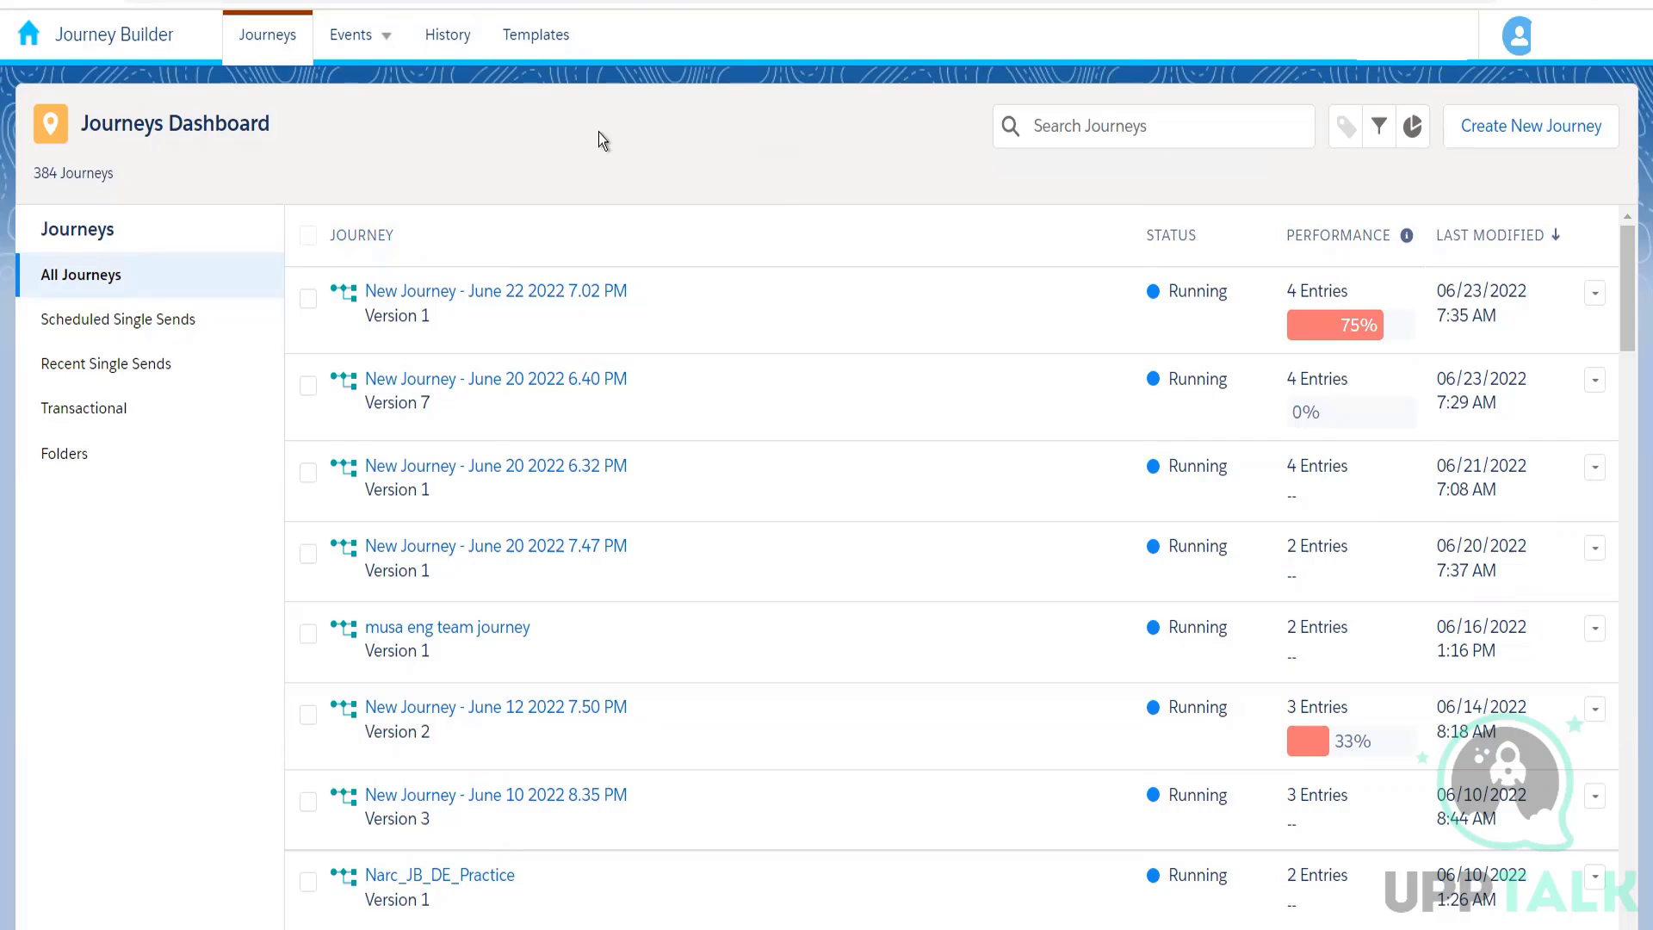
Step: Explore the Anniversary Send journey template and its Event entry guidance in the builder, and quit without saving
click(546, 41)
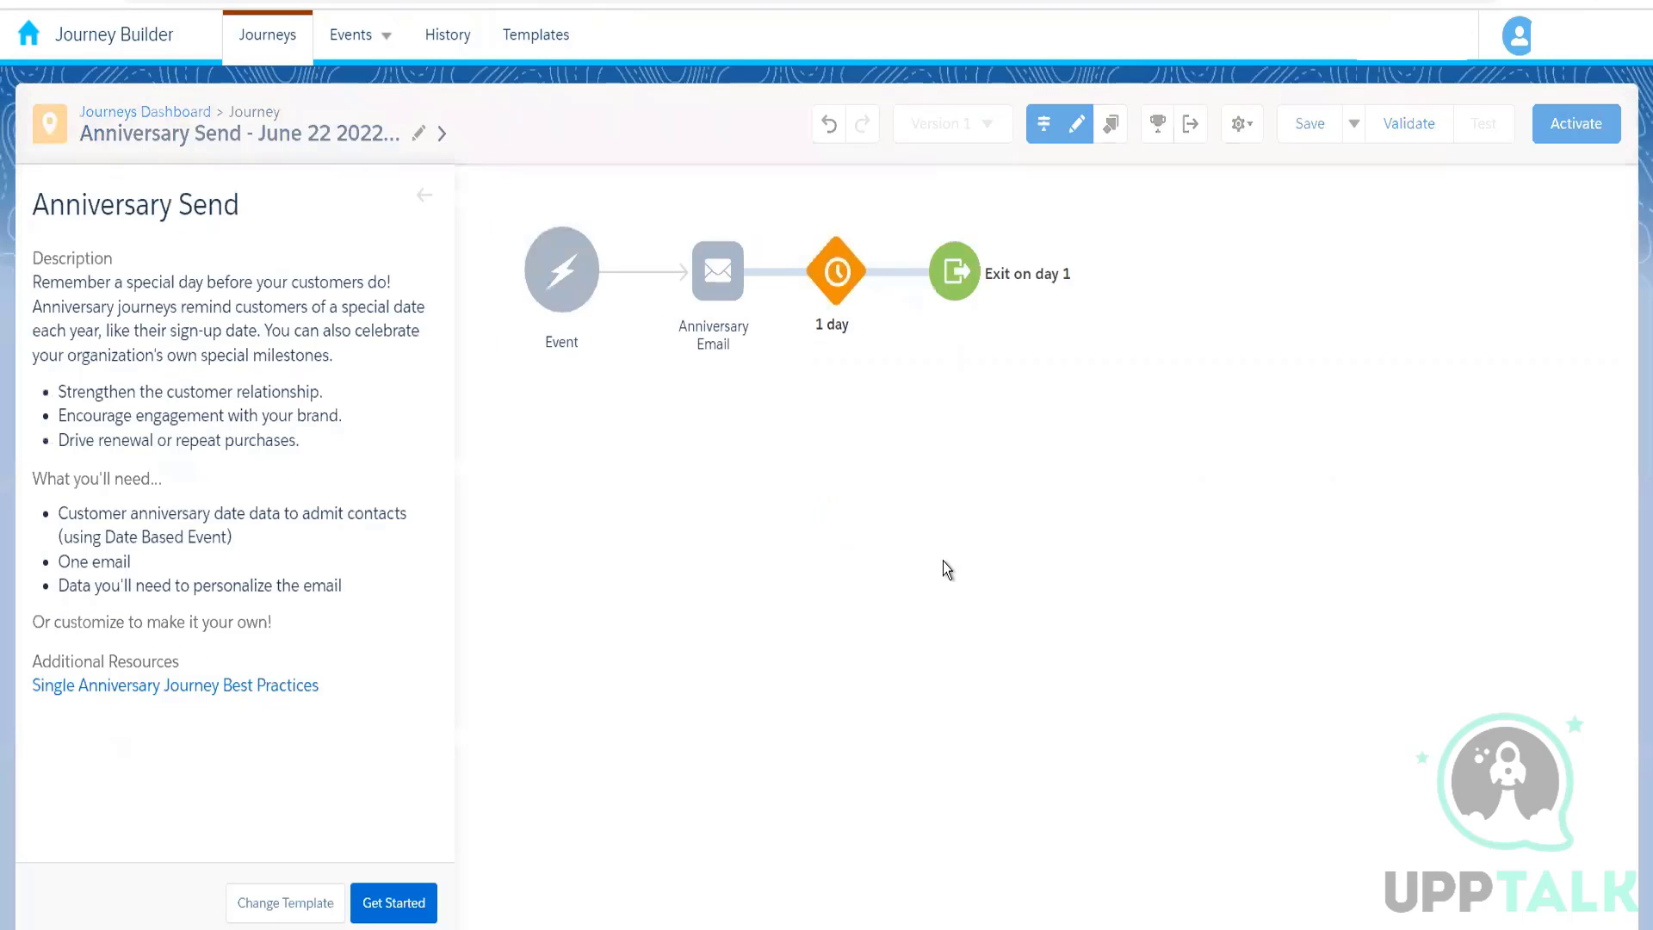
click(531, 346)
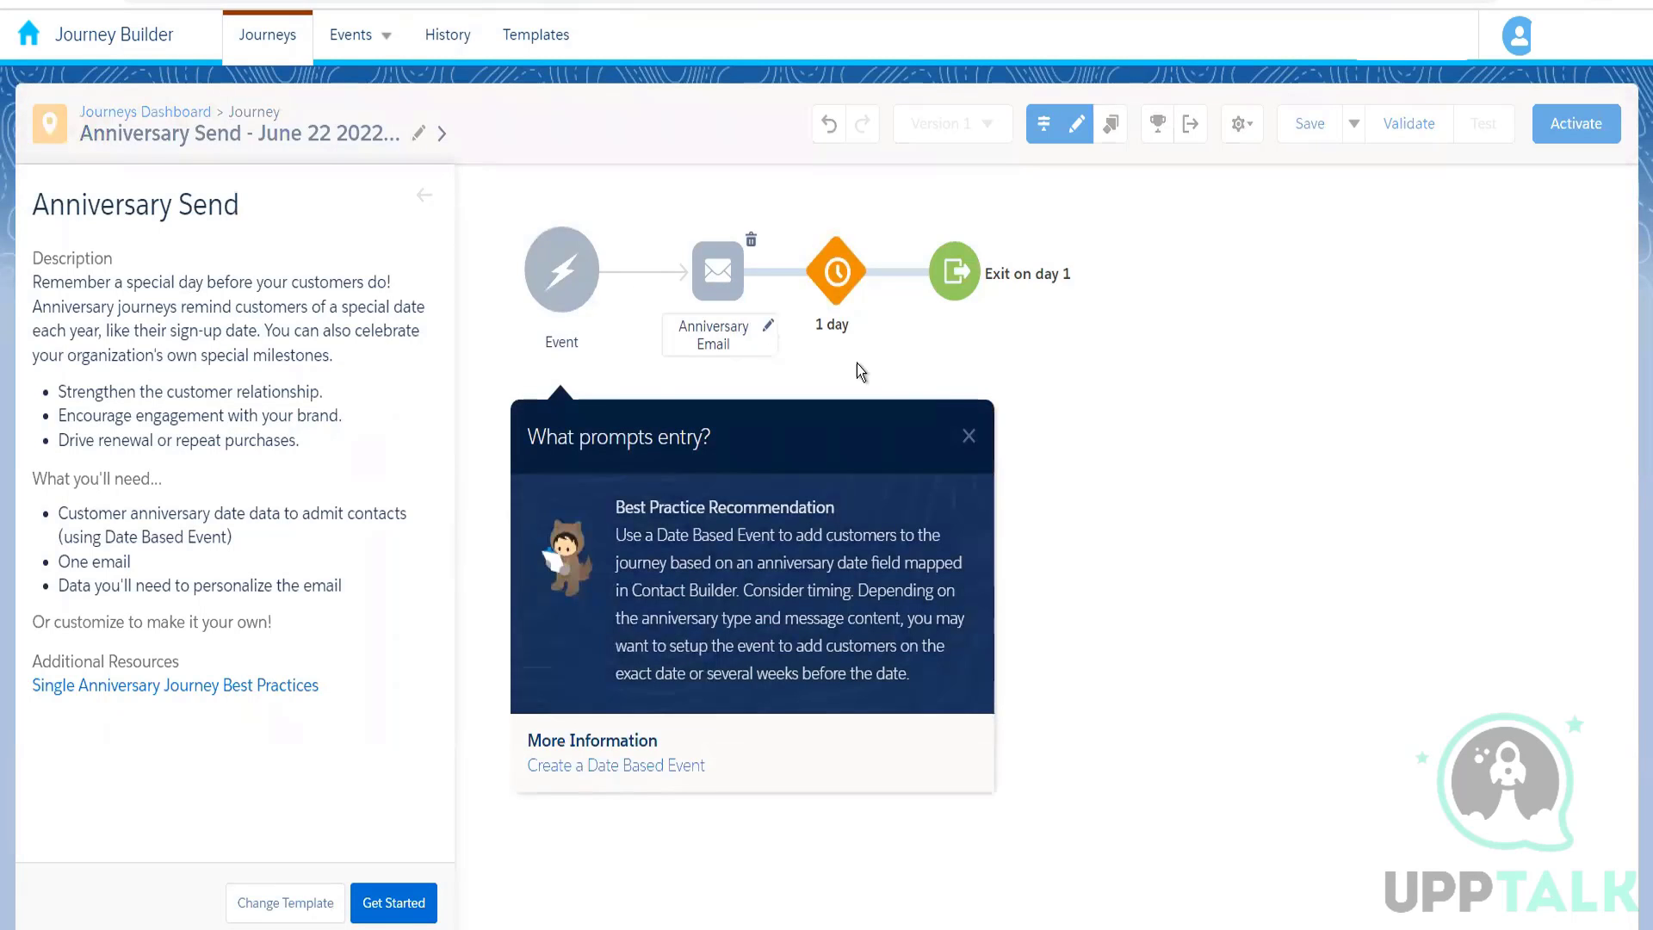
click(402, 903)
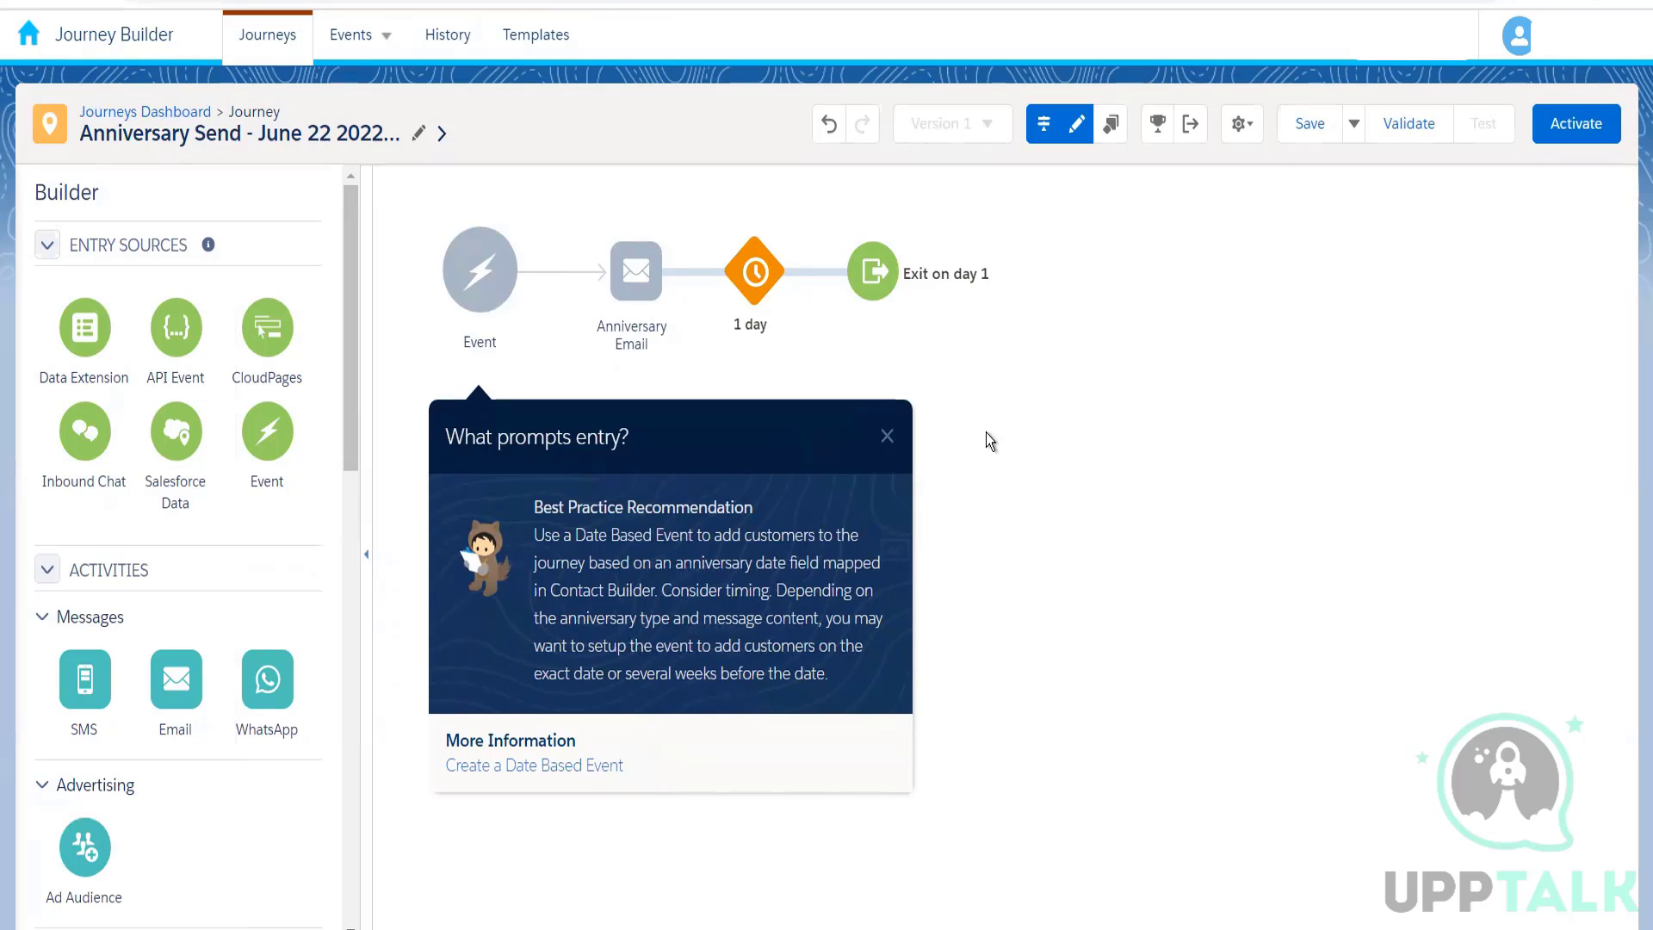
click(188, 115)
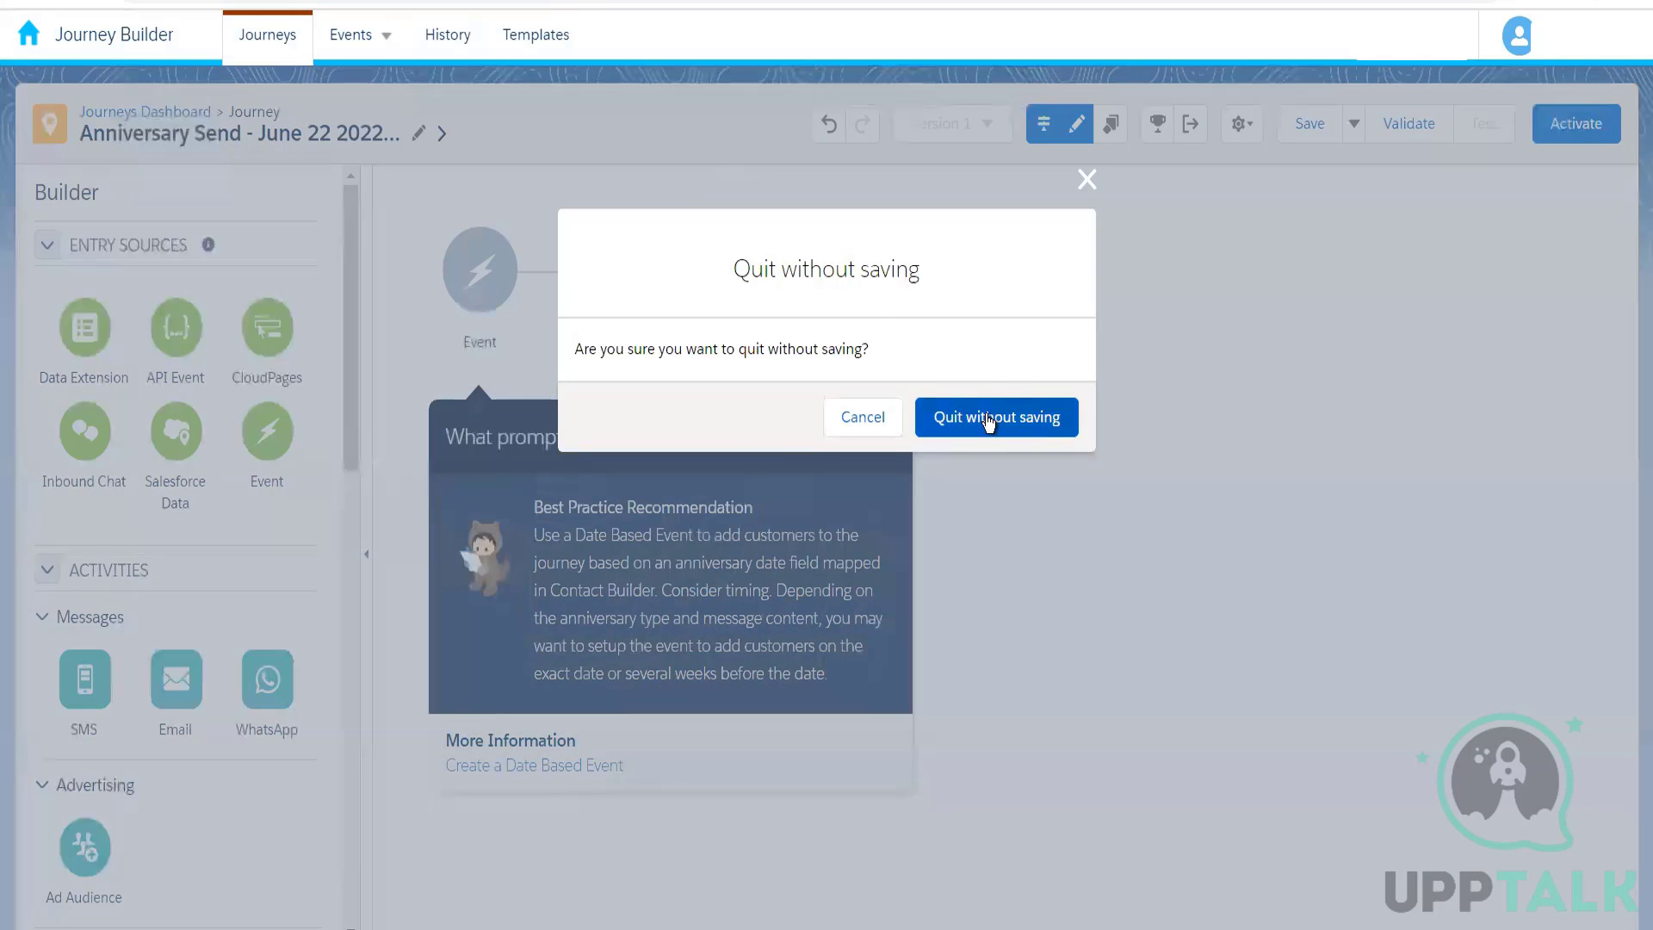
click(987, 411)
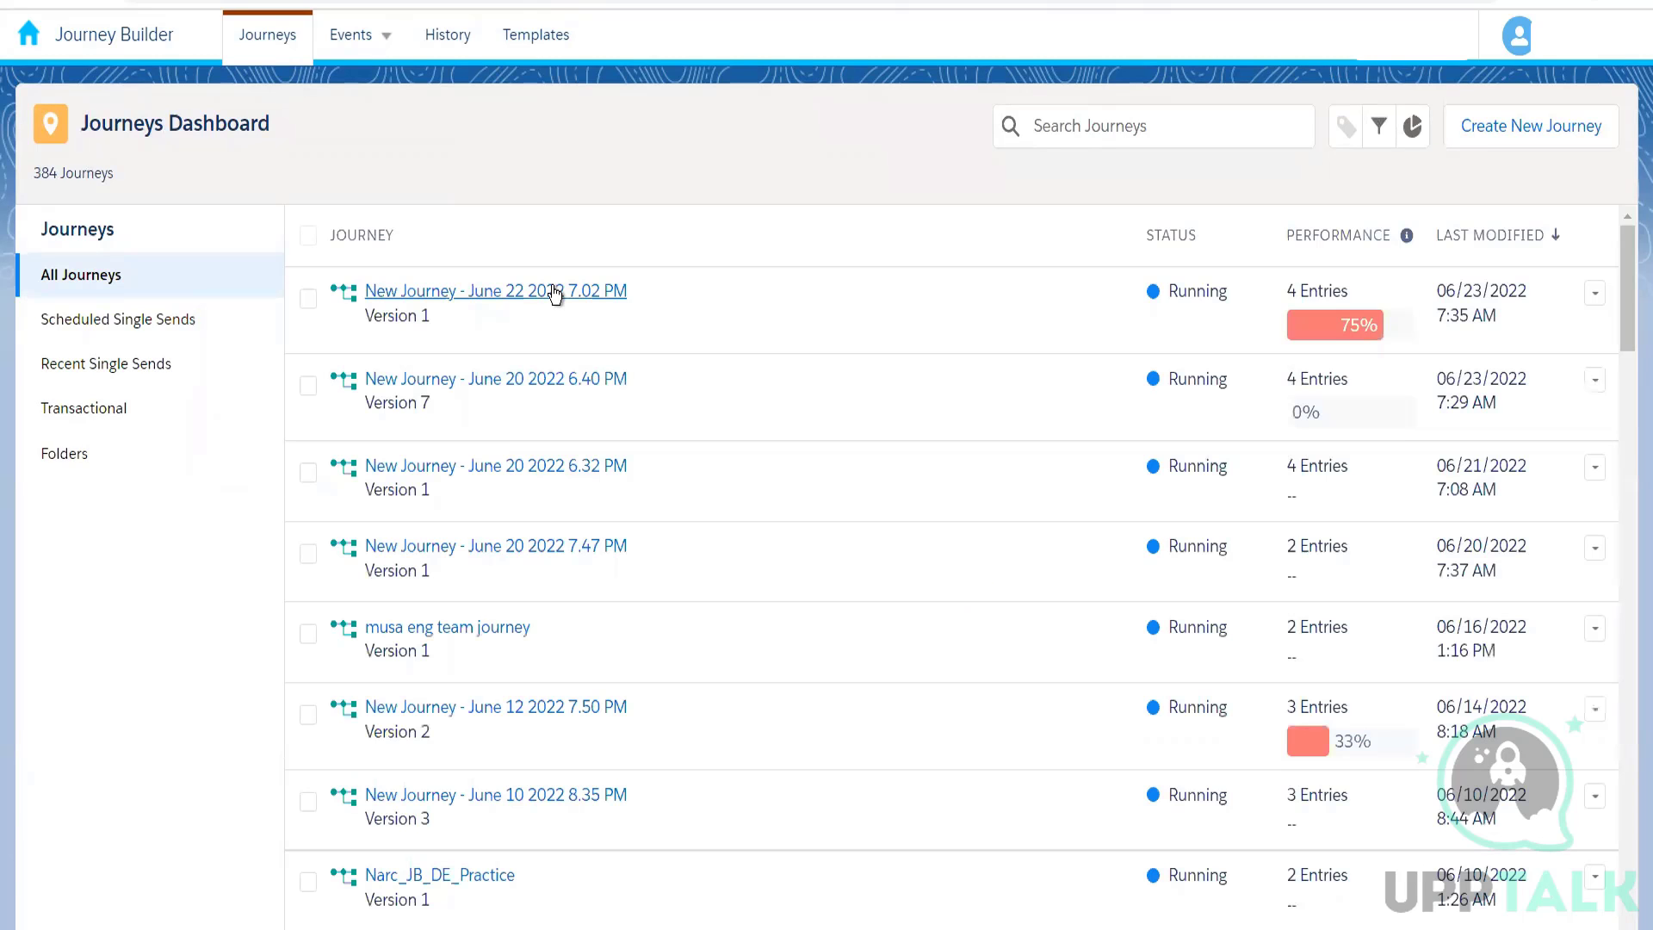
Step: Open the New Journey - June 22 2022 7.02 PM journey and switch to its draft Version 2
click(552, 291)
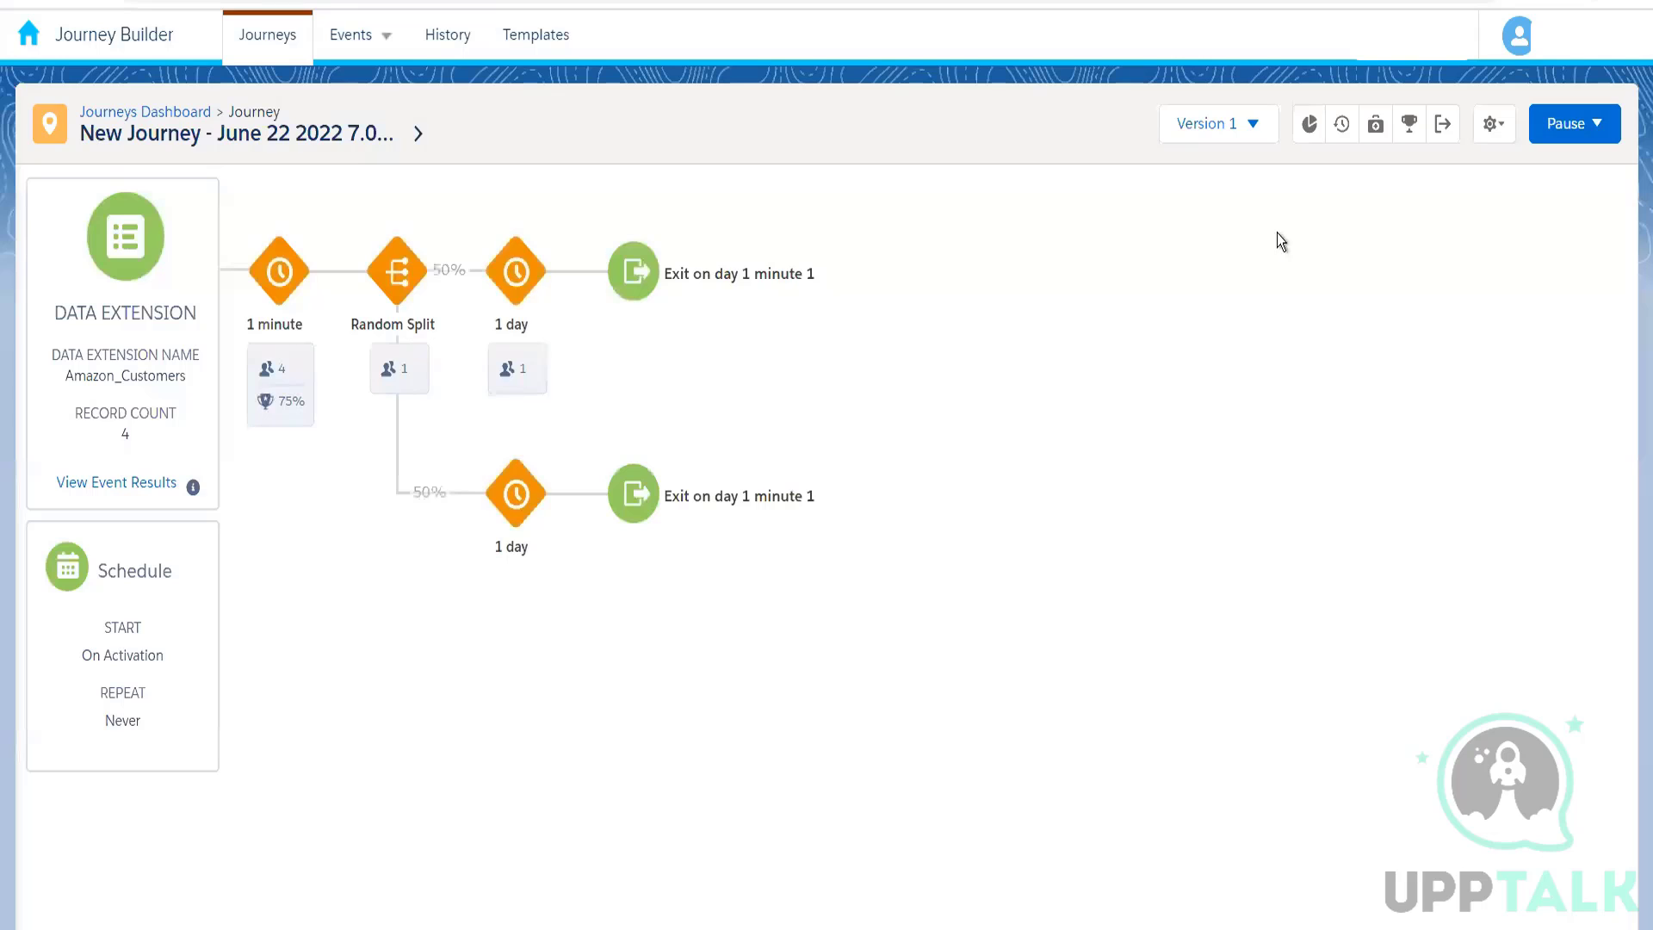
click(1207, 141)
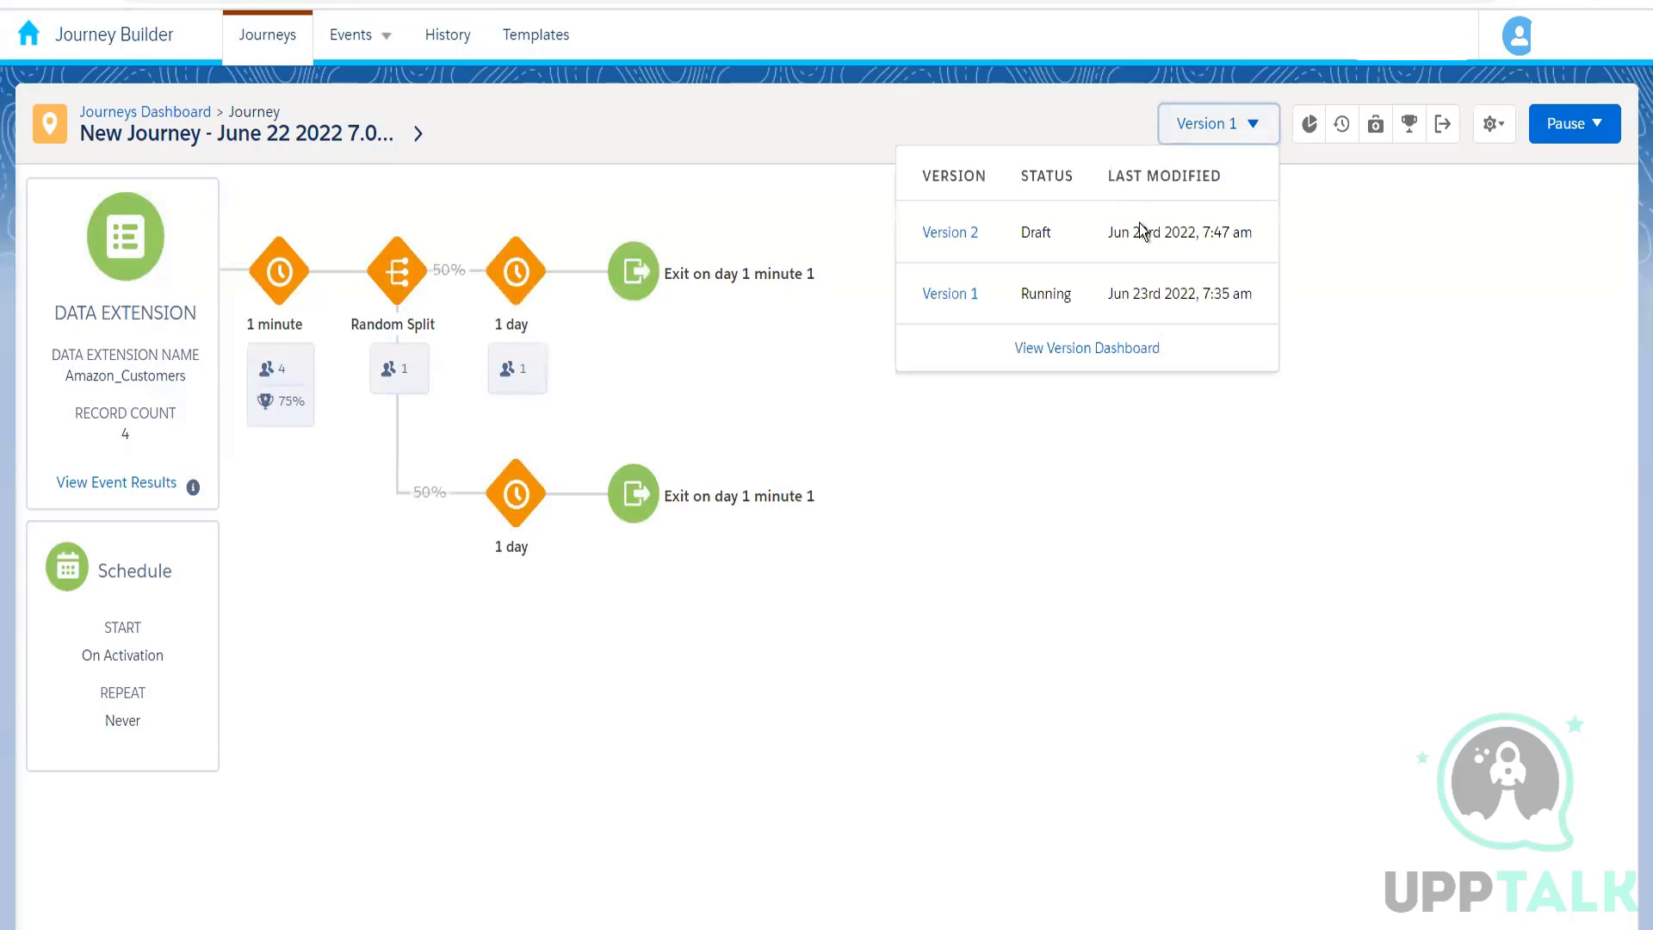
click(1378, 201)
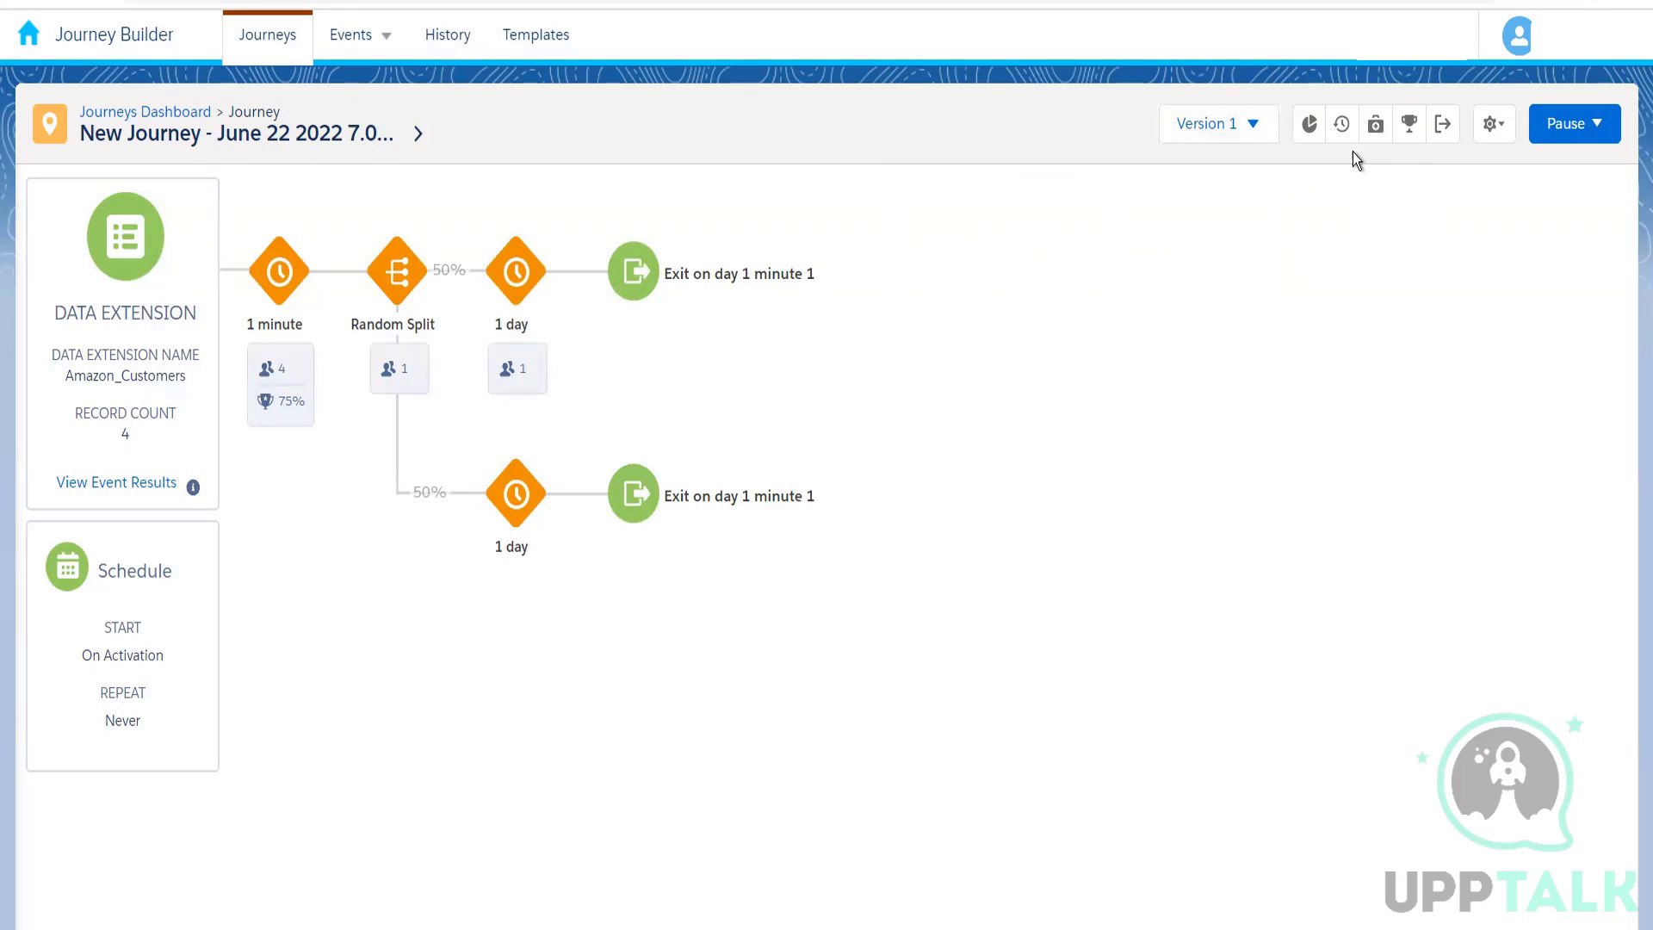
click(1214, 140)
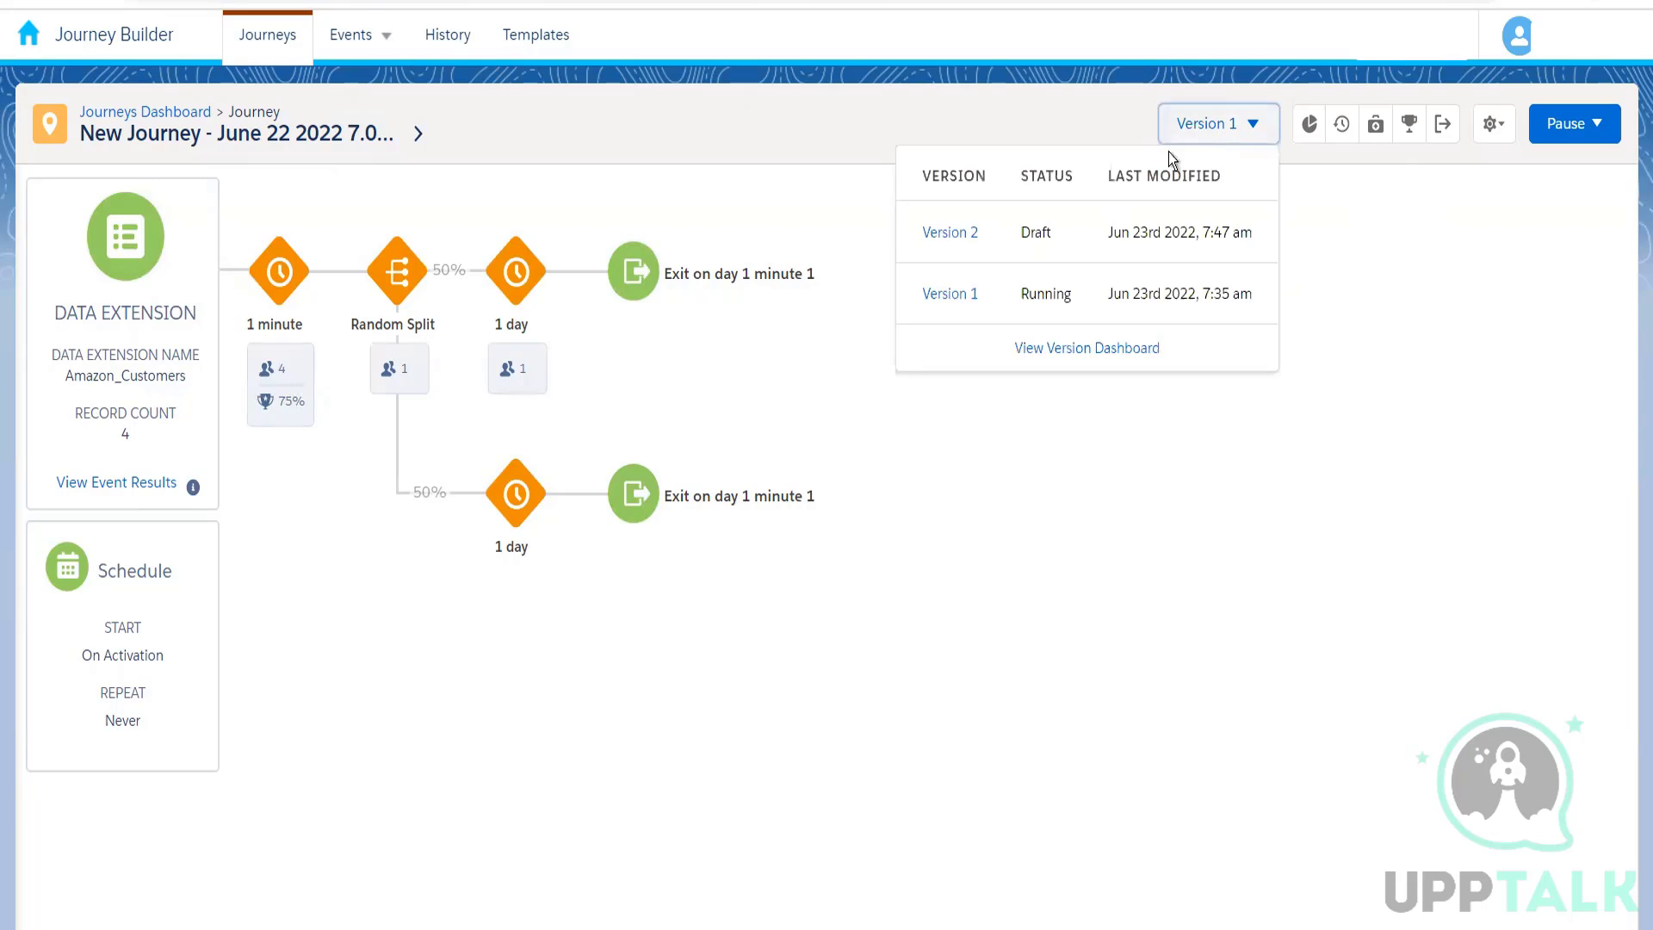
click(952, 229)
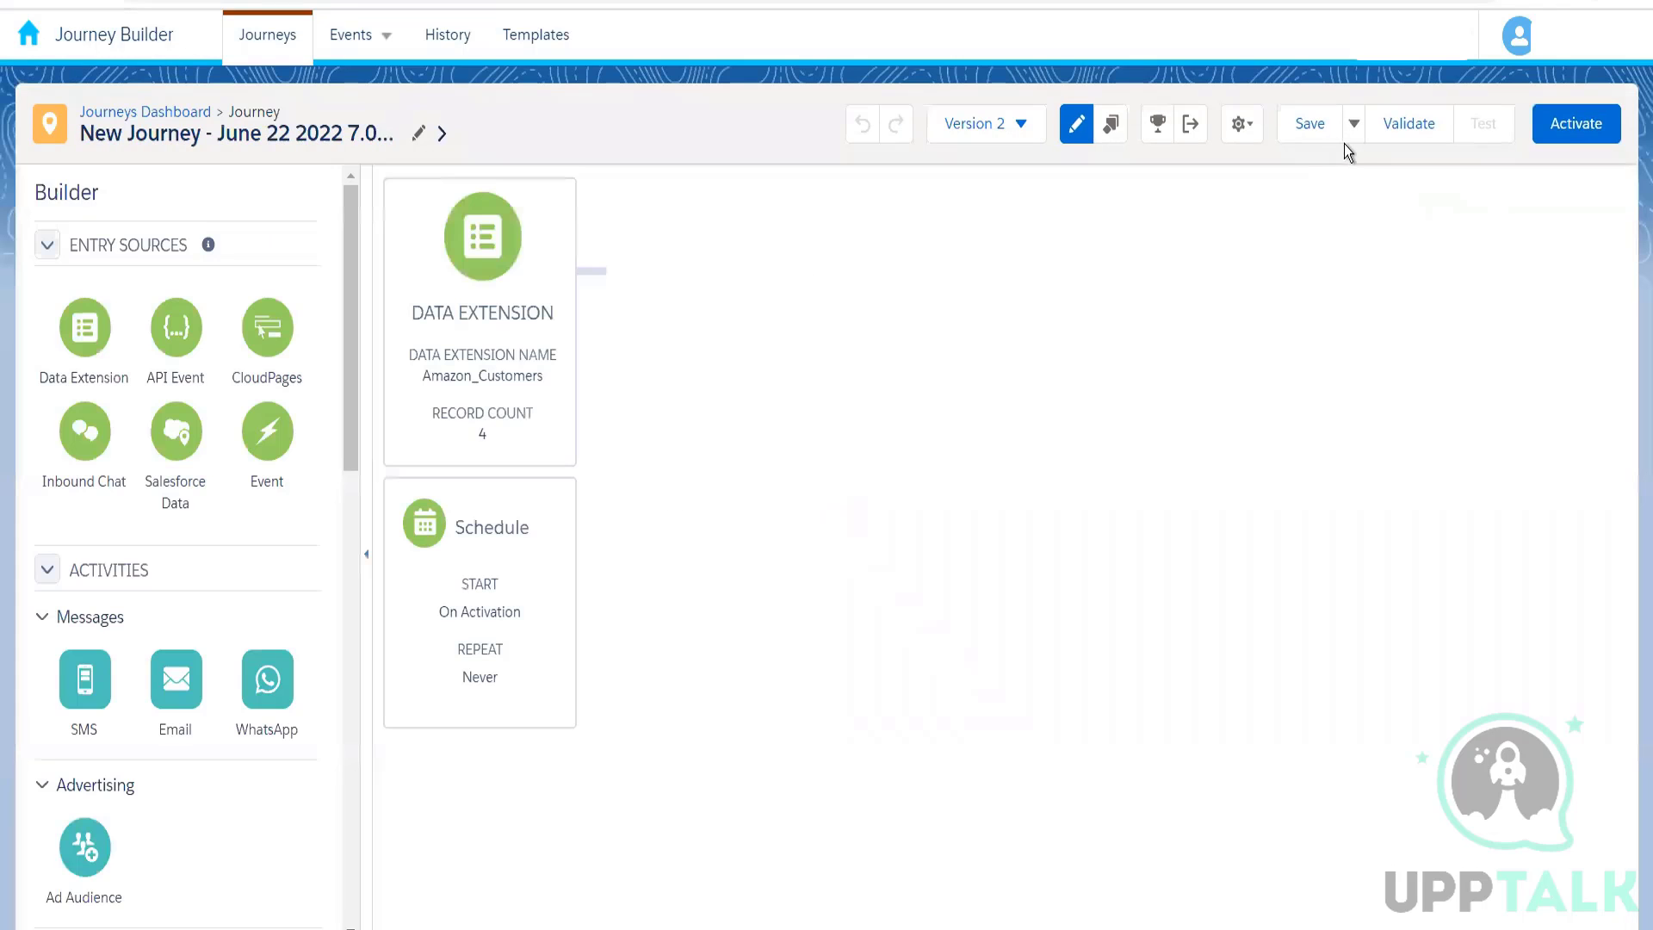
Step: Start saving version 2 as a template, review the Template Summary's information and sharing sections, and close it without creating the template
click(1351, 127)
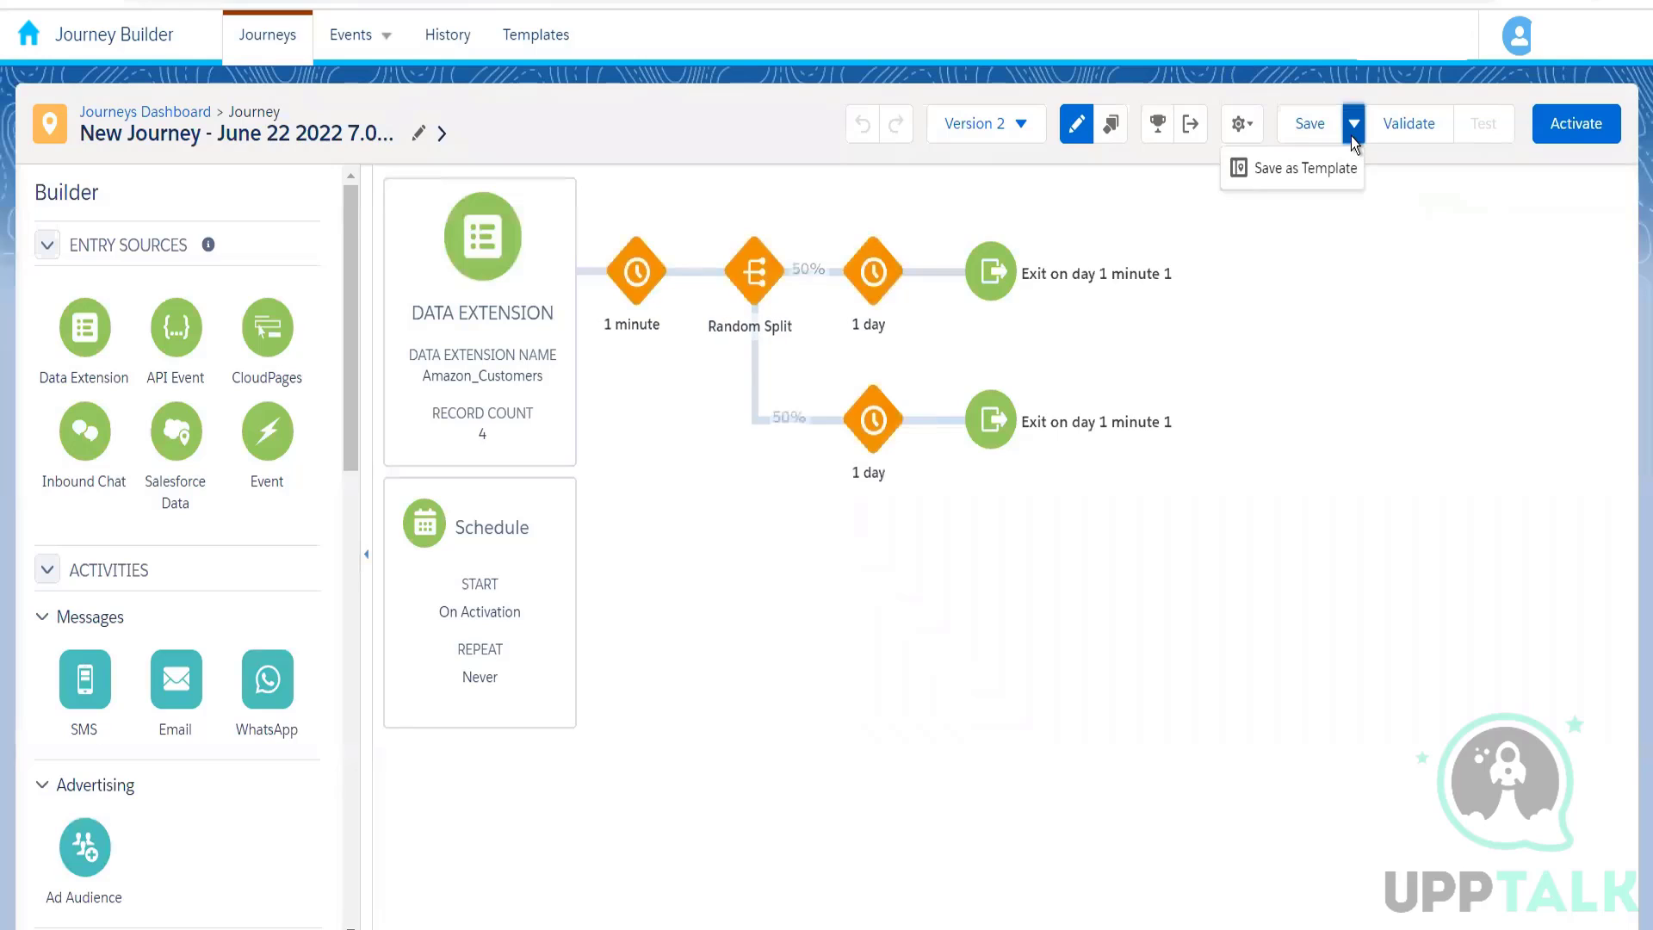
click(1306, 169)
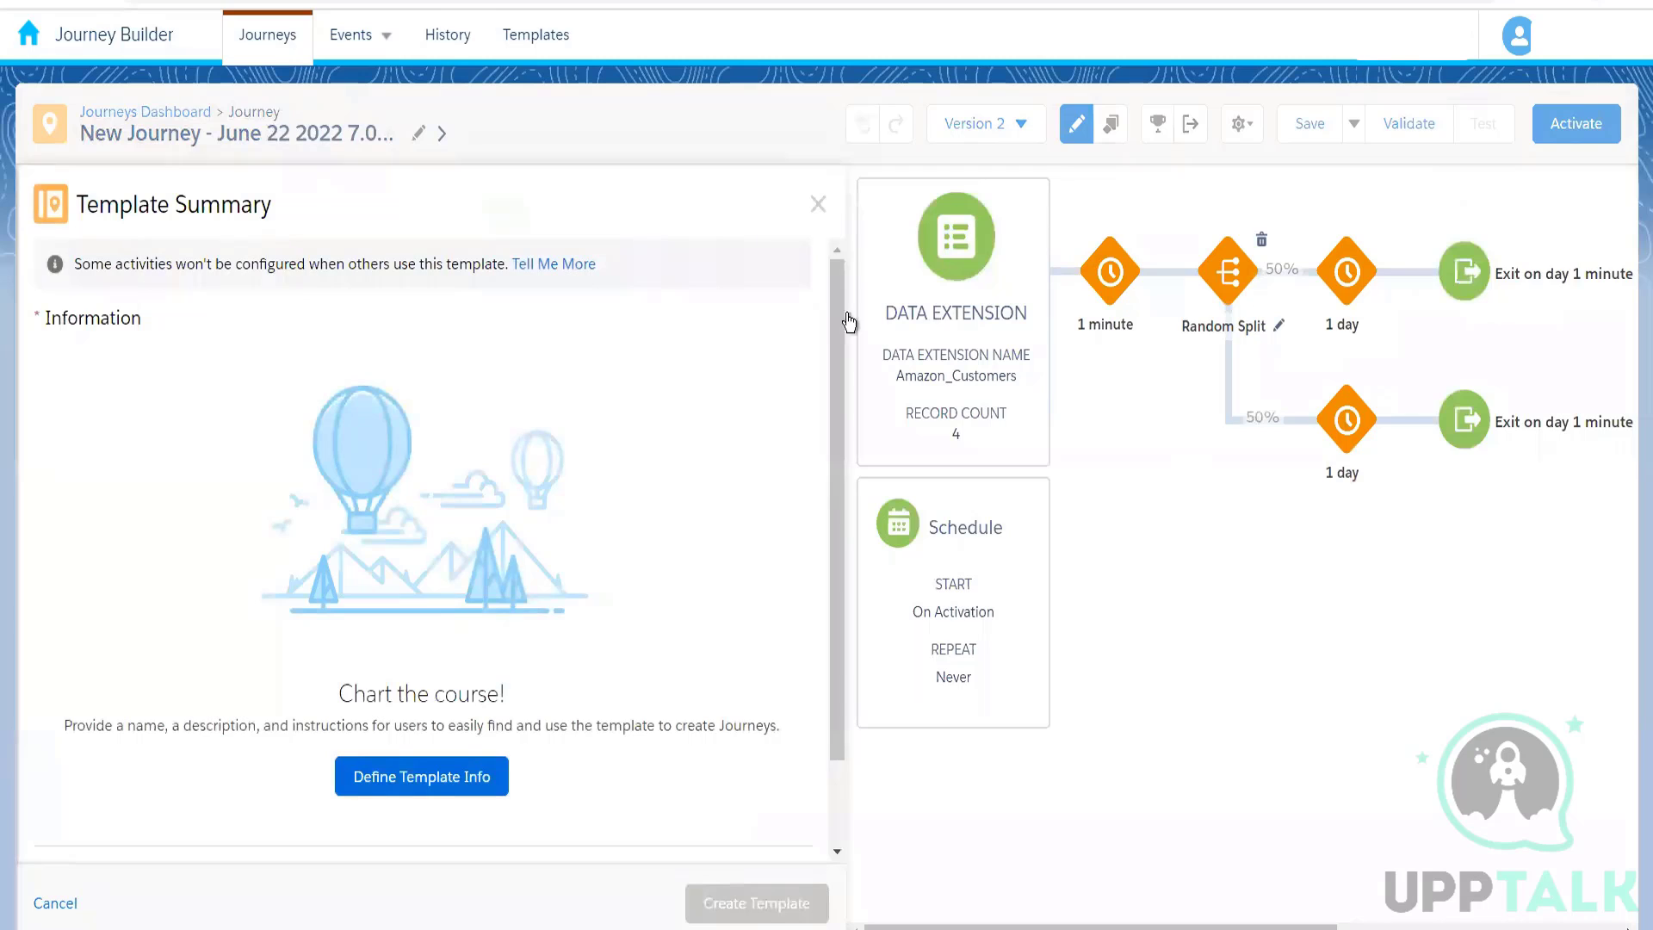
scroll(829, 555, down, 2)
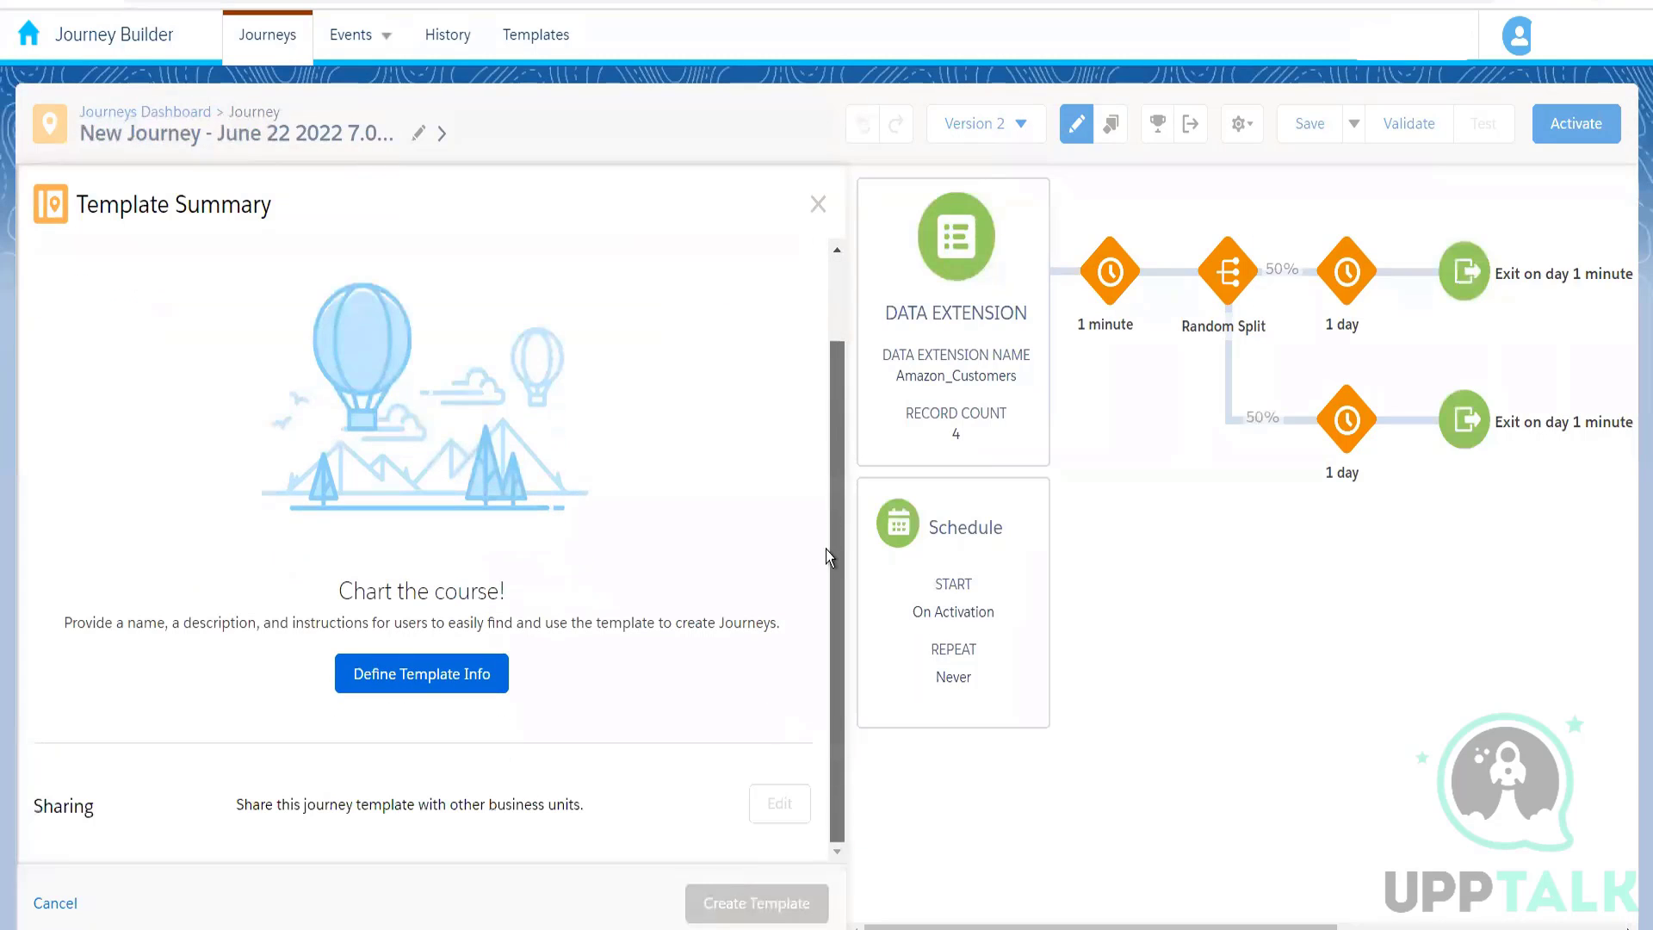
scroll(813, 366, up, 2)
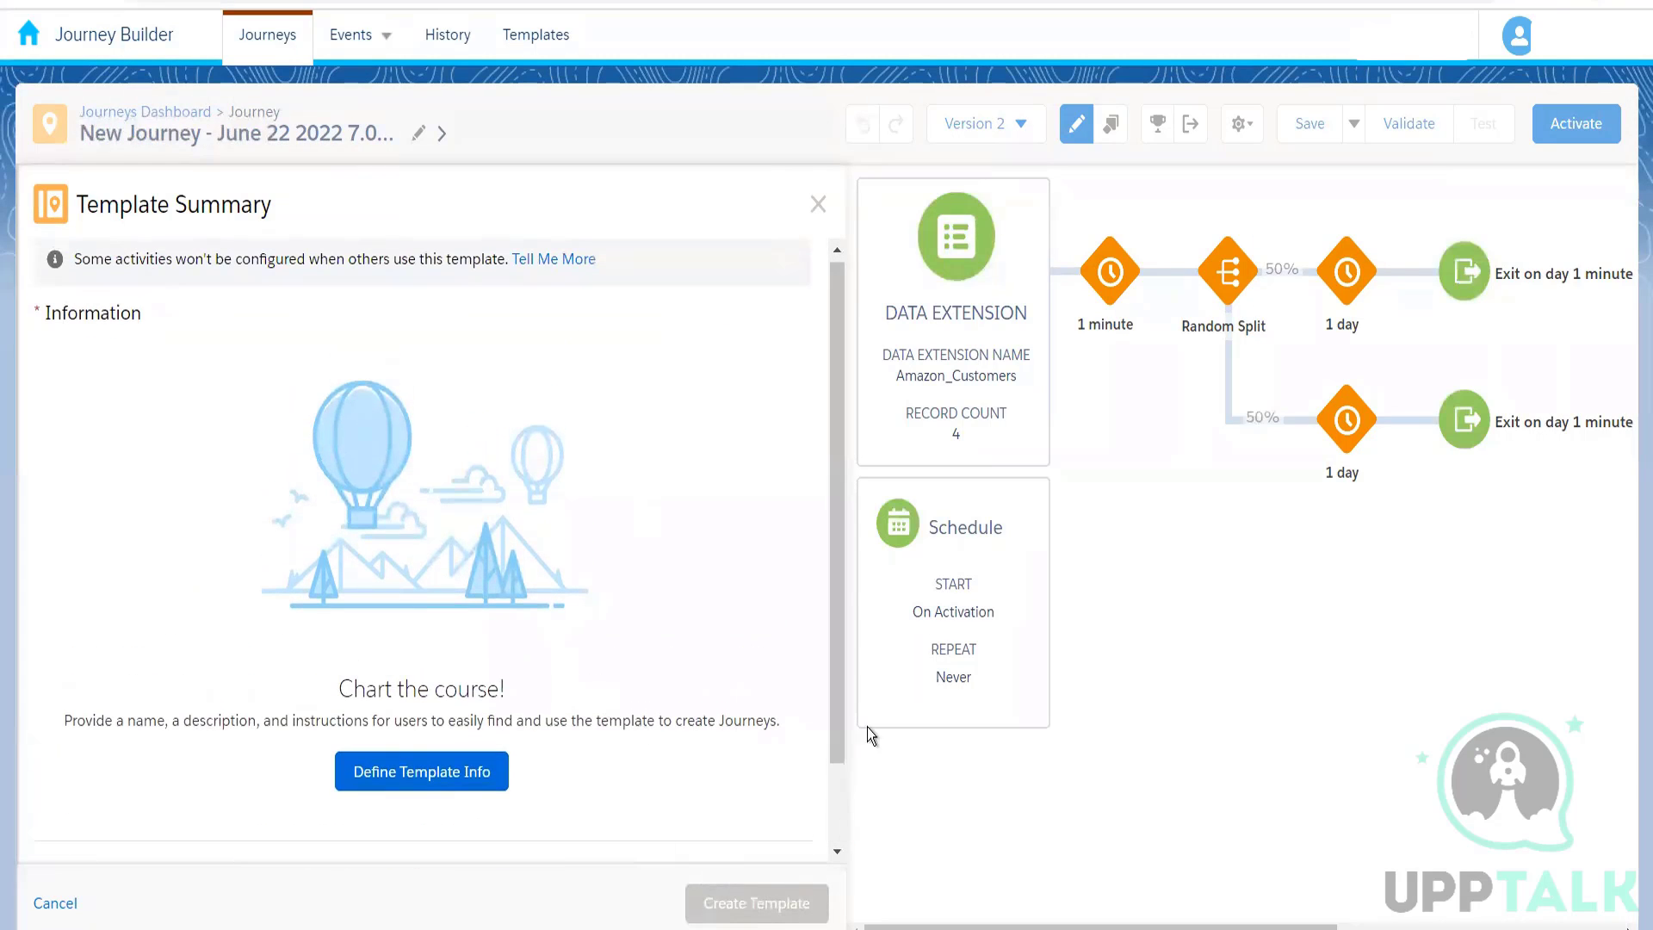
click(818, 205)
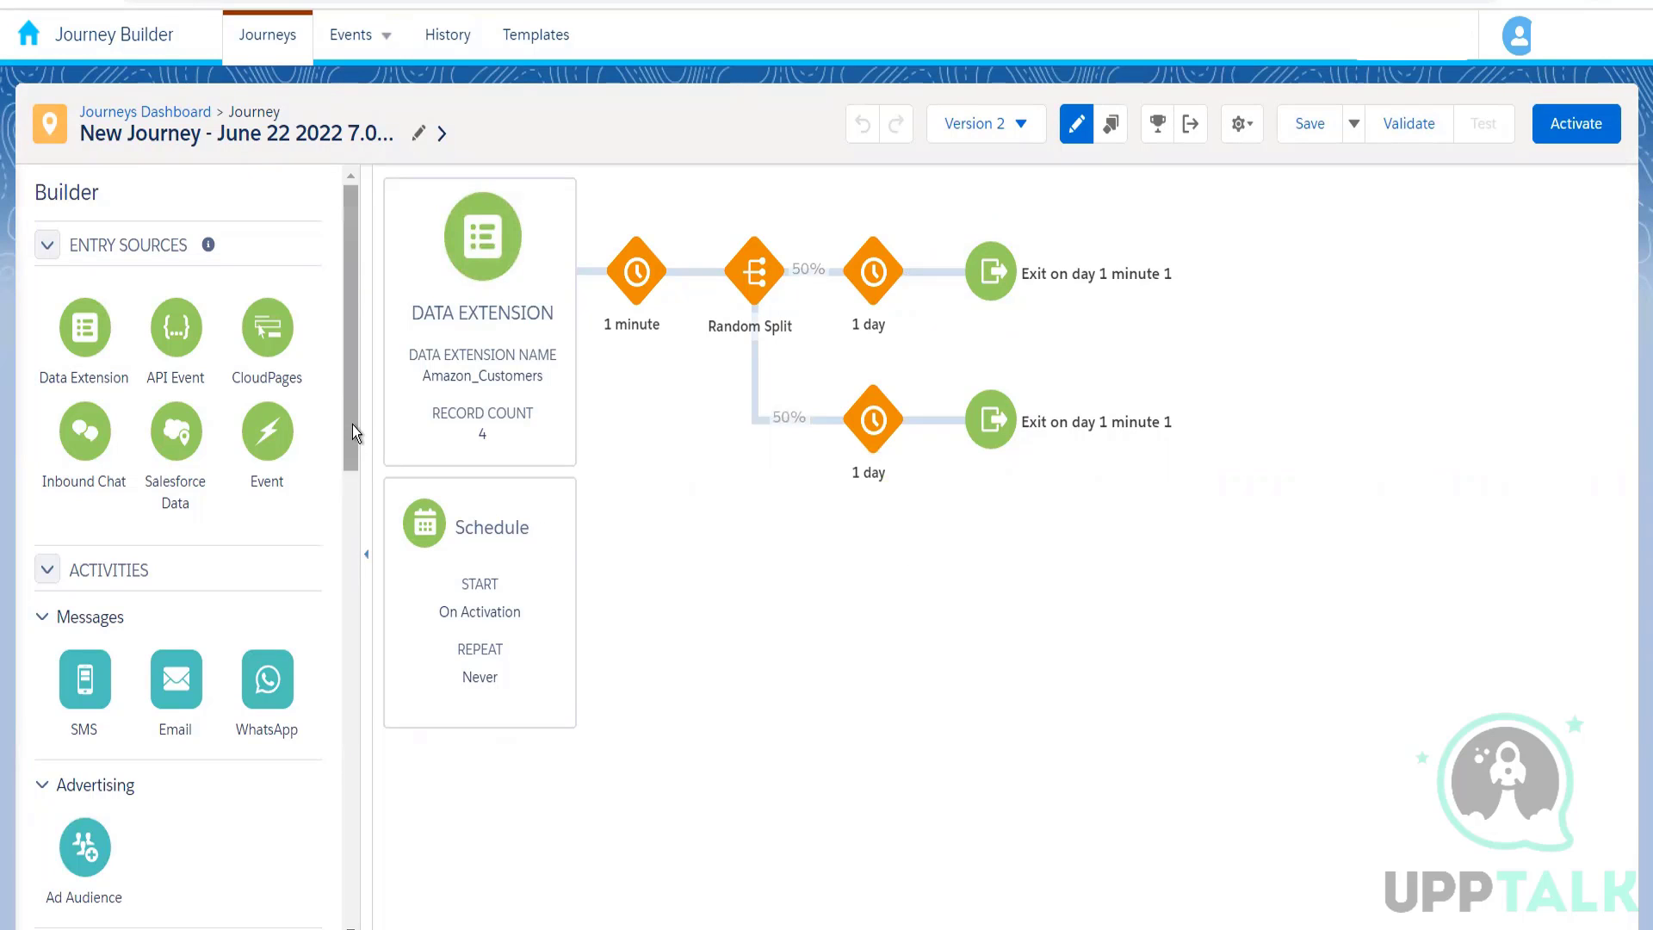
drag(353, 426, 362, 310)
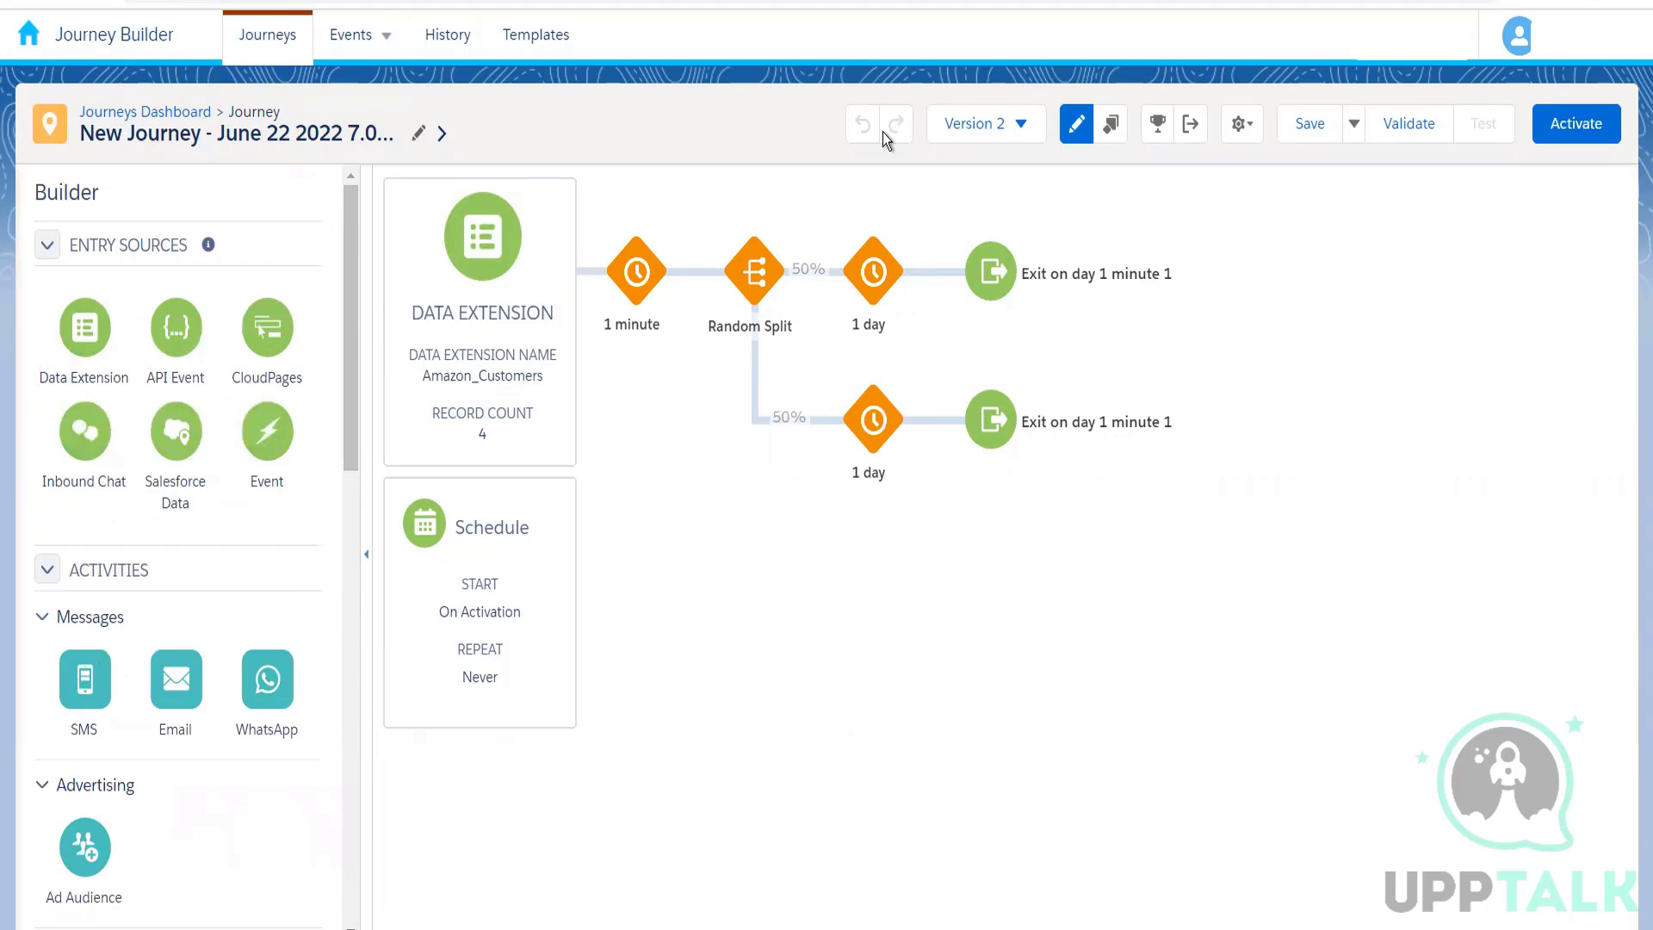